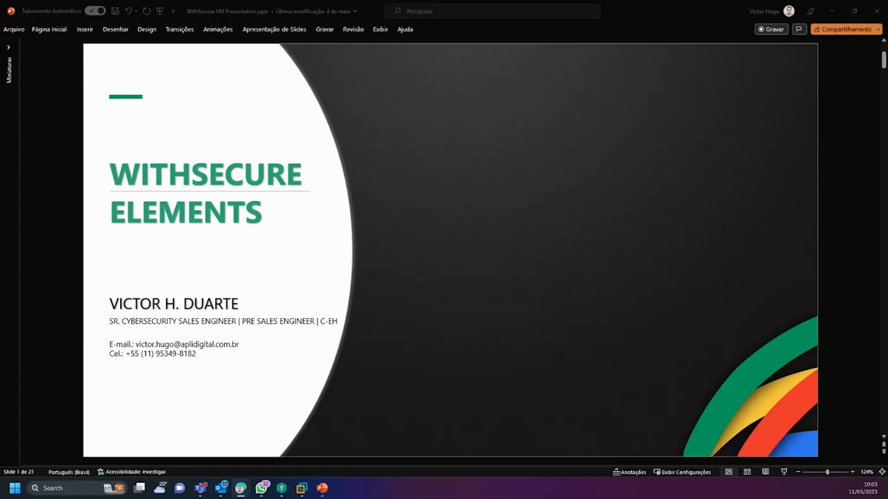
Step: Switch from the PowerPoint title slide to the Edge window showing the WithSecure Devices list
key(alt+Tab)
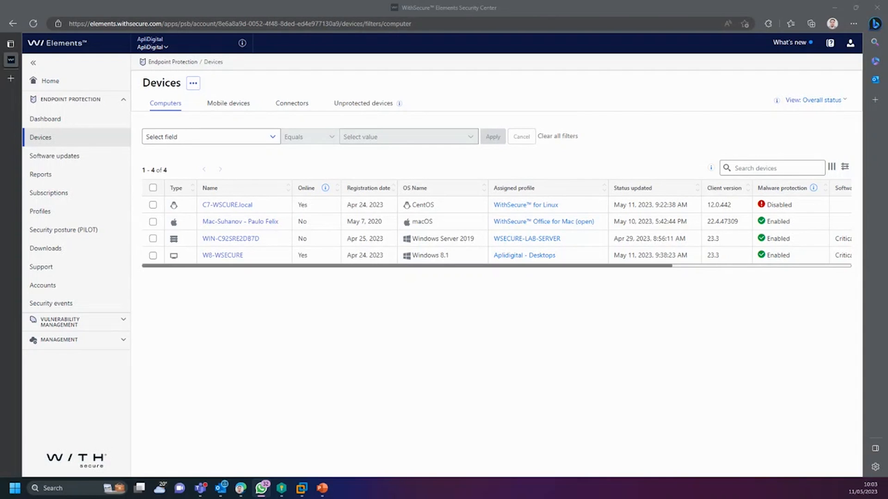
Step: Move the VMware Workstation window from the other monitor onto this screen beside the Devices list
right_click(263, 488)
click(257, 159)
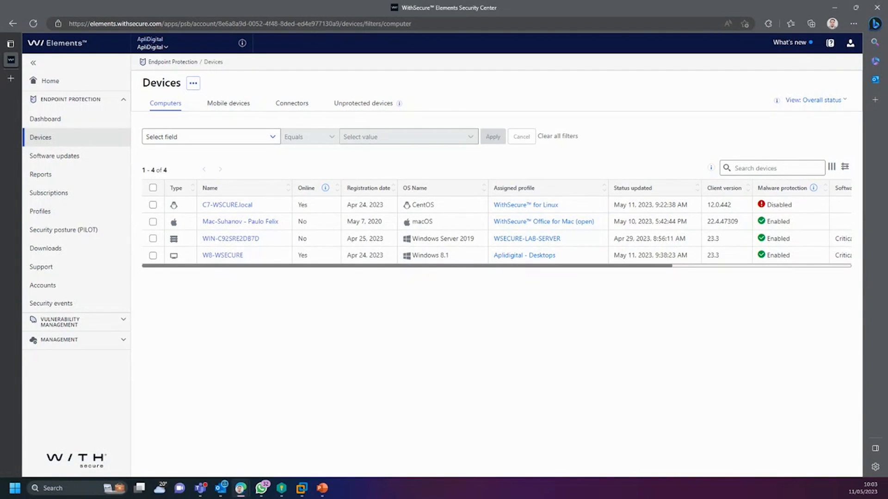
click(301, 489)
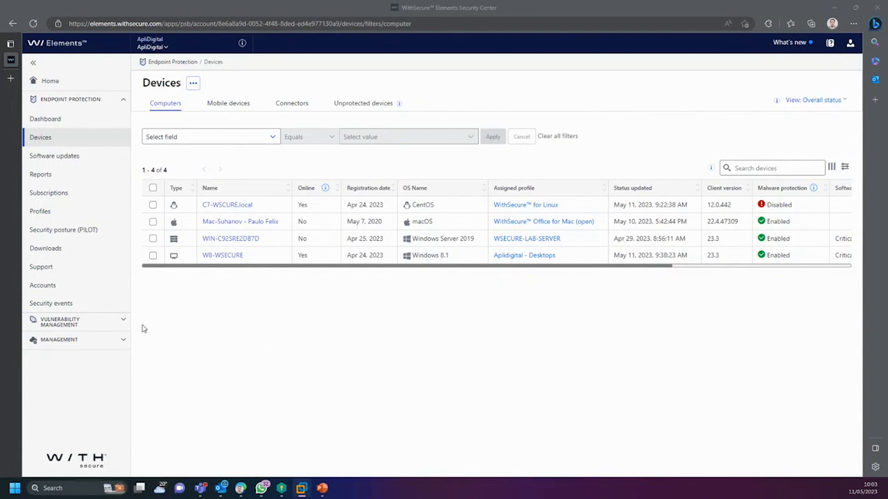
drag(1, 28, 493, 79)
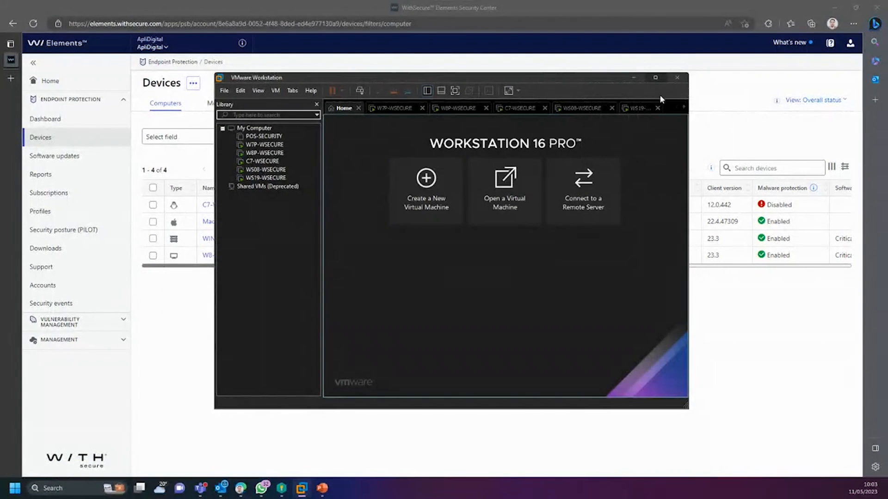
Step: Maximize VMware and show W7P-WSECURE's desktop with Opera GX minimized, then switch to W8P-WSECURE
click(661, 76)
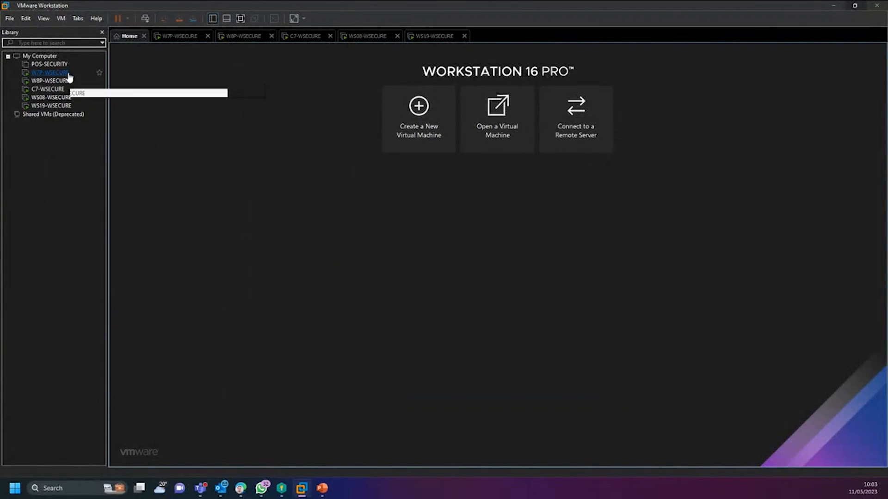
click(63, 75)
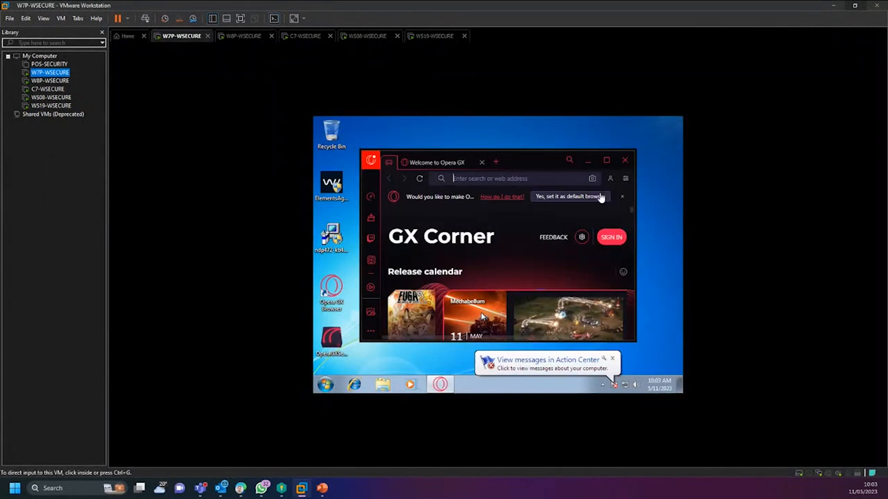
click(587, 160)
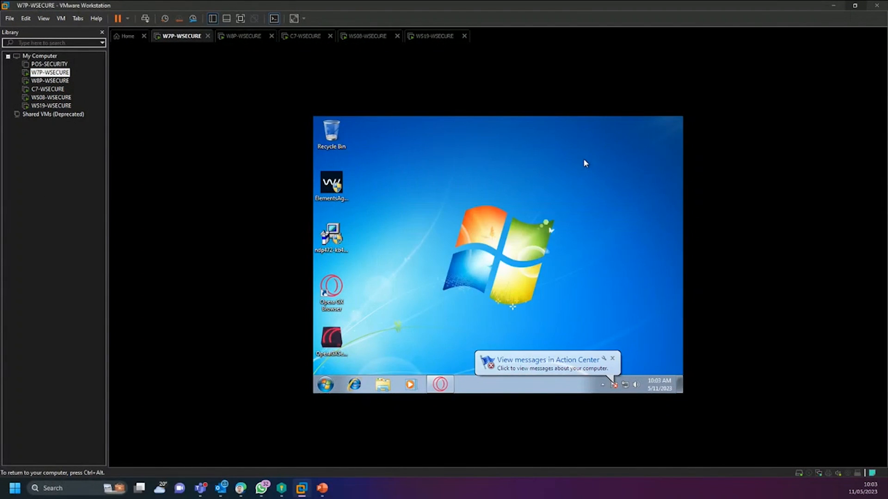
click(612, 358)
key(ctrl+alt)
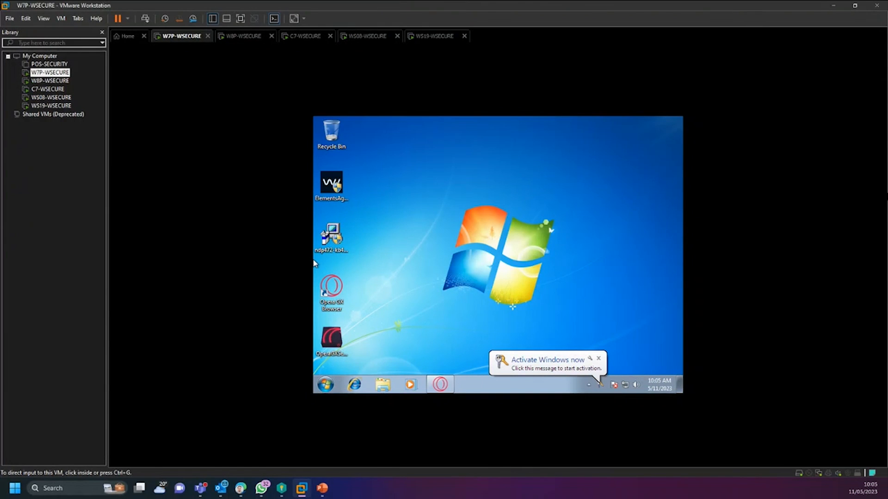
click(59, 82)
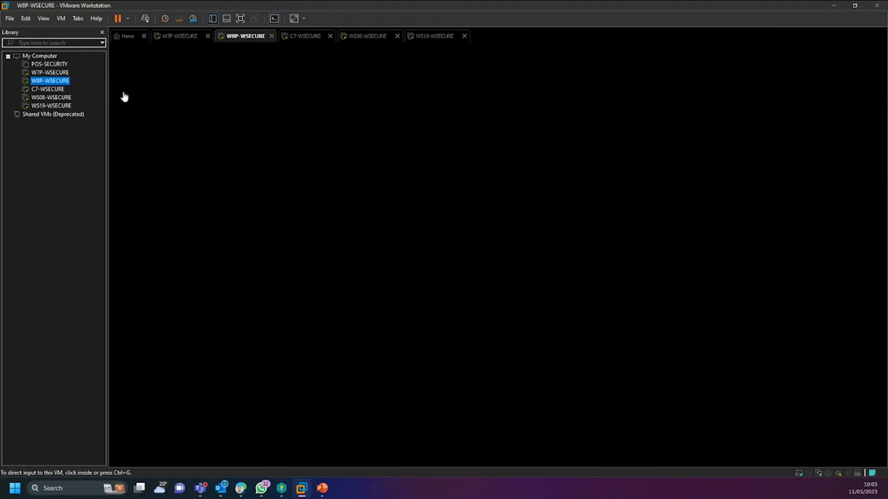
Step: Check the C7, WS08 and WS19 machines, wake WS19's display, then minimize VMware
click(56, 91)
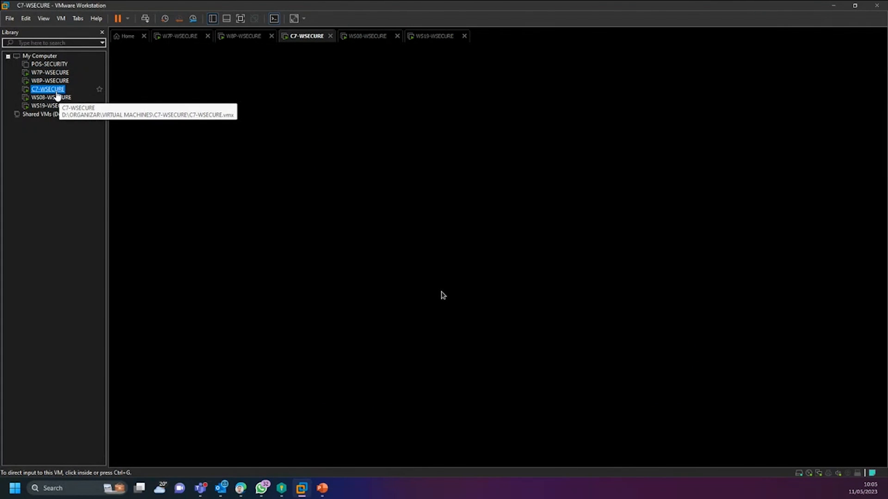
click(55, 97)
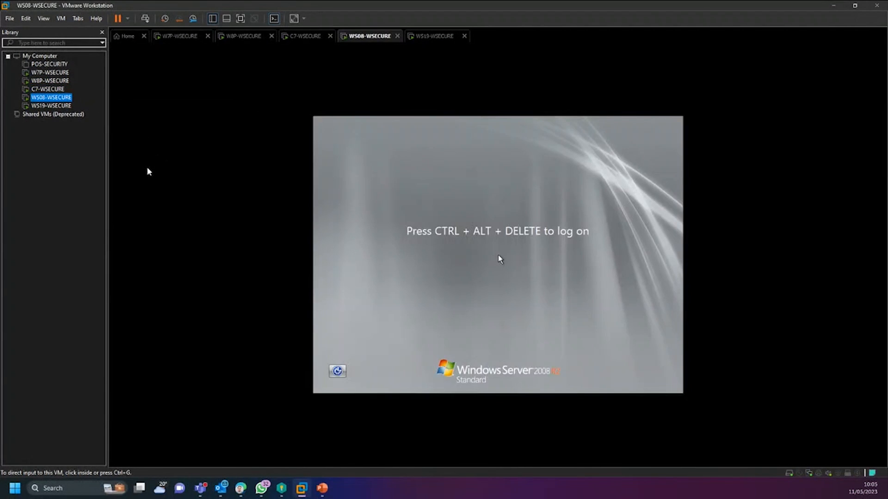
click(51, 106)
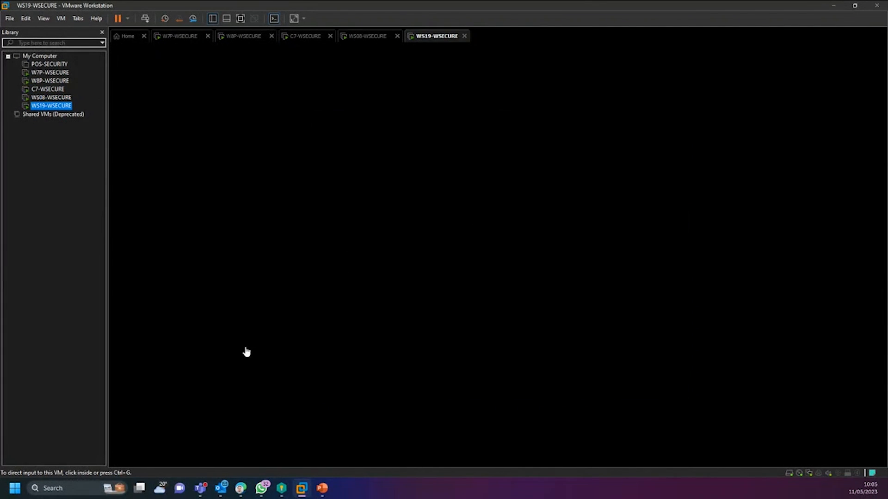
key(alt+Tab)
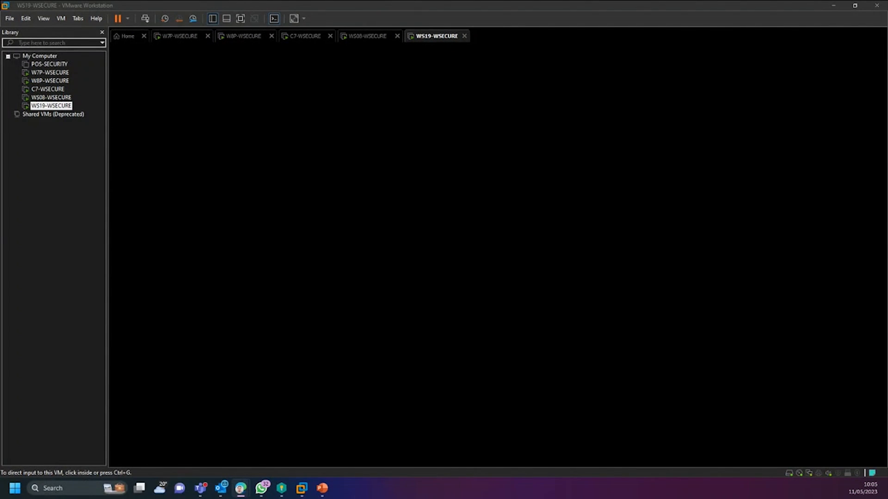
click(361, 129)
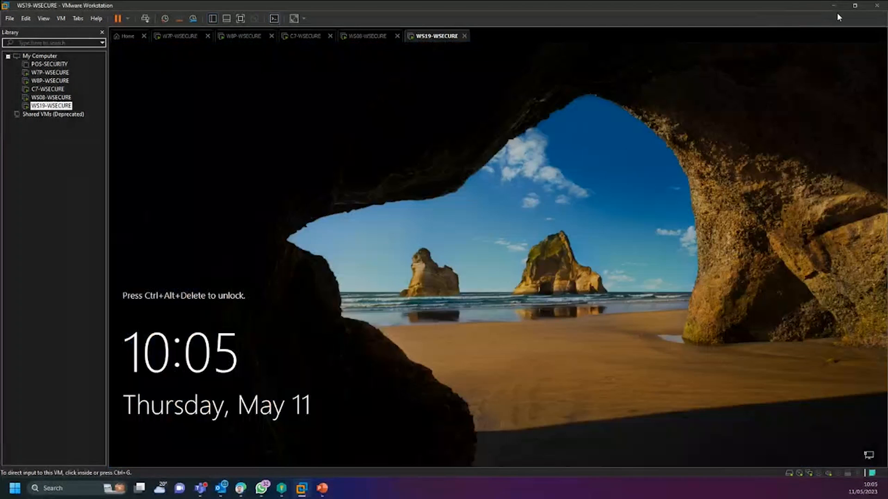
click(834, 7)
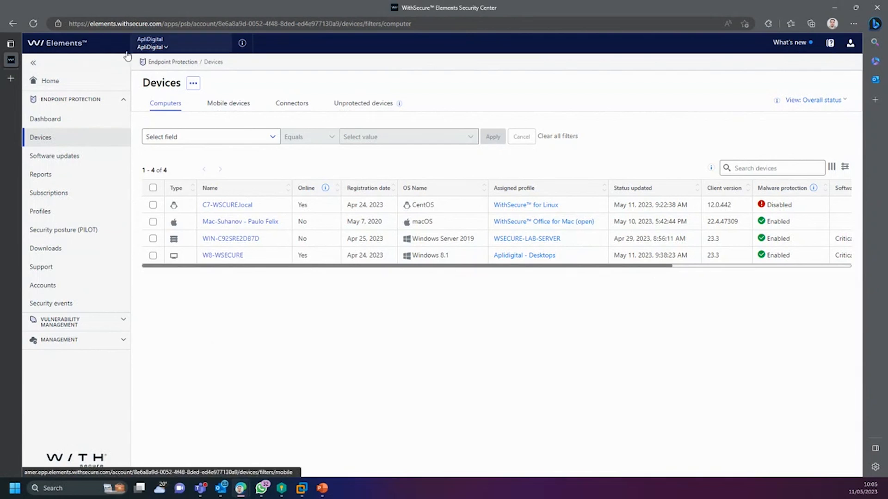
Step: View the all-companies Home overview, open the Endpoint Protection Dashboard, and open the organization picker
click(65, 88)
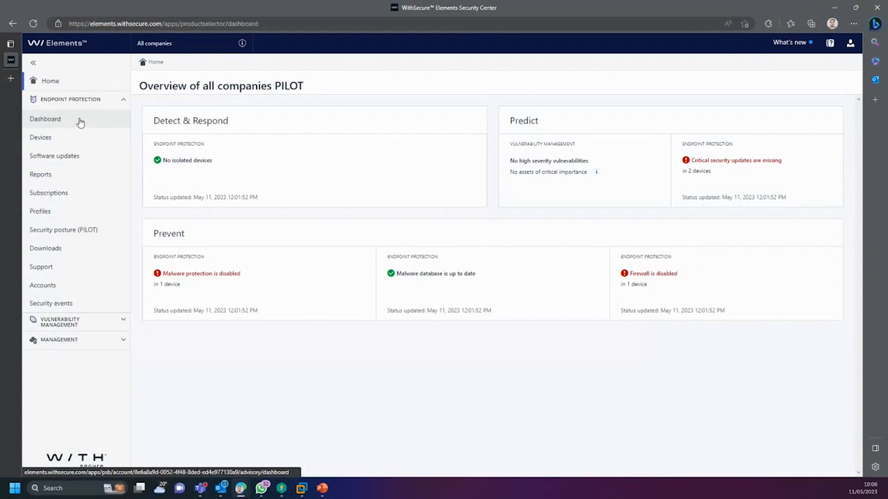
drag(169, 44, 173, 45)
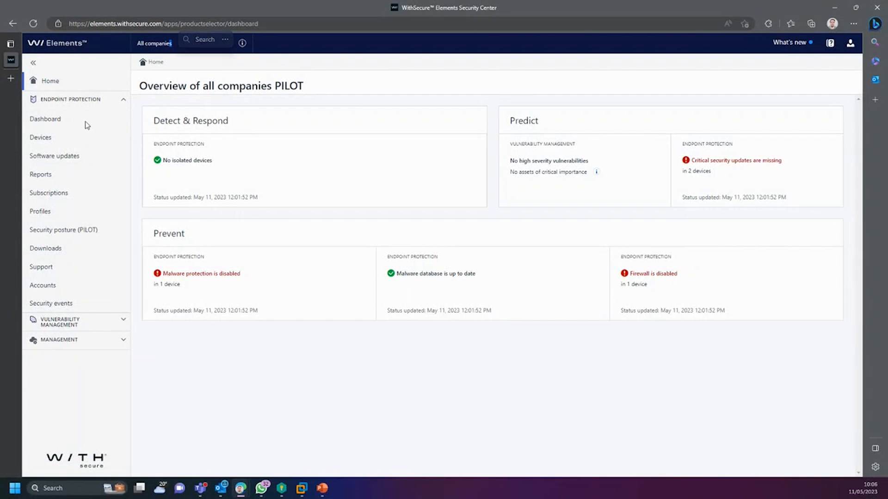
click(74, 119)
click(153, 46)
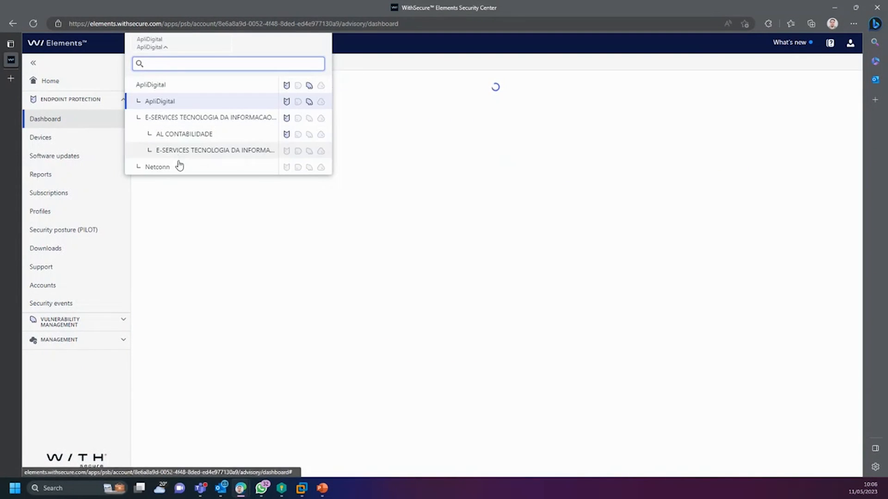
Step: Switch to ApliDigital, review its dashboard issues, and show the 18 missing software updates
click(162, 101)
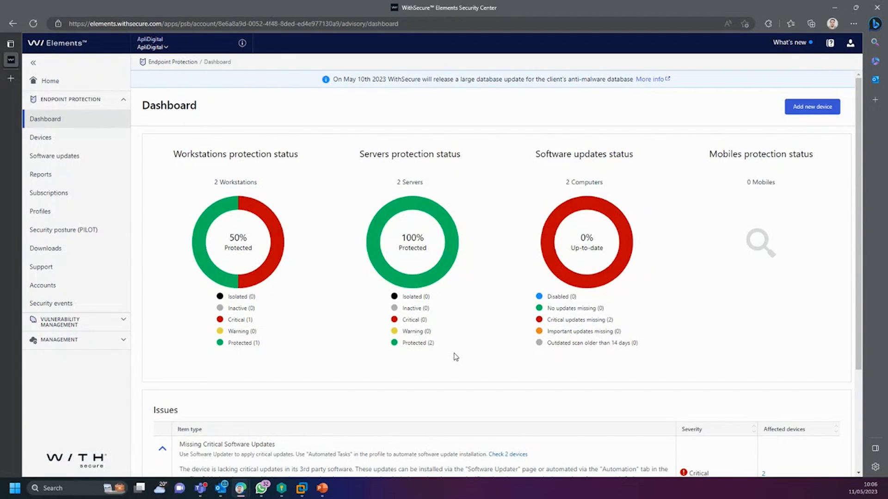
scroll(456, 357, down, 3)
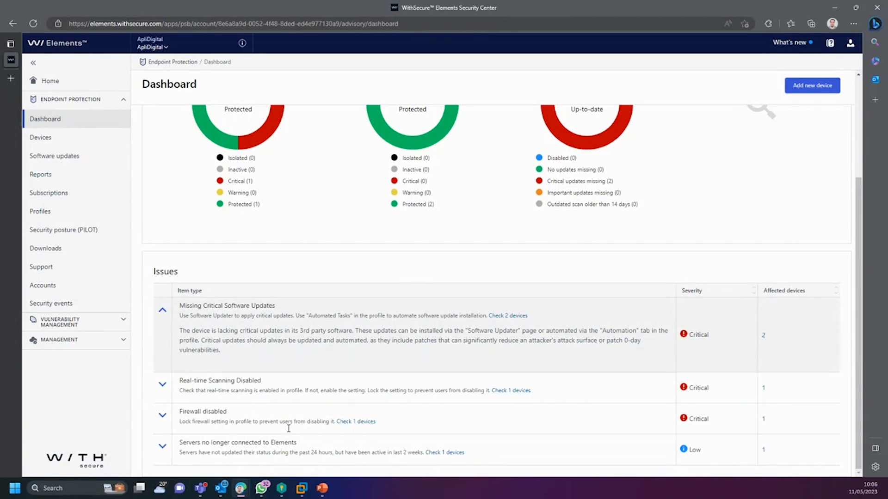
scroll(314, 423, up, 3)
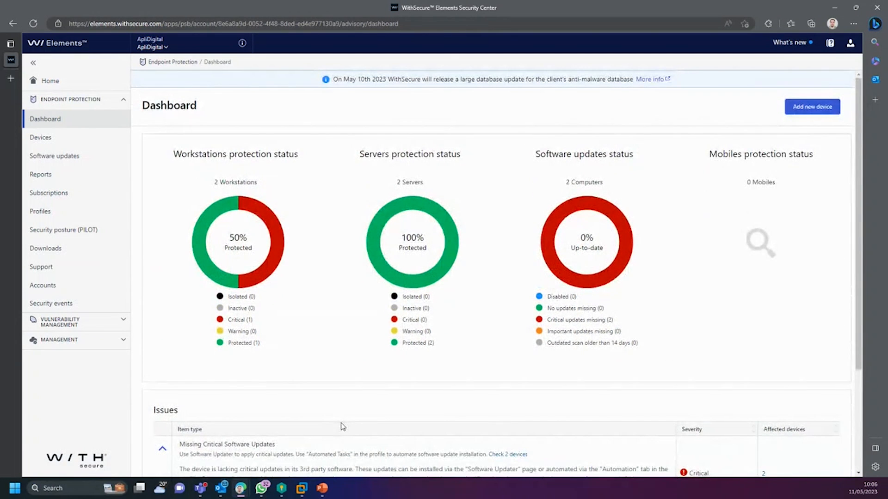
click(59, 160)
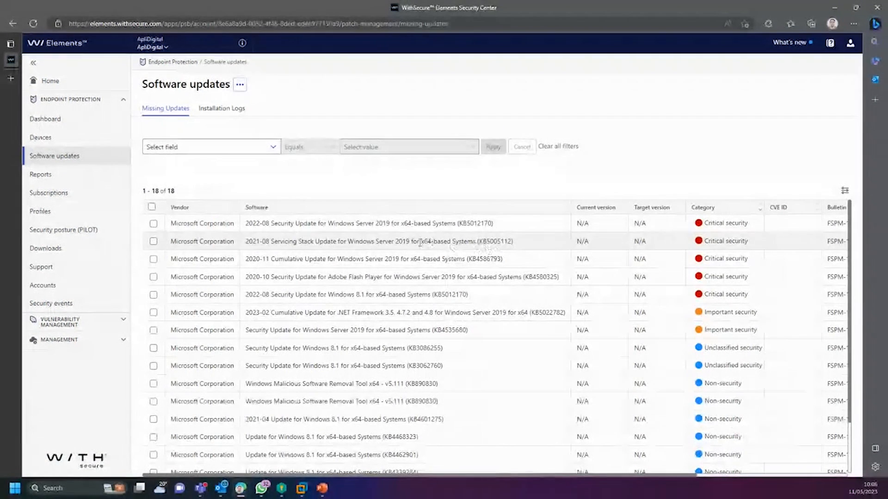
Step: Install all 18 missing updates on both ApliDigital devices, force-closing running applications
click(151, 207)
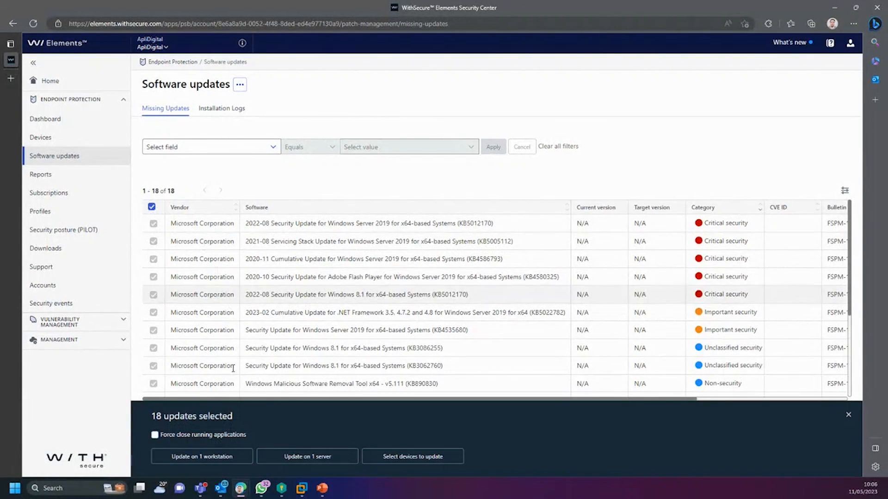
scroll(565, 342, down, 2)
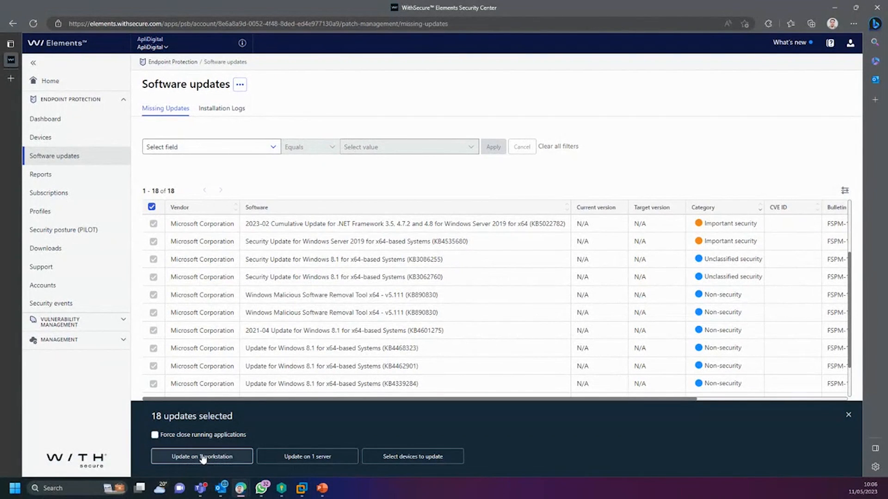
click(446, 458)
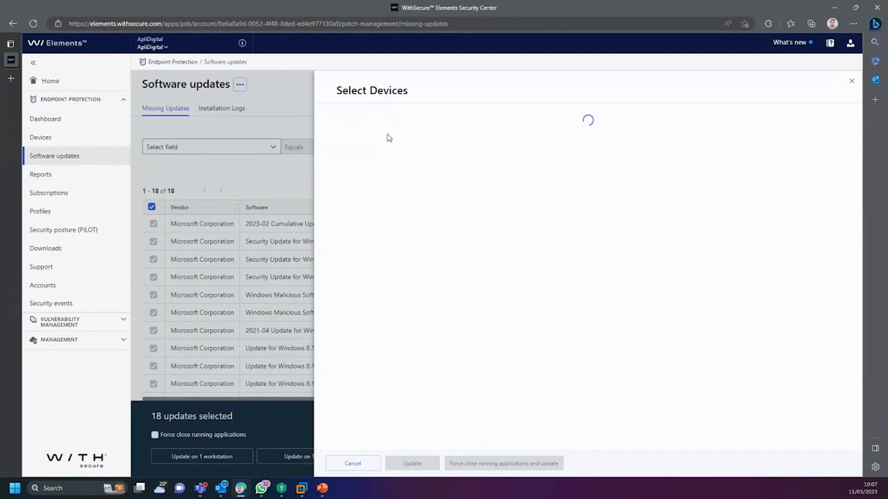
click(344, 133)
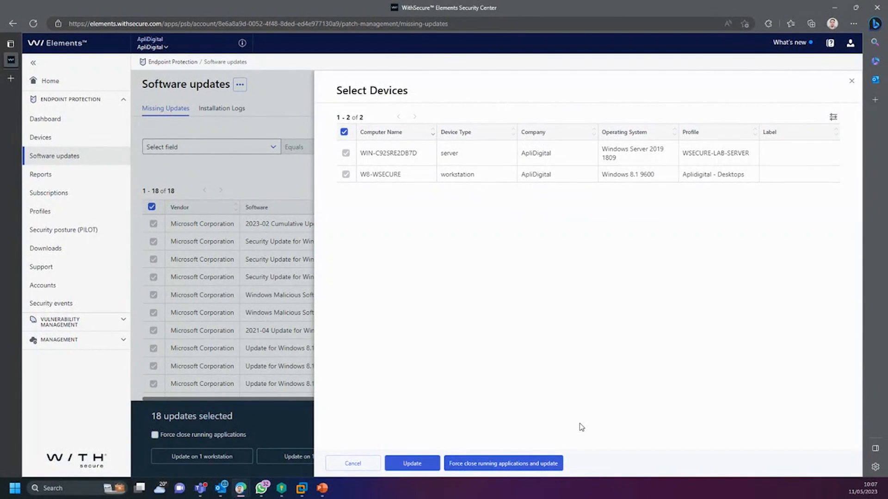
click(534, 463)
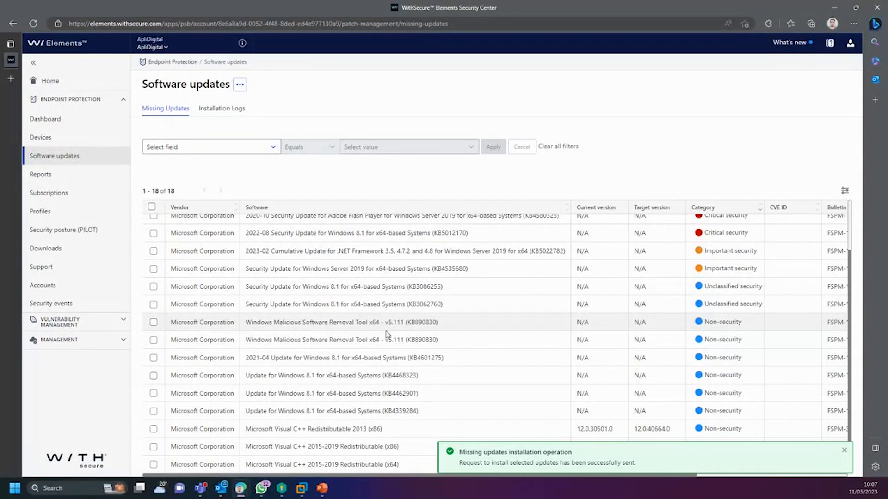
scroll(384, 335, up, 2)
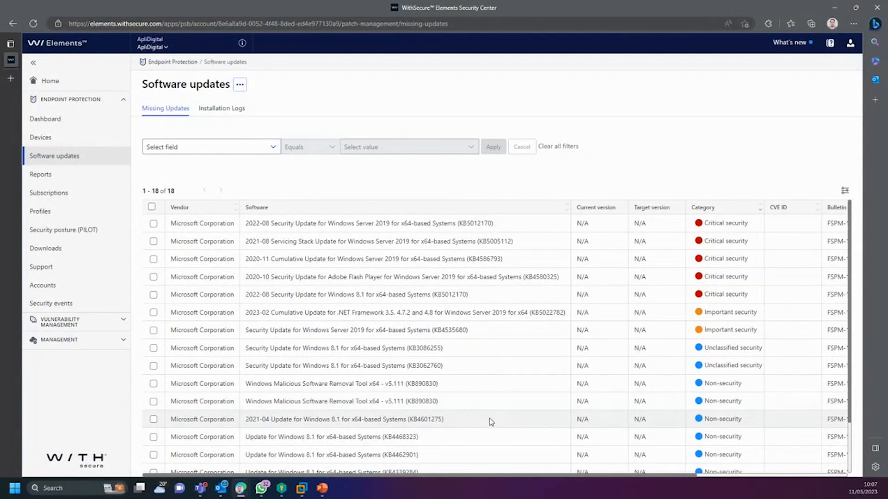
Step: Show the Installation Logs with 20 updates pending delivery to W8-WSECURE and WIN-C92SRE2DB7D
scroll(490, 419, down, 2)
scroll(491, 428, up, 2)
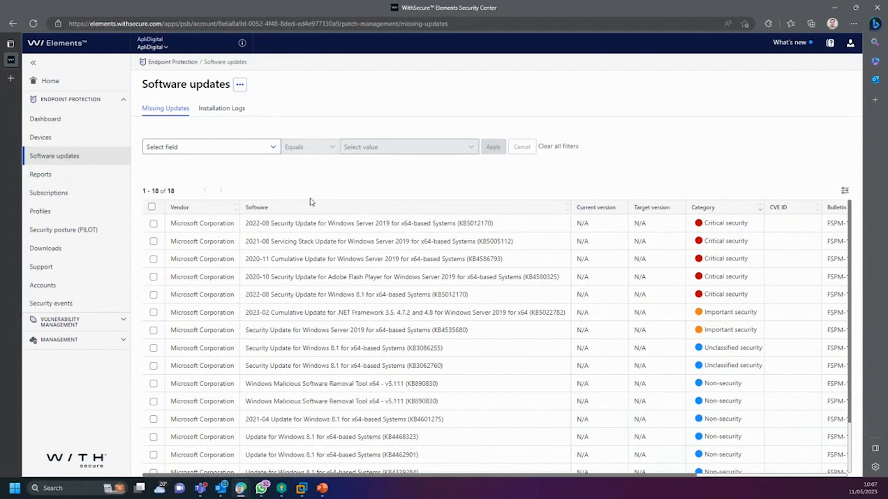
click(230, 113)
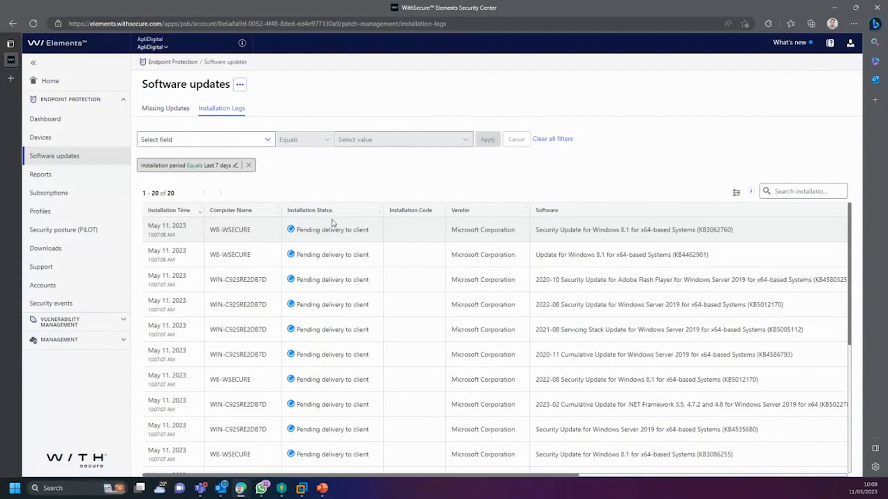
Step: Highlight the first log row's 'Pending delivery to client' status, then return to the now-empty Missing Updates
drag(300, 231, 364, 232)
click(346, 230)
drag(316, 229, 320, 231)
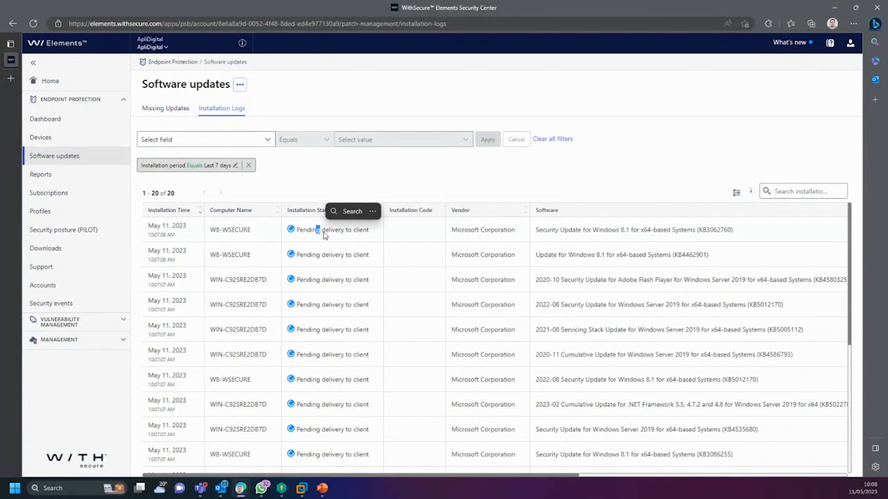
click(324, 232)
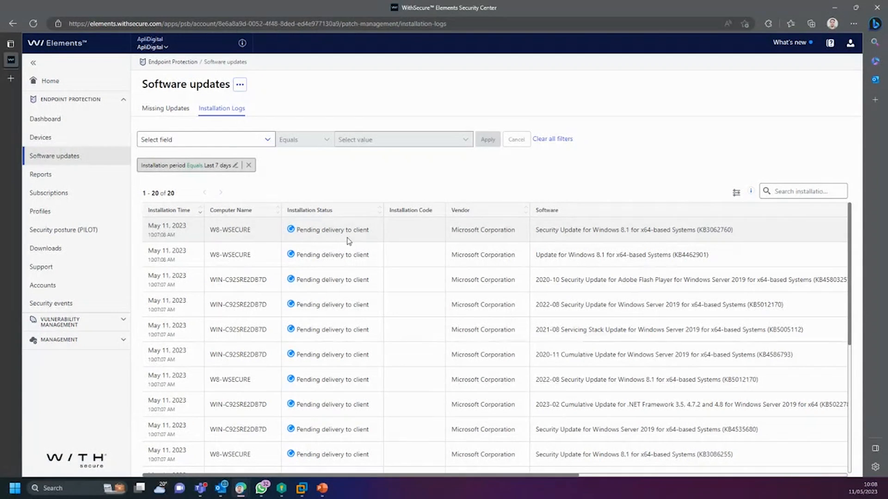
drag(369, 230, 305, 228)
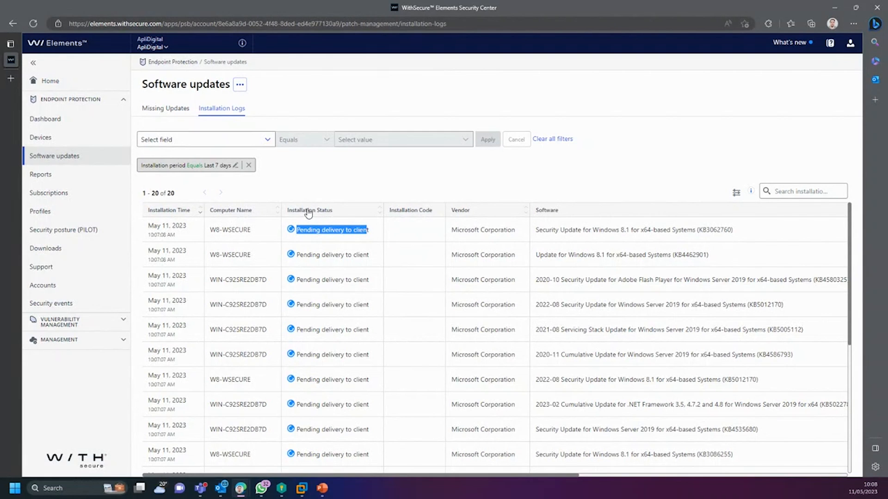
click(326, 230)
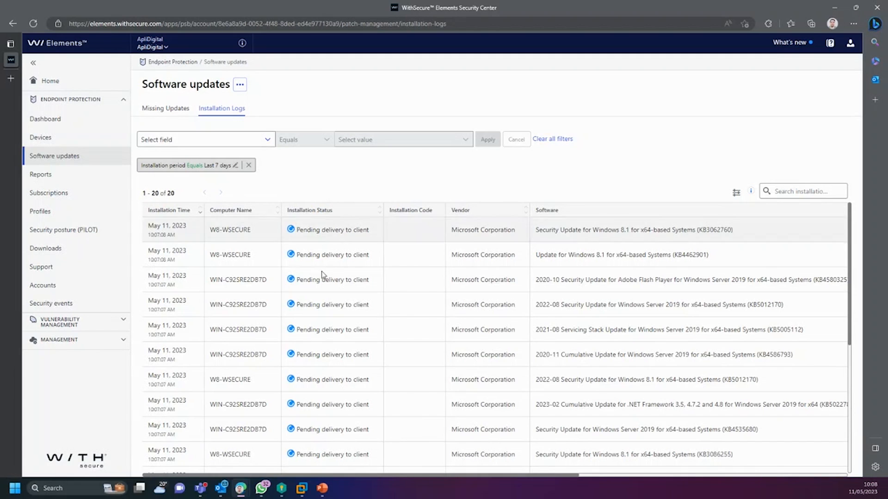
click(46, 155)
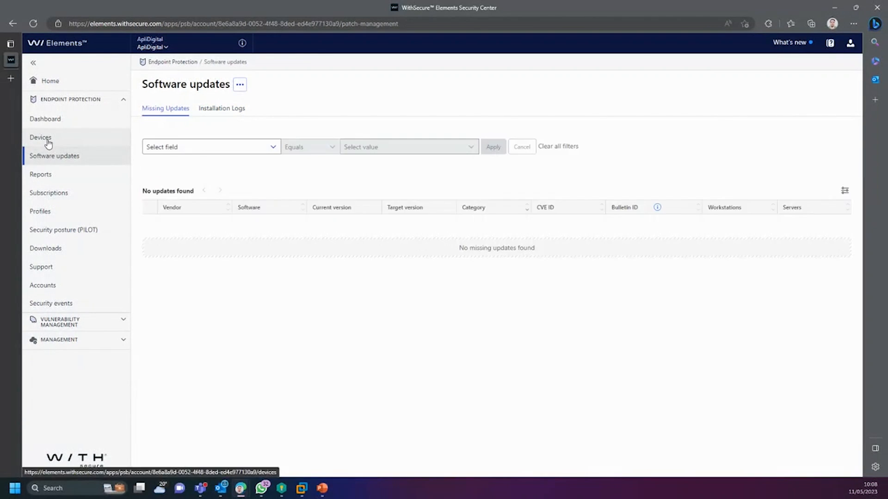
Step: Go via Devices to the Downloads page offering Elements Agent installers
click(60, 143)
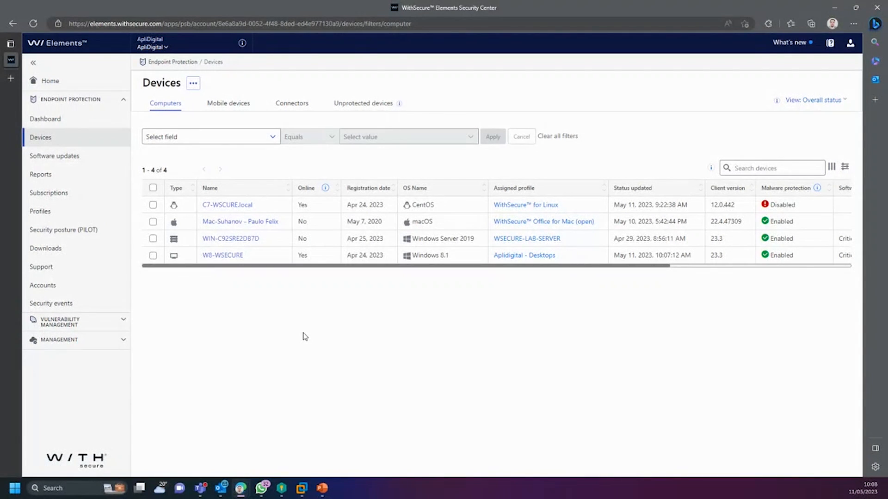
click(60, 250)
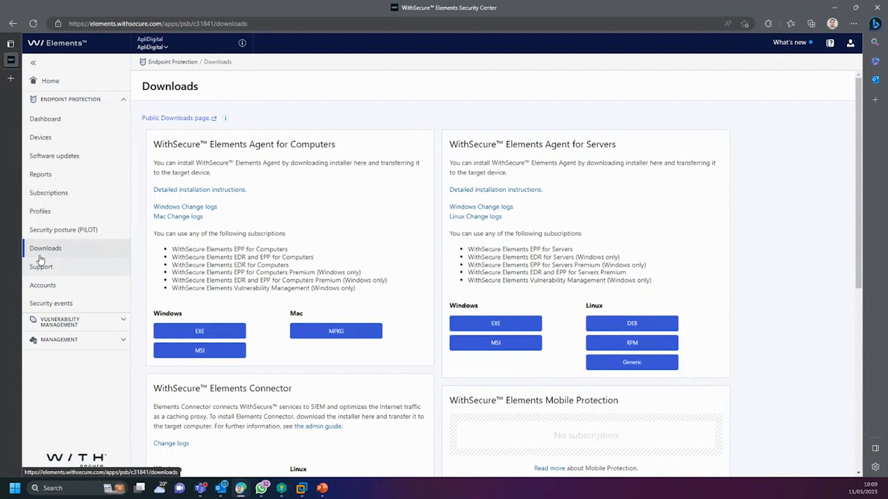
scroll(232, 203, down, 1)
scroll(211, 153, up, 1)
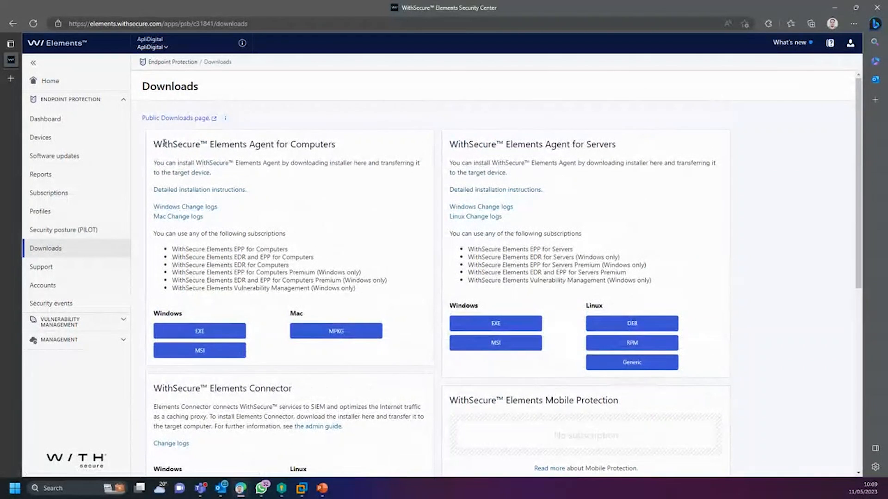
drag(155, 144, 368, 137)
click(398, 240)
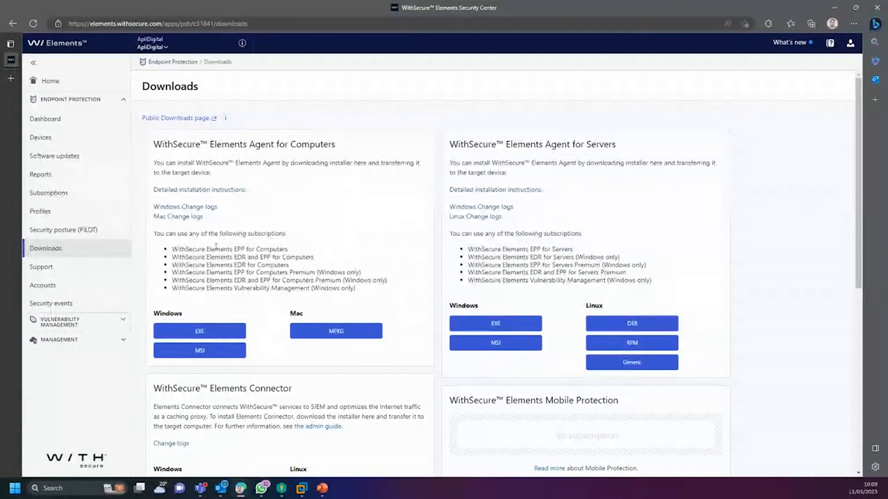
drag(157, 144, 342, 143)
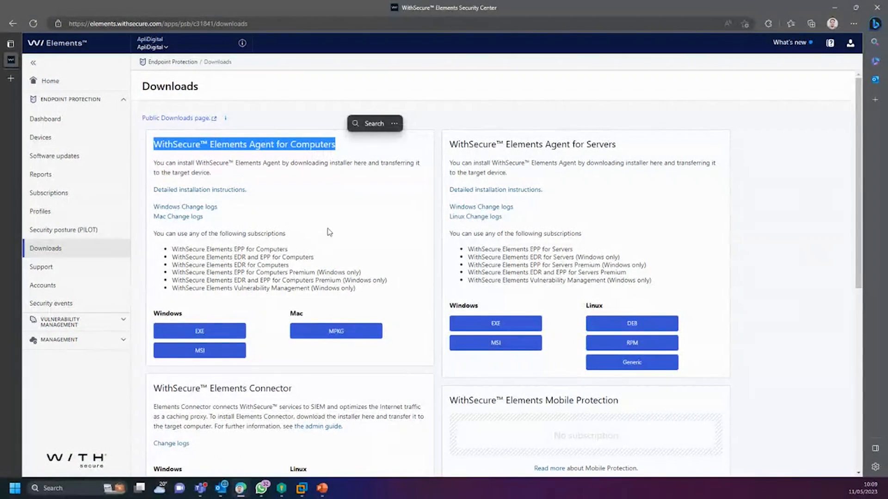
click(296, 313)
drag(198, 250, 361, 290)
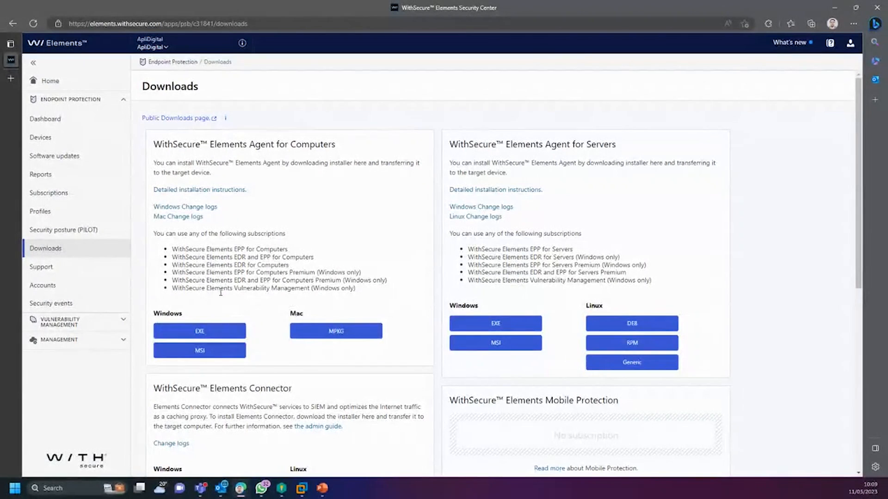
drag(233, 249, 262, 265)
click(238, 254)
click(265, 283)
click(280, 278)
drag(462, 144, 653, 152)
scroll(609, 290, down, 4)
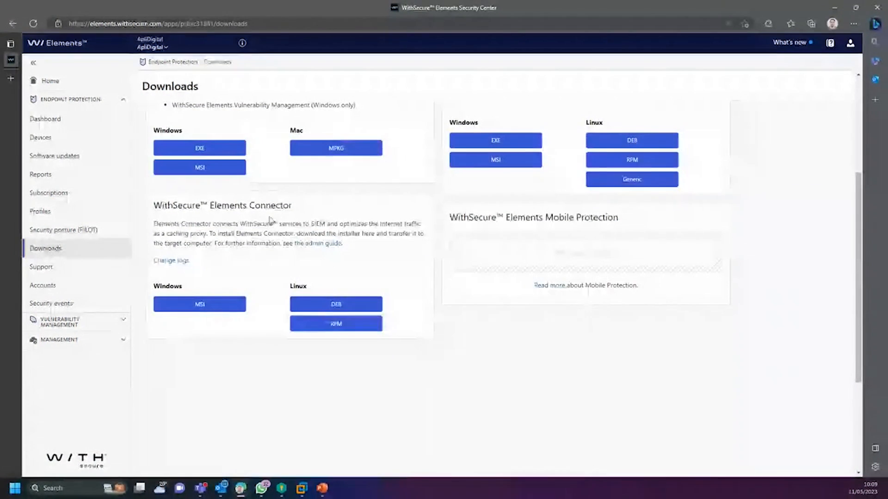
drag(168, 205, 330, 199)
drag(300, 225, 304, 225)
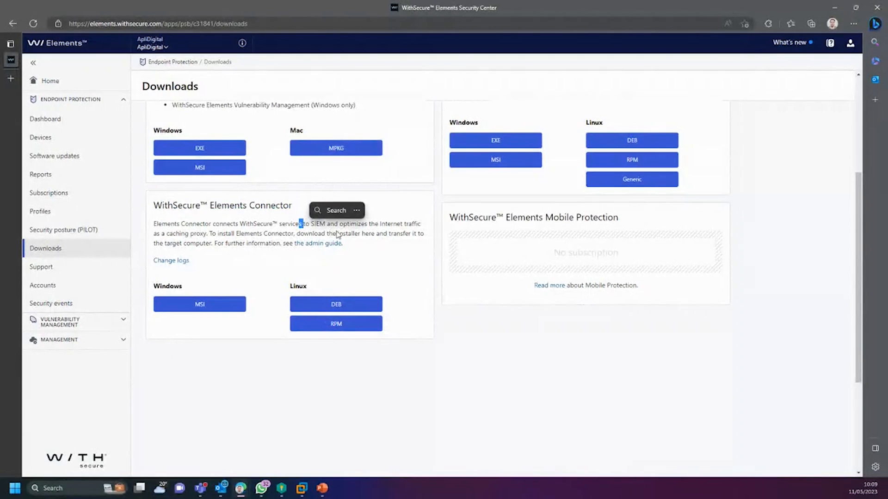
click(338, 235)
drag(155, 223, 347, 250)
click(370, 254)
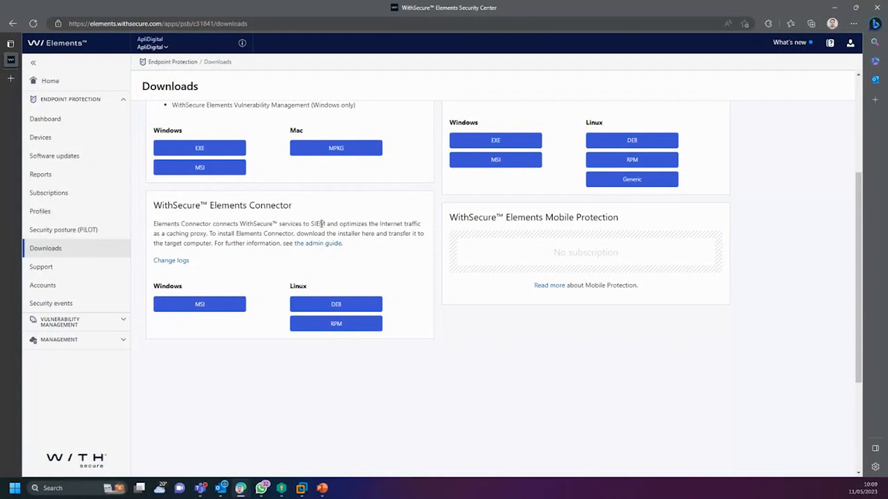
drag(310, 224, 337, 230)
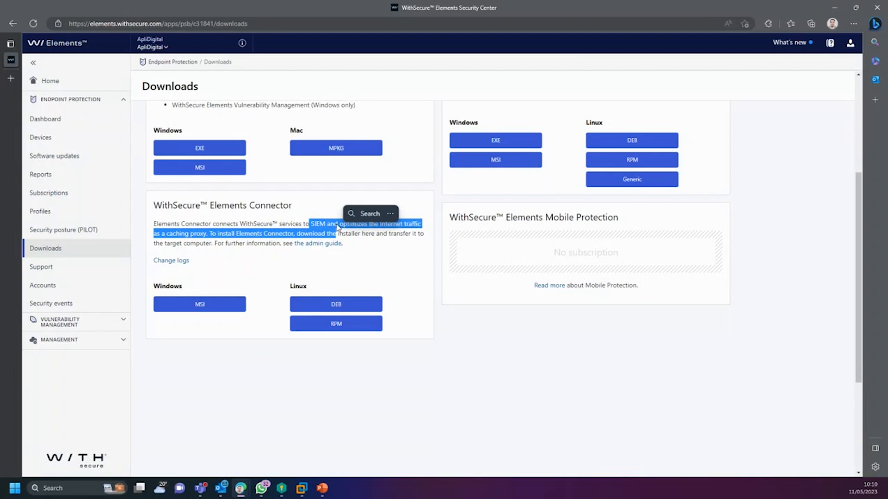
click(326, 232)
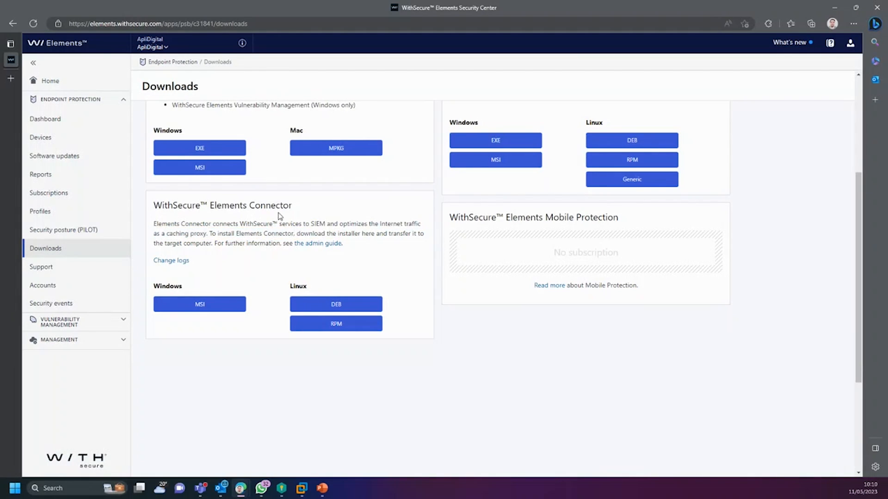
drag(295, 207, 154, 209)
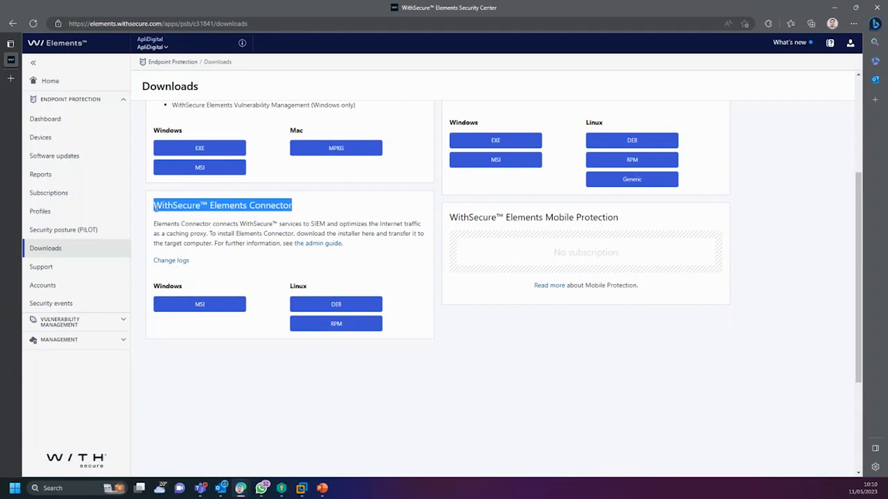
click(260, 211)
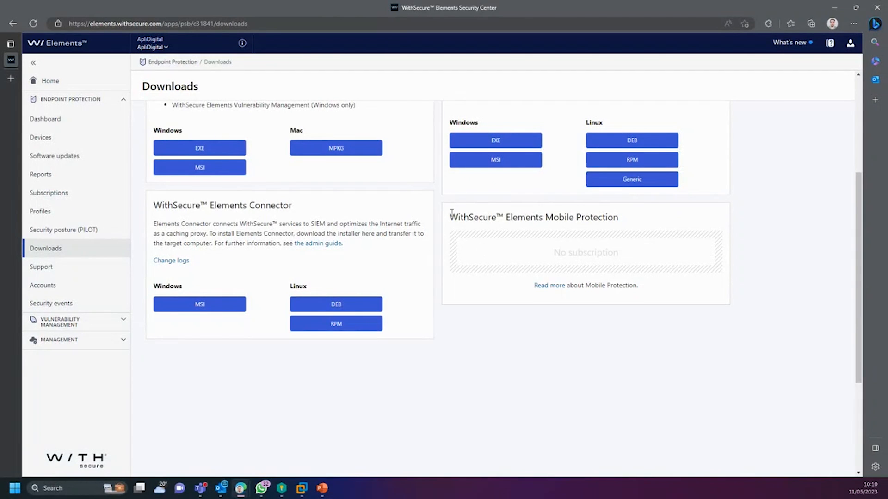
drag(449, 215, 622, 218)
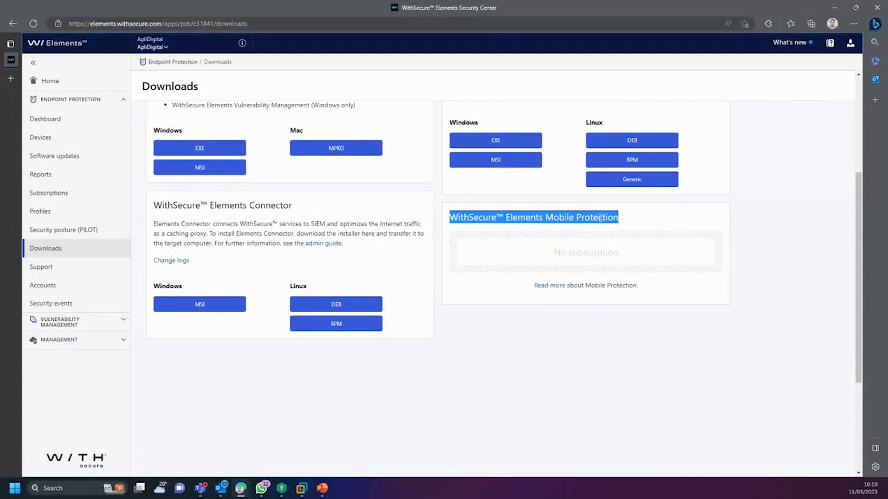
click(629, 226)
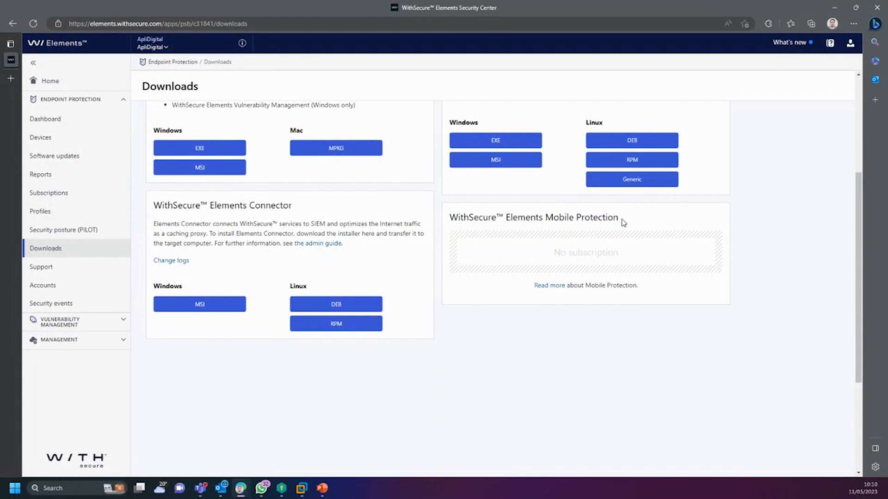
drag(620, 219, 454, 220)
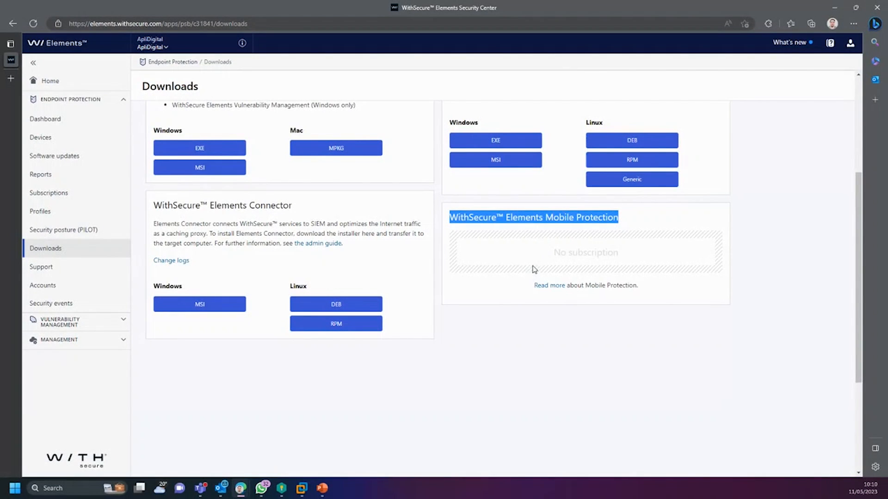
scroll(545, 292, up, 1)
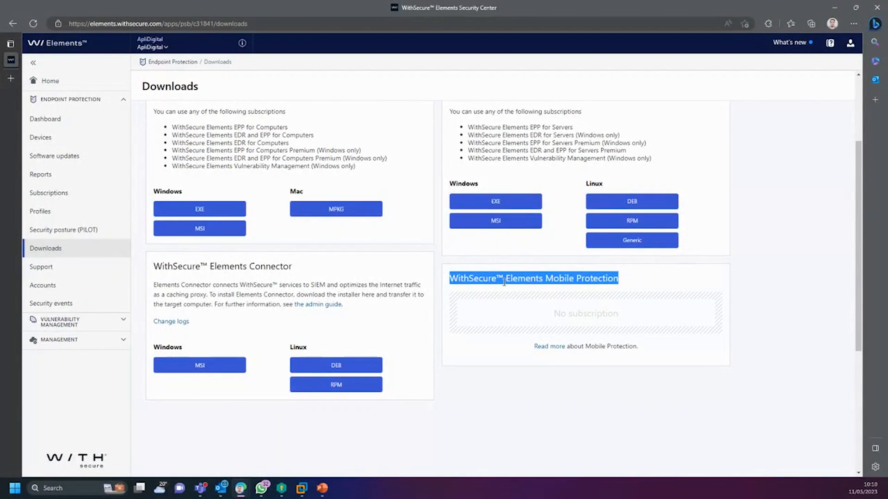
scroll(503, 309, up, 2)
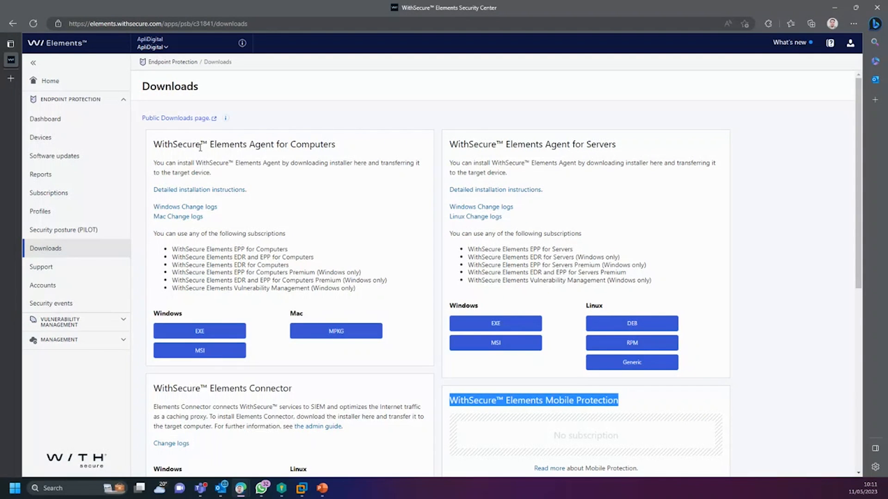
click(297, 144)
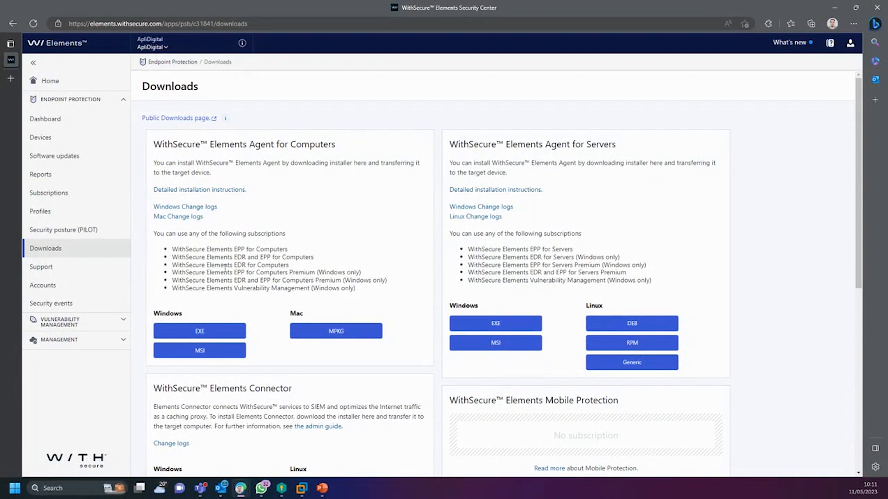
scroll(247, 252, down, 3)
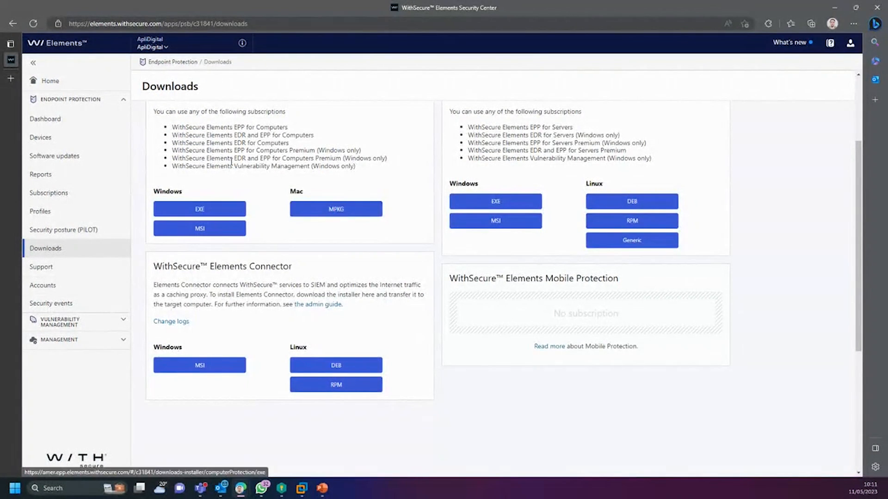
scroll(231, 161, up, 3)
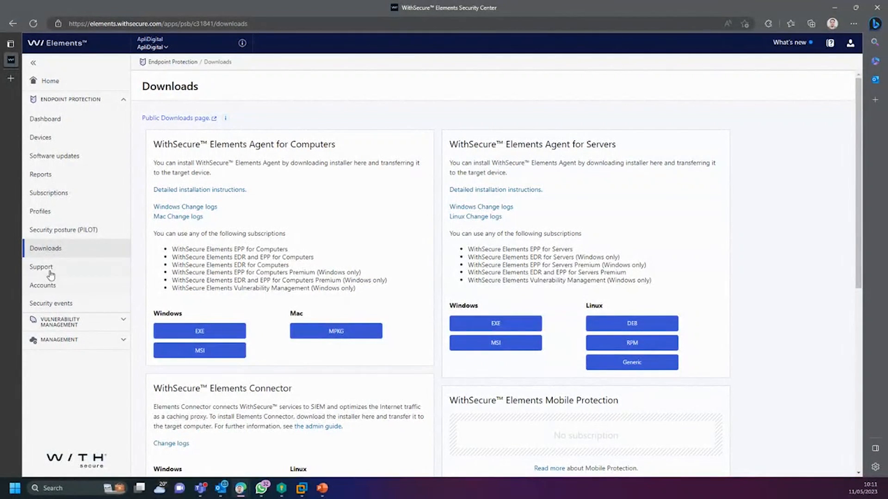
click(53, 285)
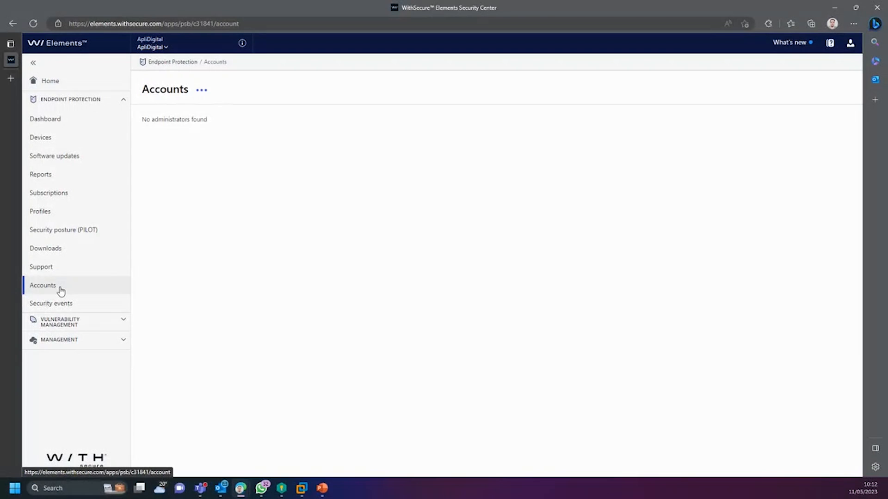
Step: Open the Profiles page and reload the Windows computer profiles list
click(60, 216)
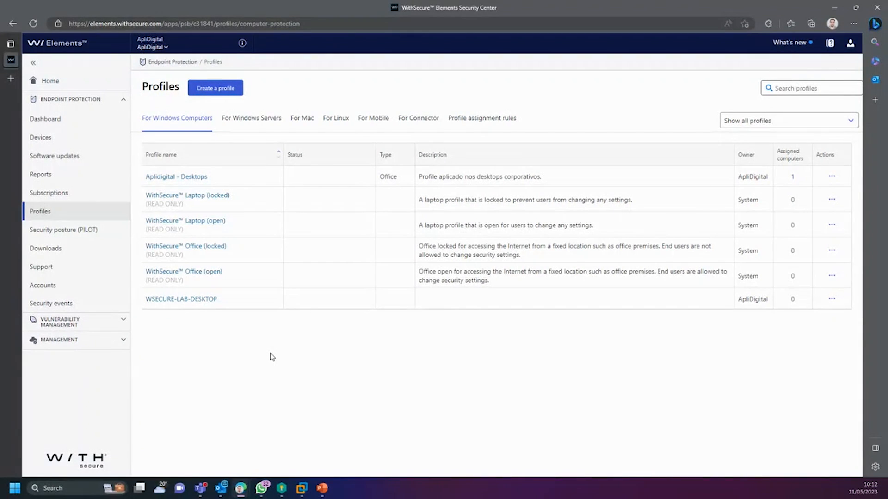
click(55, 215)
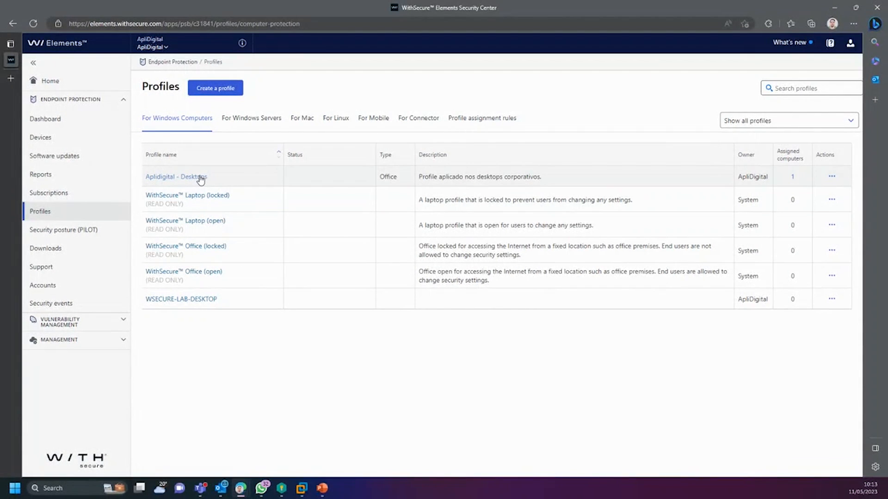
Step: Open the WSECURE-LAB-DESKTOP Windows profile to its General settings
click(186, 300)
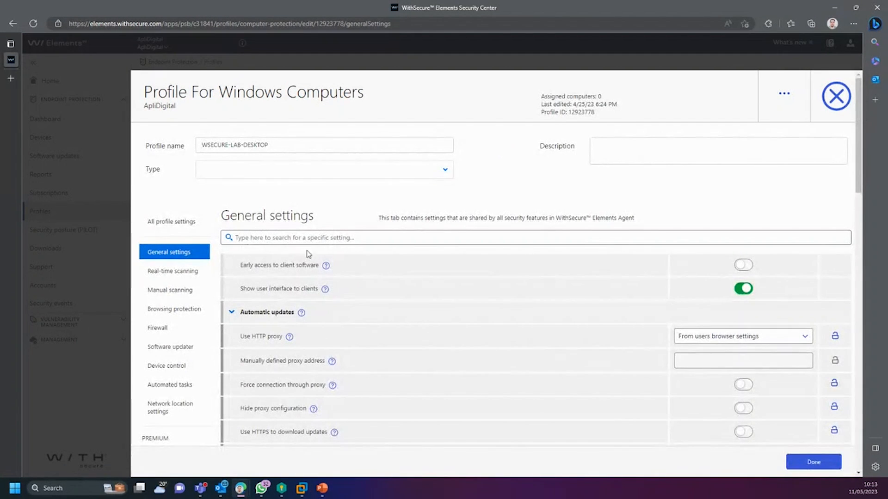
Step: Change the WSECURE-LAB-DESKTOP profile's Type to Company
click(271, 176)
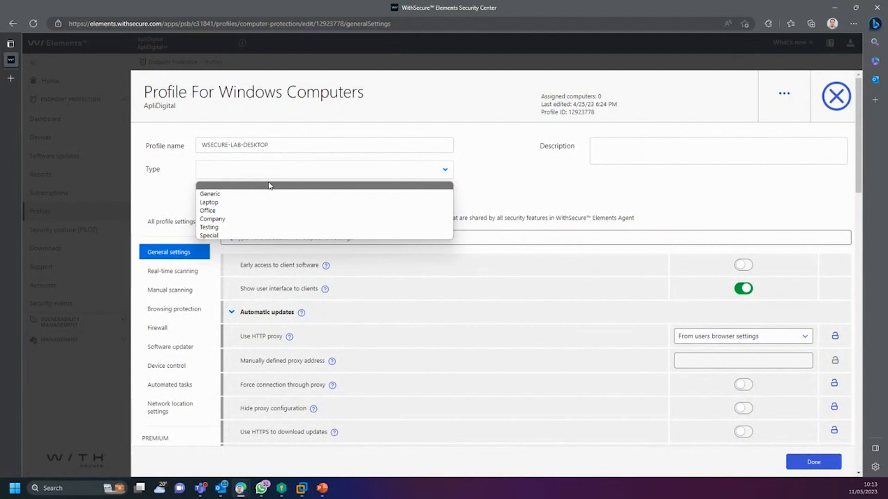
click(272, 172)
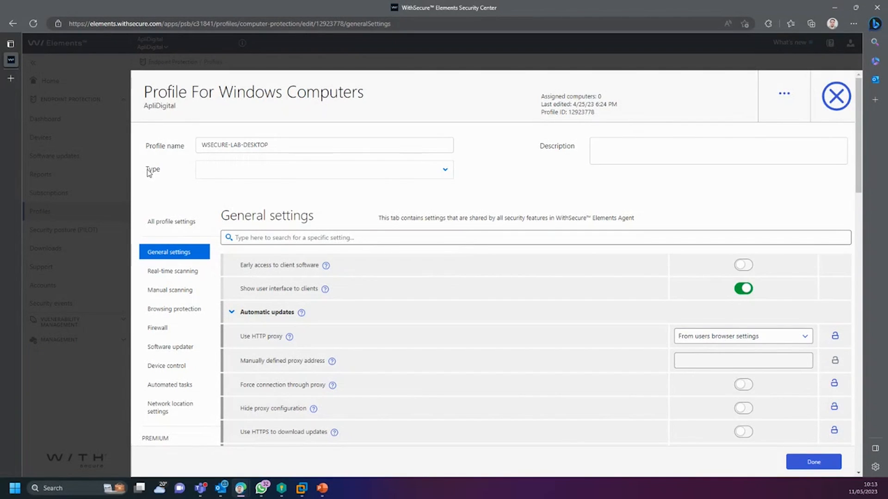
drag(148, 172, 190, 180)
click(188, 180)
click(248, 174)
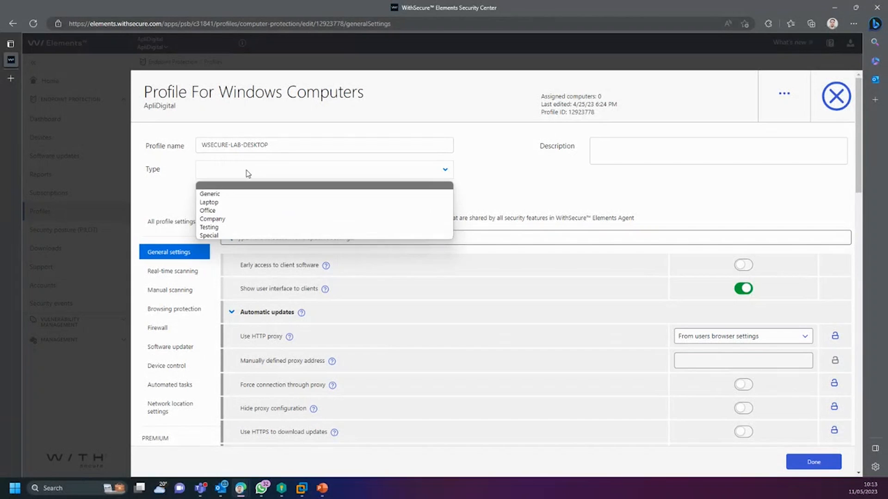
click(225, 219)
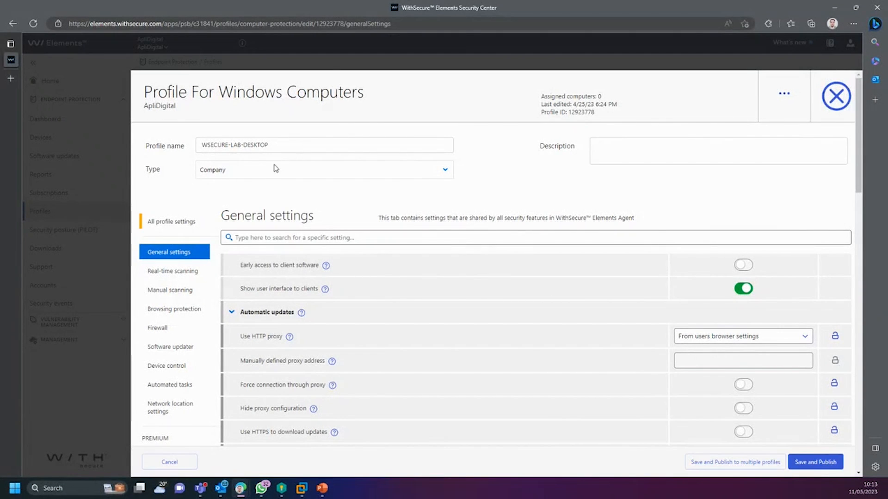
click(300, 142)
click(229, 193)
scroll(357, 237, down, 3)
scroll(399, 210, up, 1)
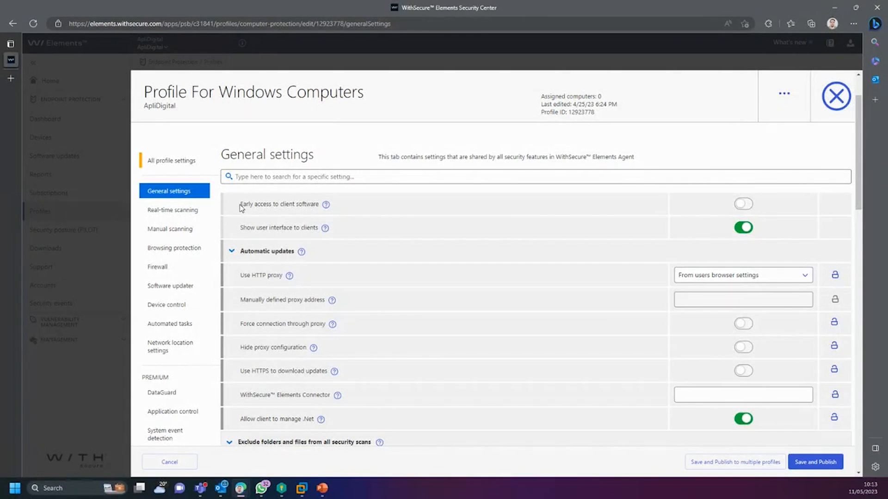
drag(240, 208, 324, 204)
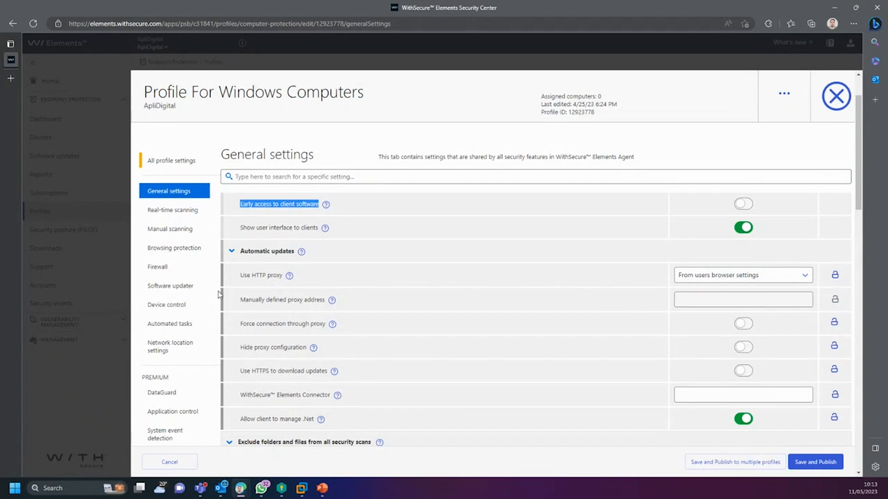
click(287, 205)
drag(239, 204, 319, 210)
click(242, 204)
drag(242, 204, 318, 205)
click(308, 205)
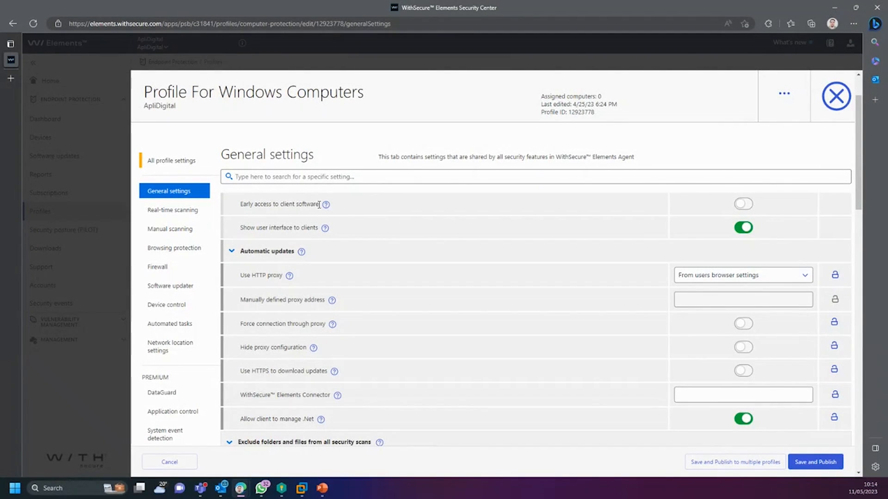
drag(316, 204, 239, 205)
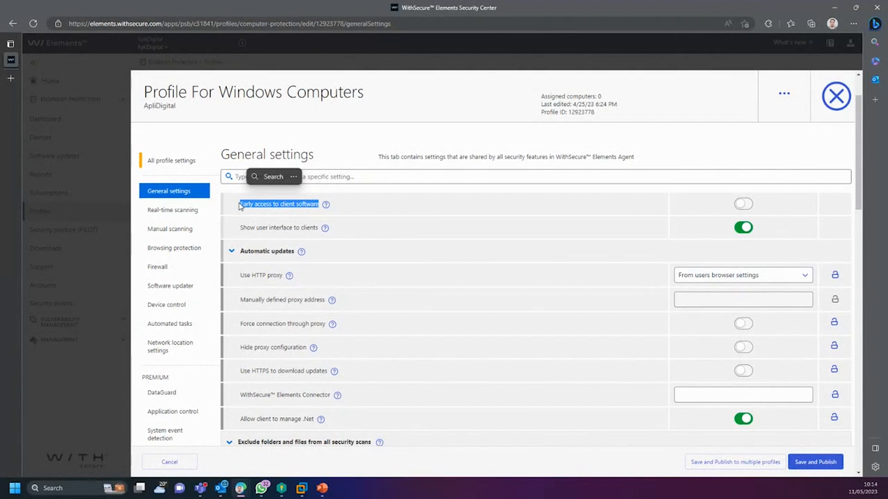
click(259, 231)
drag(240, 228, 321, 231)
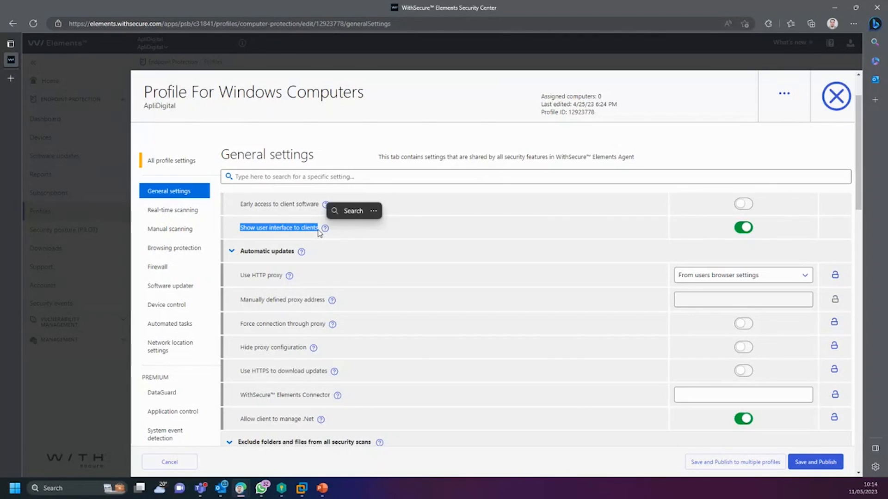
click(745, 228)
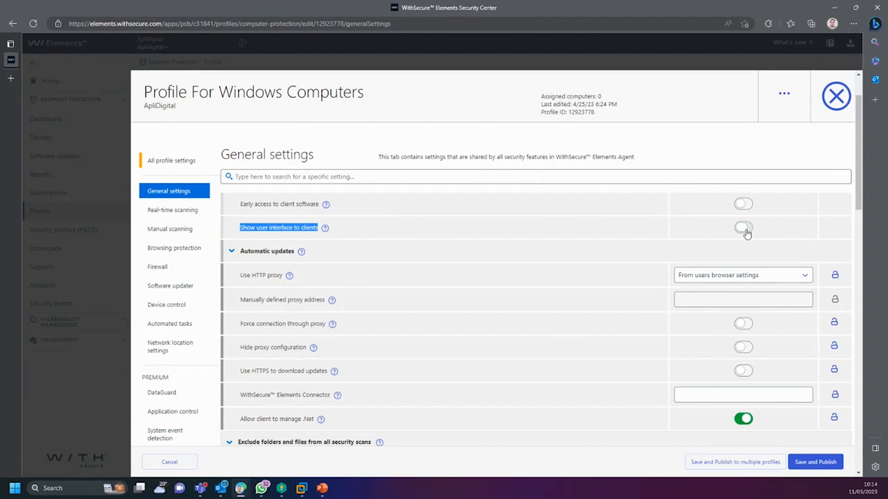
click(745, 229)
Step: Collapse and re-expand Automatic updates to review its settings, including Use HTTP proxy
scroll(271, 272, down, 1)
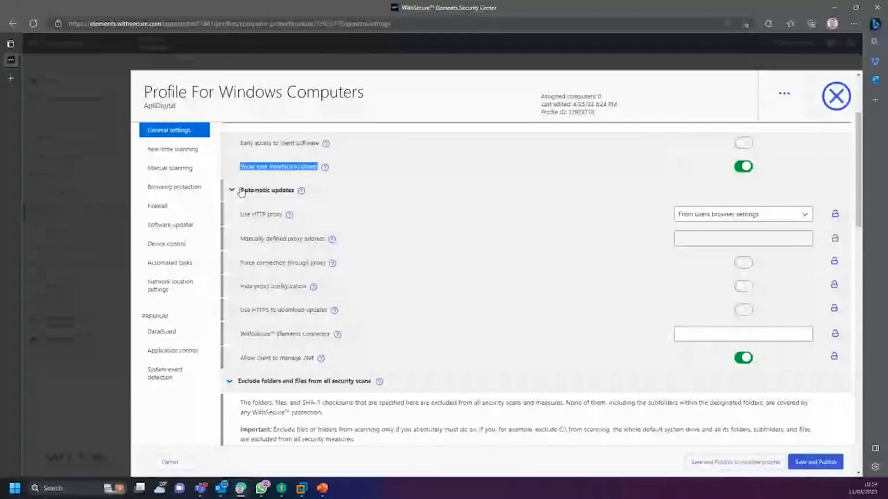
click(329, 199)
click(349, 198)
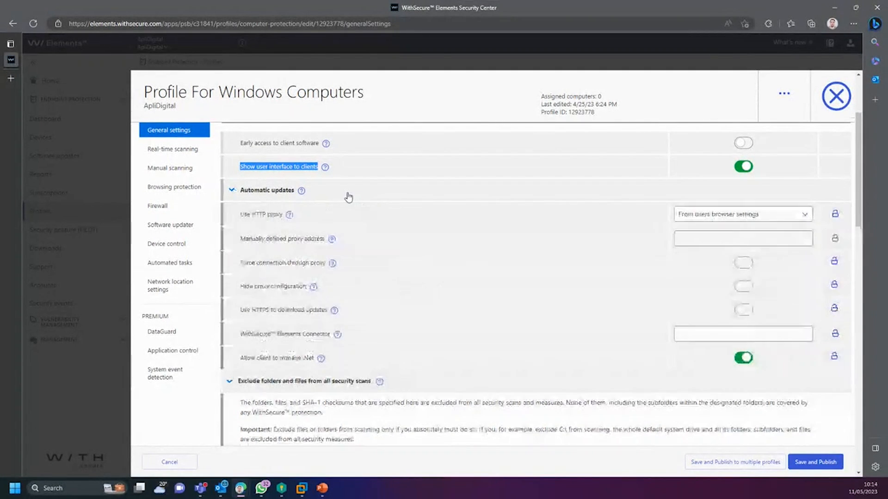
drag(241, 214, 283, 216)
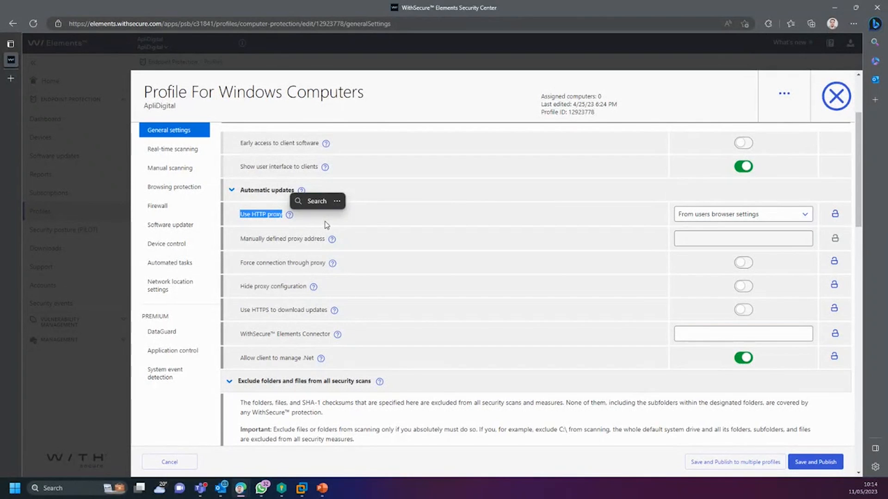
click(363, 194)
click(351, 196)
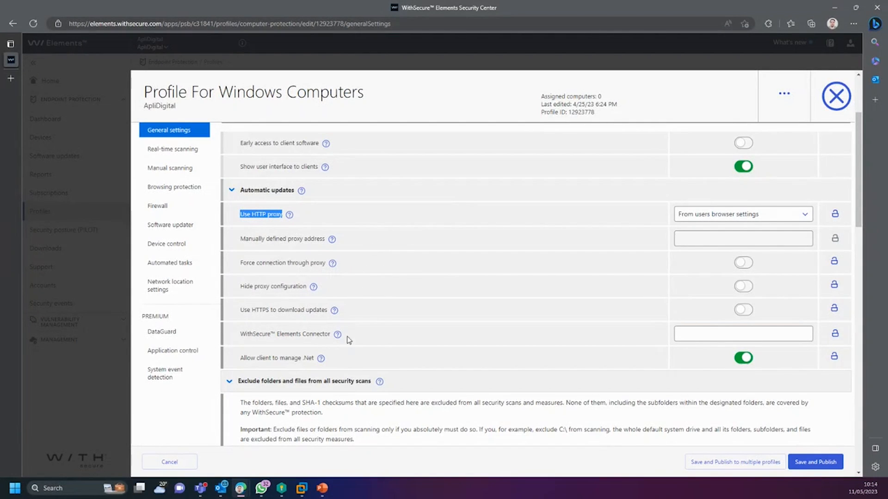
drag(351, 362, 240, 212)
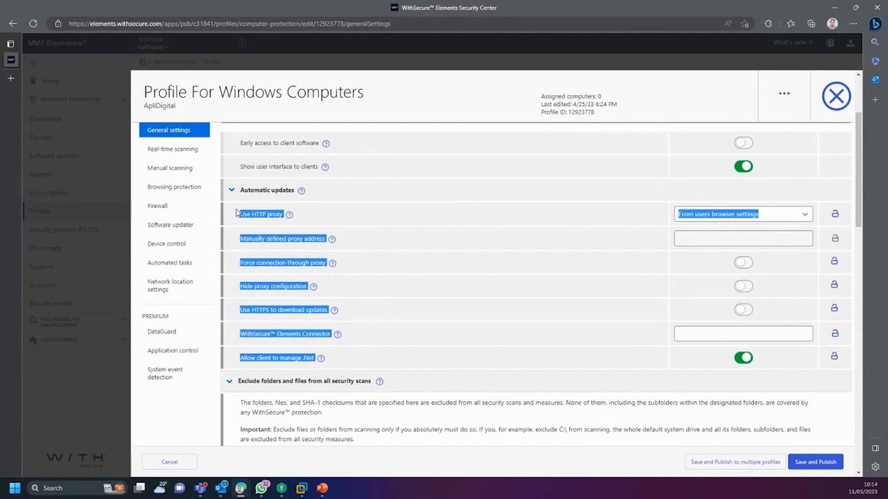
Step: Try Use HTTP proxy as No and locked, then restore From users browser settings unlocked and collapse the section
click(763, 215)
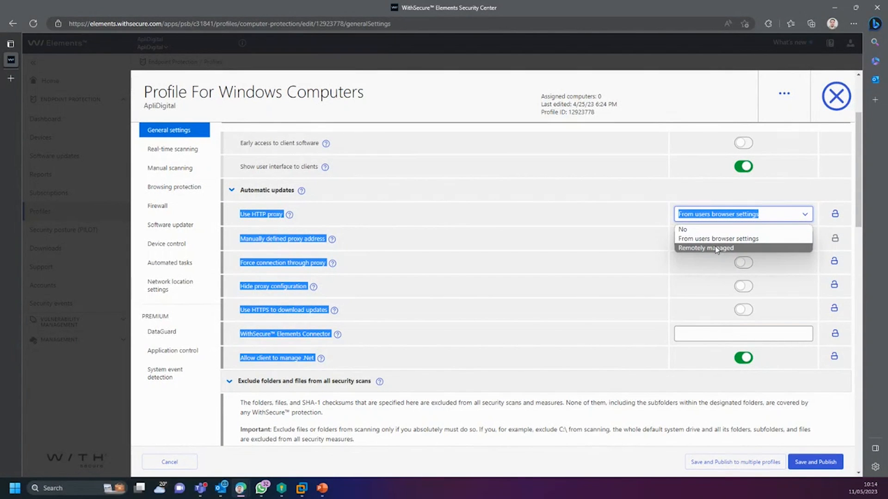
click(703, 215)
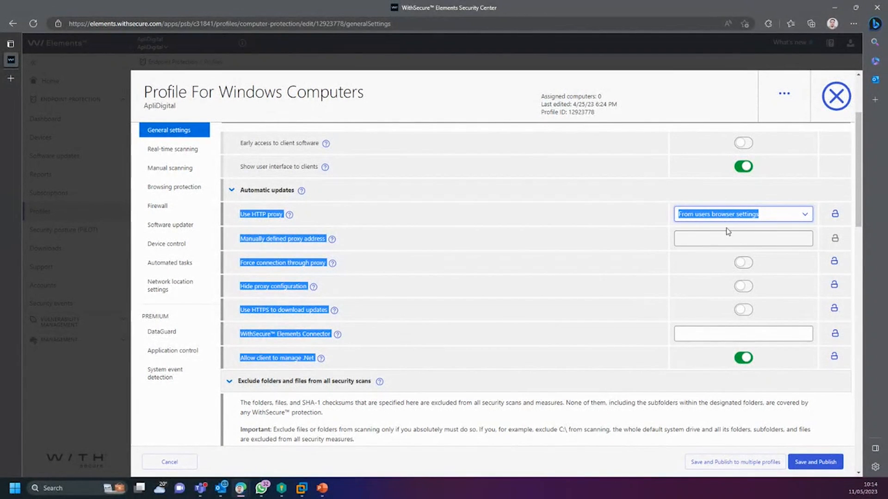
click(727, 215)
click(721, 229)
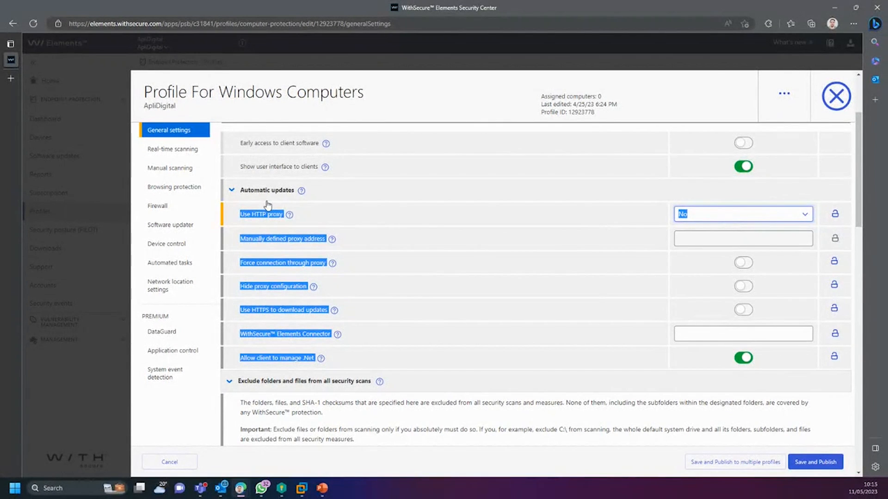
click(835, 214)
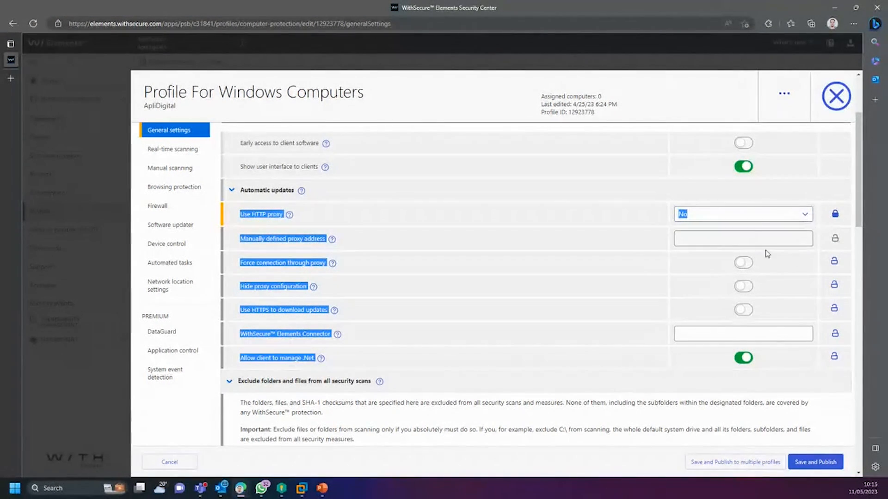
click(716, 217)
click(692, 236)
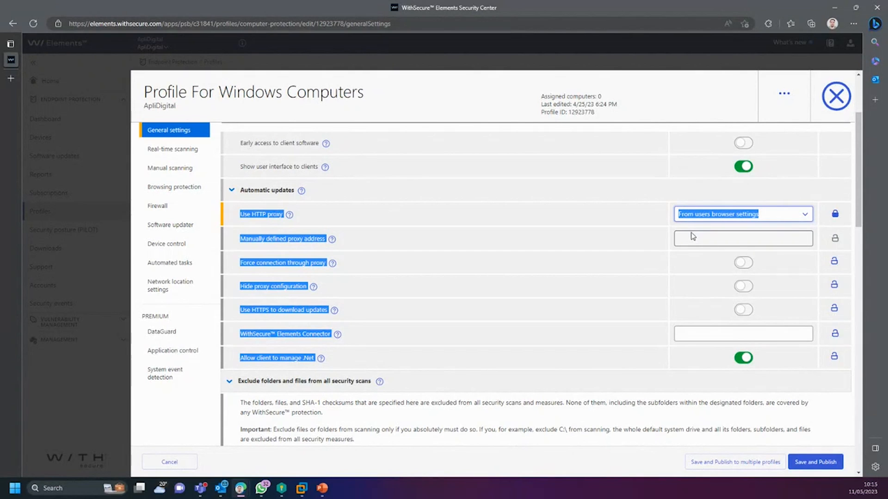
click(835, 214)
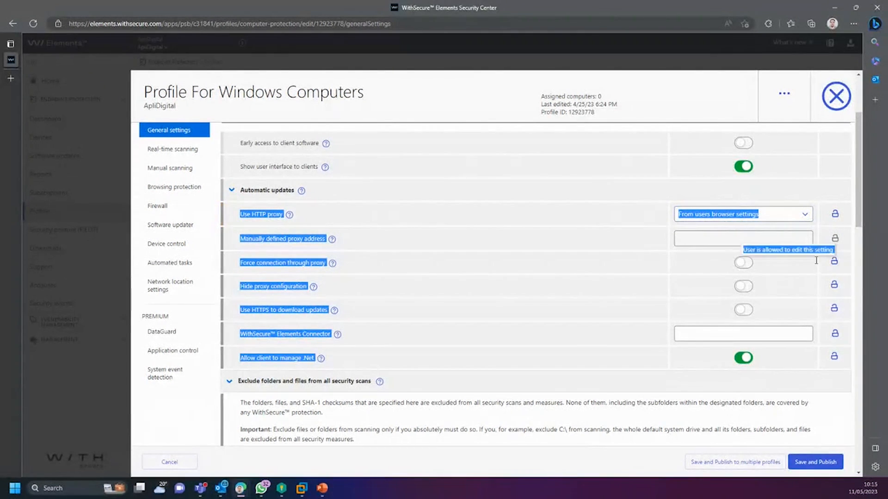
click(326, 192)
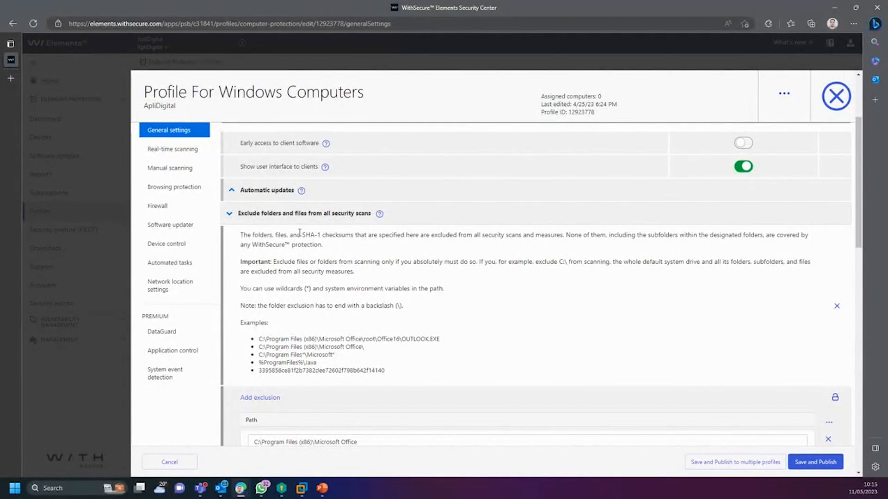
scroll(300, 233, down, 1)
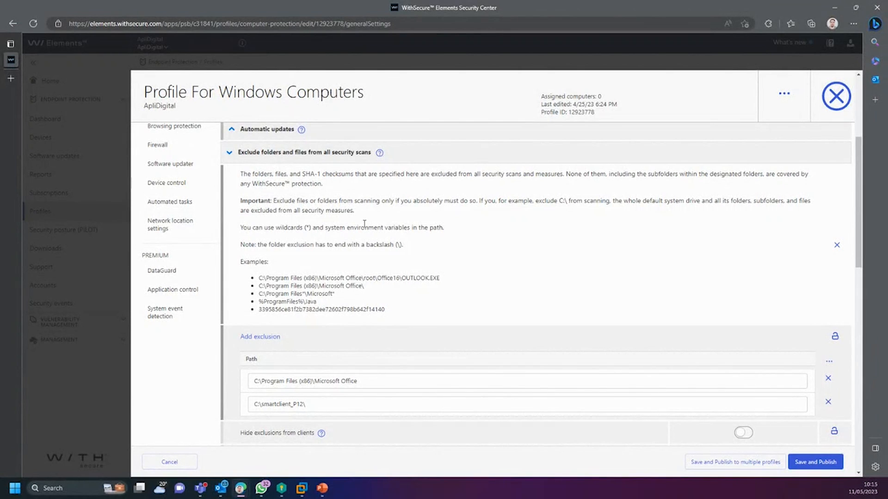
drag(407, 318, 240, 172)
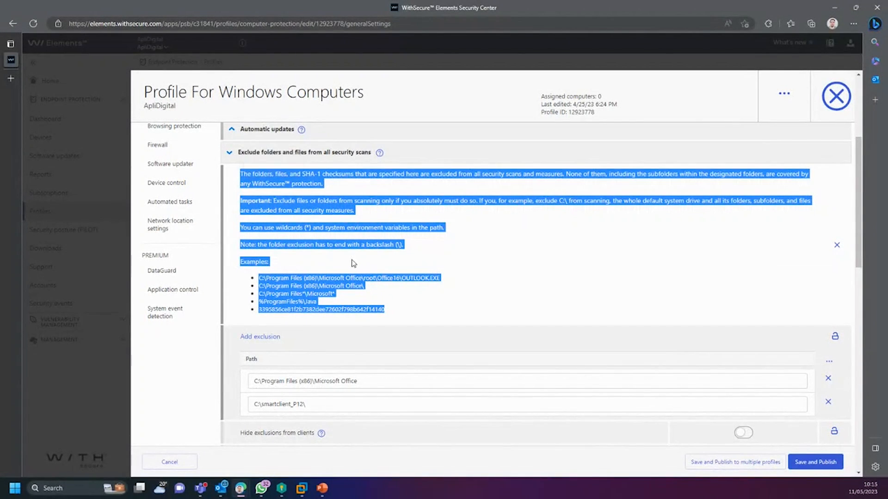
scroll(354, 263, down, 1)
scroll(333, 287, up, 3)
click(315, 309)
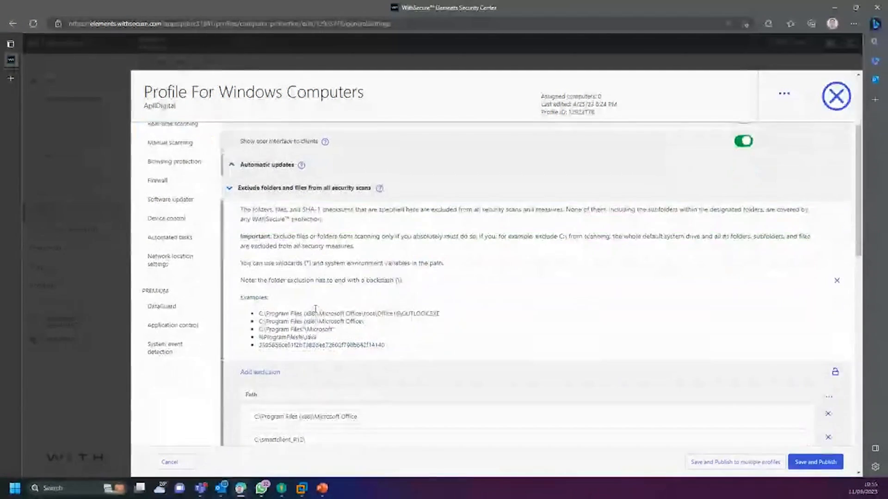
scroll(316, 309, down, 2)
drag(274, 222, 288, 241)
click(355, 221)
click(325, 253)
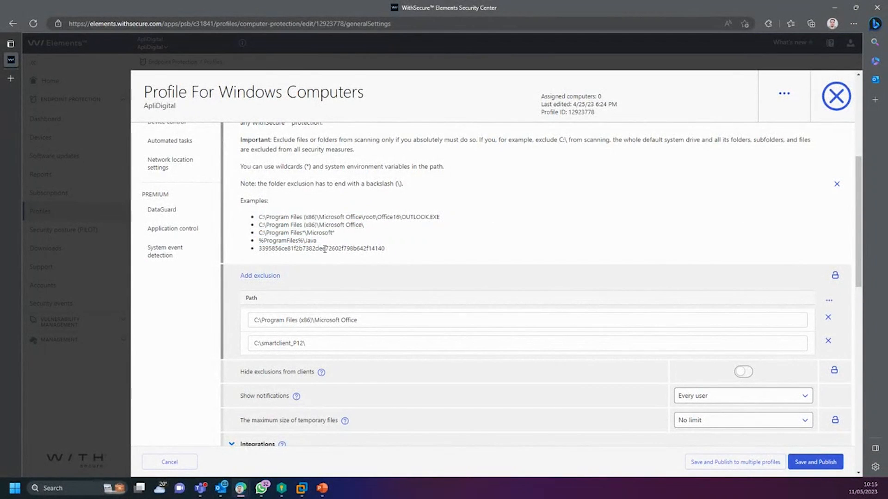
scroll(329, 282, down, 1)
click(329, 282)
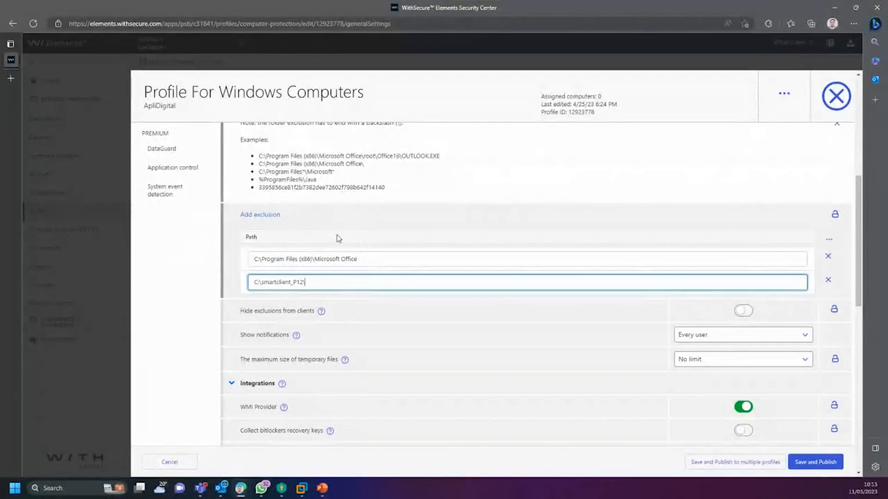
click(263, 216)
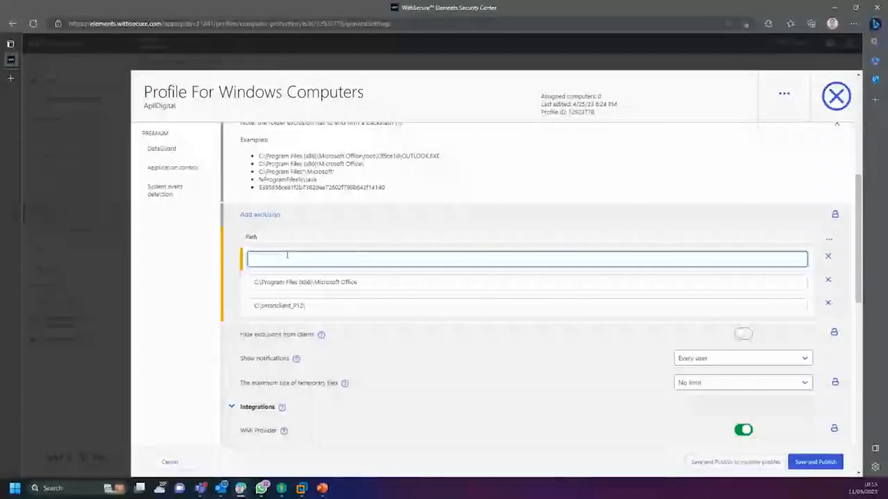
click(828, 258)
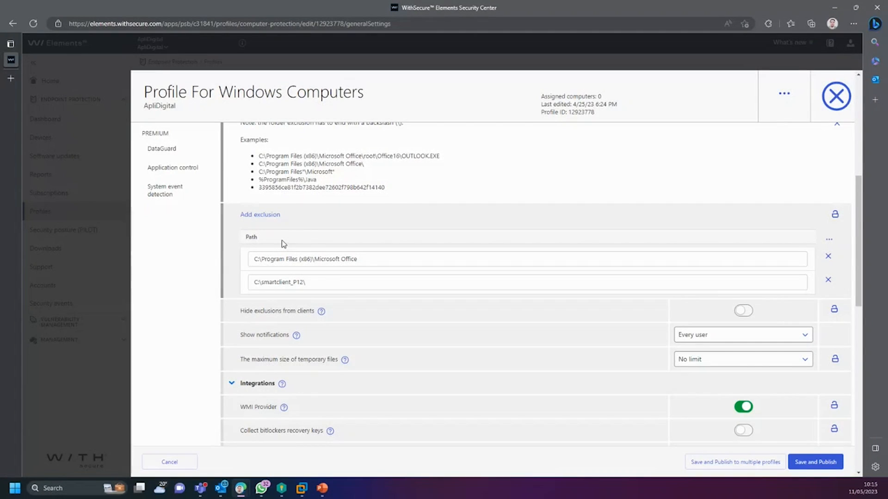
scroll(373, 268, down, 3)
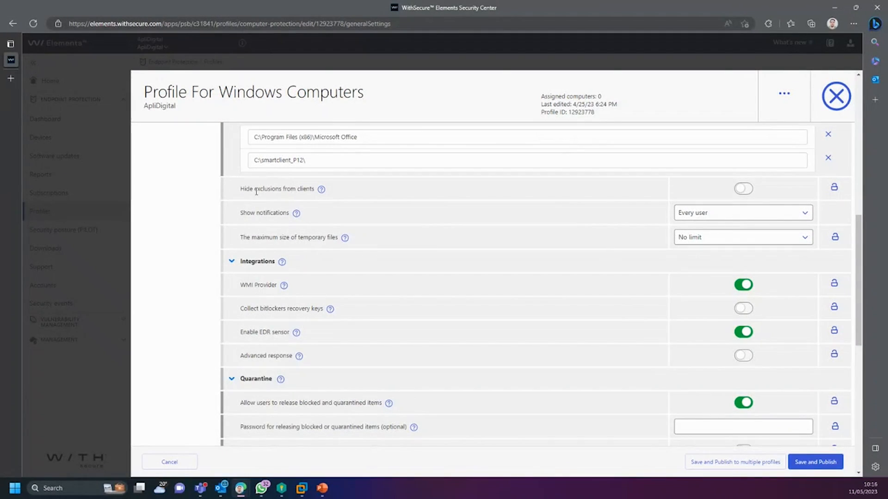
drag(244, 189, 307, 191)
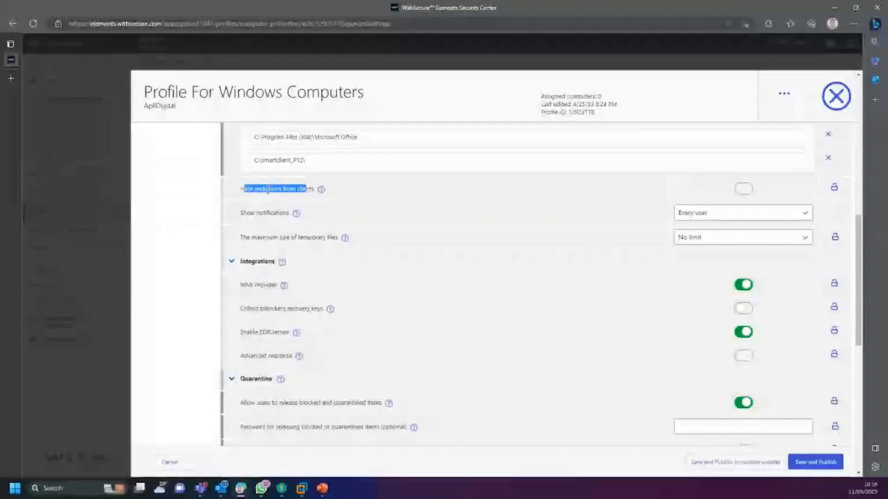
drag(240, 190, 314, 197)
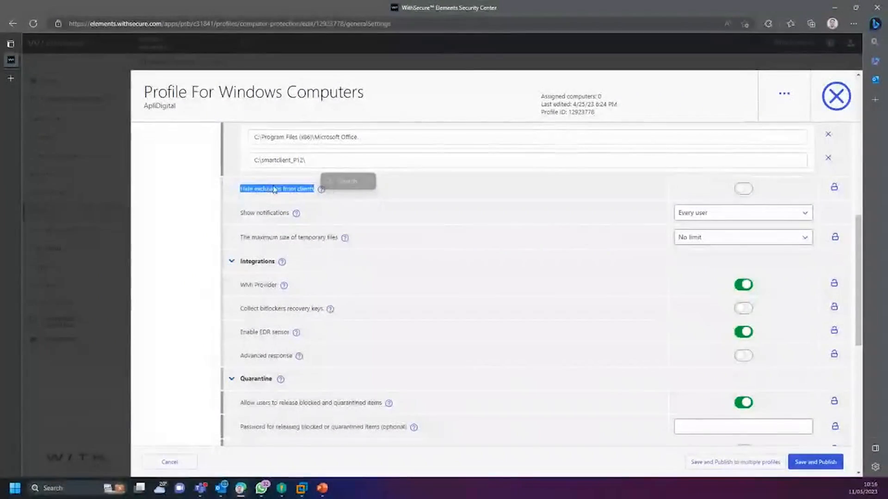
click(743, 188)
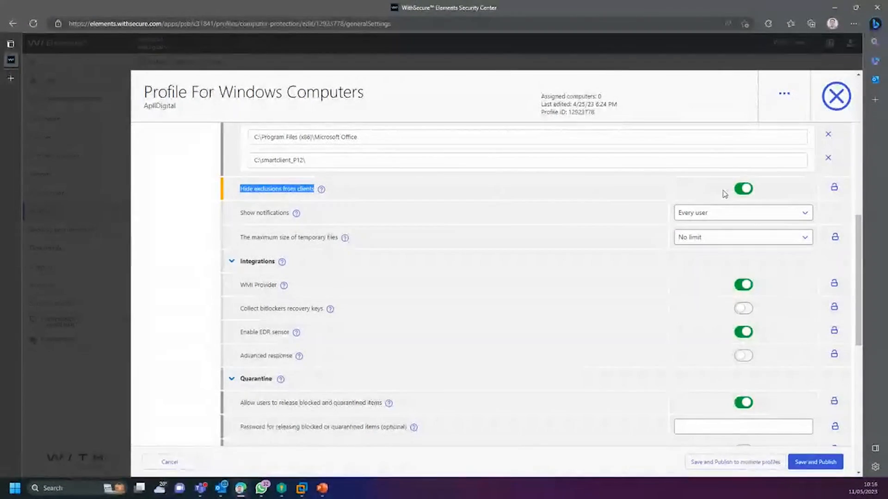
click(742, 190)
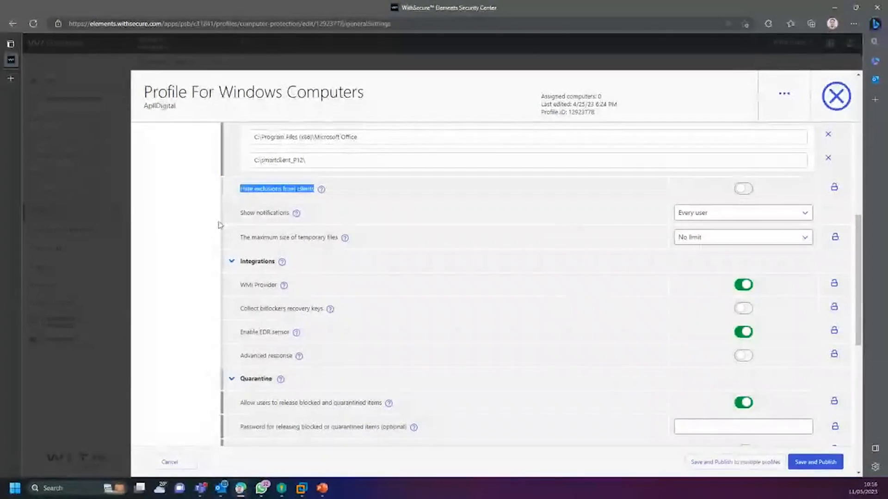
drag(240, 212, 290, 213)
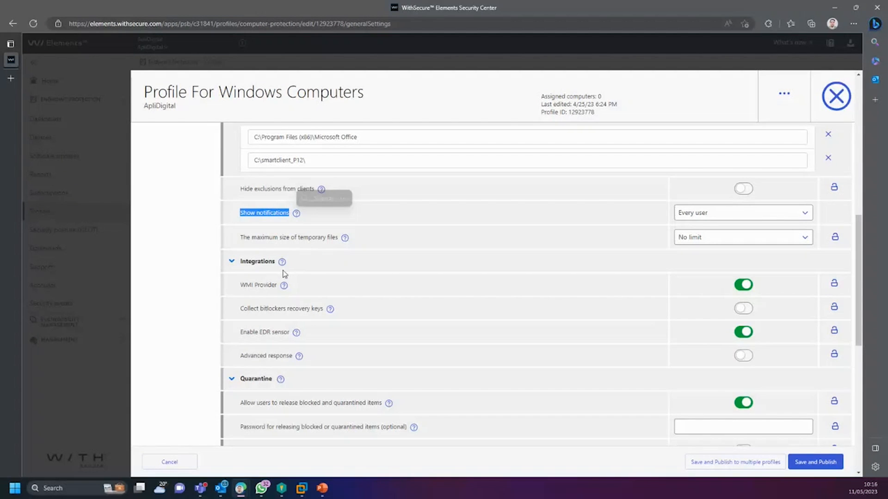
click(256, 216)
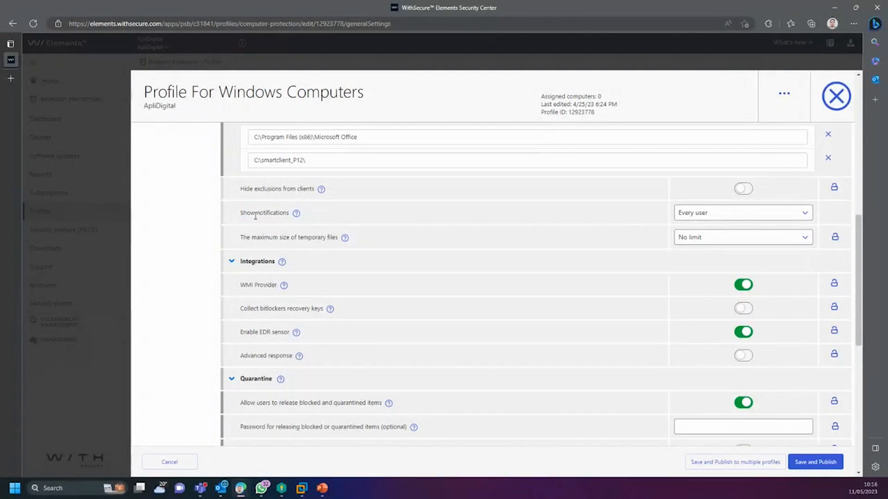
click(729, 213)
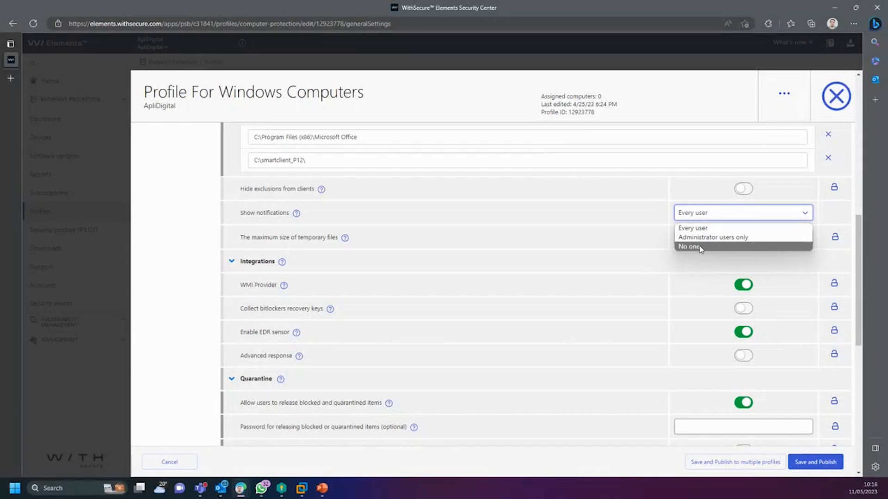
click(207, 245)
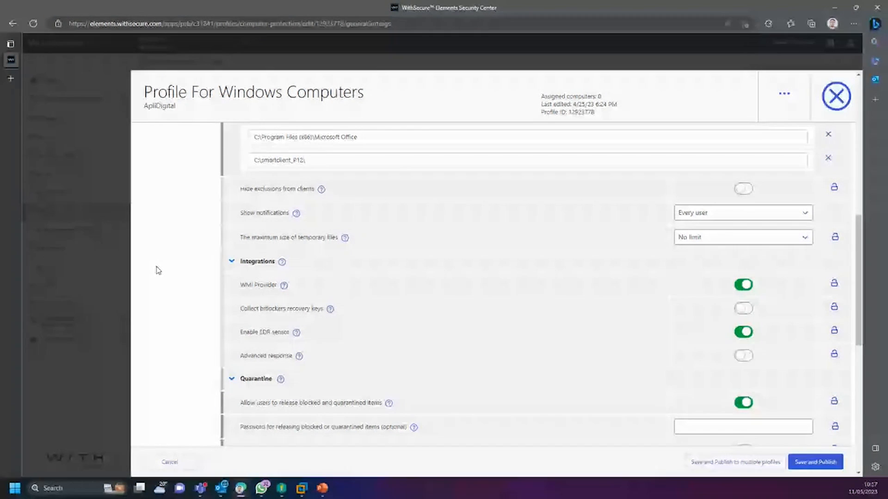
scroll(154, 275, down, 3)
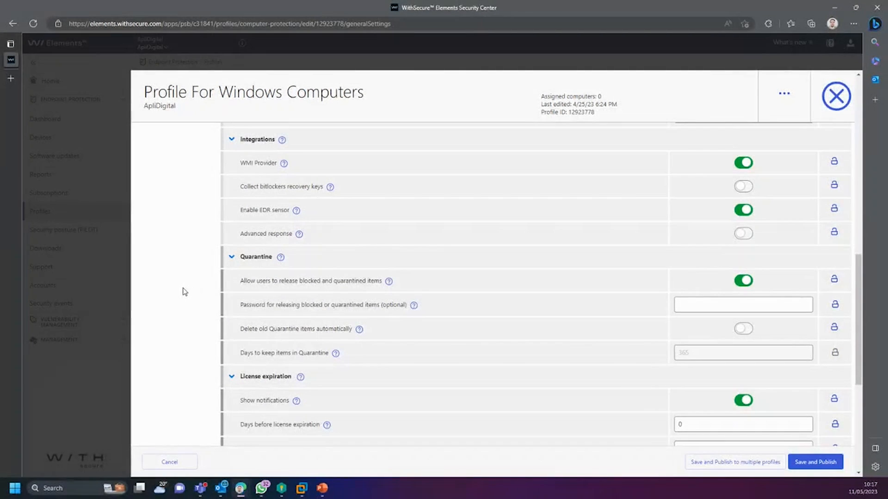
scroll(183, 294, up, 8)
scroll(181, 298, down, 11)
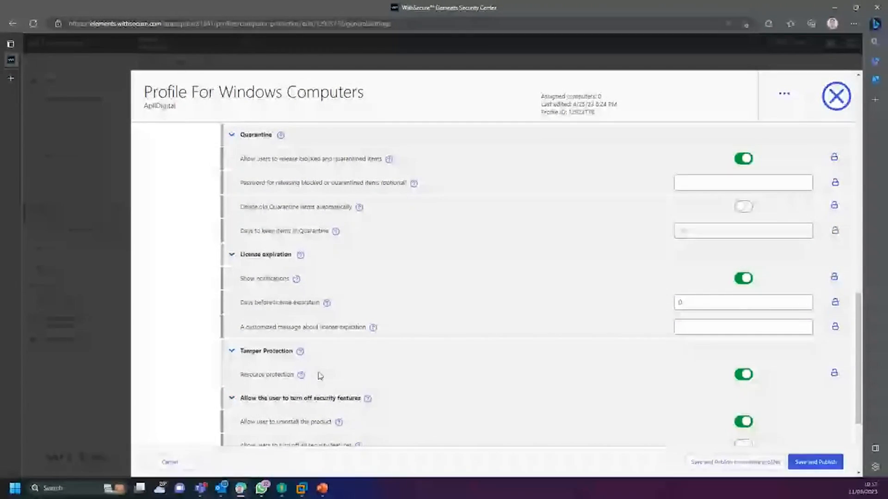
scroll(204, 347, up, 6)
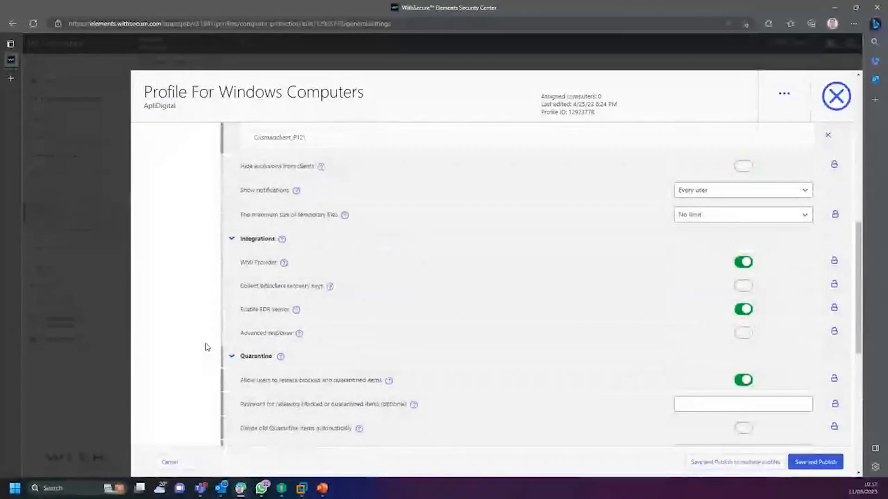
scroll(206, 350, up, 2)
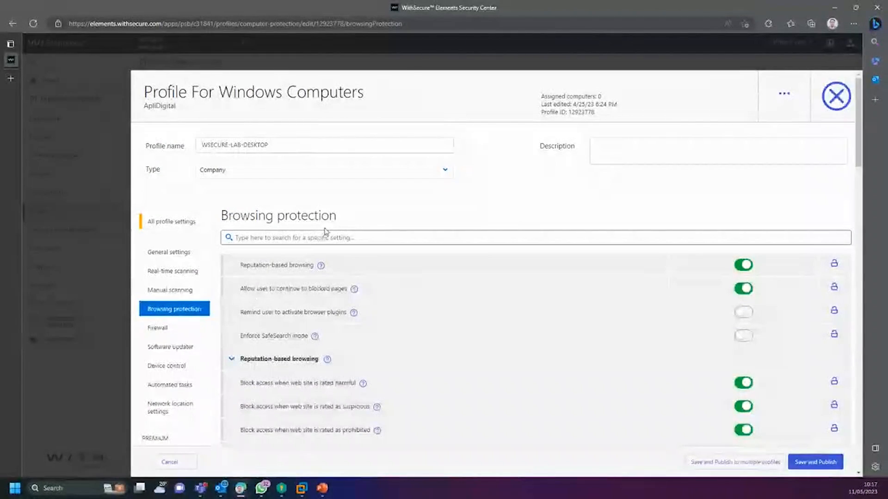
click(169, 252)
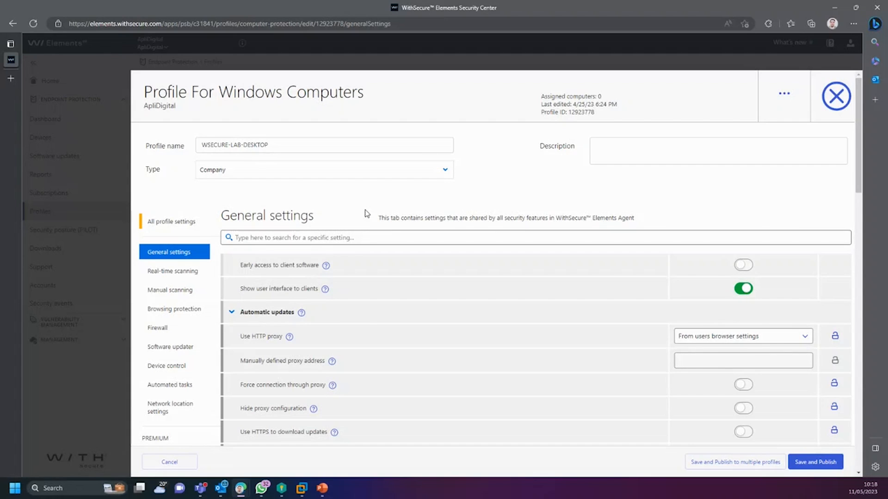
scroll(366, 213, down, 1)
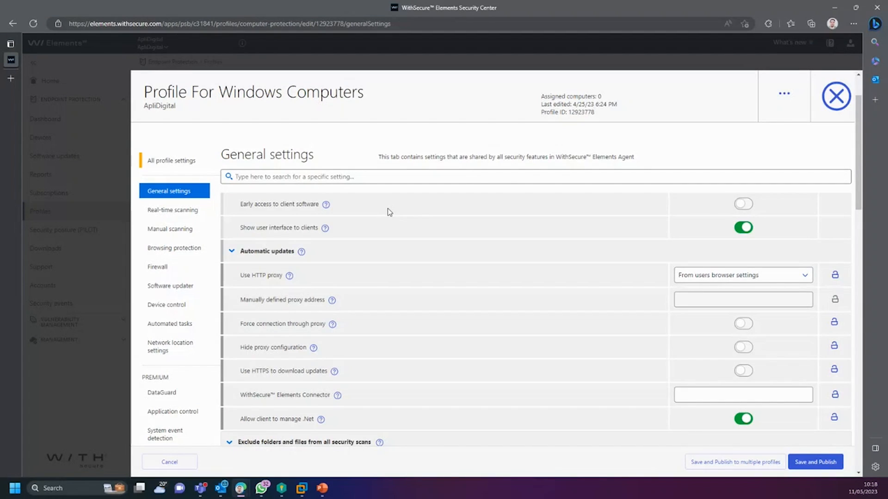
scroll(387, 212, down, 10)
scroll(436, 276, down, 10)
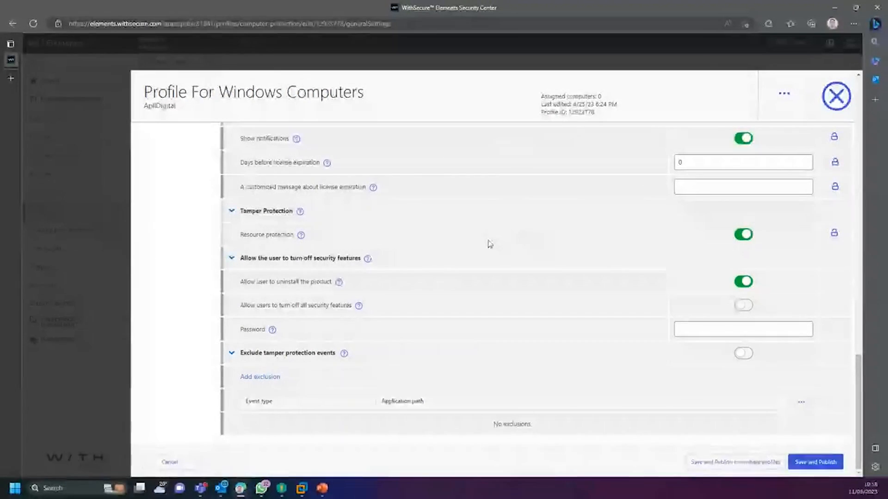
click(754, 329)
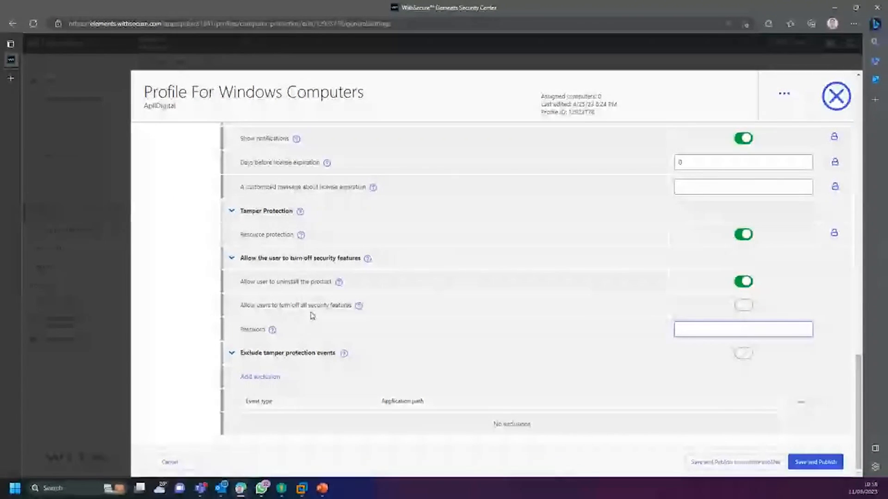
Step: Set a password, enable Allow users to turn off all security features, and save and publish
click(744, 235)
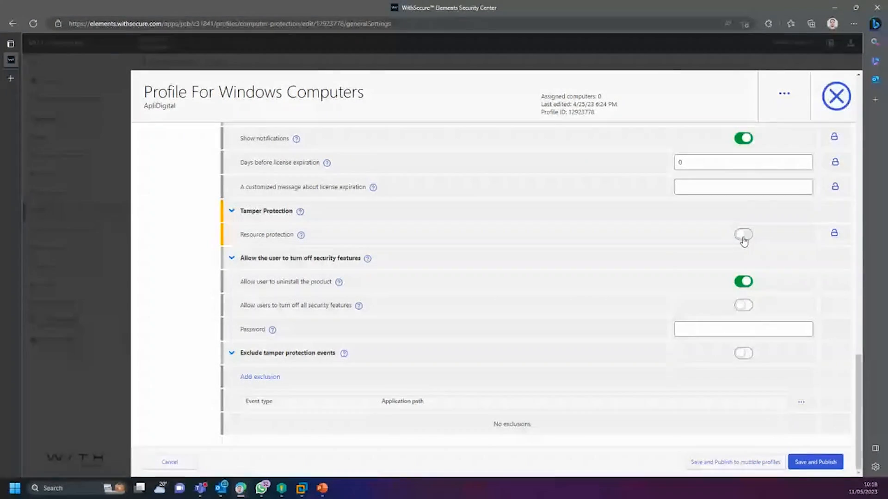
click(744, 236)
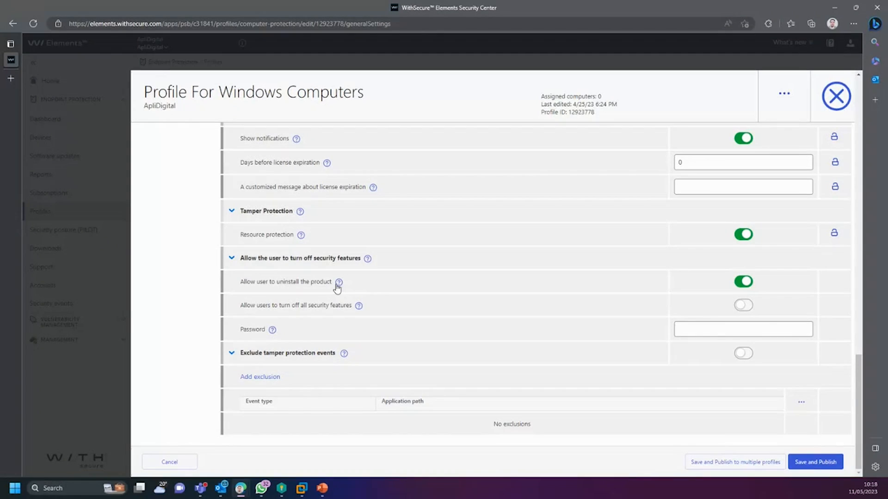
click(714, 326)
text(123@mudar)
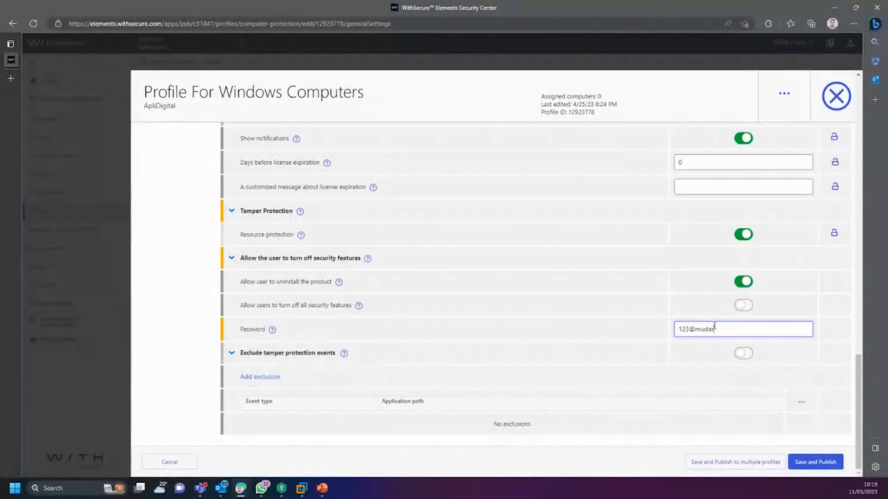
drag(742, 329, 577, 339)
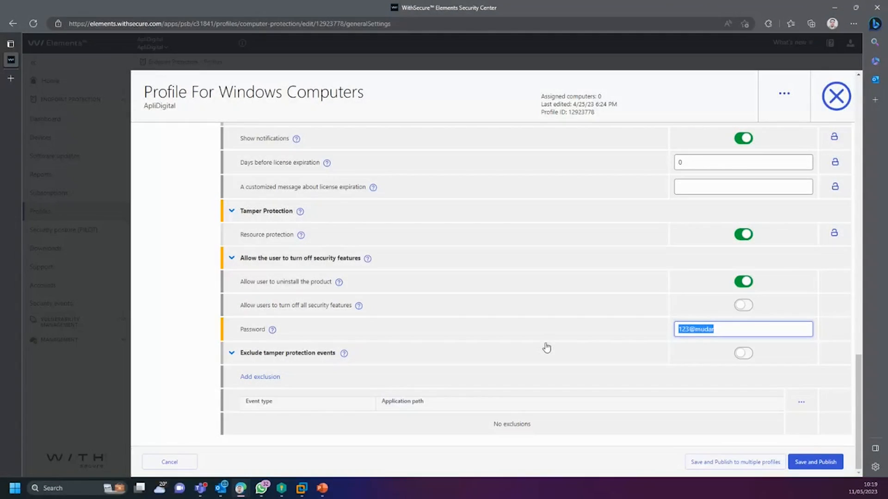
click(731, 336)
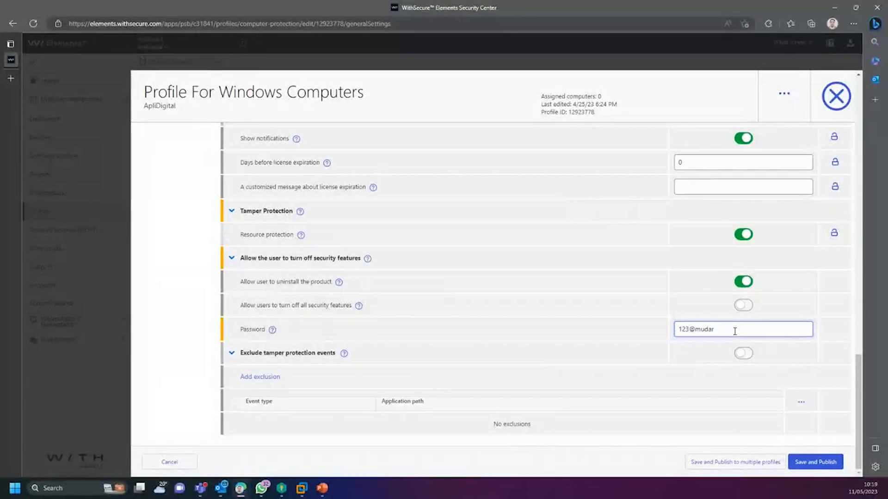
drag(734, 332, 608, 299)
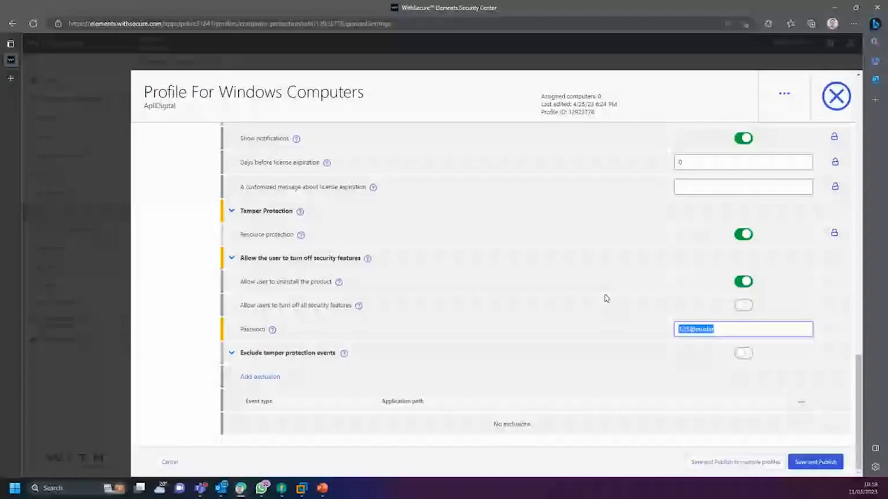
click(743, 310)
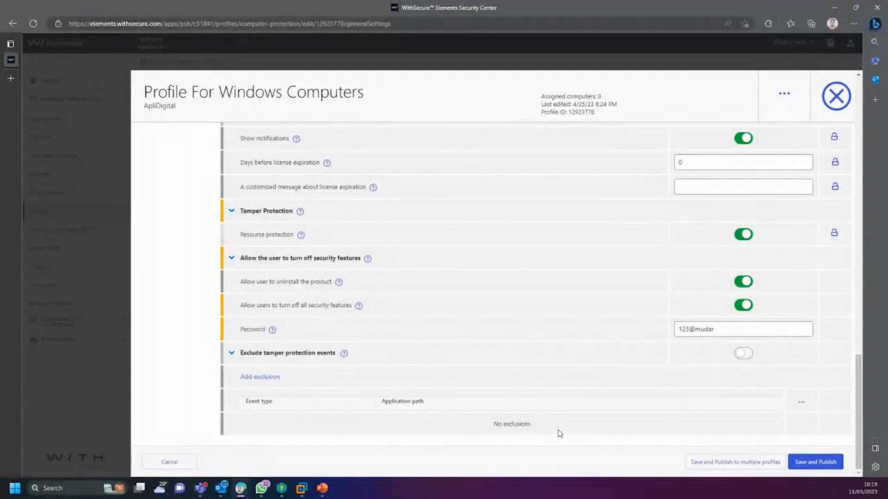
click(813, 462)
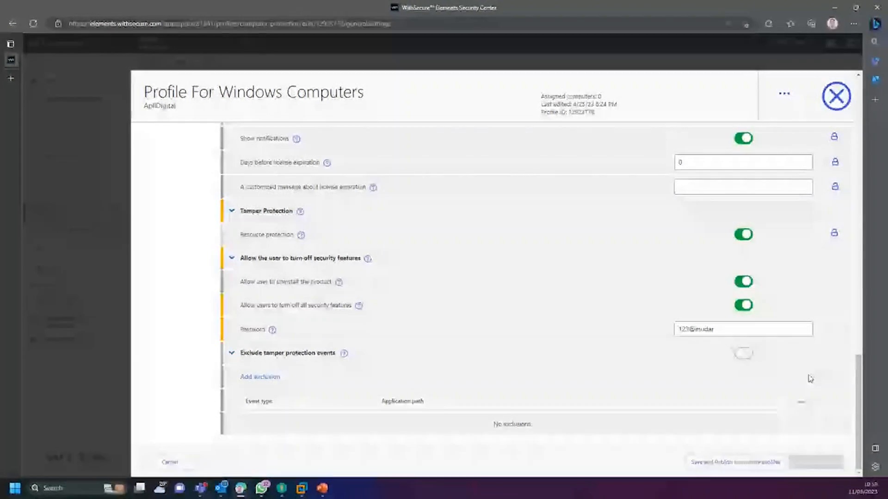
scroll(756, 357, up, 3)
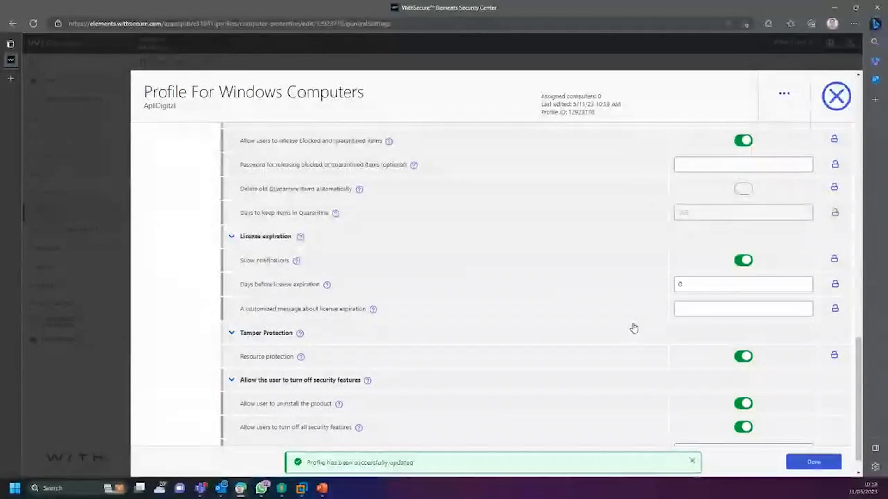
scroll(747, 299, down, 1)
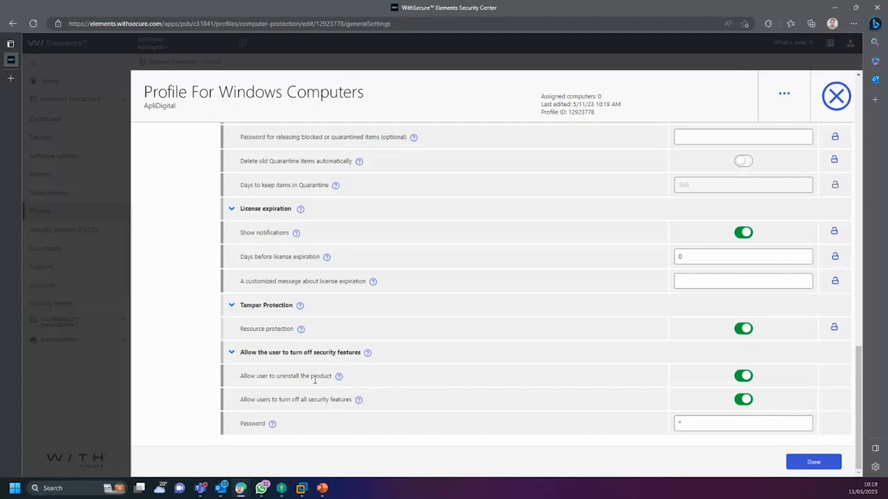
scroll(196, 327, up, 2)
scroll(196, 327, up, 4)
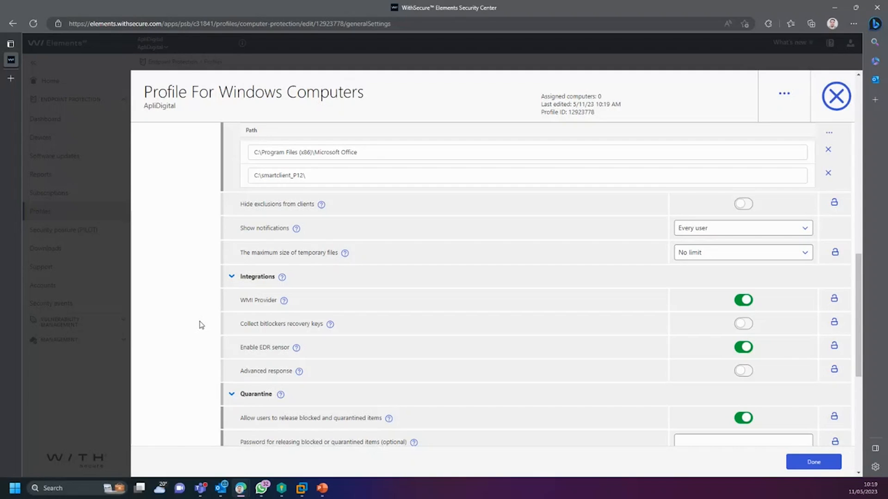
scroll(201, 325, up, 15)
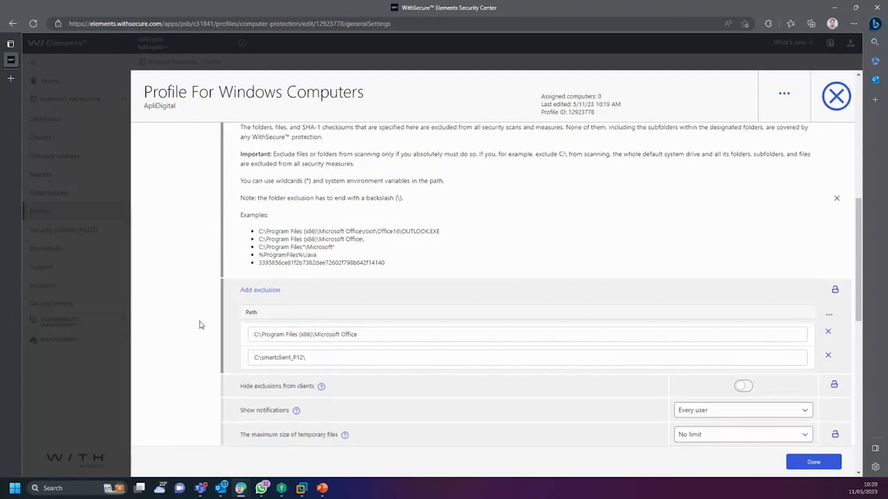
scroll(201, 325, up, 2)
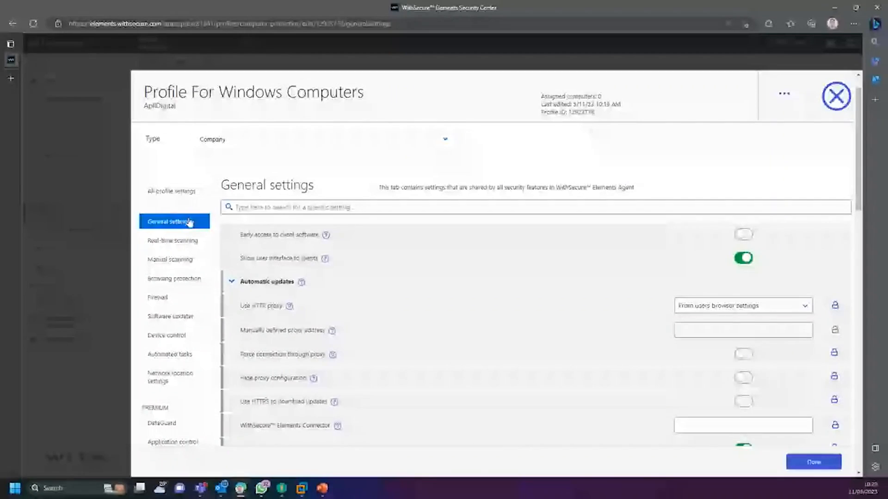
Step: Open Real-time scanning and check Action on infection, leaving it as Quarantine
click(183, 246)
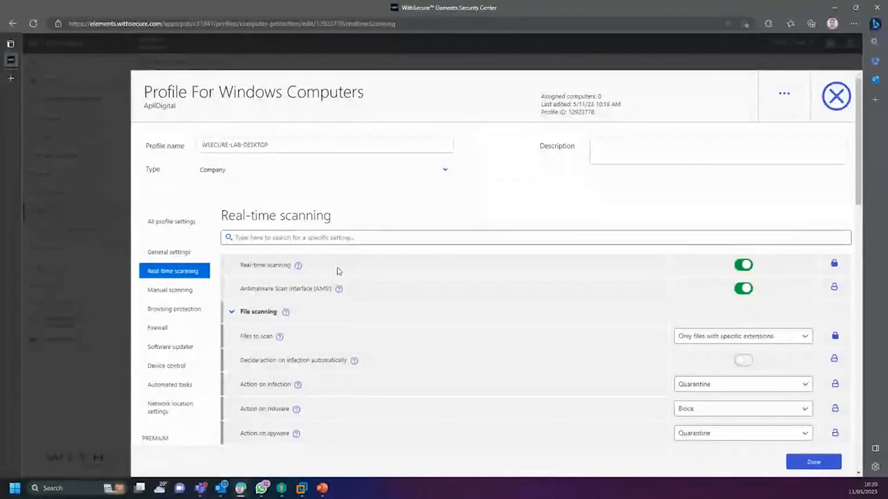
scroll(345, 273, down, 1)
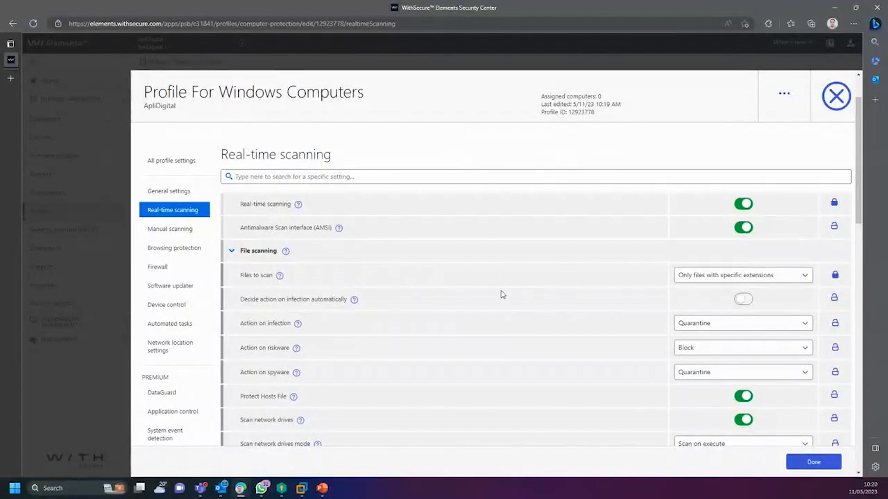
drag(240, 322, 351, 342)
scroll(351, 340, down, 2)
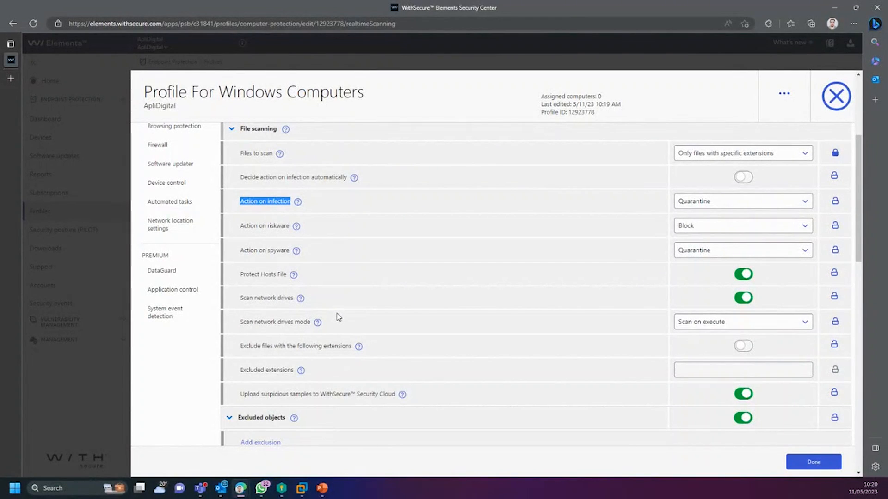
click(721, 204)
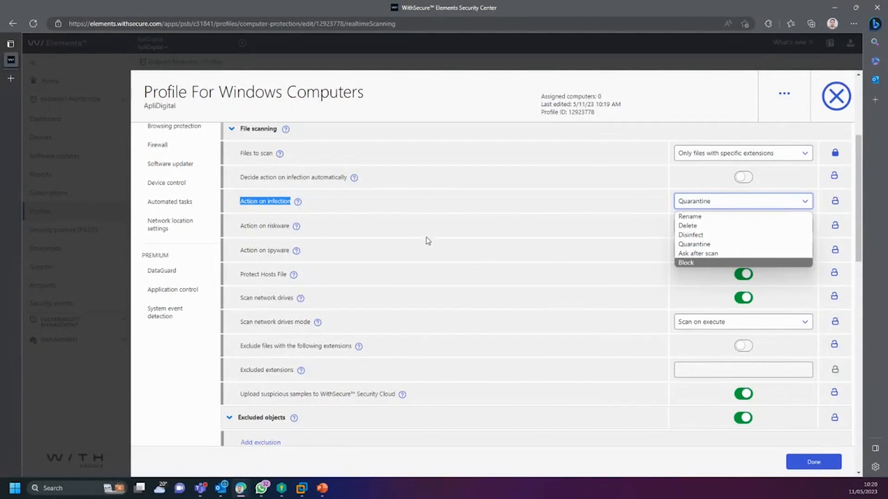
click(258, 272)
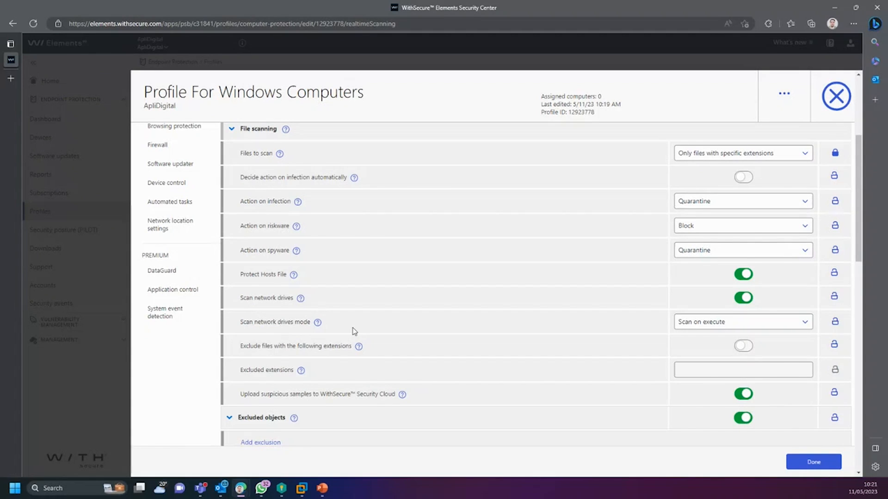
Step: Review the remaining Real-time scanning options, including Block riskware and DeepGuard
scroll(353, 331, down, 1)
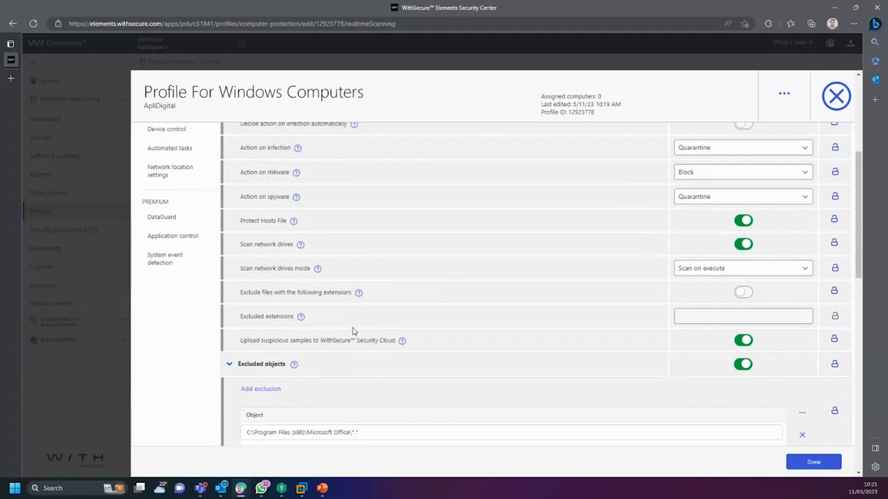
scroll(363, 248, down, 1)
scroll(296, 306, down, 1)
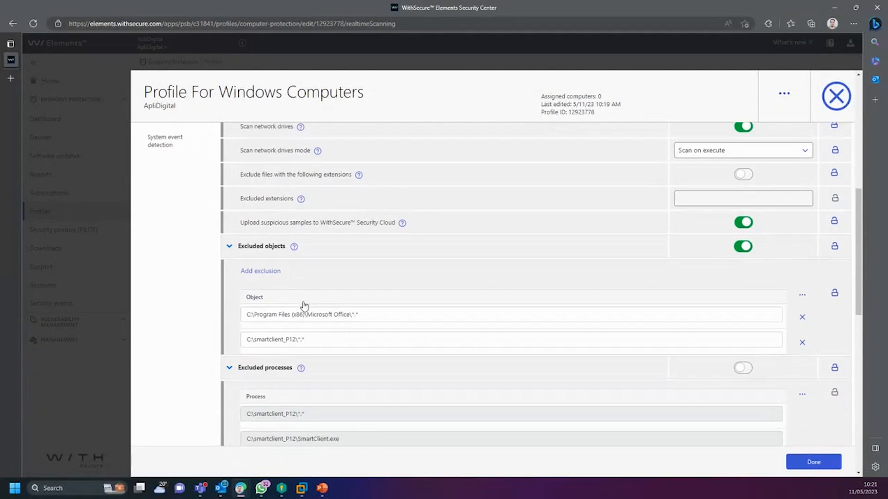
scroll(301, 275, down, 1)
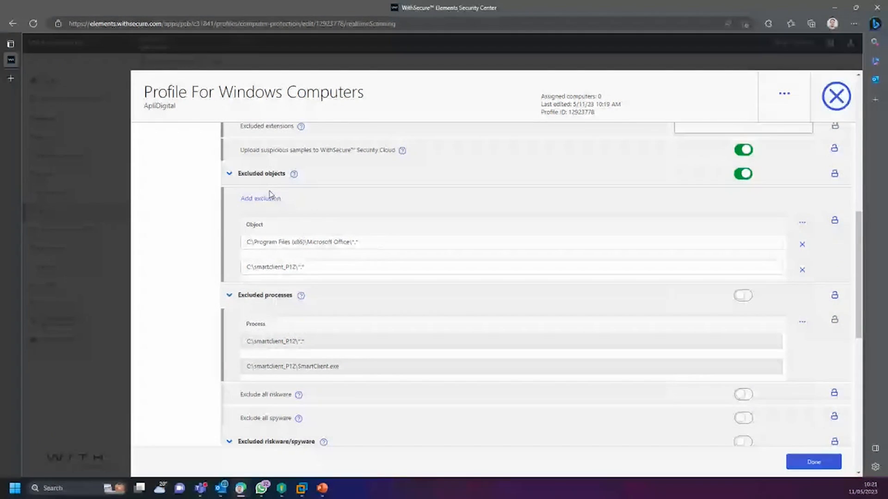
scroll(278, 200, down, 1)
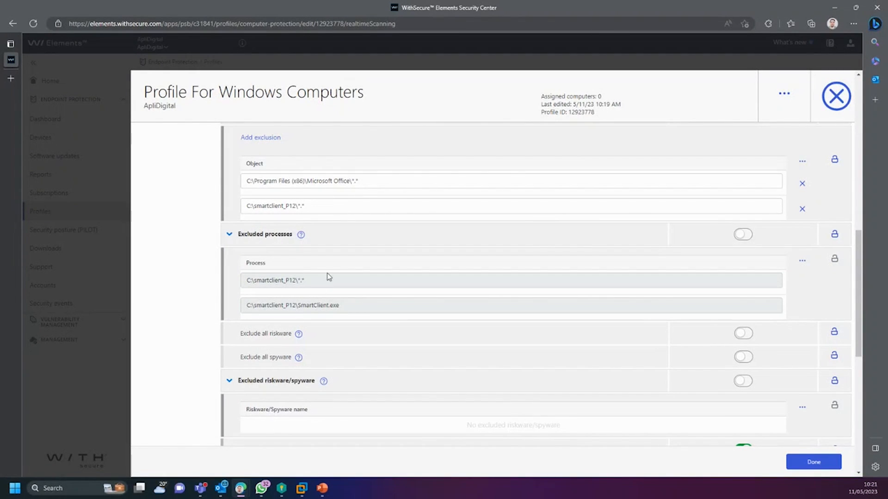
scroll(398, 289, down, 1)
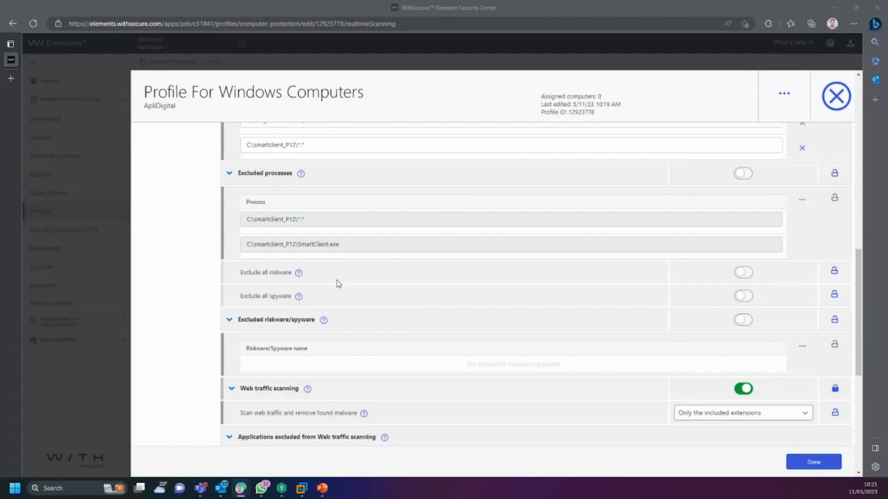
scroll(335, 284, down, 5)
scroll(331, 268, up, 4)
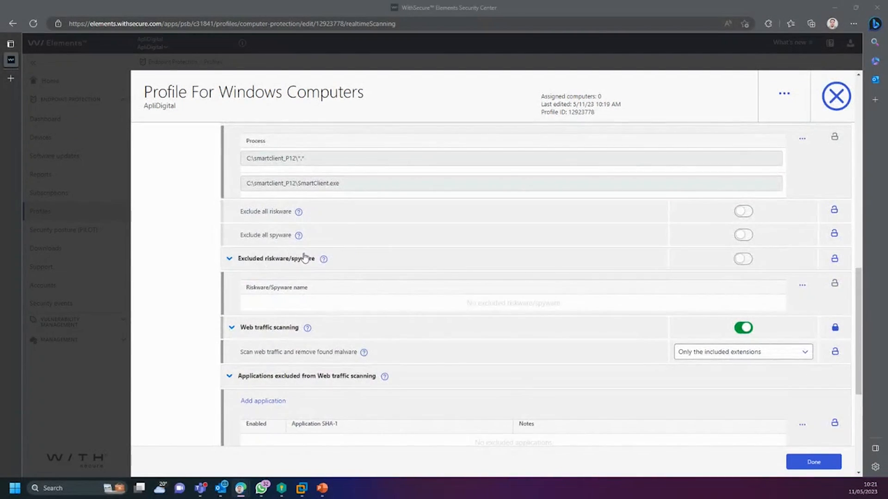
scroll(300, 259, up, 10)
scroll(286, 273, down, 10)
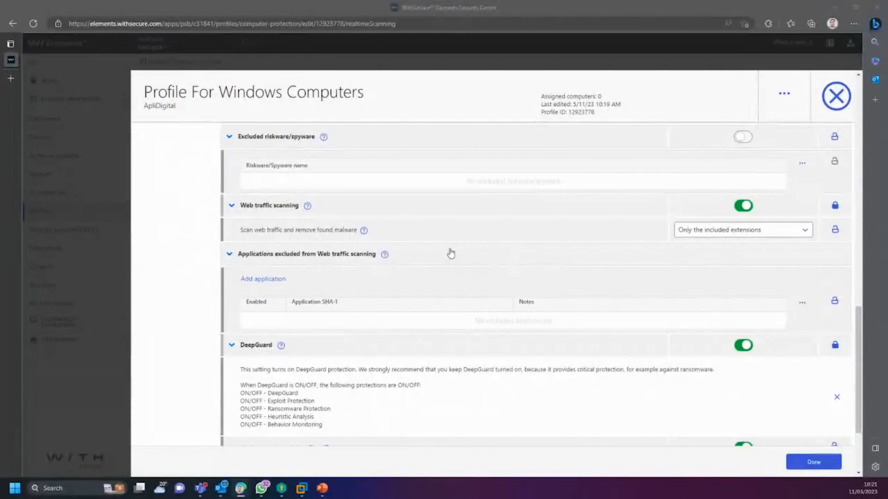
scroll(448, 253, down, 3)
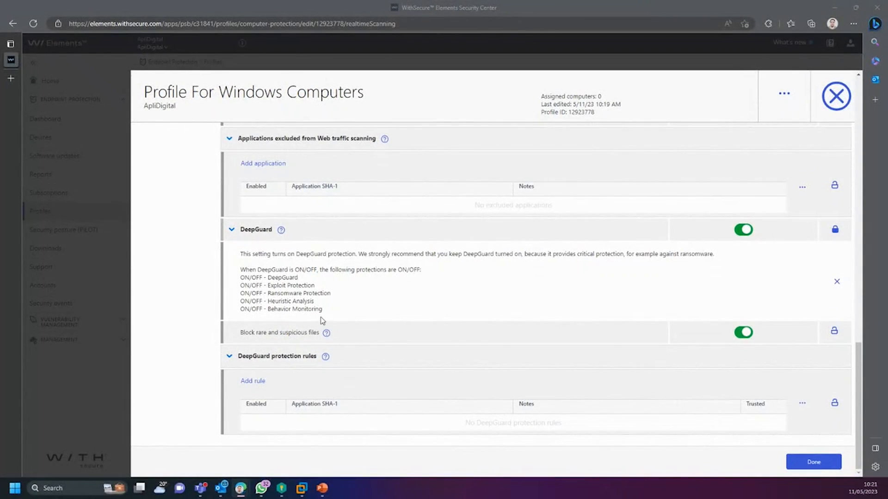
scroll(323, 322, up, 15)
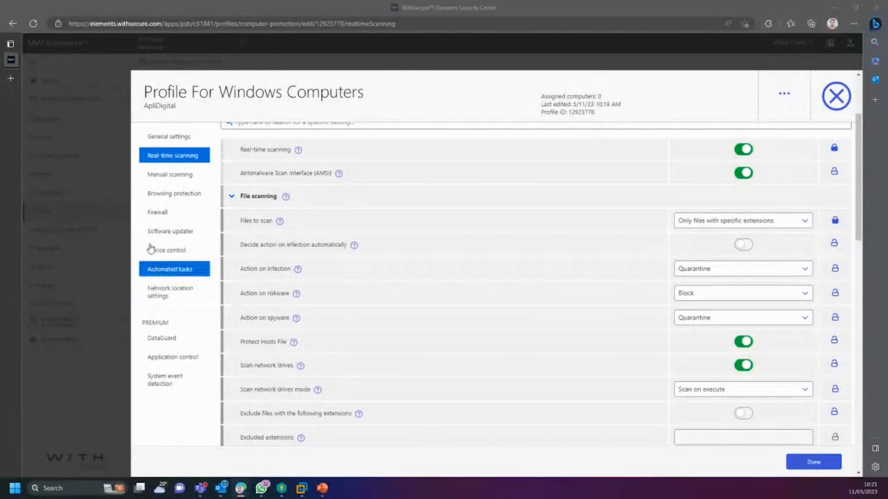
click(186, 173)
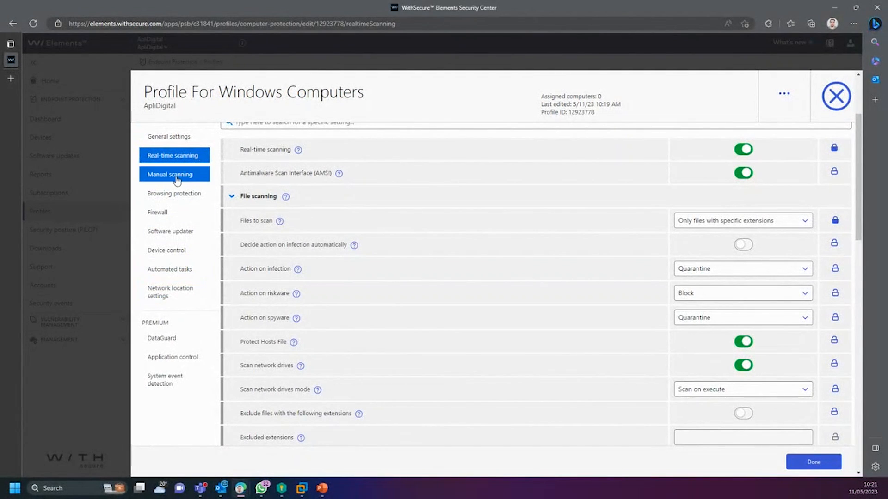
Step: Review the Manual scanning options, pointing out the mailbox file types in the scanning label
scroll(333, 264, down, 1)
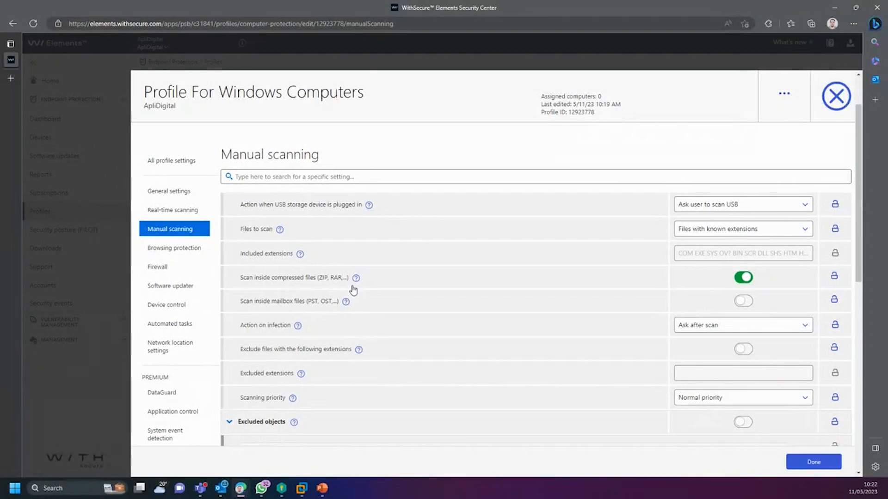
scroll(323, 307, down, 1)
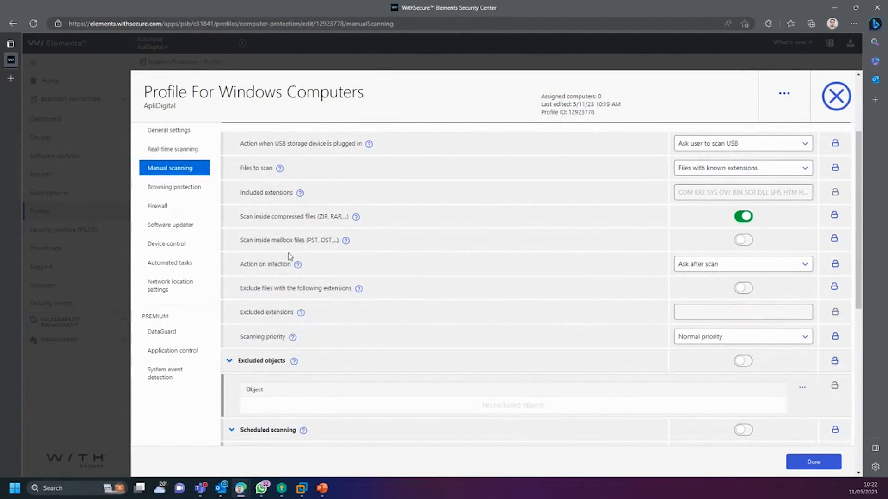
drag(261, 239, 314, 240)
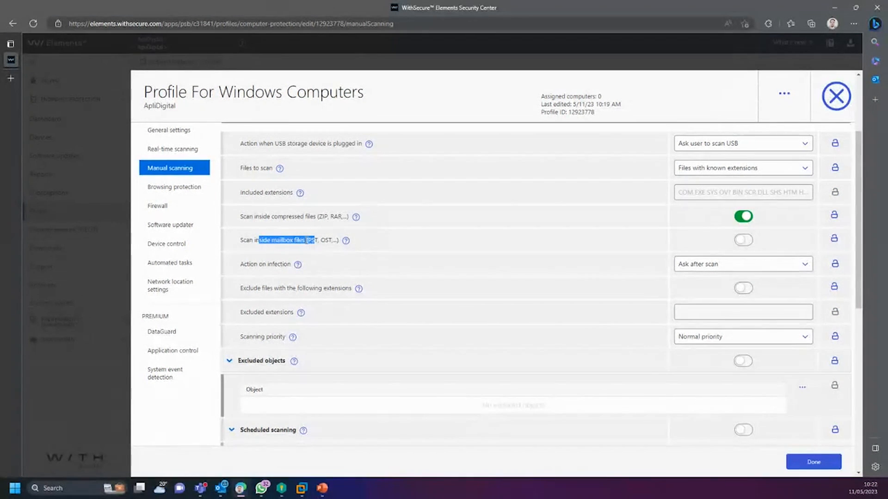
click(313, 240)
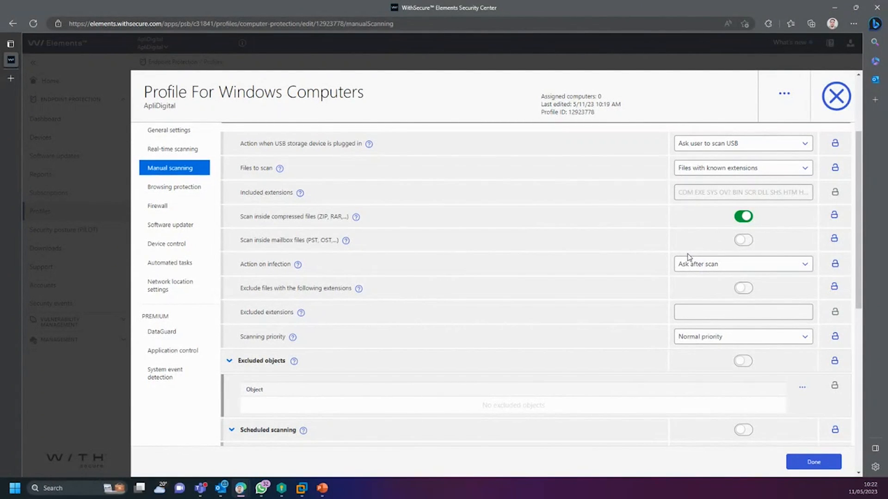
drag(307, 240, 328, 240)
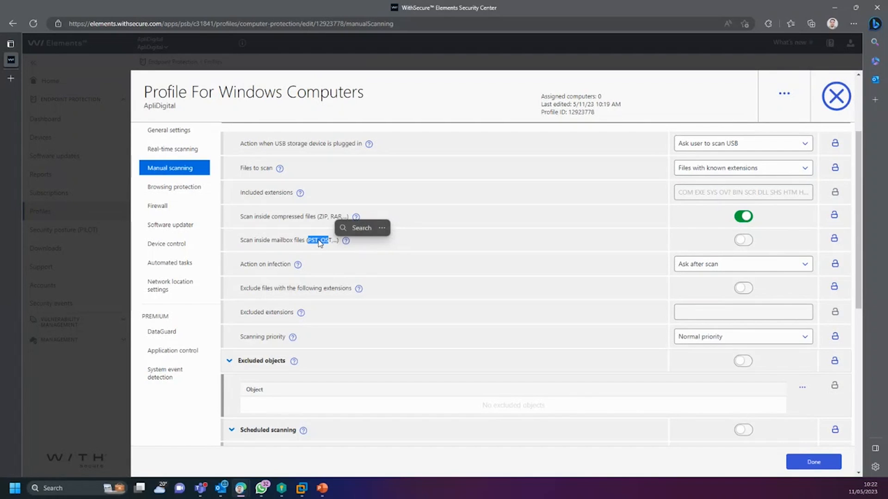
click(318, 239)
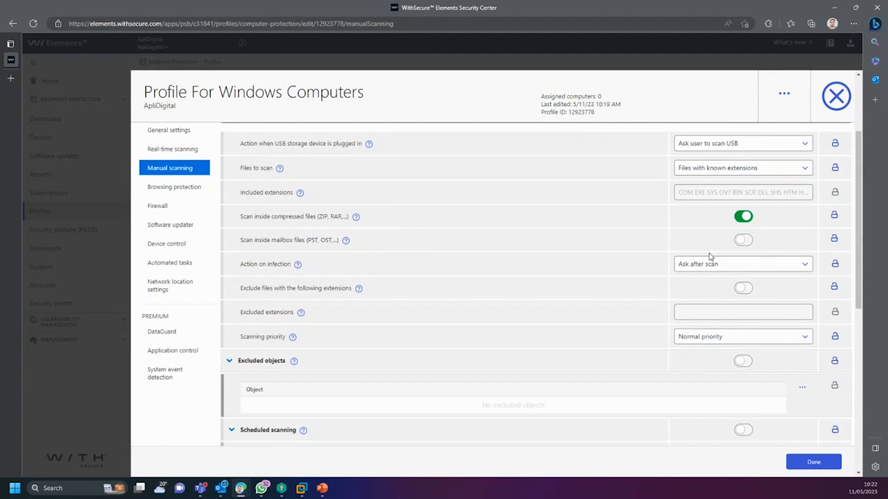
Step: Review Scheduled scanning, the USB drive scan prompt and Normal scanning priority in Manual scanning
scroll(398, 301, down, 1)
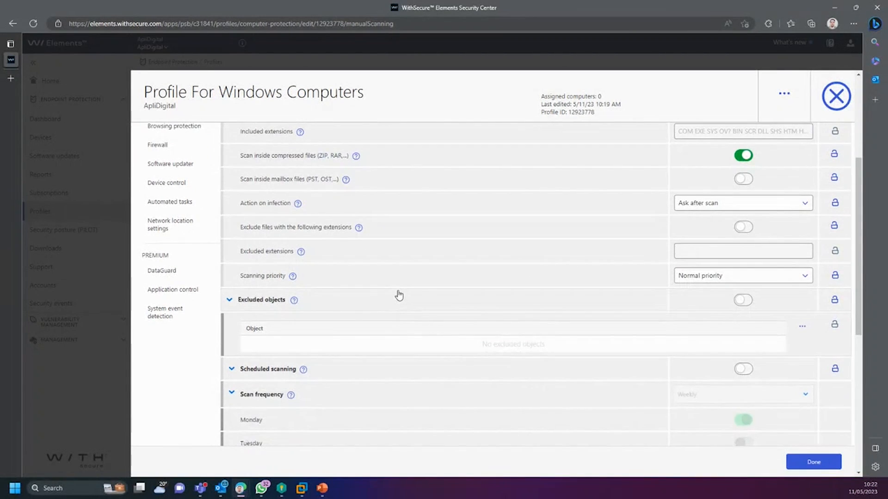
scroll(384, 305, down, 1)
scroll(421, 306, down, 2)
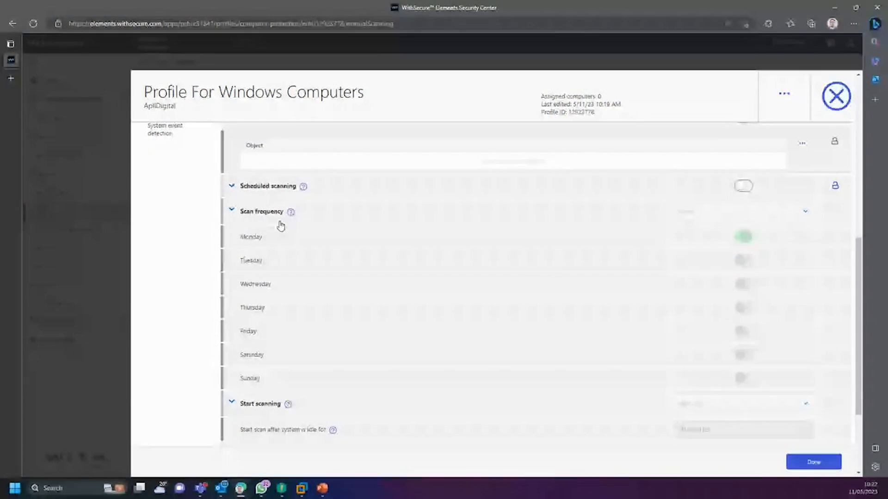
click(239, 188)
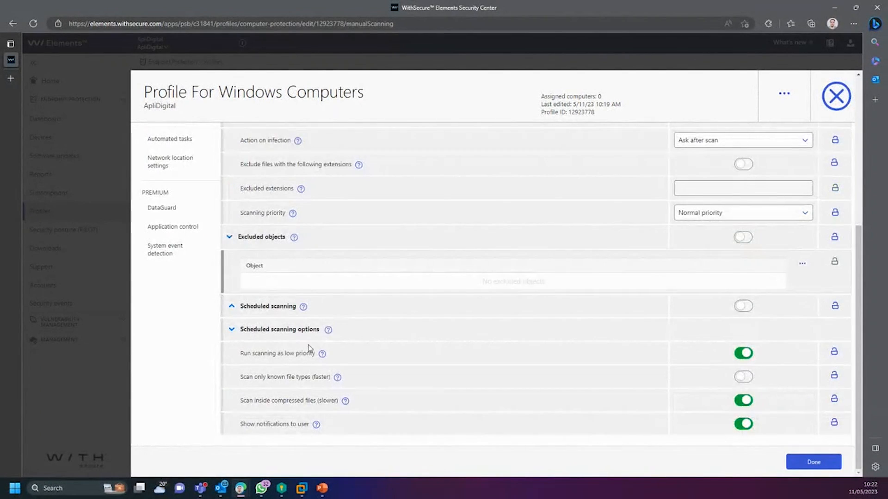
click(243, 329)
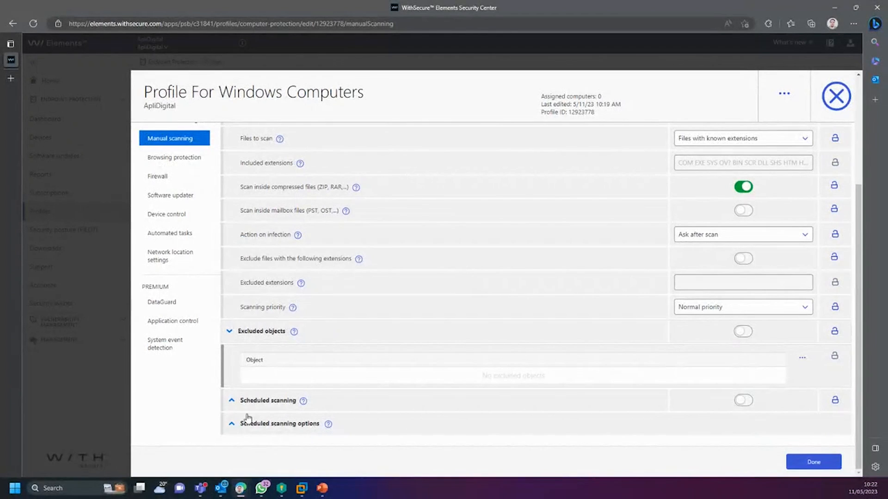
click(246, 401)
scroll(342, 361, down, 5)
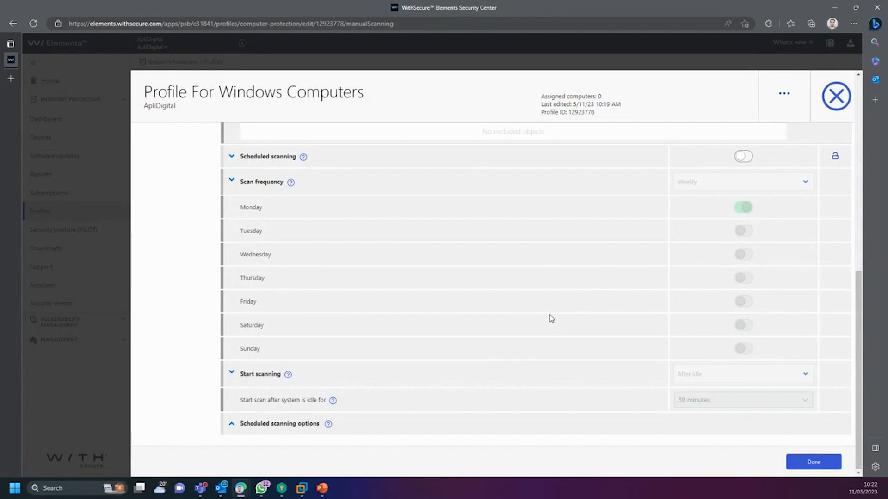
scroll(582, 307, up, 1)
scroll(582, 308, up, 8)
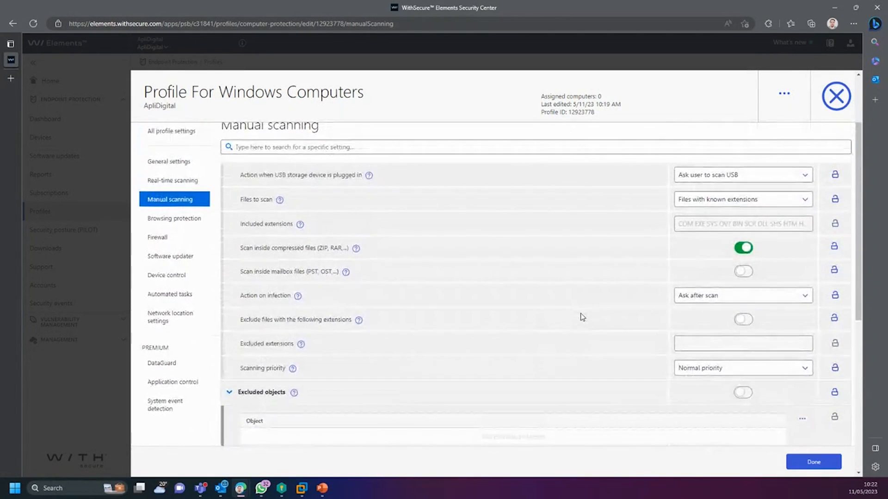
scroll(582, 318, down, 1)
scroll(580, 318, up, 1)
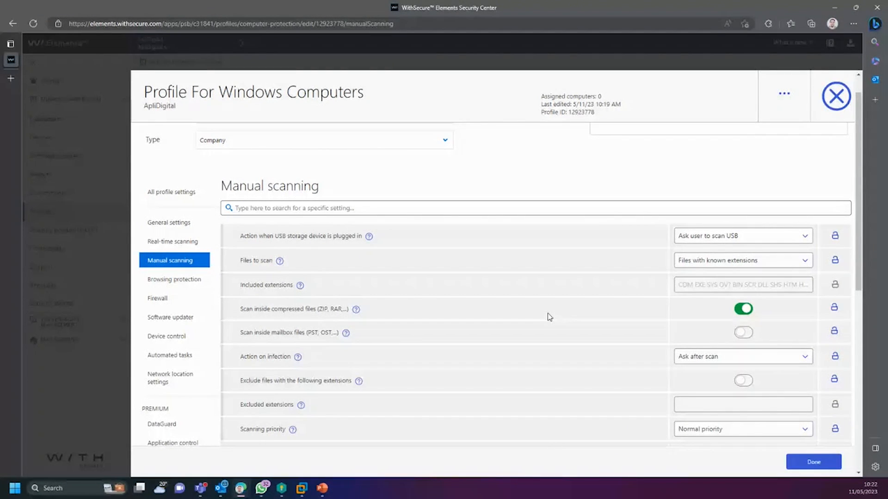
scroll(504, 331, down, 1)
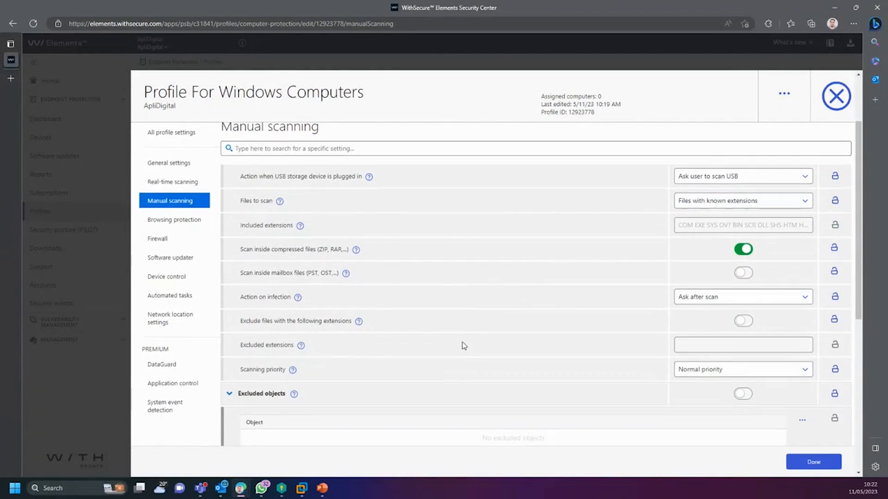
Step: View Browsing protection, with reputation-based browsing and web content control turned on
click(185, 221)
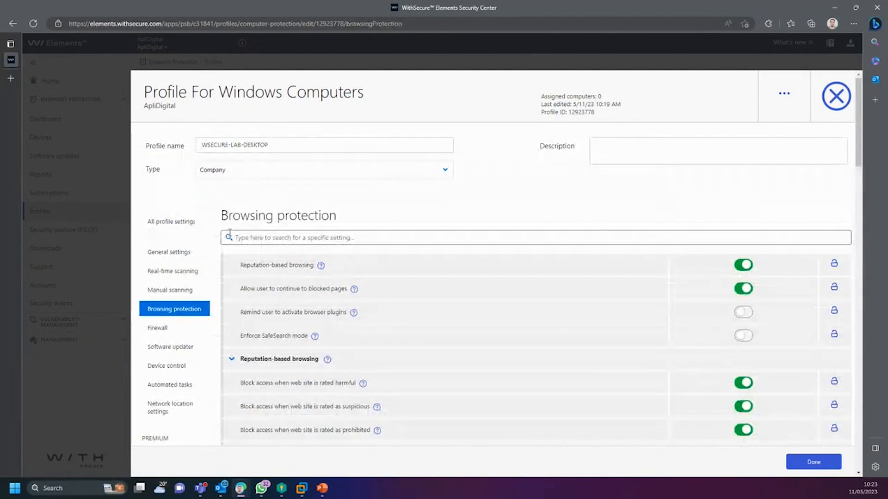
scroll(240, 232, down, 1)
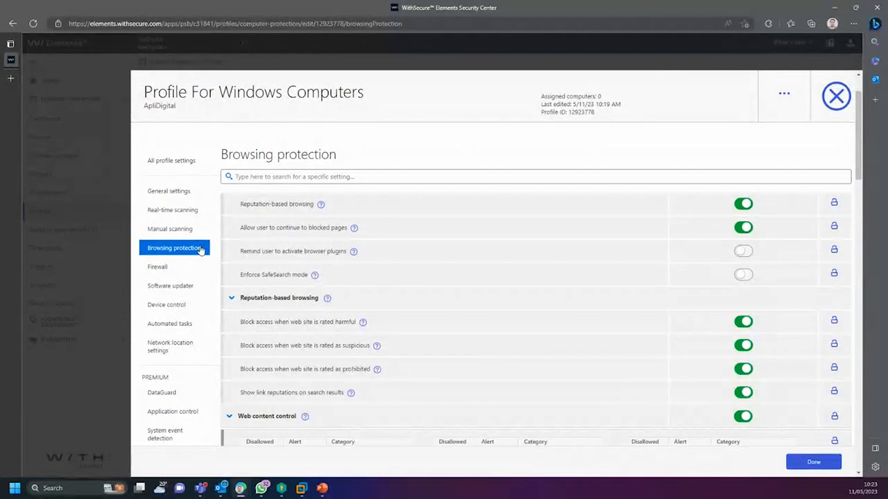
click(177, 268)
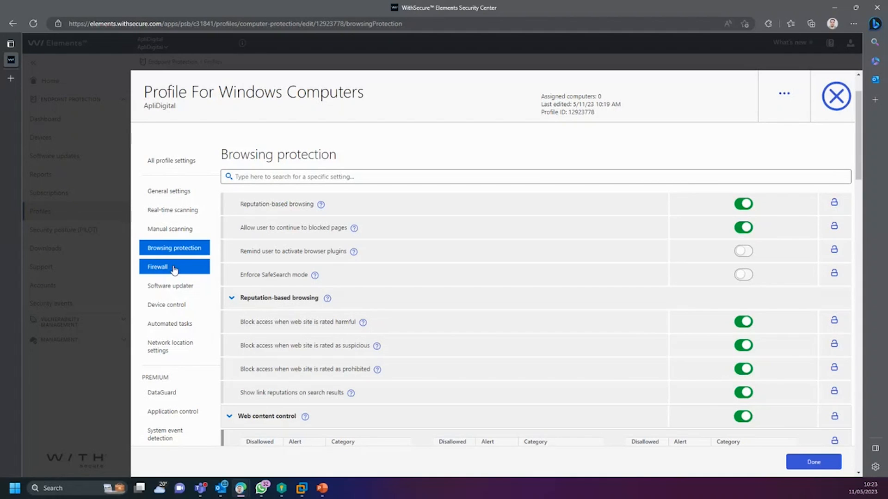
scroll(321, 333, down, 3)
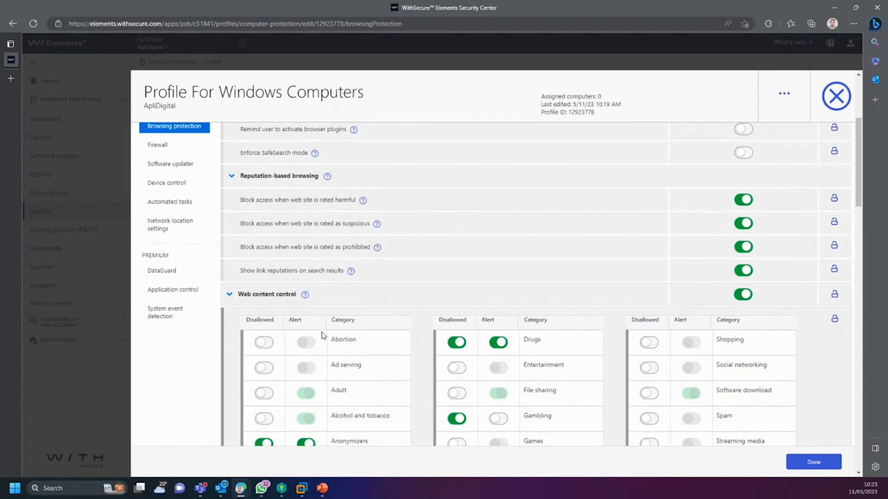
scroll(322, 334, down, 4)
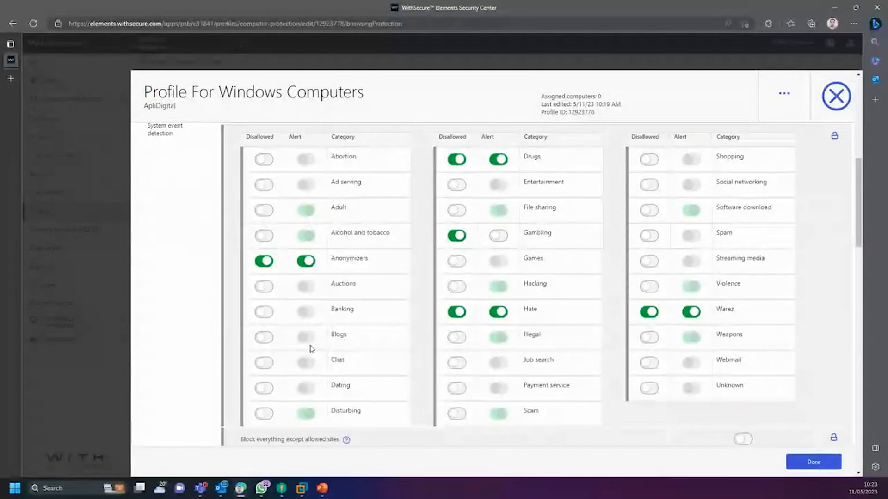
scroll(397, 352, up, 1)
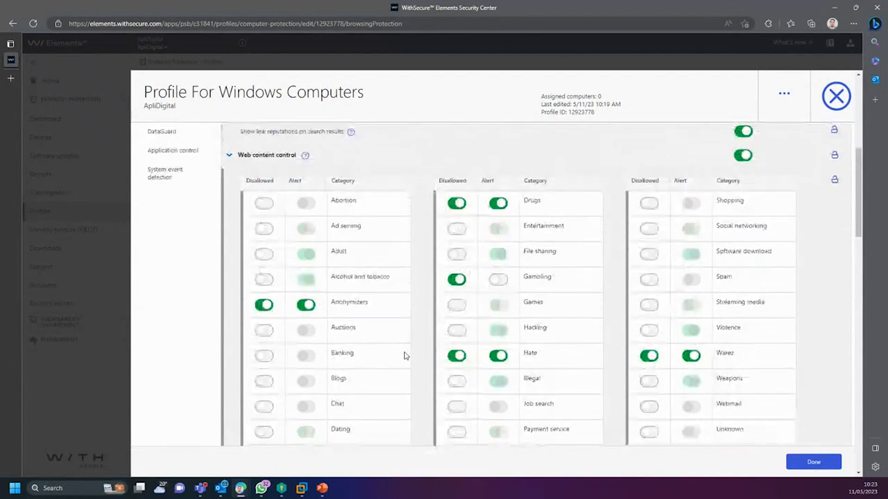
scroll(403, 356, up, 2)
scroll(393, 353, down, 1)
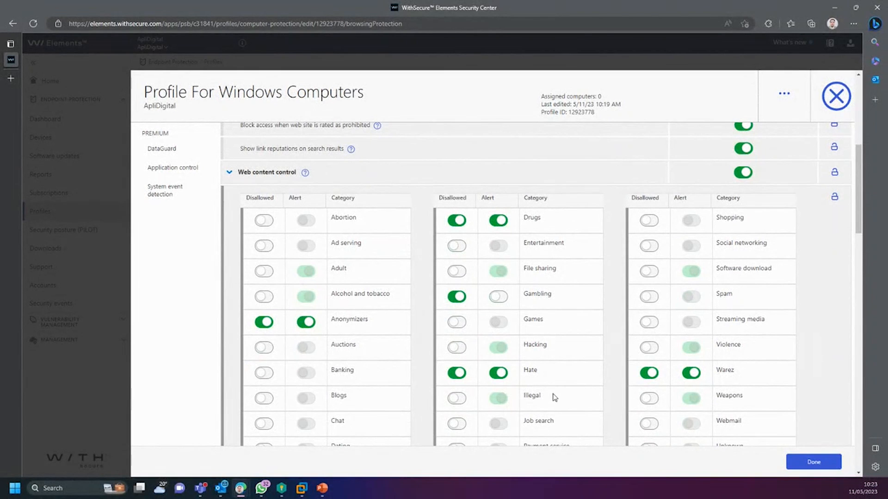
scroll(554, 396, down, 5)
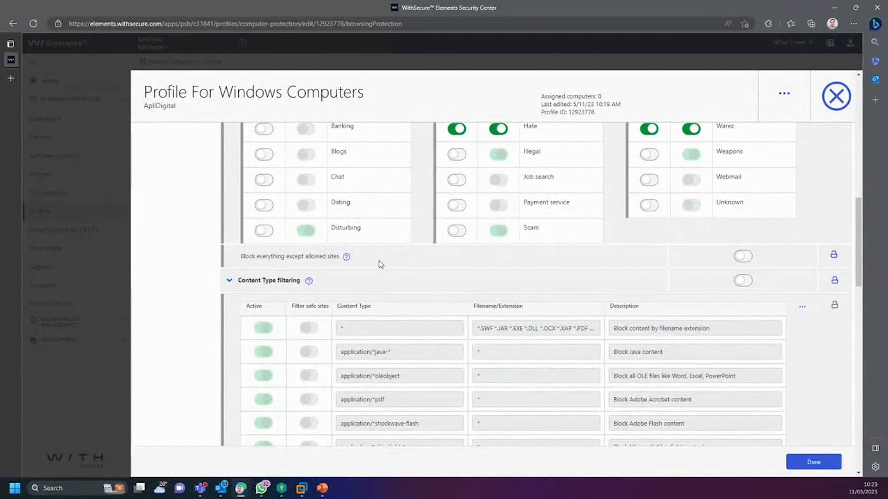
click(742, 259)
click(742, 259)
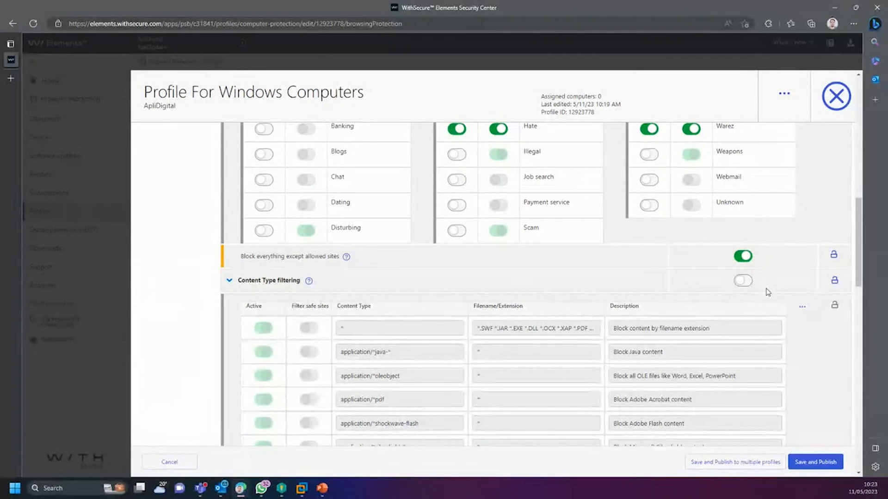
click(746, 259)
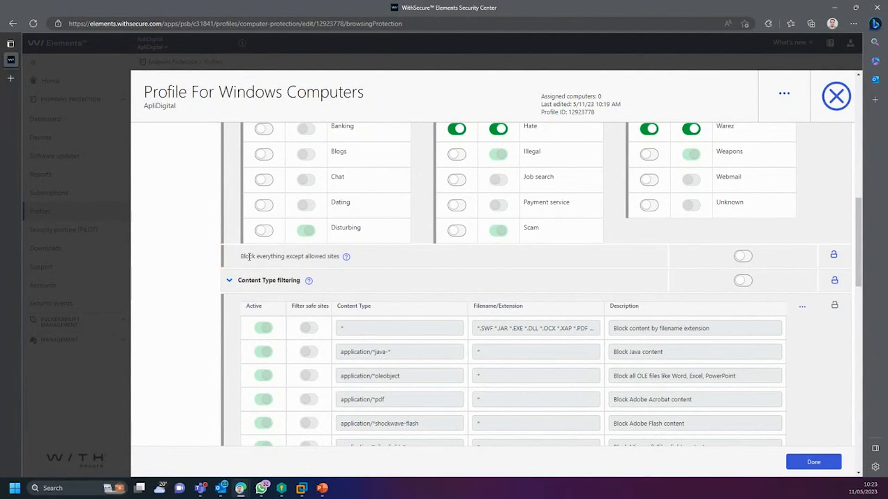
drag(246, 256, 343, 263)
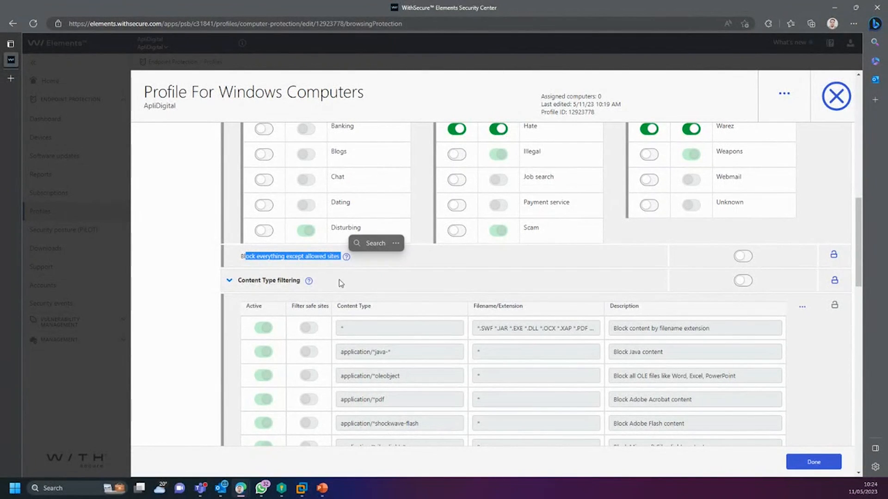
scroll(535, 287, down, 4)
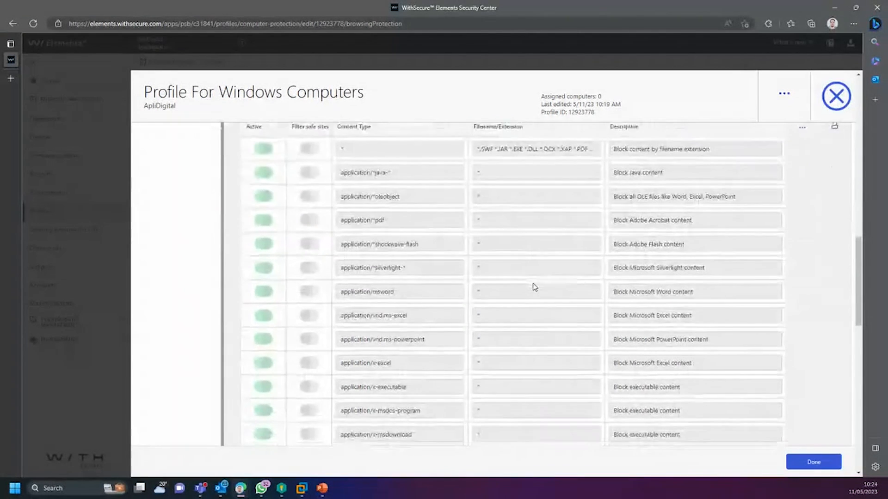
scroll(533, 293, up, 4)
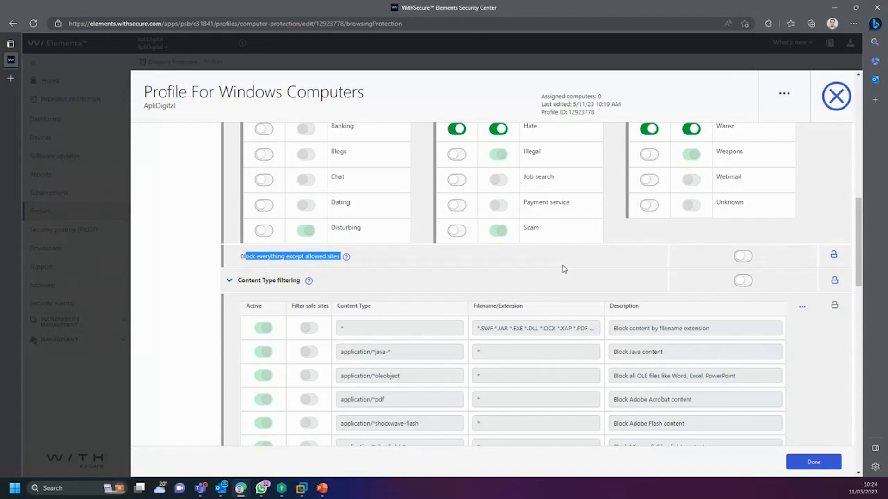
scroll(564, 269, up, 1)
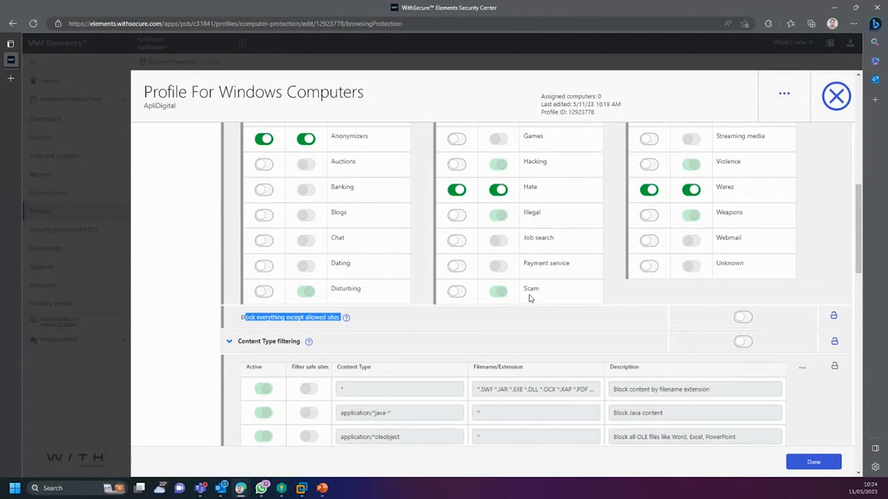
scroll(531, 303, up, 2)
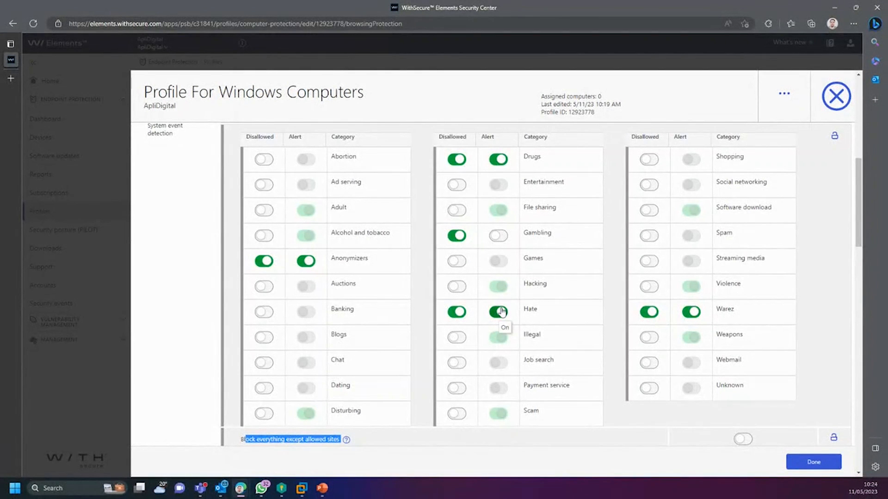
scroll(499, 309, down, 5)
scroll(499, 317, up, 1)
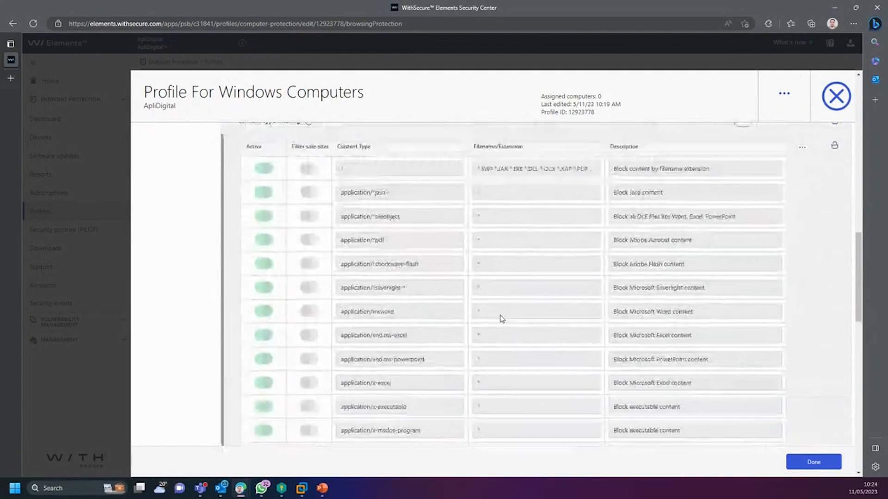
click(262, 220)
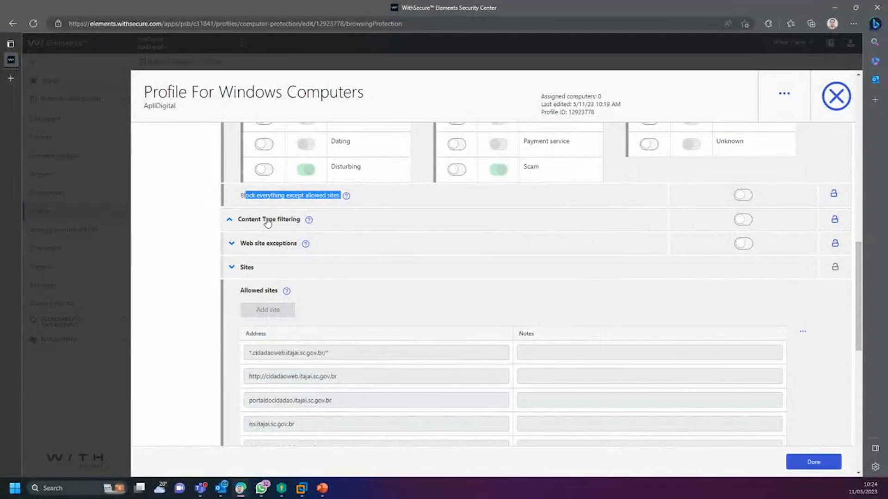
click(264, 220)
scroll(377, 270, down, 1)
drag(391, 231, 383, 230)
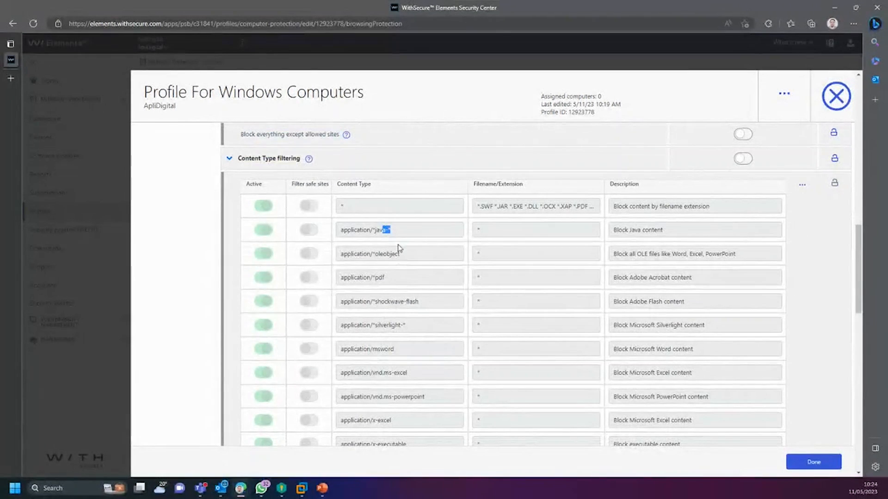
scroll(367, 279, up, 2)
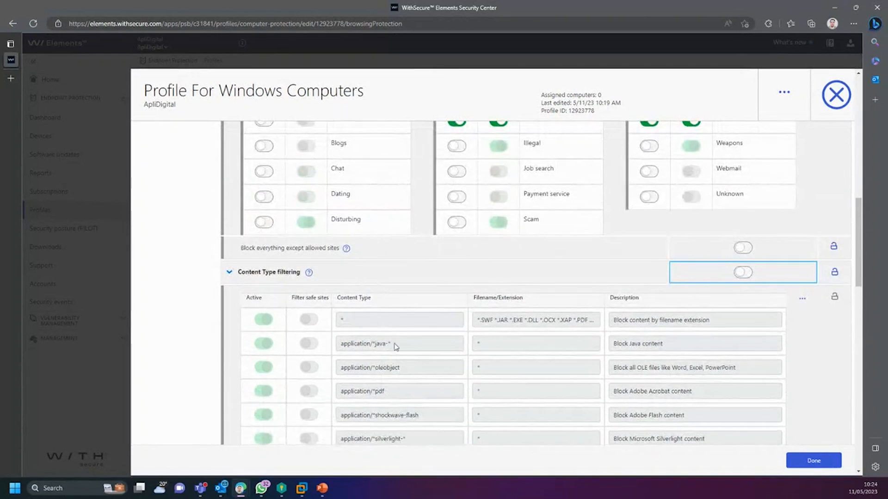
scroll(405, 368, down, 3)
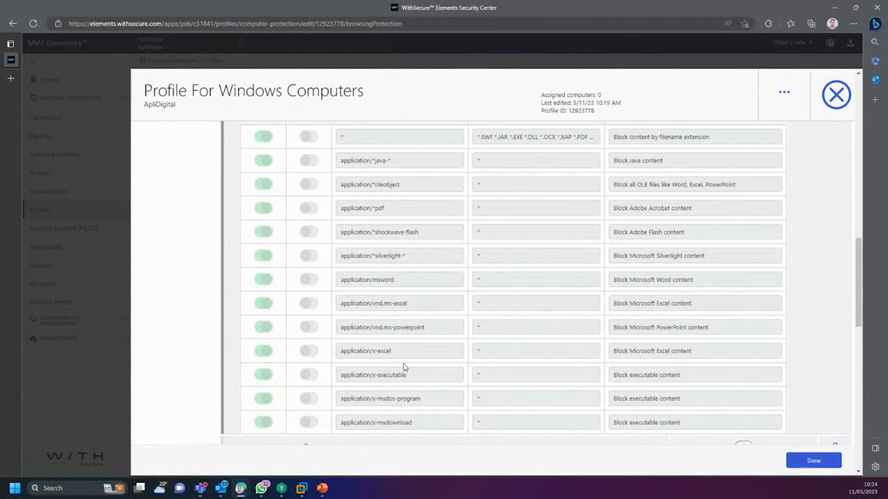
scroll(406, 368, up, 1)
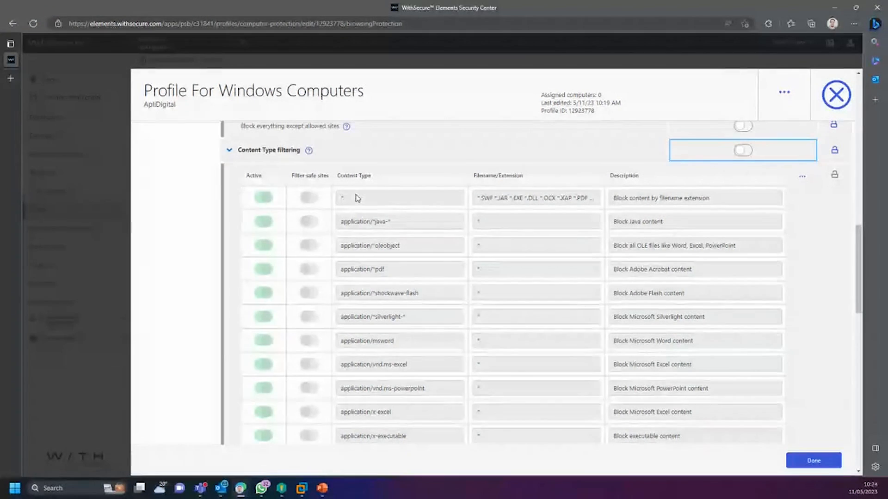
scroll(531, 299, down, 3)
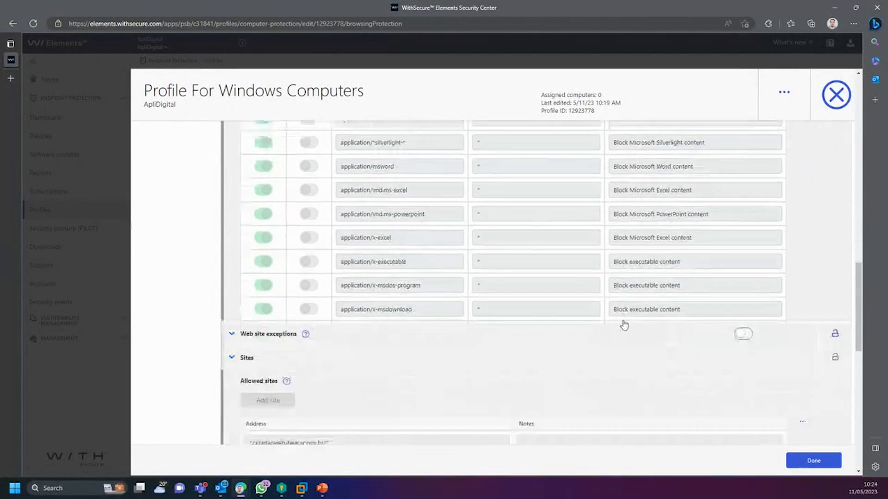
click(239, 328)
click(240, 328)
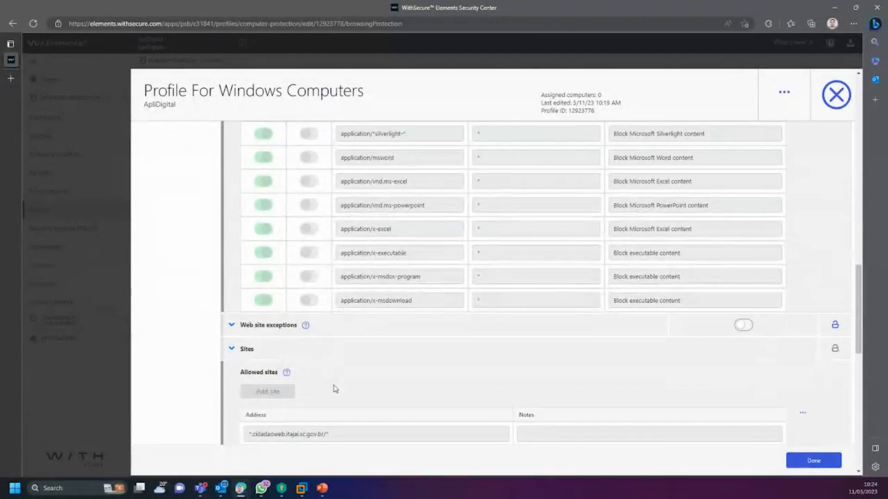
scroll(335, 389, down, 2)
drag(256, 312, 345, 436)
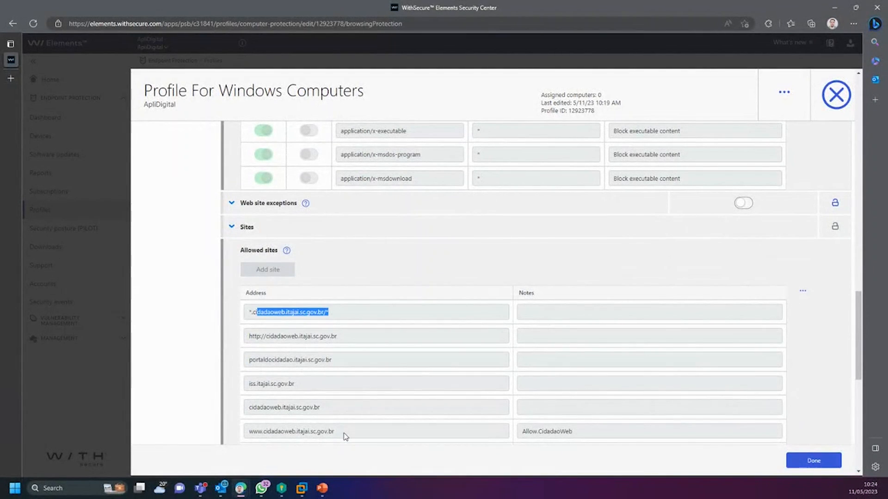
scroll(346, 436, up, 2)
click(343, 297)
click(405, 305)
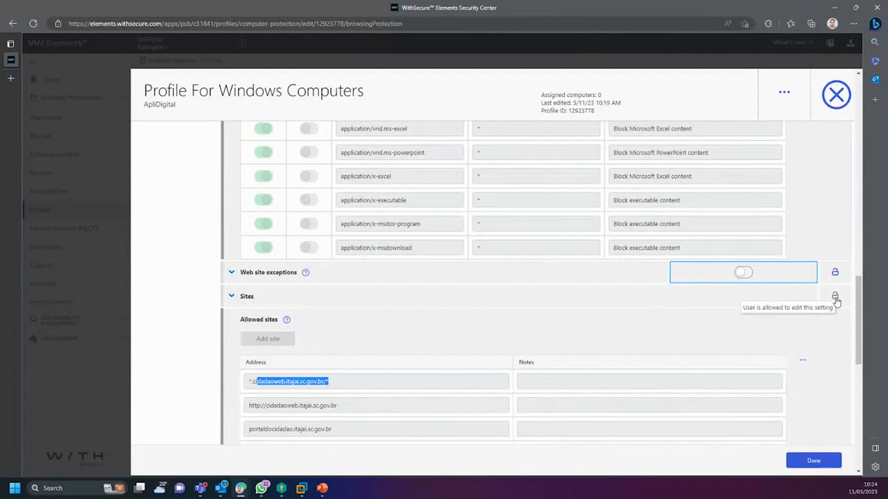
Step: Turn on Web site exceptions in Browsing protection
click(742, 273)
scroll(416, 389, down, 3)
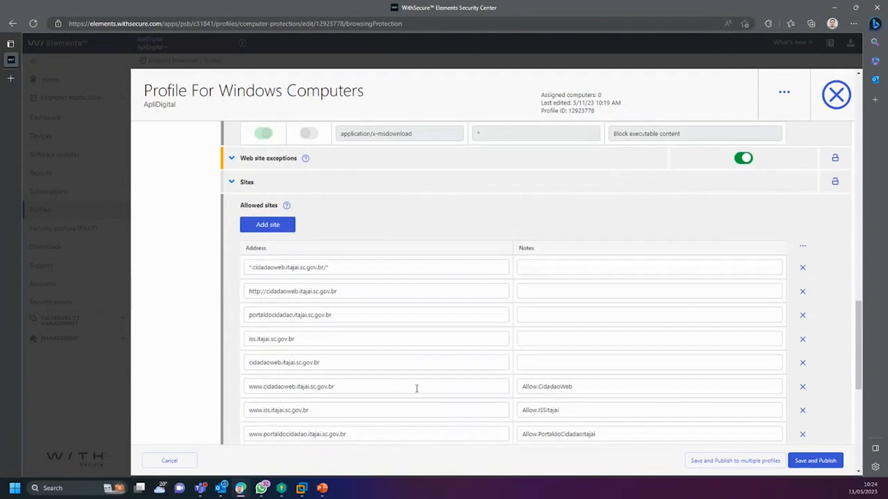
scroll(351, 324, down, 2)
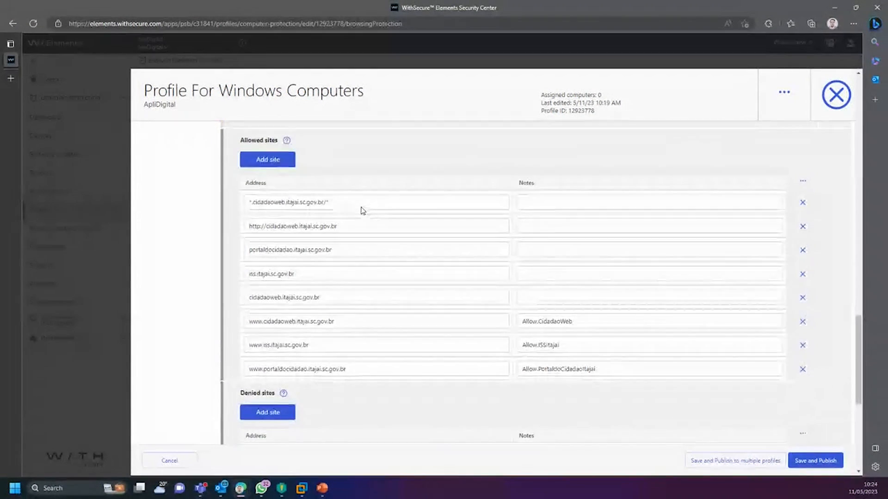
scroll(362, 211, up, 2)
click(273, 217)
click(314, 260)
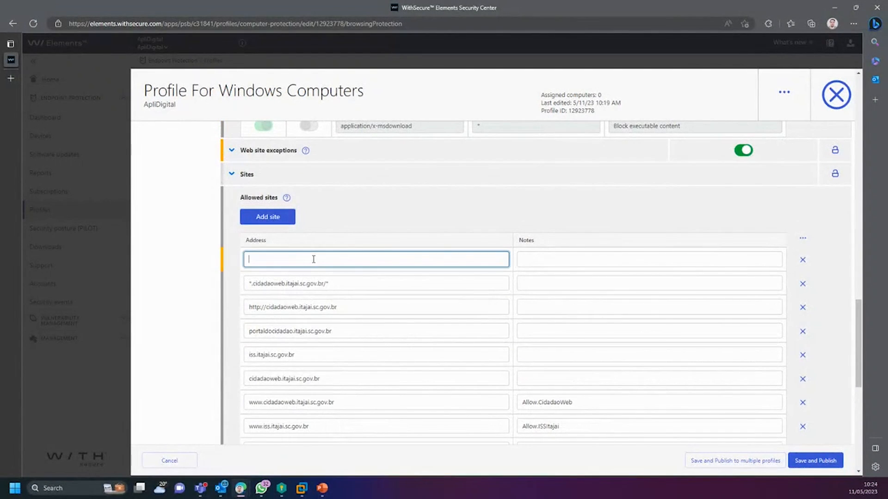
text(www.google.com.br)
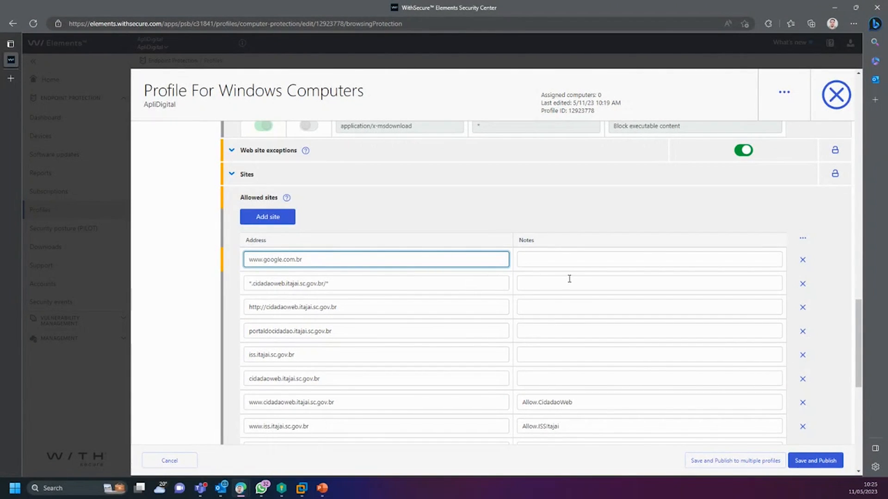
click(562, 259)
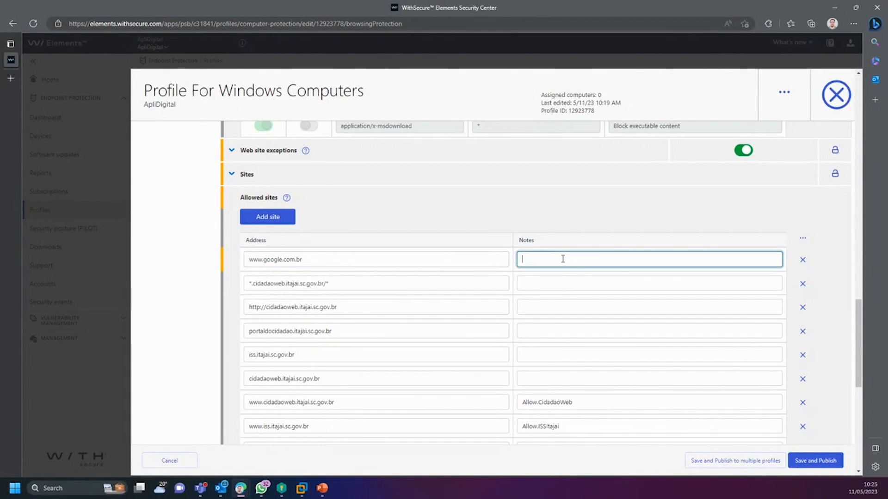
text(Google Search)
click(816, 461)
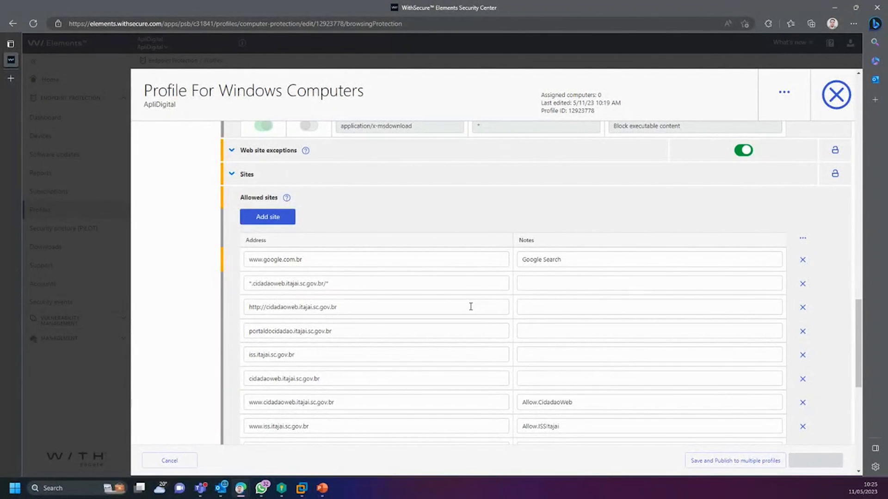
scroll(471, 308, down, 4)
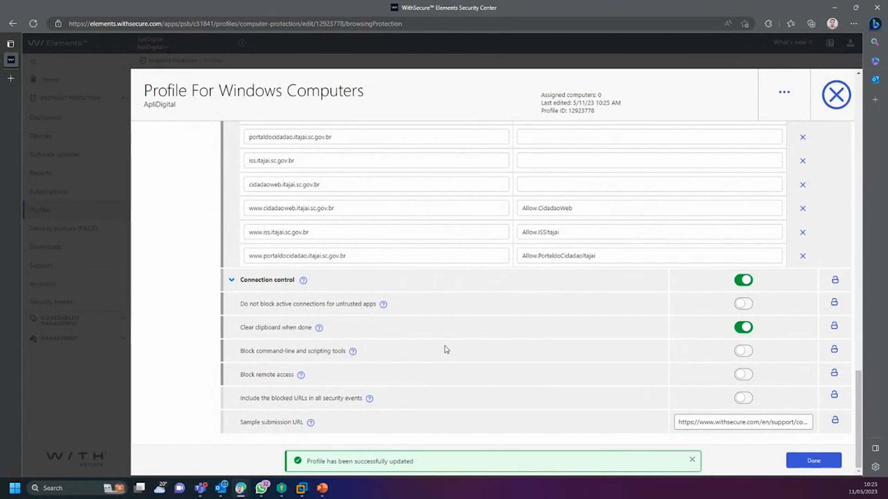
scroll(444, 354, up, 3)
drag(326, 187, 230, 188)
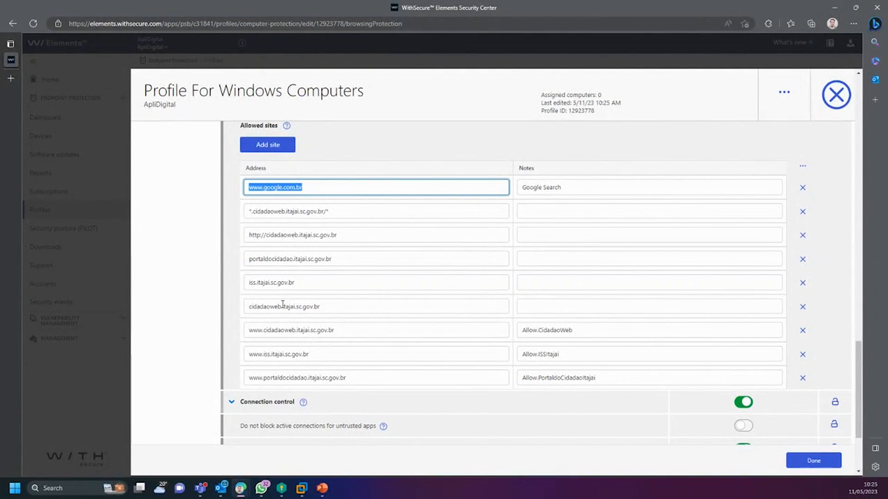
scroll(301, 303, down, 3)
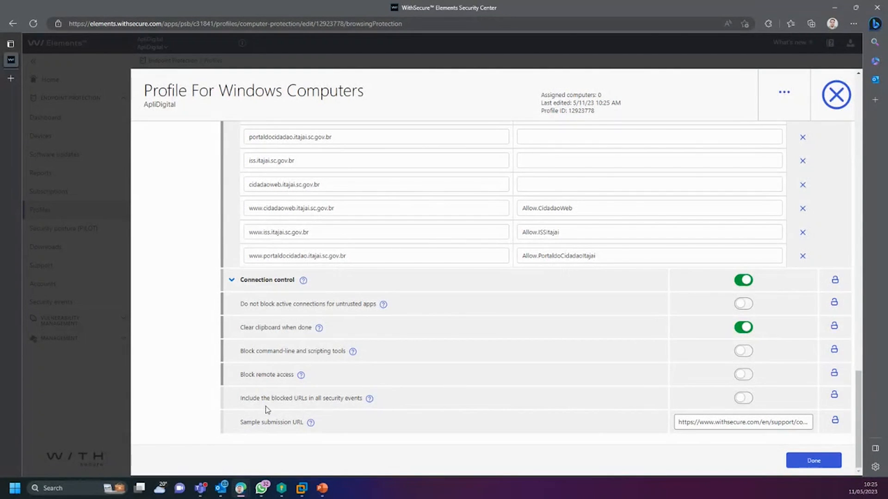
drag(244, 325, 293, 328)
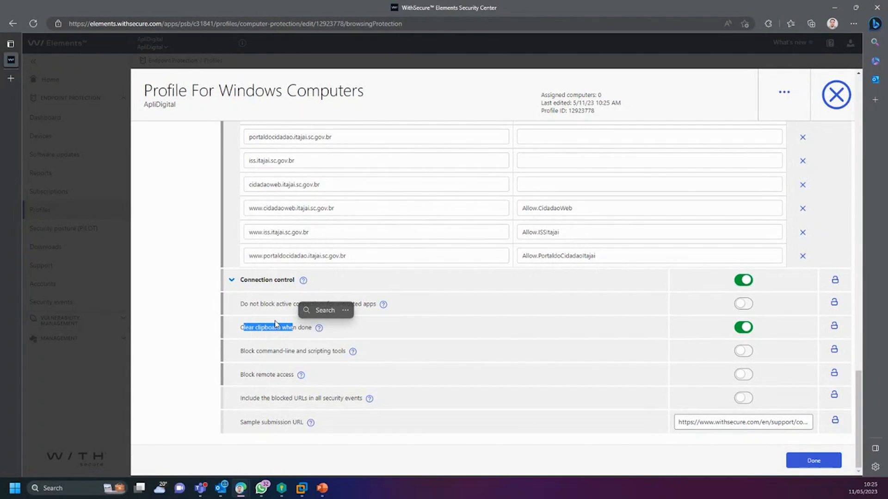
click(288, 329)
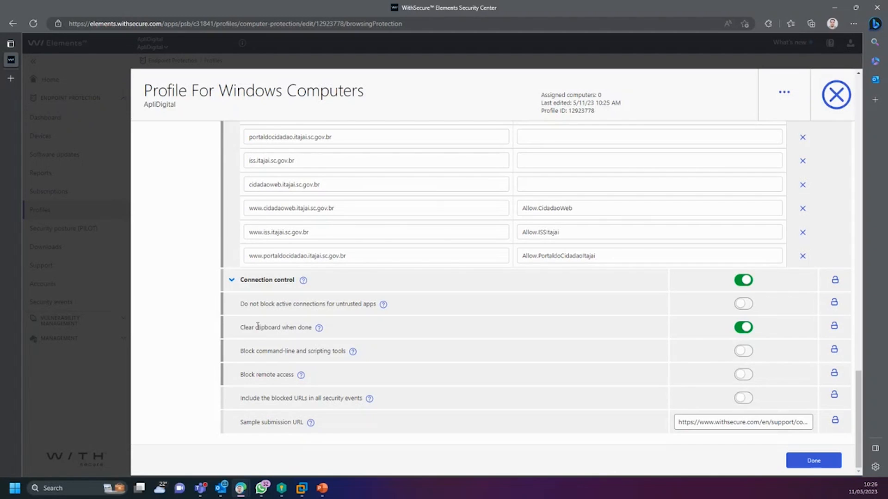
drag(241, 327, 303, 327)
click(289, 336)
drag(243, 327, 307, 335)
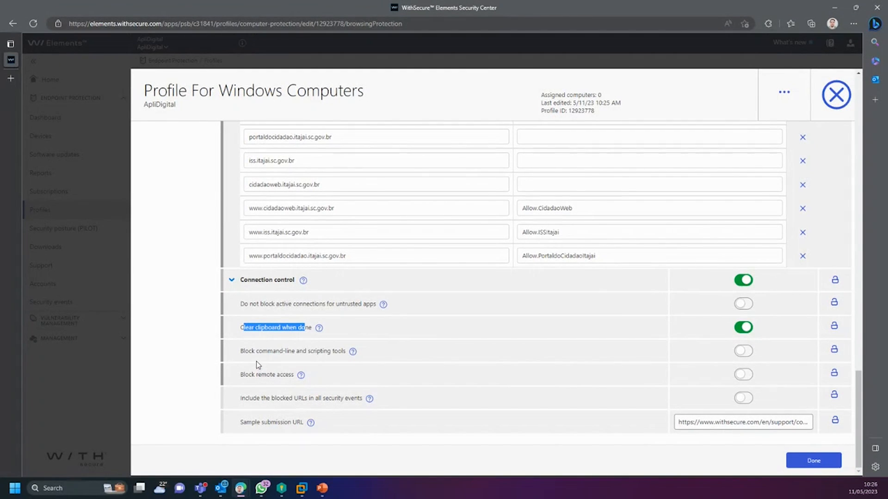
drag(240, 351, 352, 359)
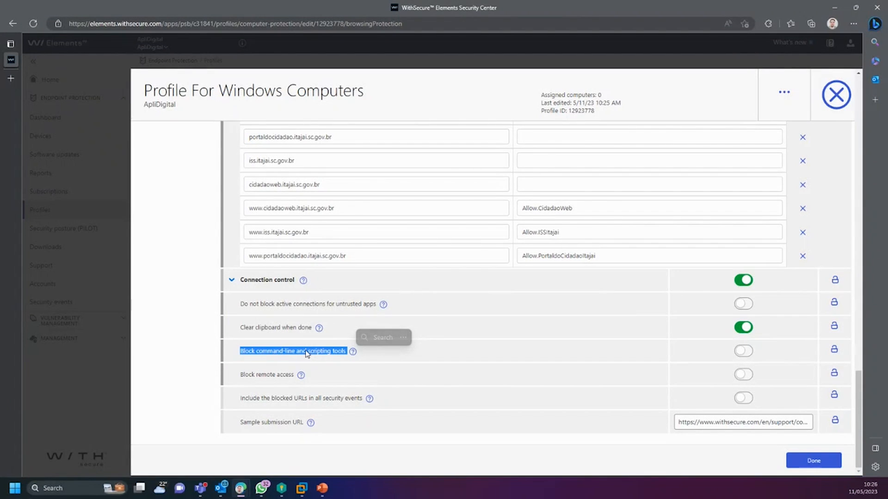
click(322, 353)
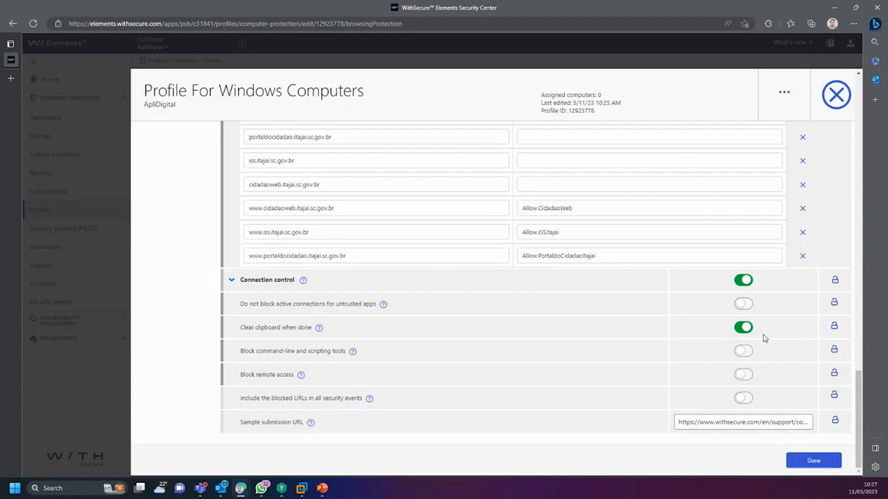
Step: Enable command-line and scripting blocking, remote access blocking and Do not block active connections, then publish
click(746, 351)
click(744, 374)
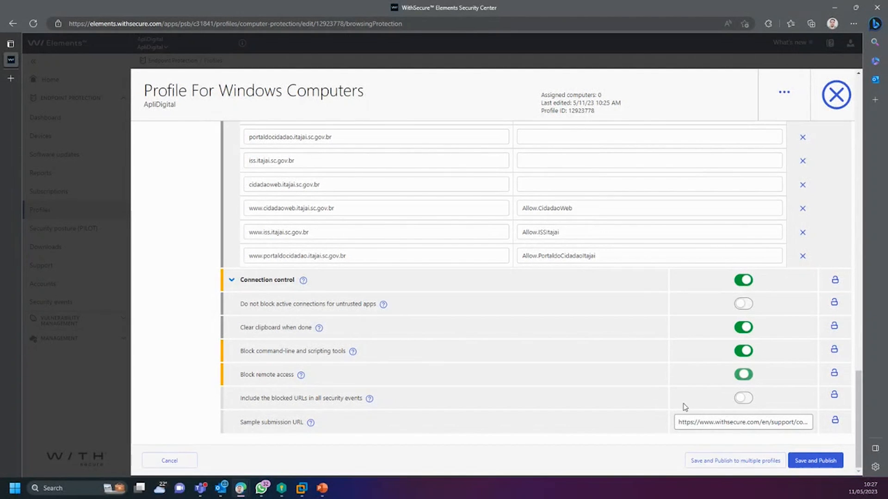
click(742, 304)
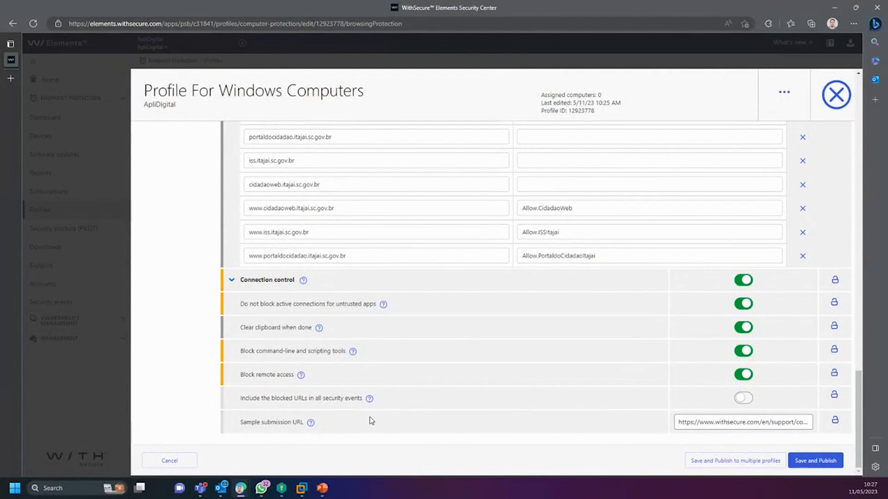
click(816, 461)
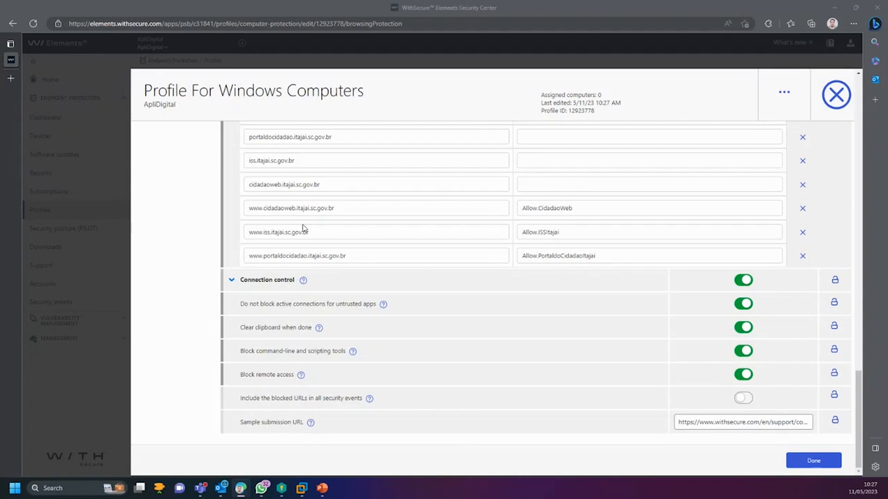
Step: Examine the *.cidadaoweb.itajai.sc.gov.br/* wildcard entry in the allowed sites list
scroll(301, 228, up, 3)
click(347, 211)
drag(348, 210, 206, 220)
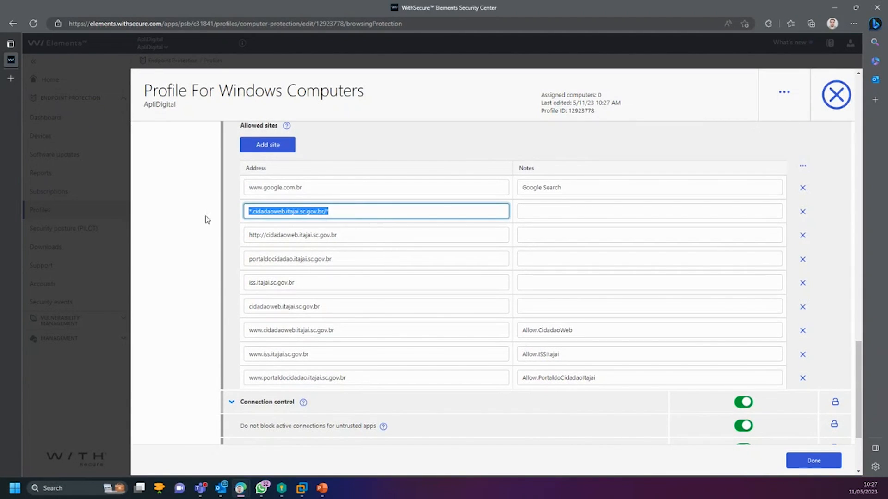
click(345, 209)
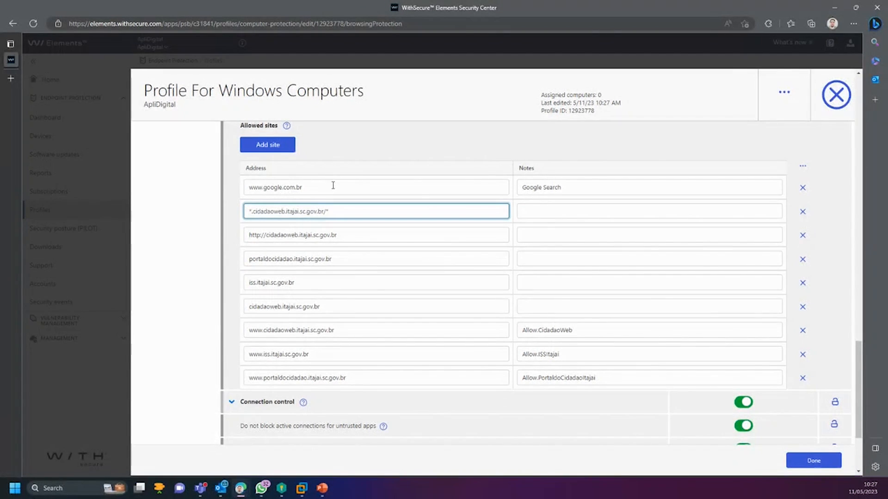
click(272, 188)
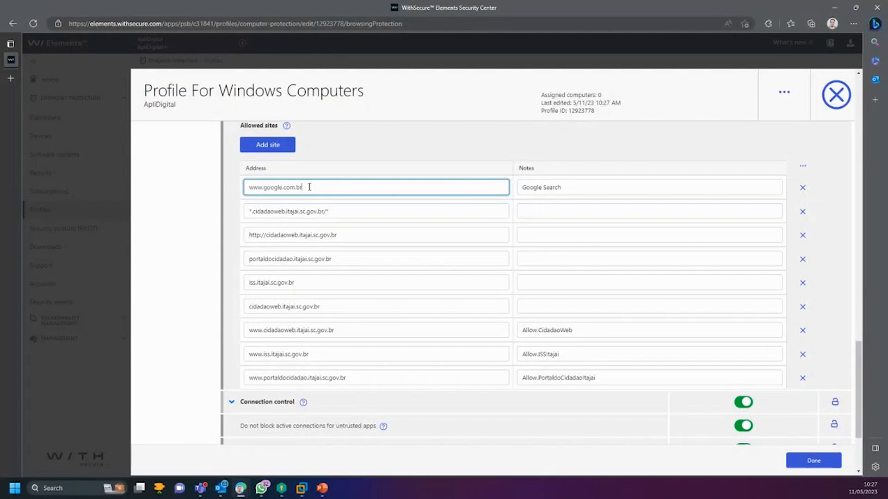
click(309, 187)
text(/*)
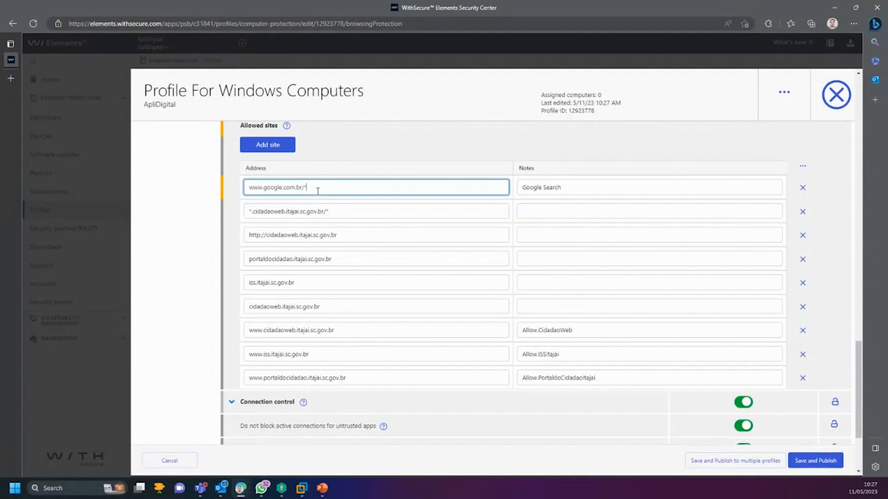
key(ctrl+a)
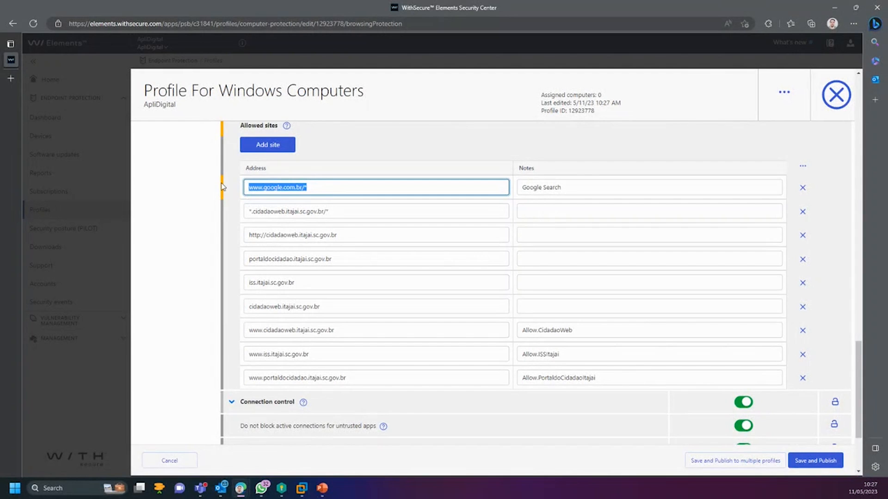
key(BackSpace)
text(*.google.c)
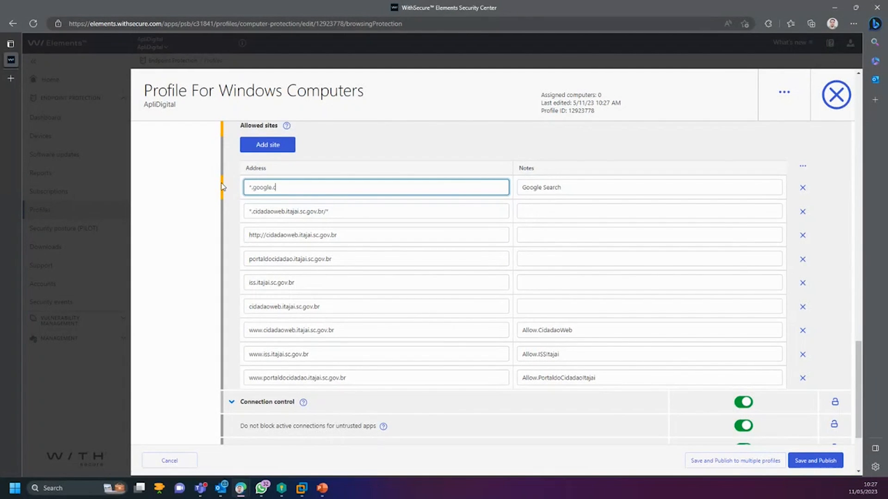
text(om)
drag(292, 191, 238, 185)
click(198, 339)
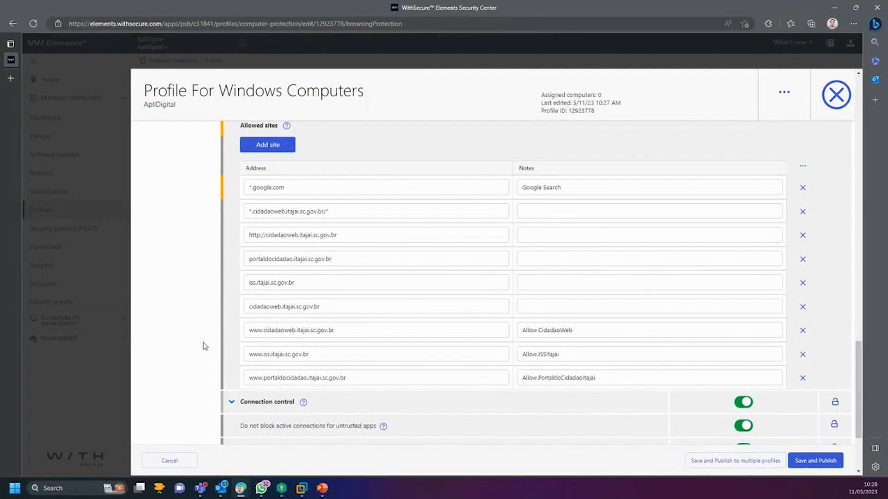
Step: Save and publish the profile with the *.google.com exception
scroll(204, 346, down, 3)
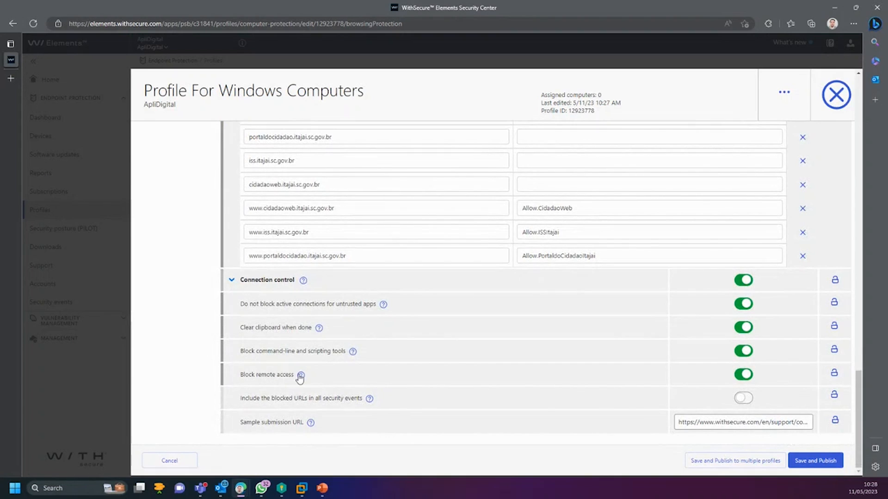
click(816, 461)
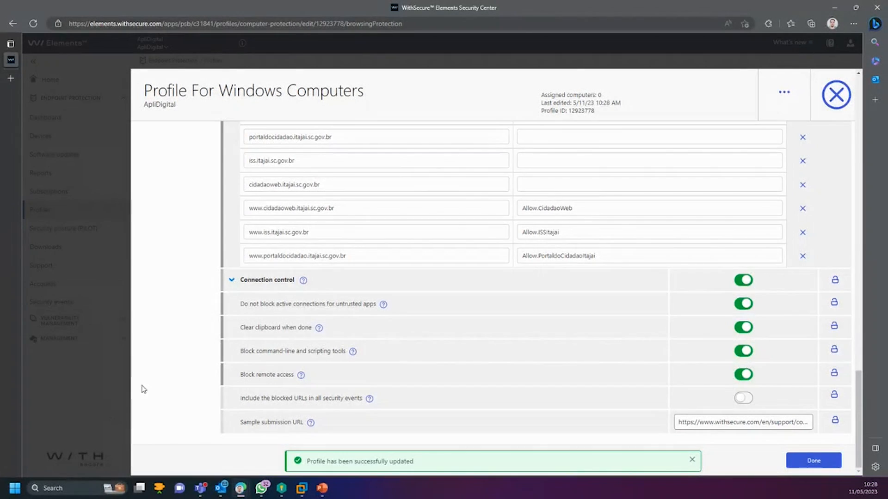
scroll(222, 342, up, 15)
scroll(221, 348, up, 10)
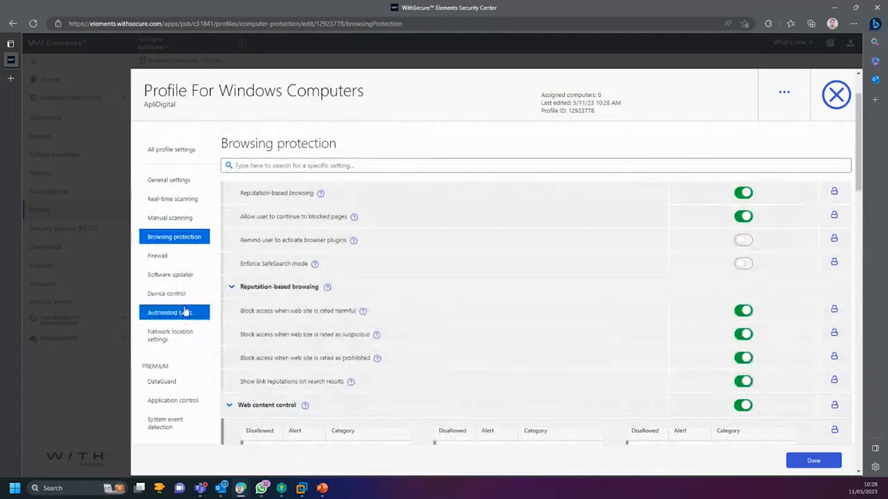
Step: Show the profile's Firewall settings, with firewall mode Turn off Windows firewall and Normal Workstation profile
click(178, 266)
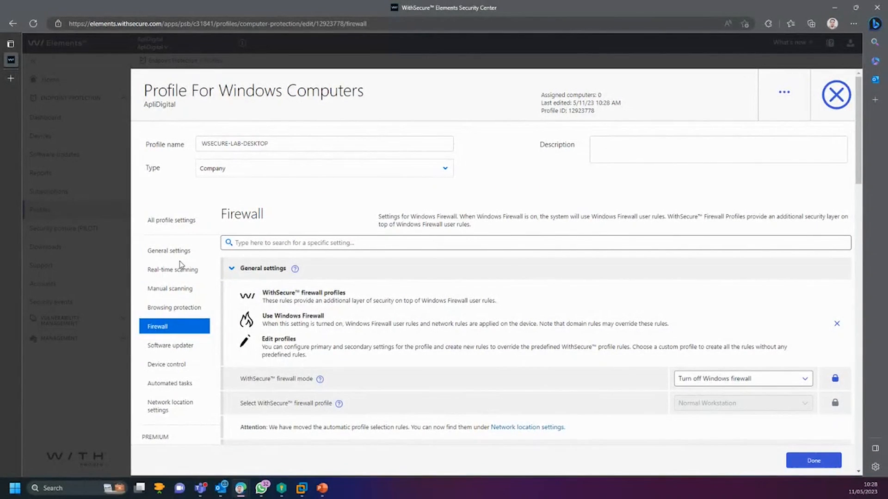
scroll(249, 273, down, 3)
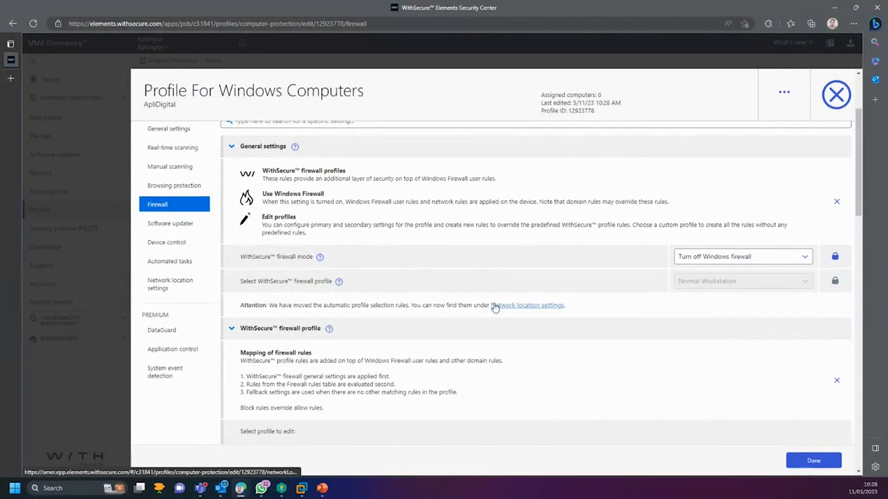
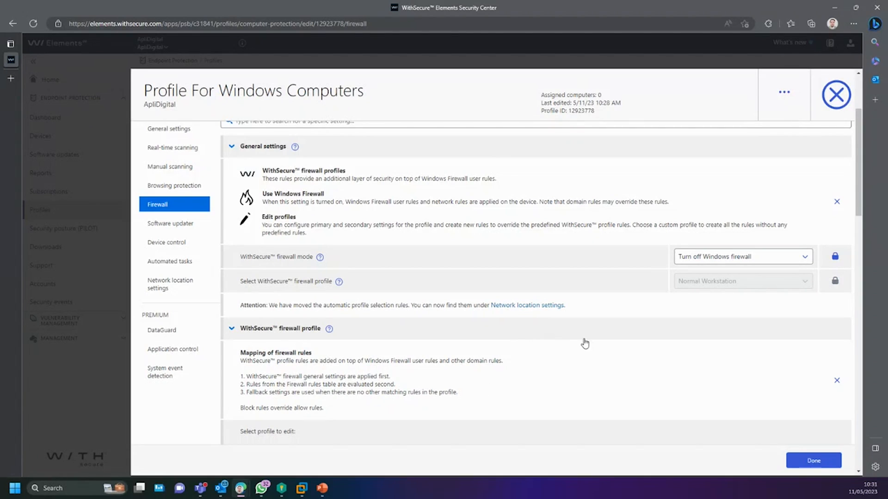
Step: Change the firewall mode dropdown to 'Turn on WithSecure™ firewall'
click(718, 266)
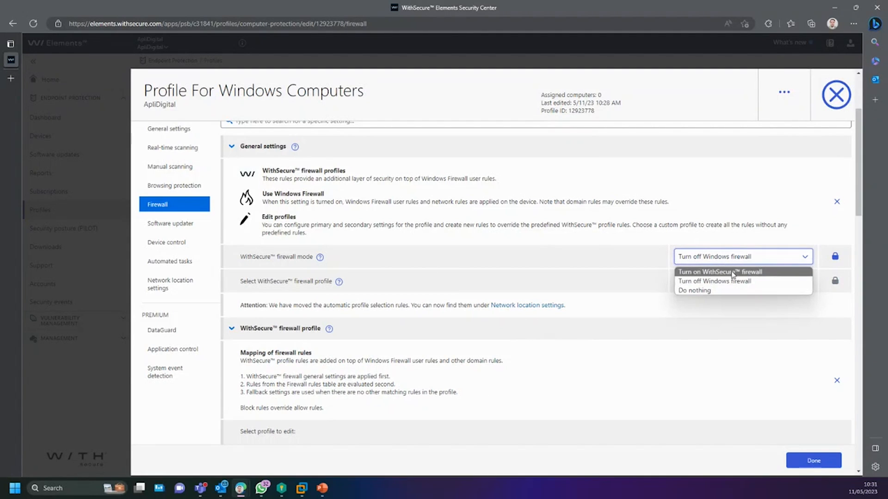
click(732, 273)
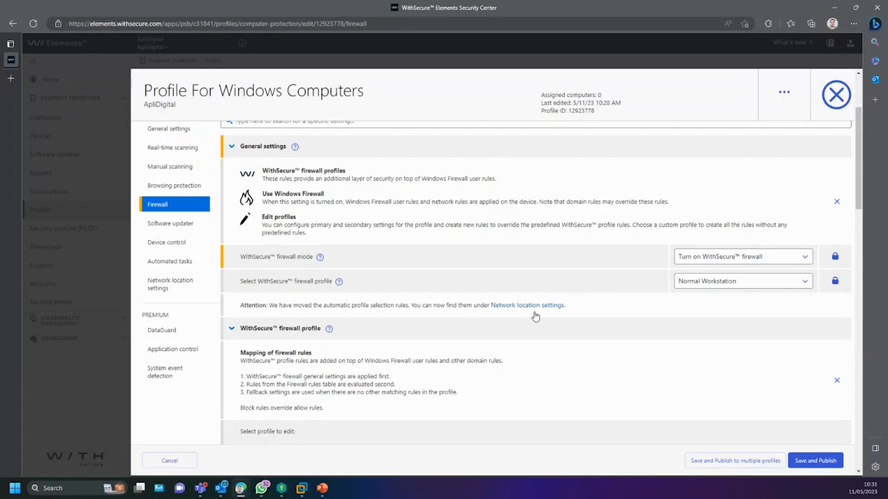
scroll(515, 340, down, 5)
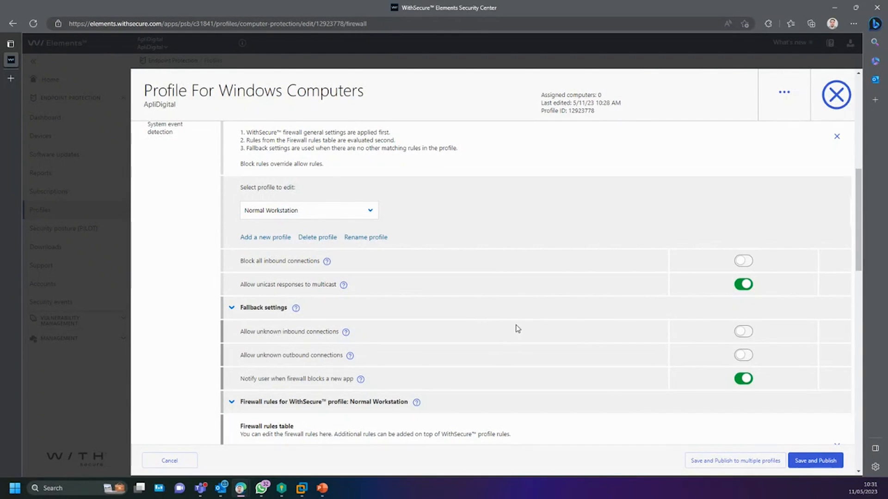
scroll(622, 215, down, 1)
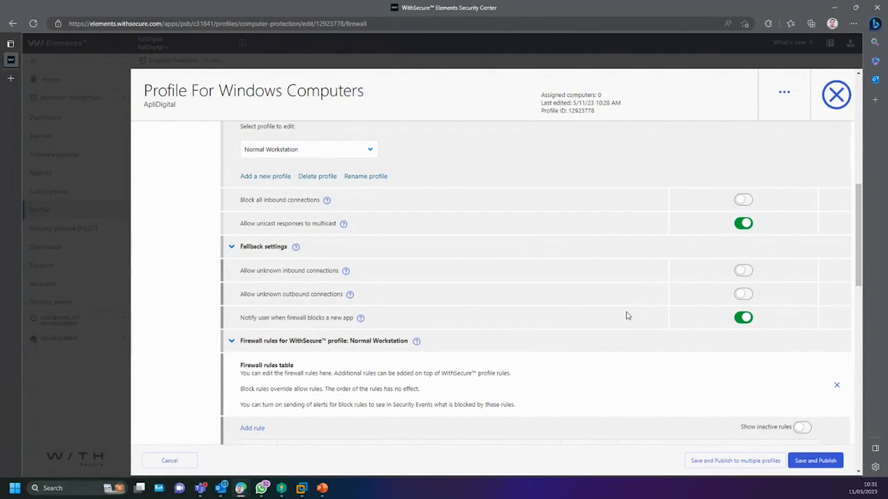
scroll(621, 323, down, 2)
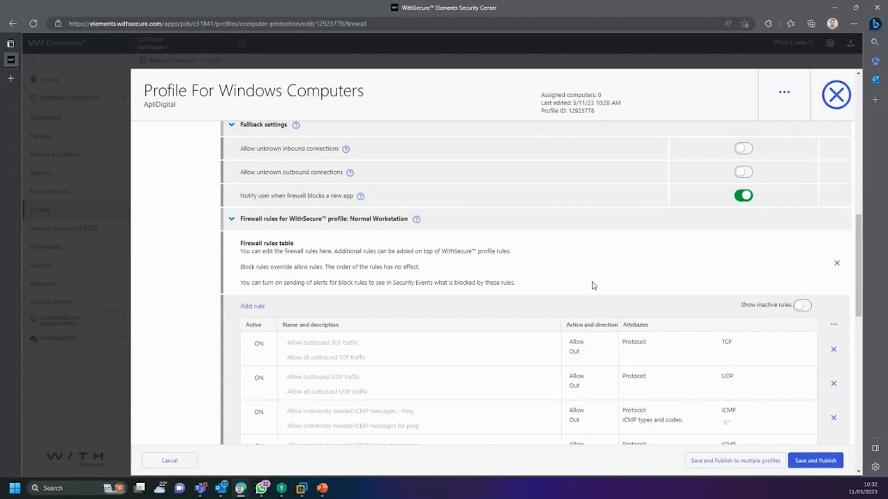
scroll(594, 285, up, 15)
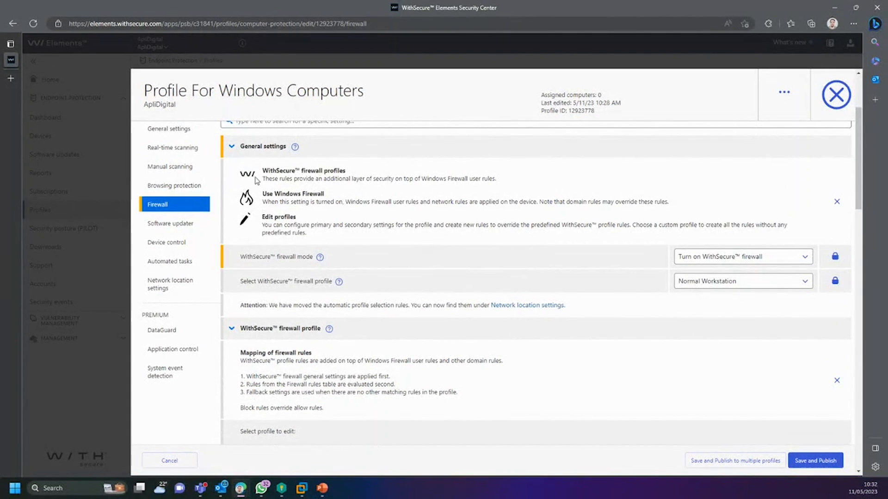
drag(261, 171, 400, 230)
click(350, 244)
scroll(358, 243, down, 4)
scroll(360, 243, down, 3)
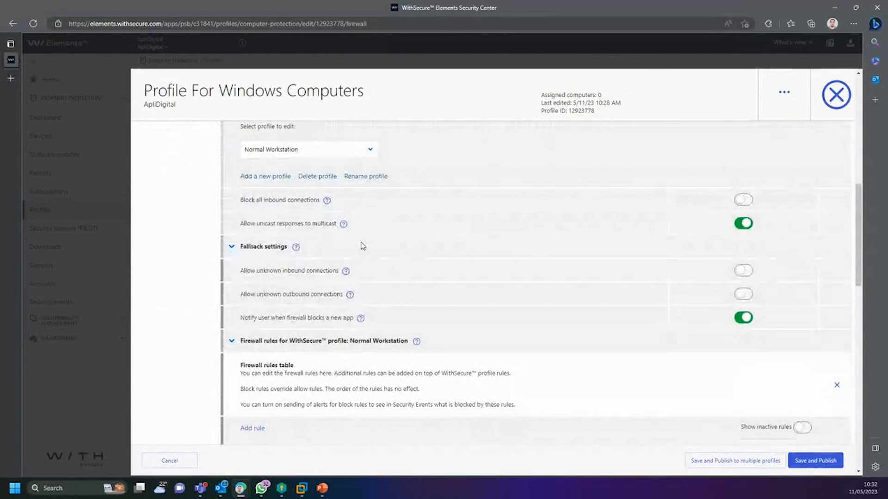
scroll(342, 275, up, 3)
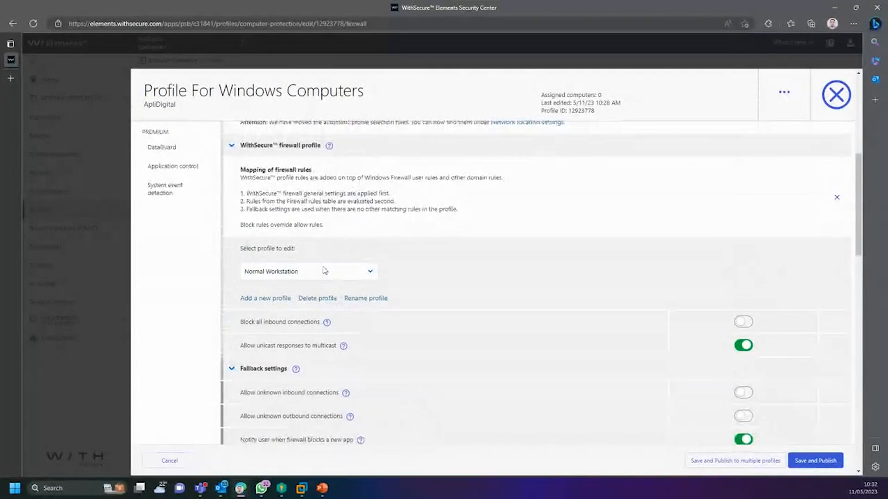
click(322, 271)
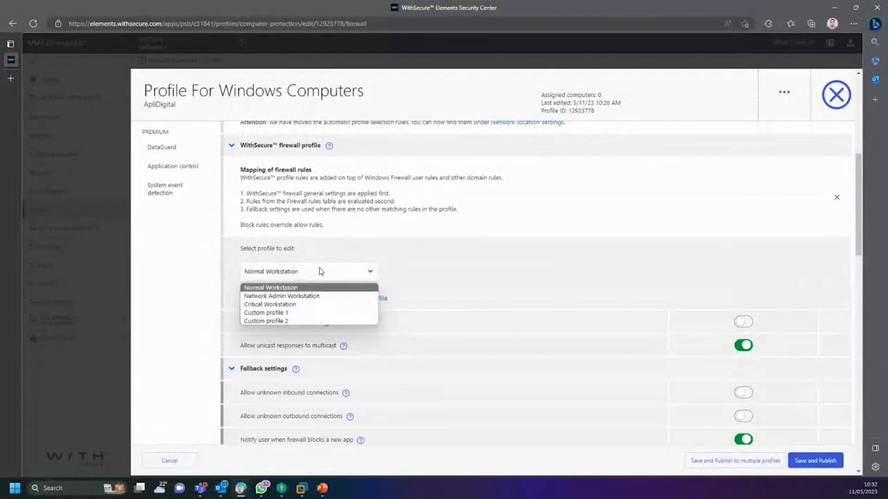
click(352, 245)
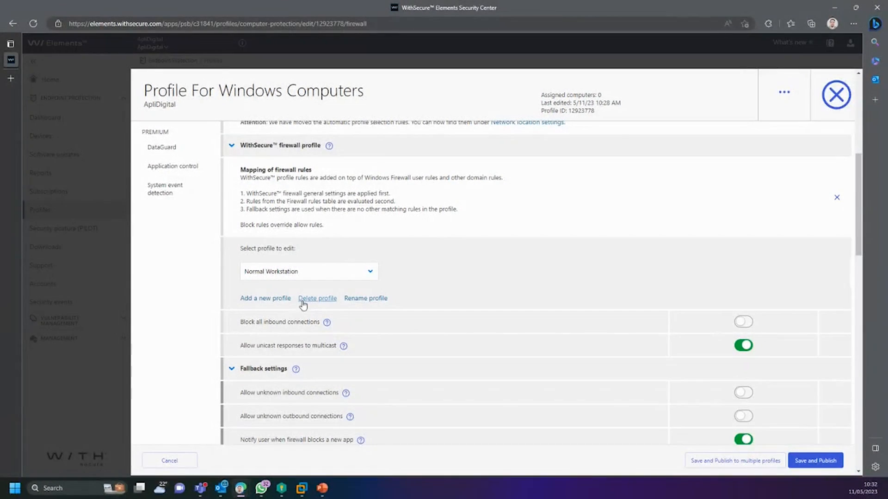
scroll(288, 300, down, 4)
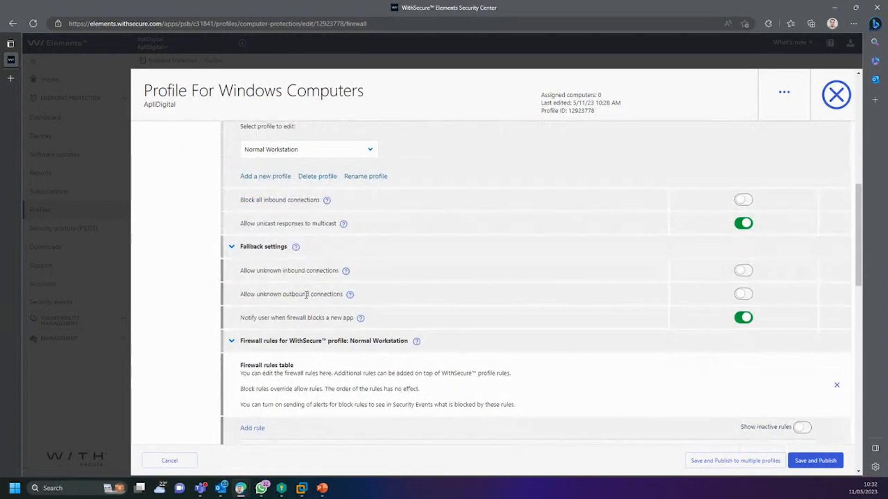
scroll(367, 334, down, 4)
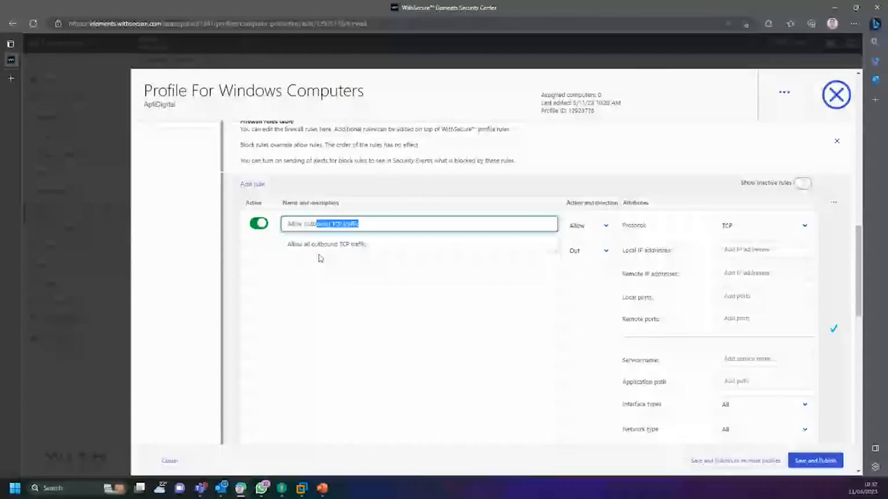
Step: Add a firewall rule named TESTE that blocks outbound TCP with no alert
click(453, 188)
click(834, 328)
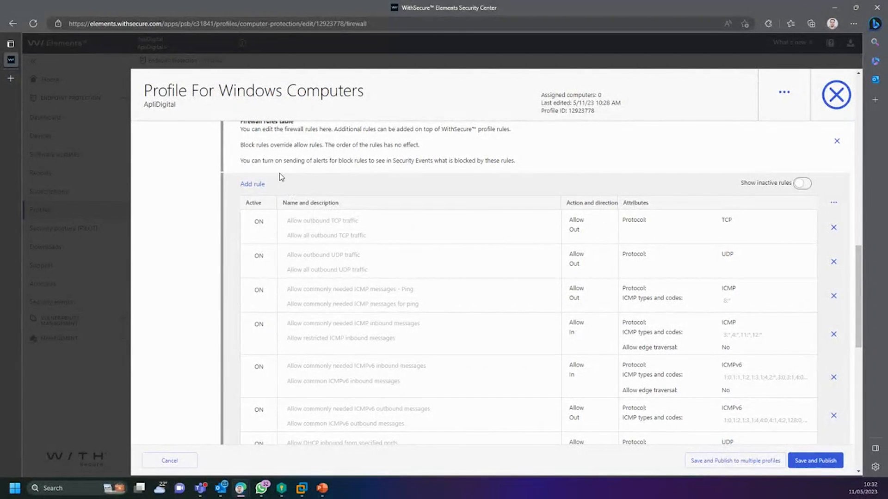
click(258, 190)
click(353, 224)
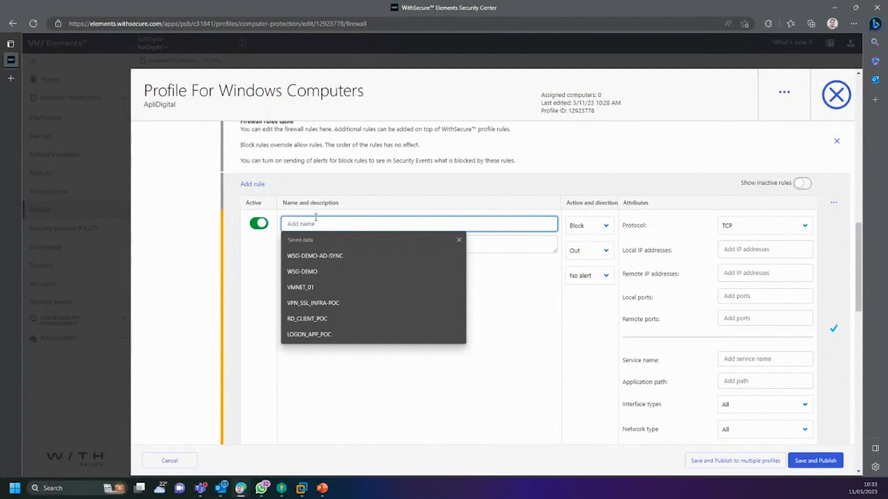
text(TESTE)
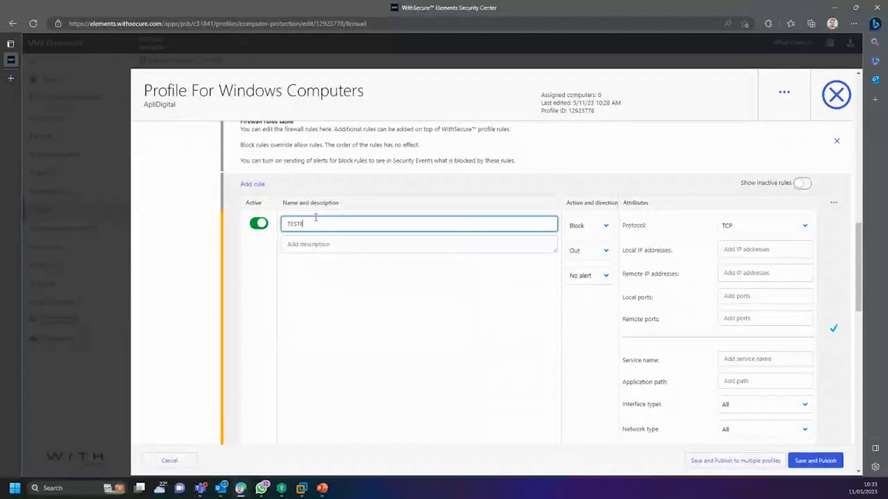
click(475, 192)
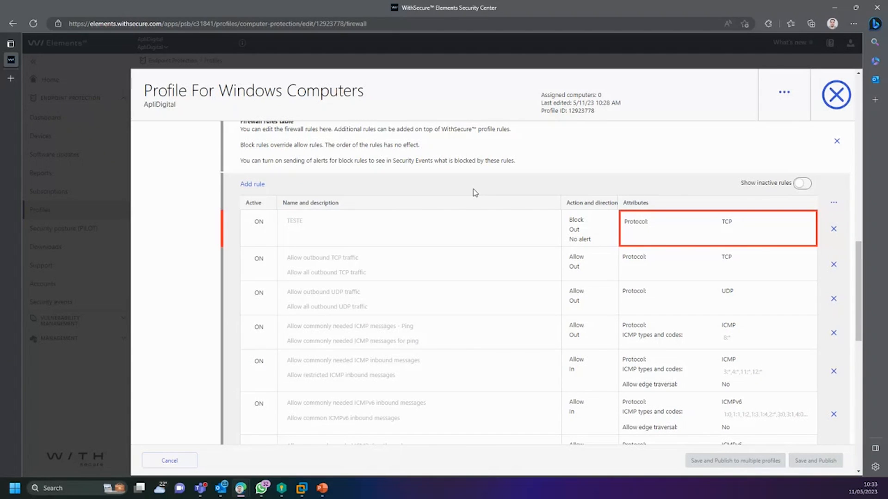
scroll(520, 213, down, 3)
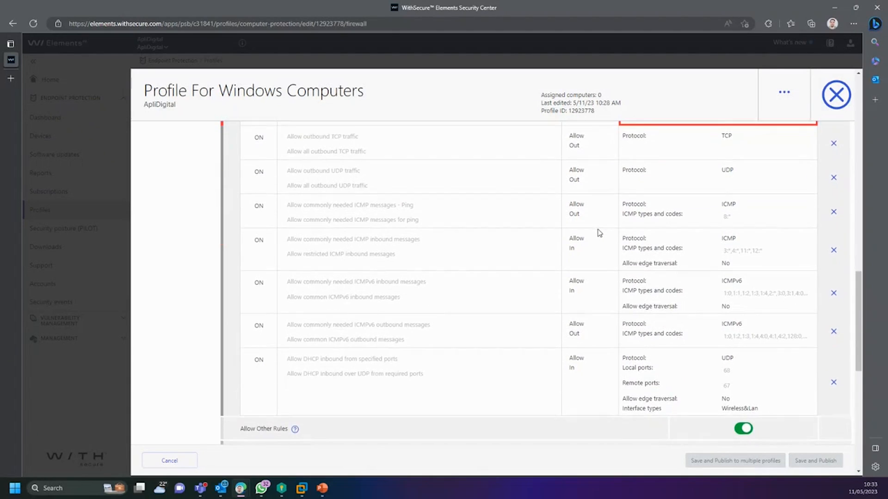
scroll(454, 257, up, 2)
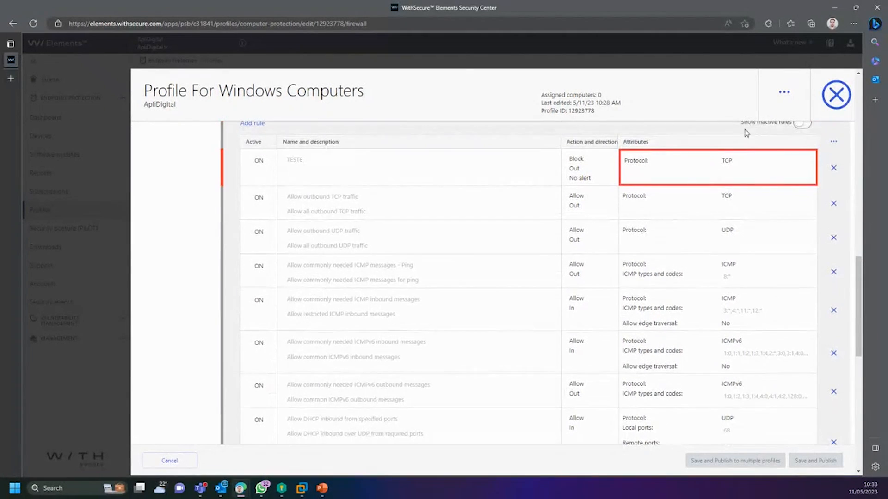
Step: Reopen the TESTE rule, keeping its action Block, direction Out and No alert
click(609, 166)
click(602, 166)
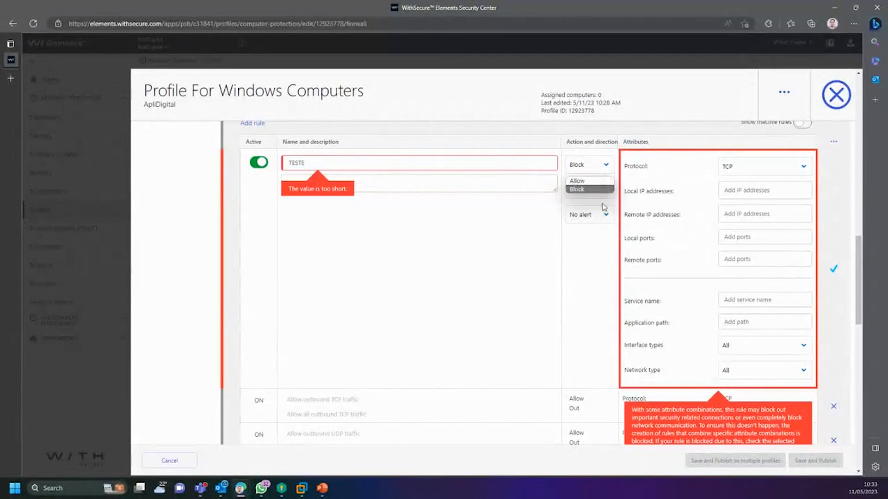
click(590, 168)
click(601, 194)
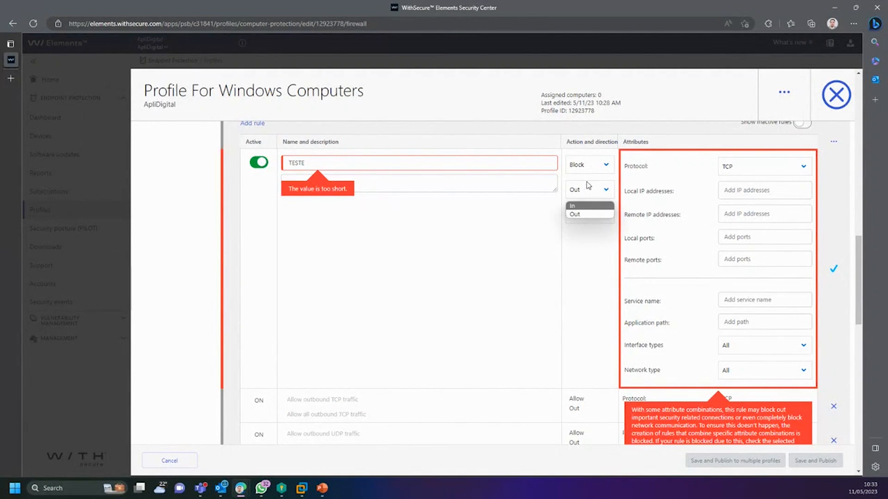
click(600, 167)
click(585, 198)
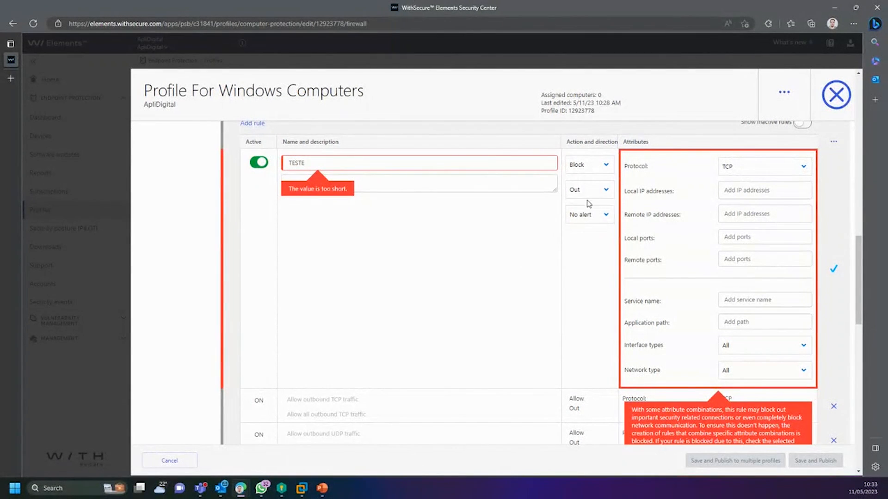
click(587, 215)
click(594, 215)
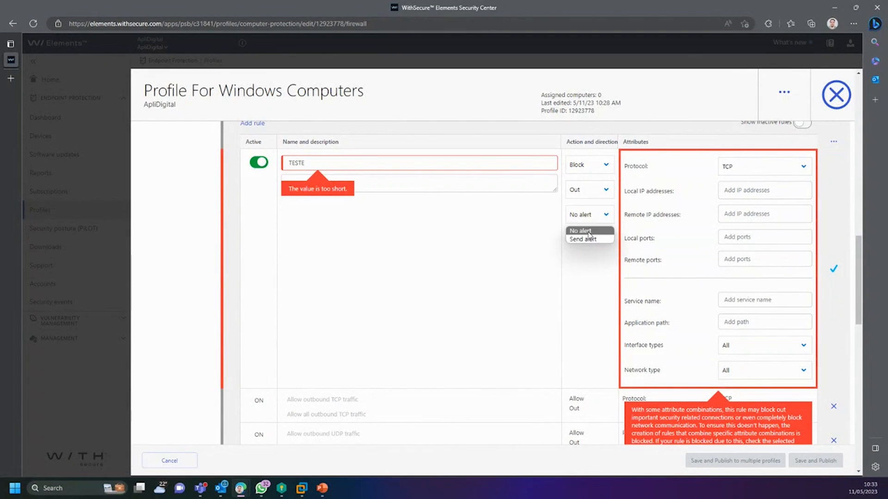
click(595, 257)
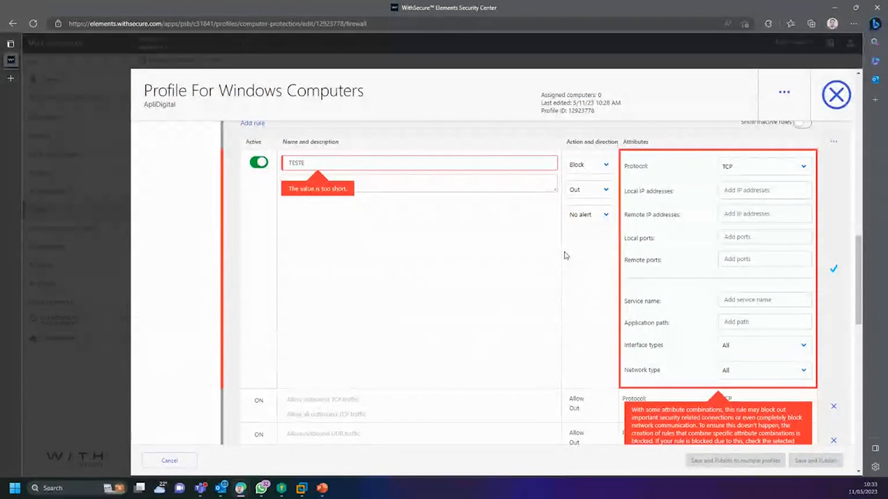
Step: Set the TESTE rule's protocol to Any, leaving interface types at All
click(751, 168)
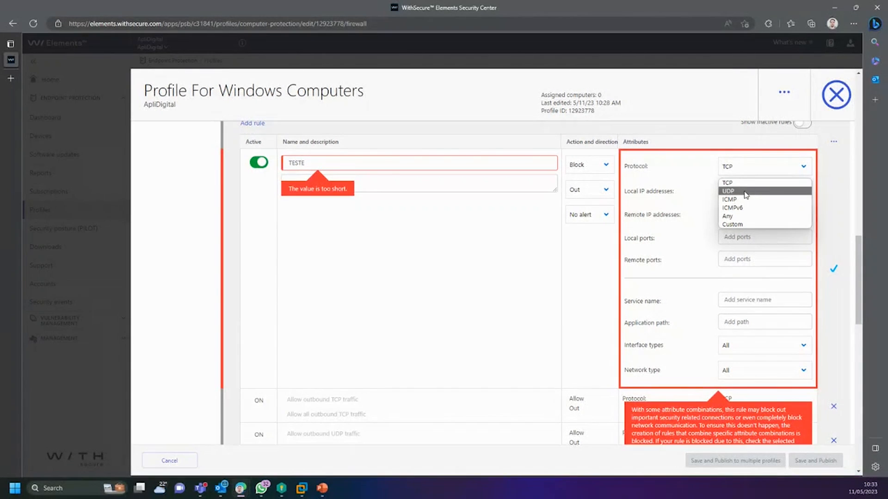
click(739, 217)
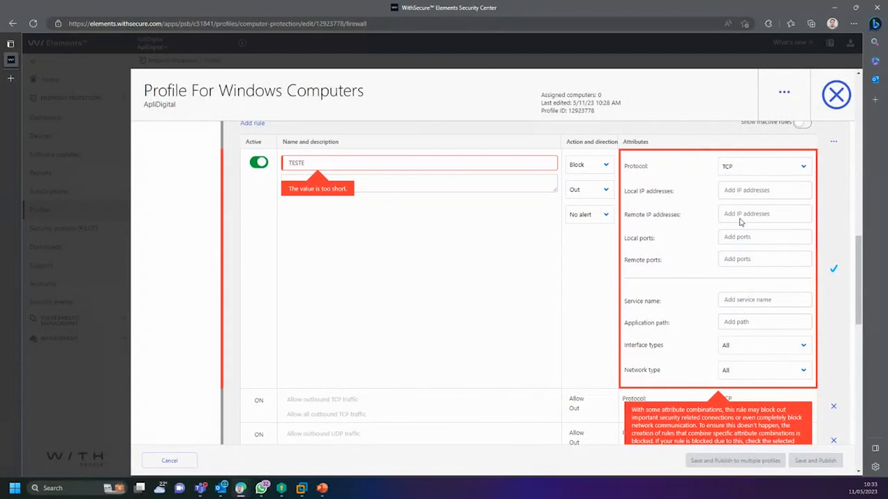
click(766, 189)
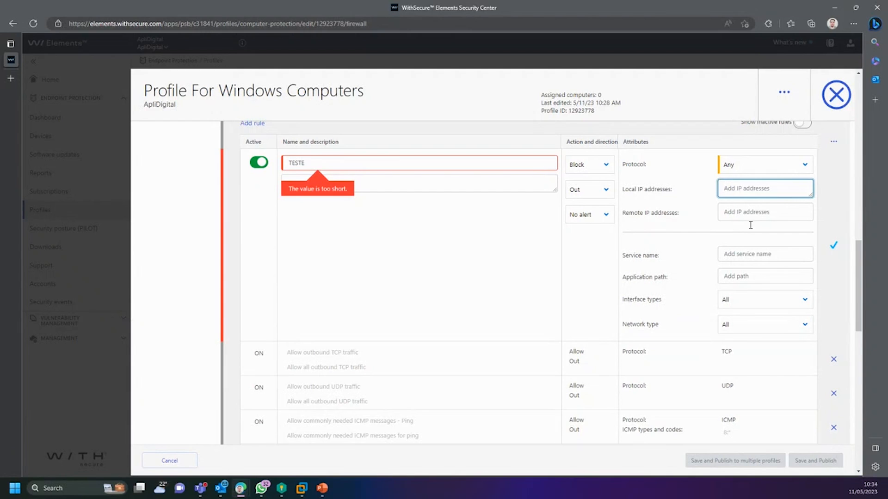
click(763, 276)
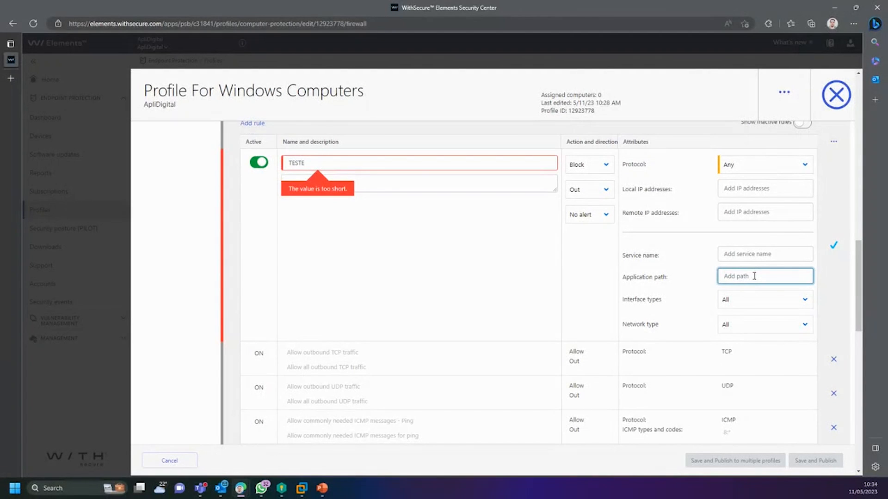
click(763, 302)
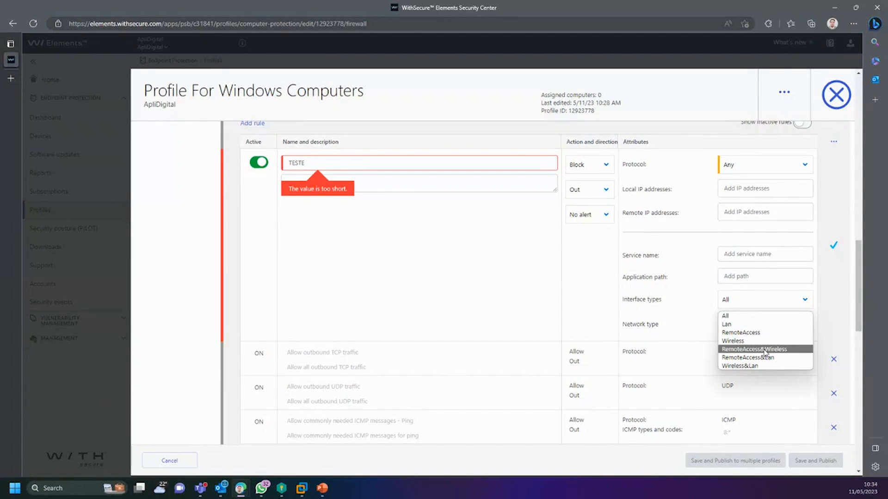
click(741, 301)
click(742, 326)
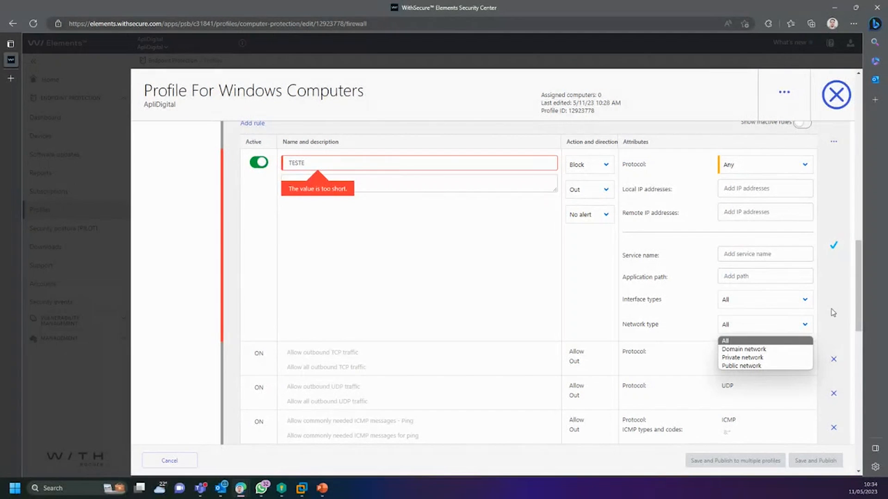
Step: Delete the TESTE rule from the firewall rules table
click(850, 313)
scroll(547, 297, up, 2)
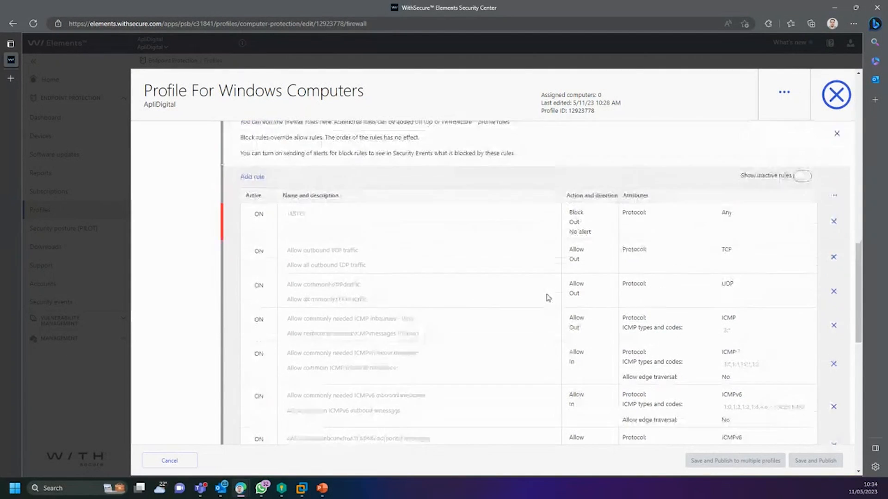
click(833, 229)
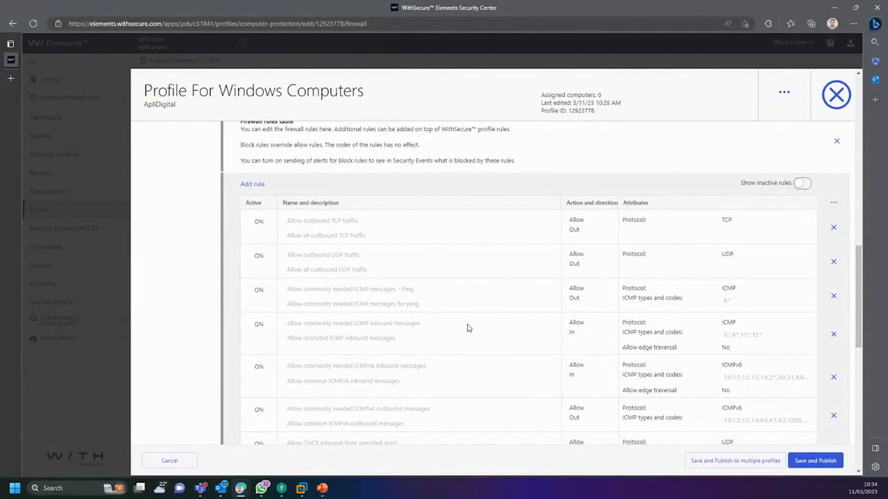
Step: Add a blank Network isolation rule, then delete it again
scroll(431, 327, down, 5)
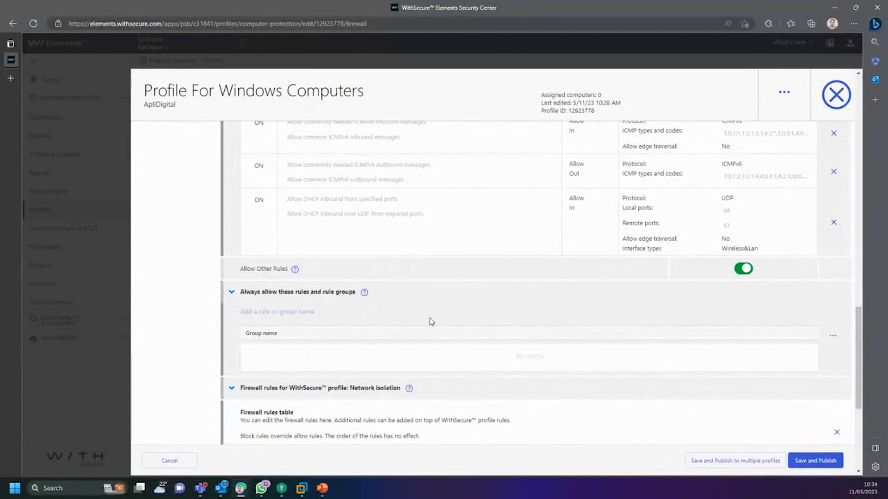
scroll(438, 319, down, 3)
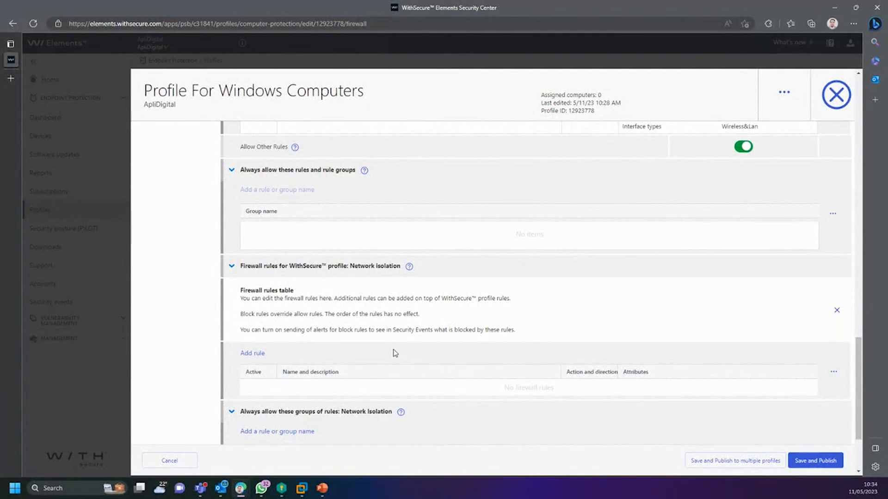
scroll(393, 353, down, 1)
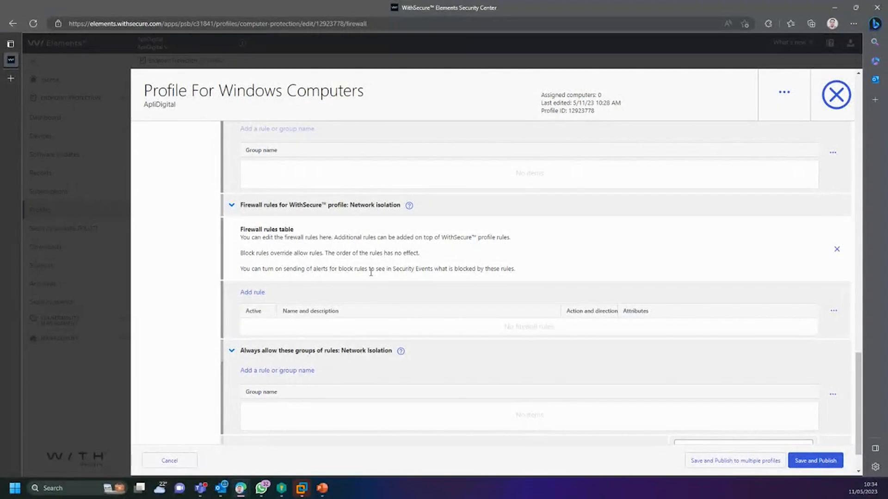
click(246, 293)
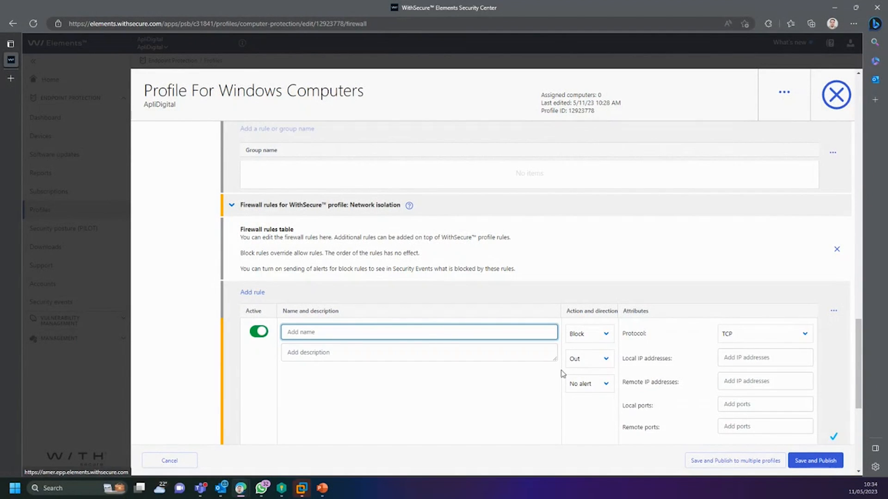
scroll(474, 359, down, 1)
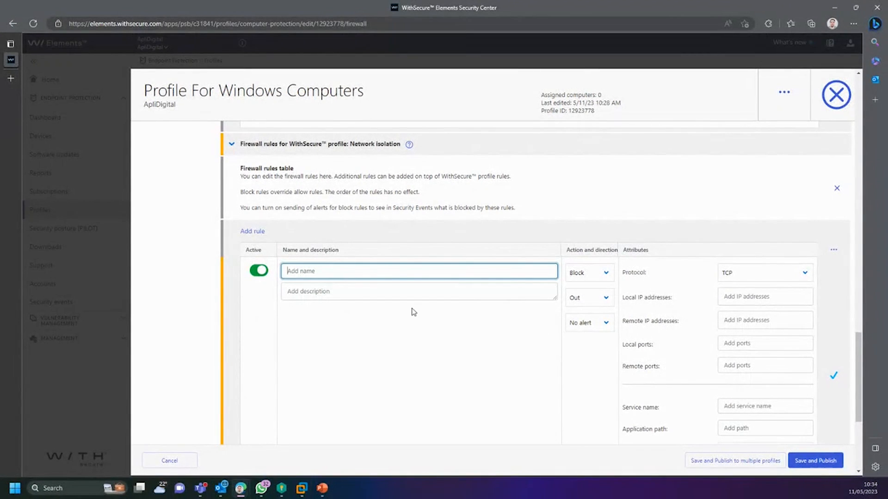
scroll(365, 275, up, 1)
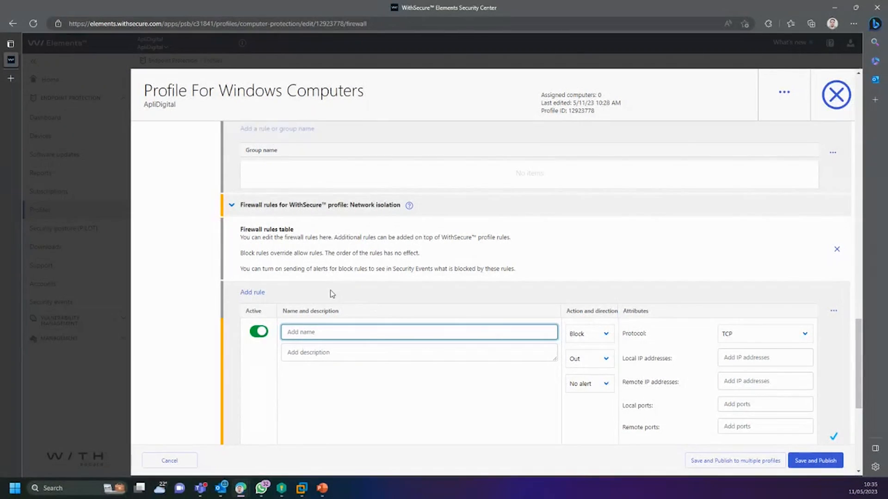
scroll(333, 291, down, 5)
scroll(568, 350, up, 4)
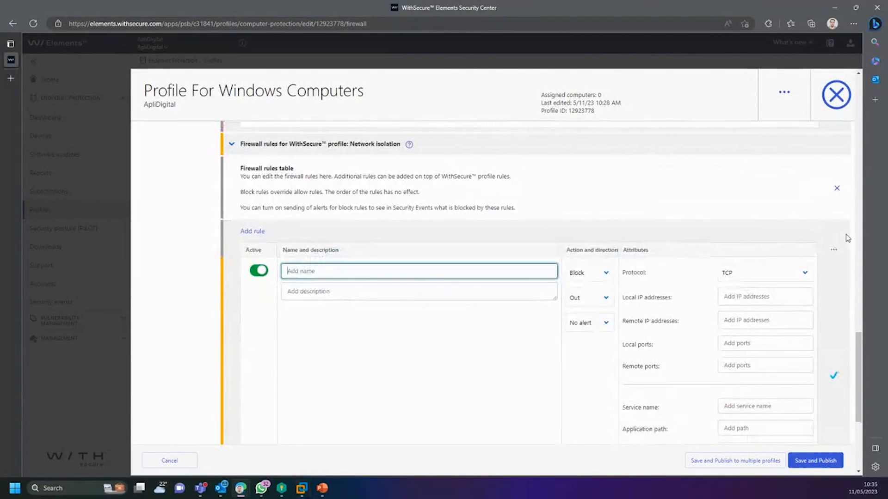
click(836, 189)
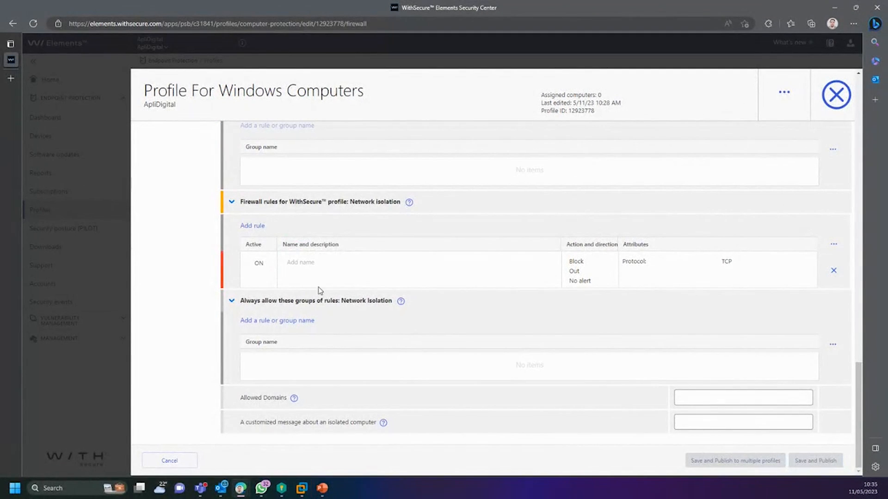
click(834, 270)
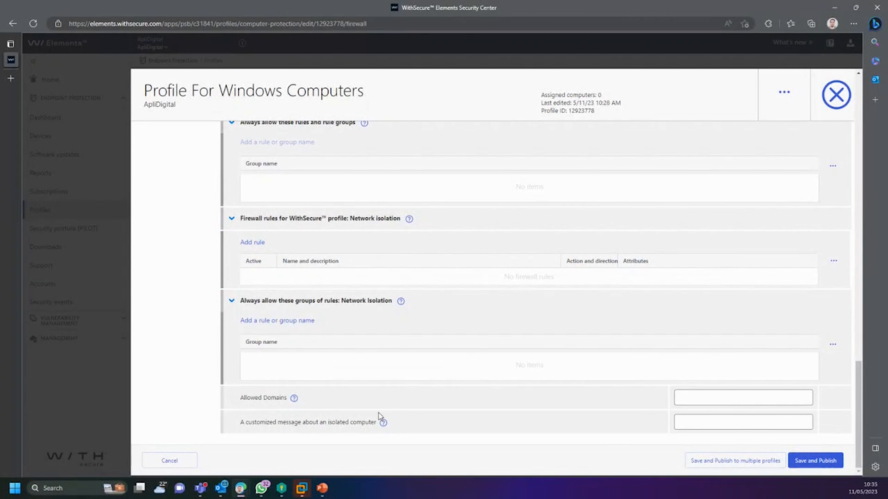
Step: Save and publish the profile, then bring up the Software updater settings
click(813, 461)
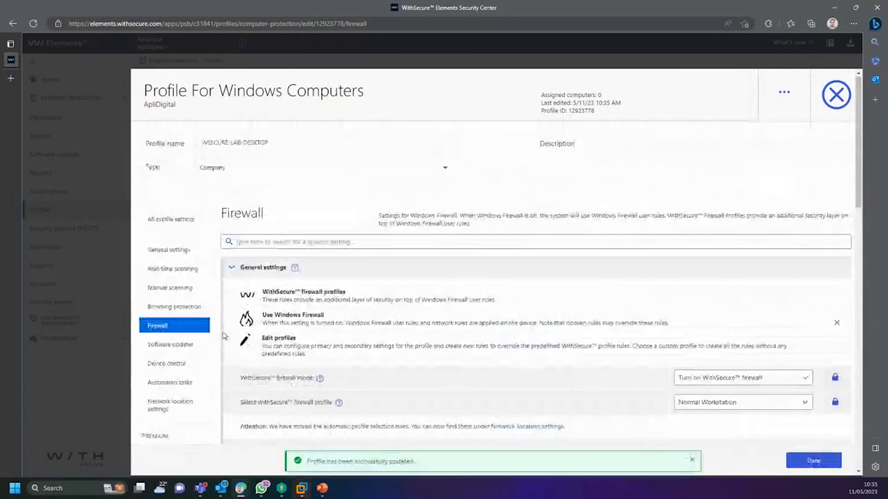
click(171, 288)
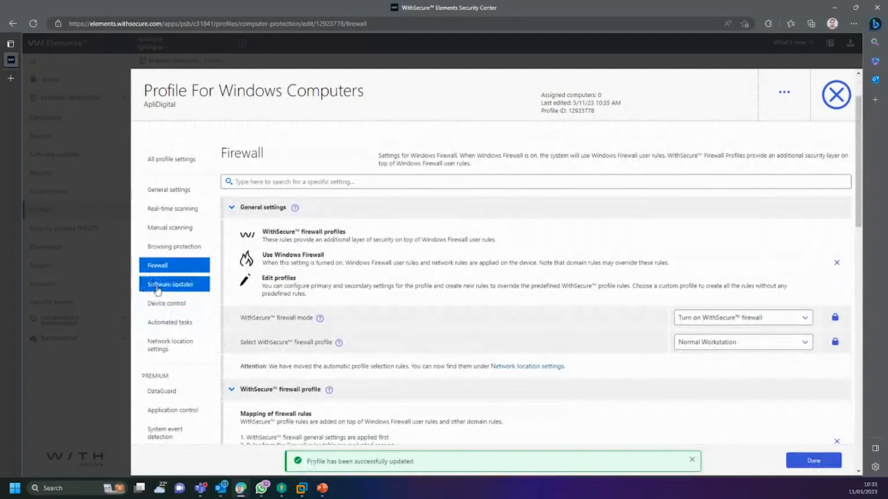
scroll(481, 346, down, 1)
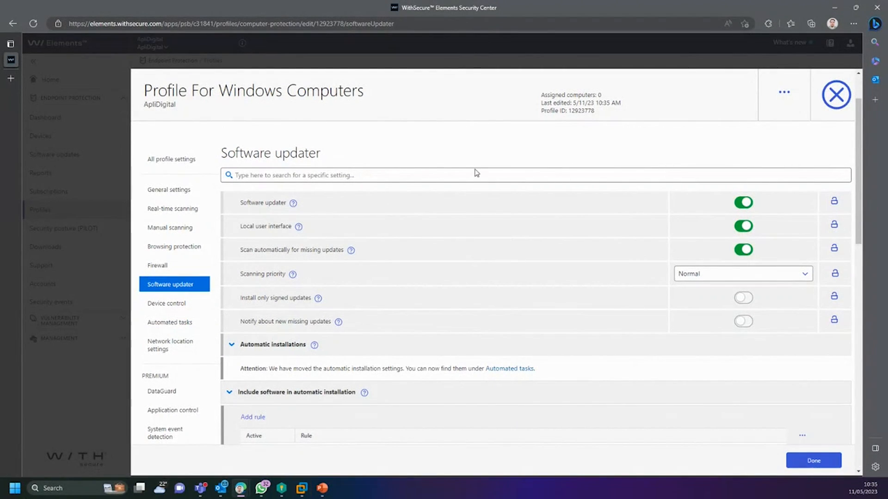
drag(236, 152, 392, 165)
click(409, 144)
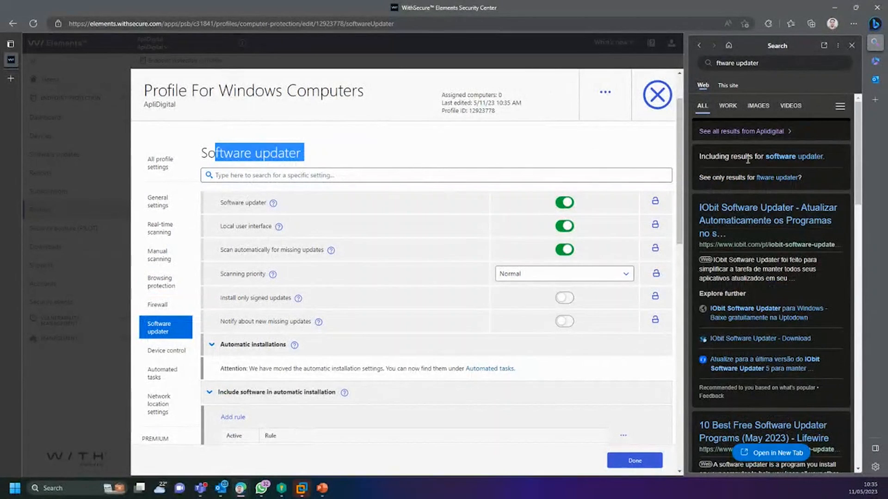
click(852, 45)
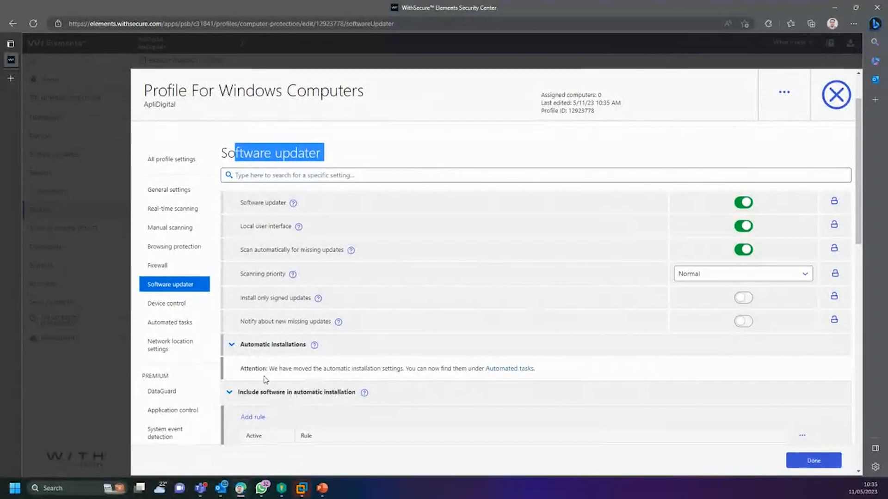
scroll(279, 297, down, 2)
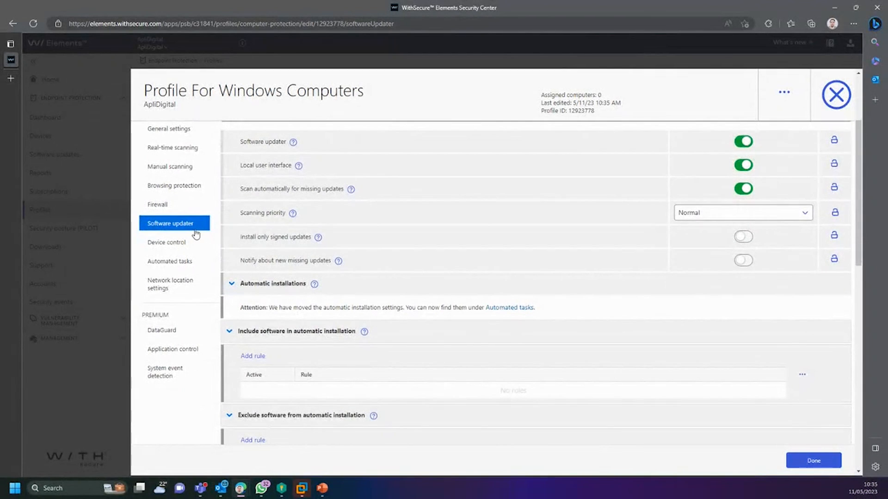
click(197, 247)
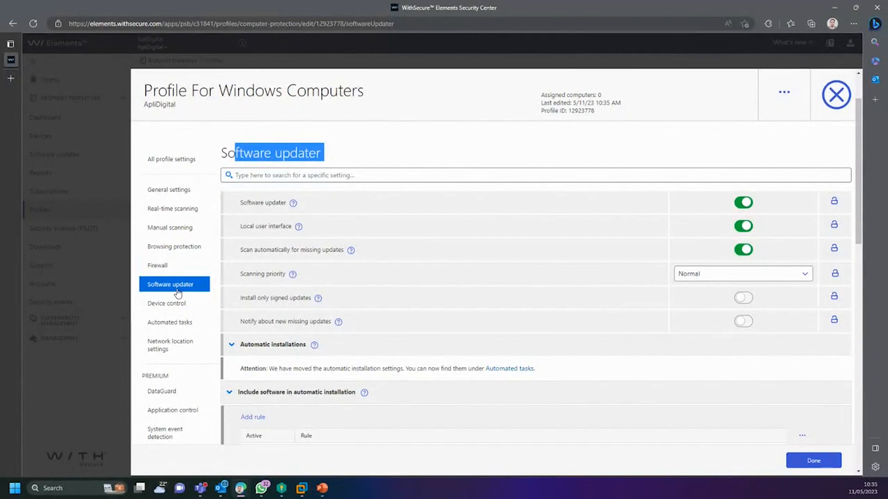
click(312, 157)
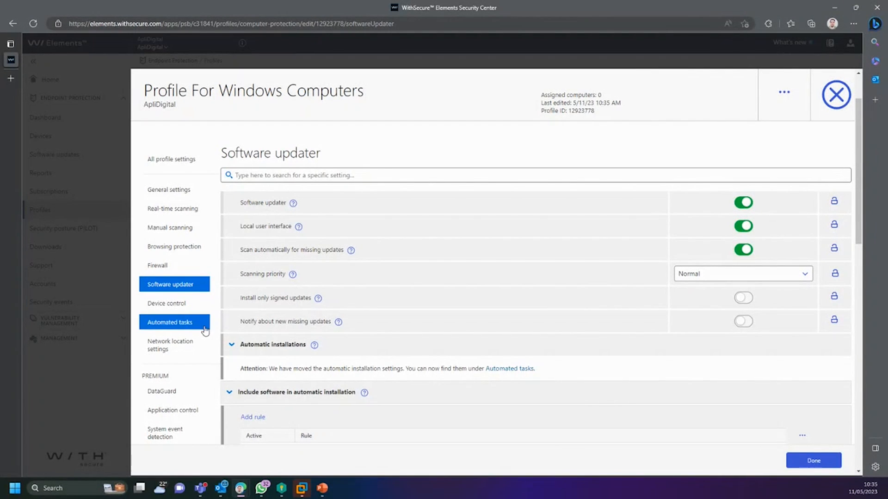
scroll(258, 354, up, 2)
scroll(258, 356, down, 2)
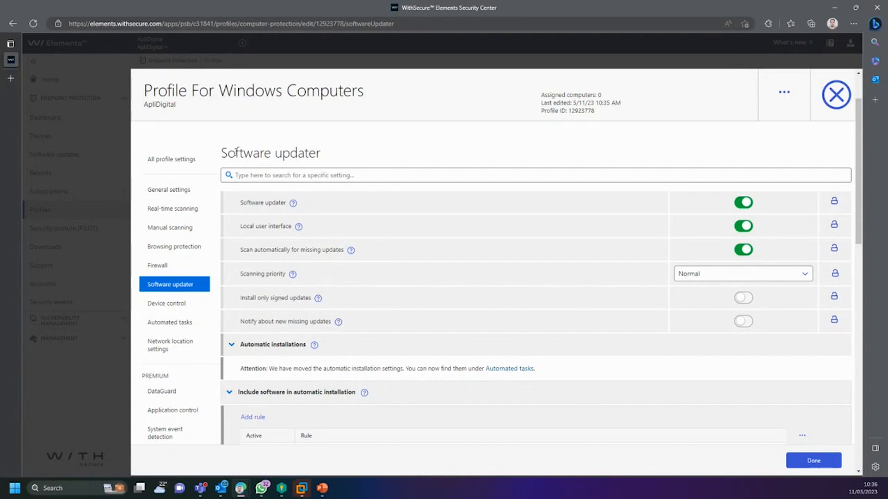
drag(227, 153, 327, 150)
click(327, 150)
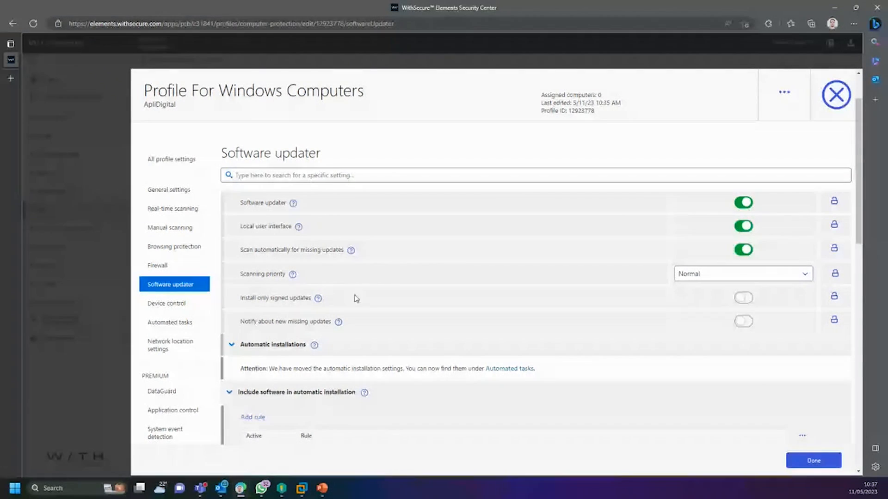
scroll(380, 383, down, 1)
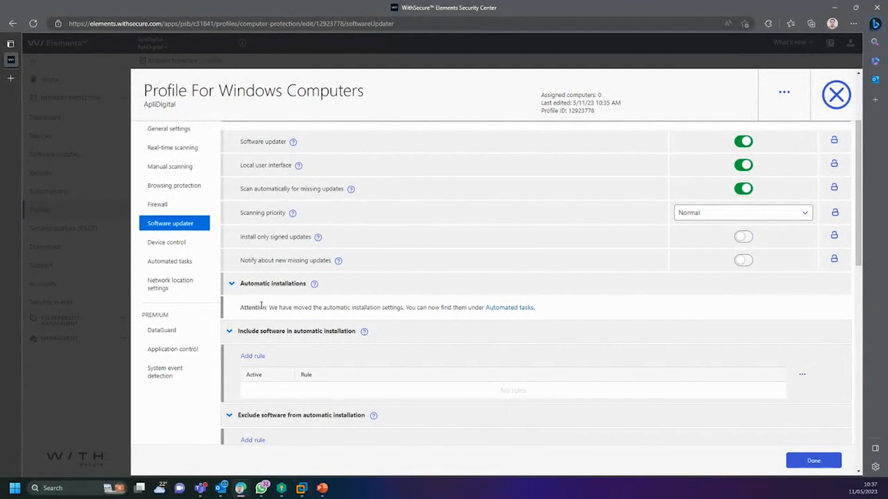
drag(261, 305, 544, 311)
Step: In Automated tasks, set the task type to Quick scan for malware, keeping the 12 ? * * schedule
click(544, 311)
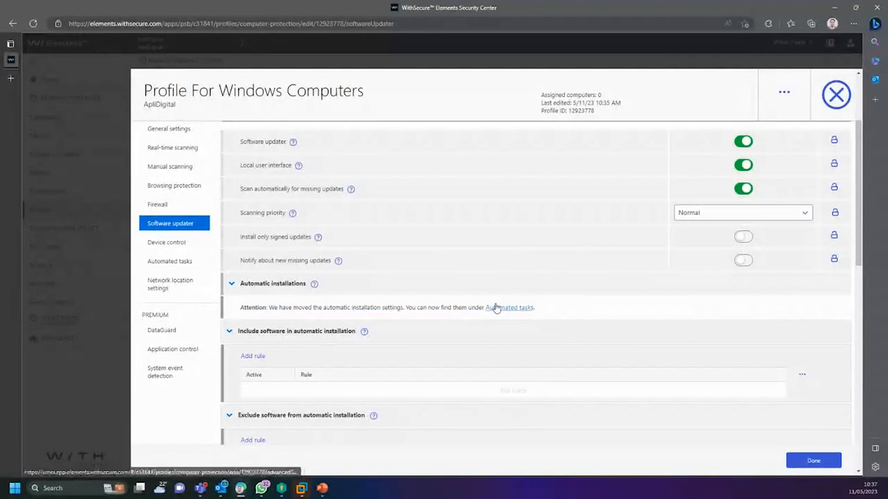
click(496, 308)
scroll(388, 301, down, 1)
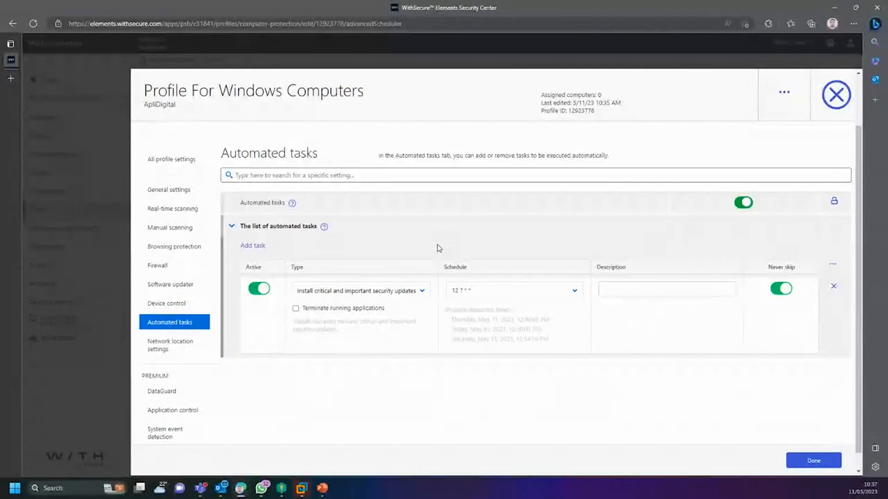
click(395, 291)
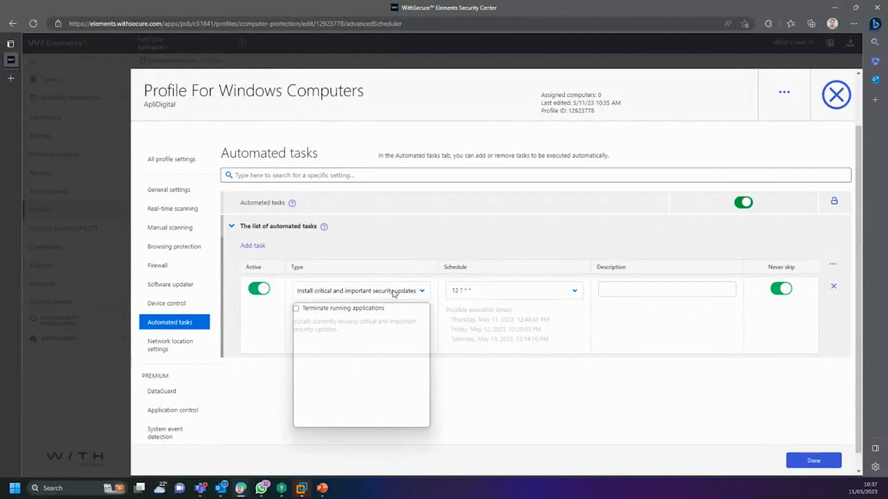
click(342, 292)
click(343, 292)
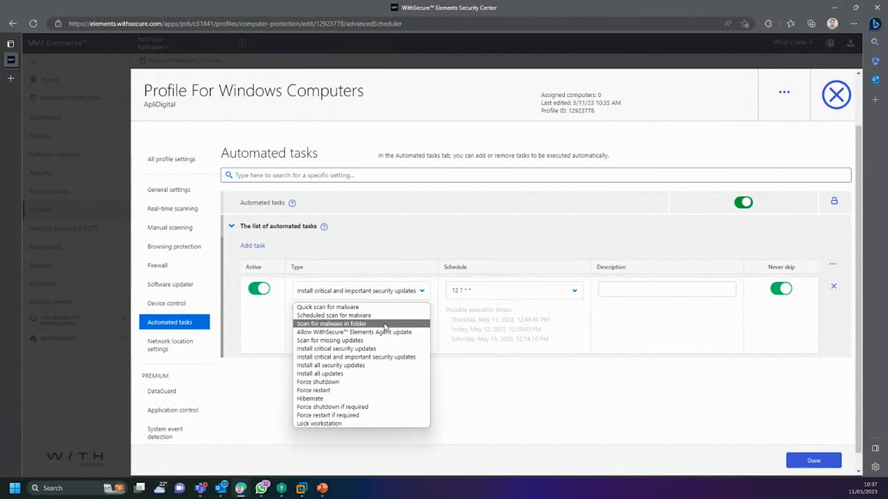
click(303, 308)
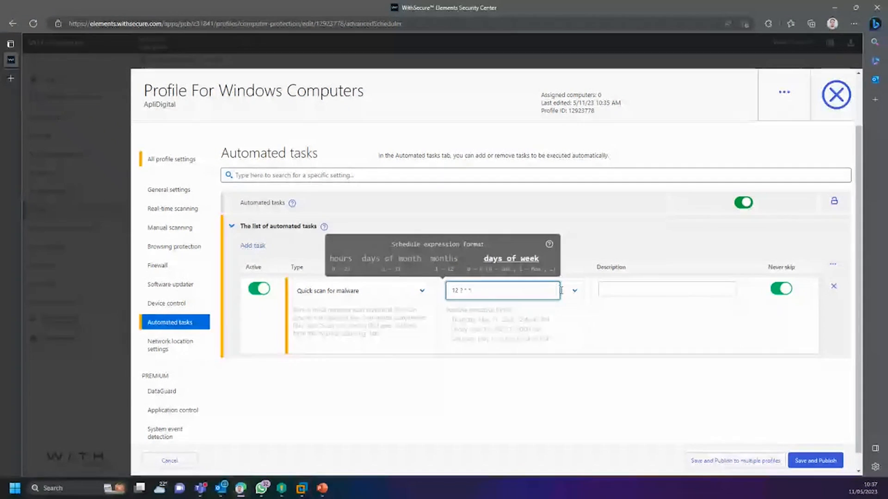
click(576, 294)
click(570, 260)
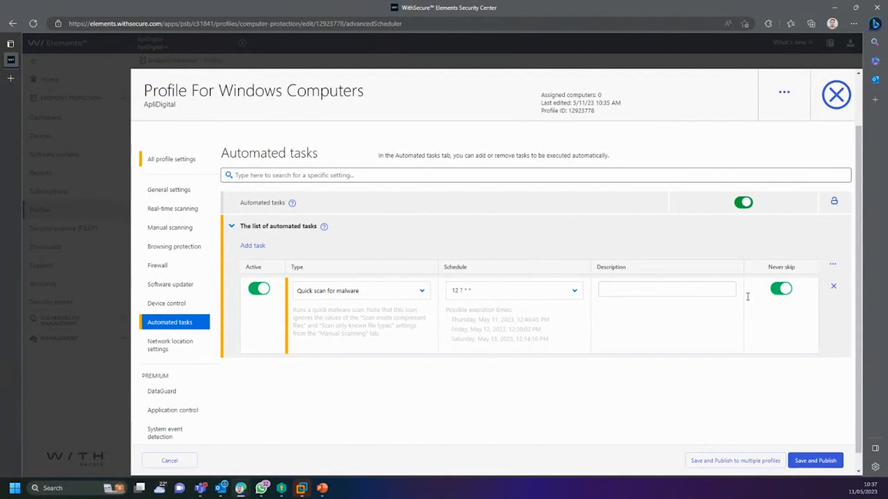
click(410, 296)
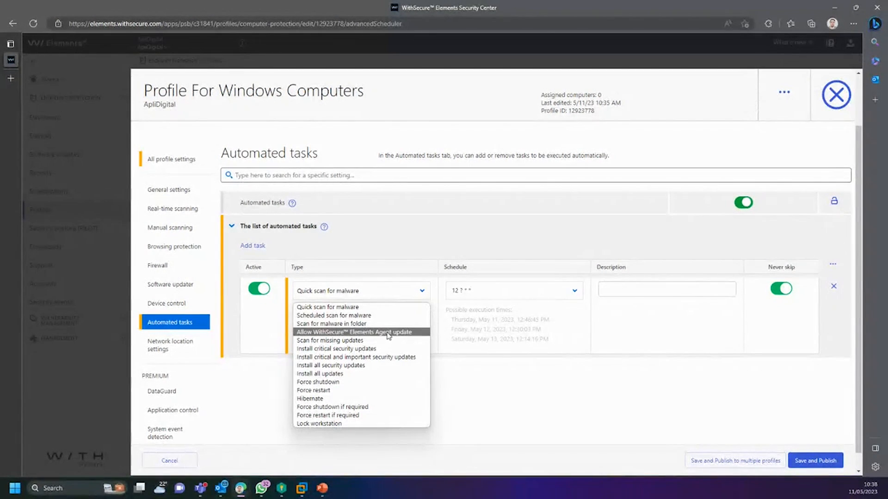
Step: Switch the task from Scan for missing updates to Install all updates, leaving the schedule at 12 ? * *
click(334, 342)
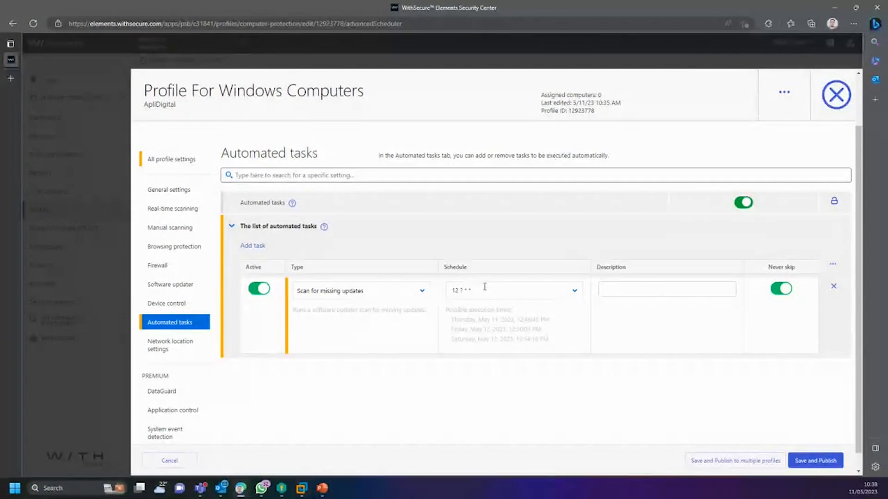
click(475, 300)
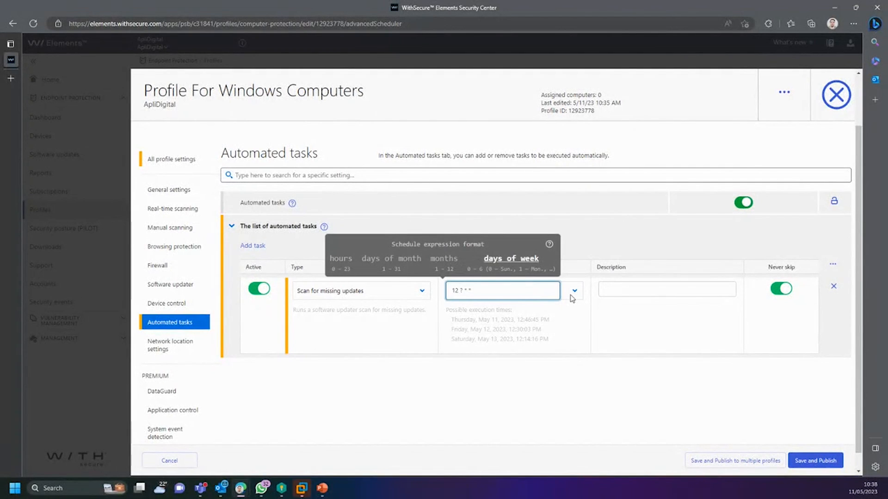
click(574, 296)
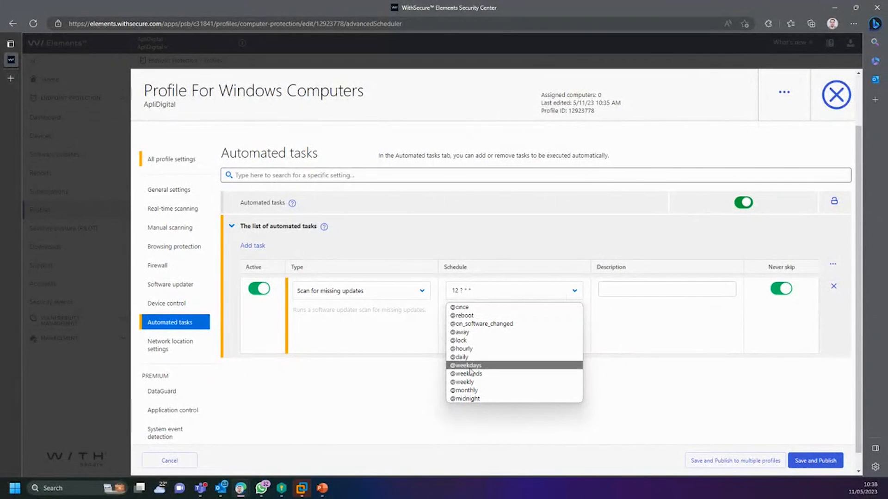
click(433, 252)
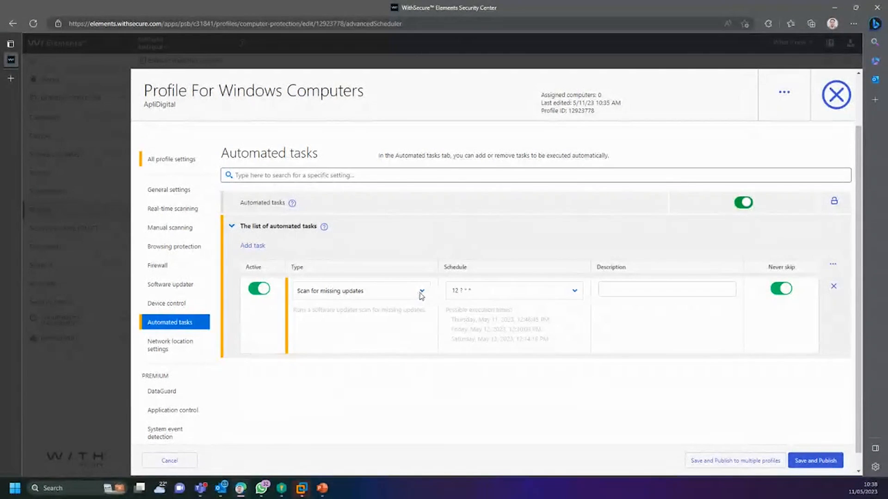
click(574, 296)
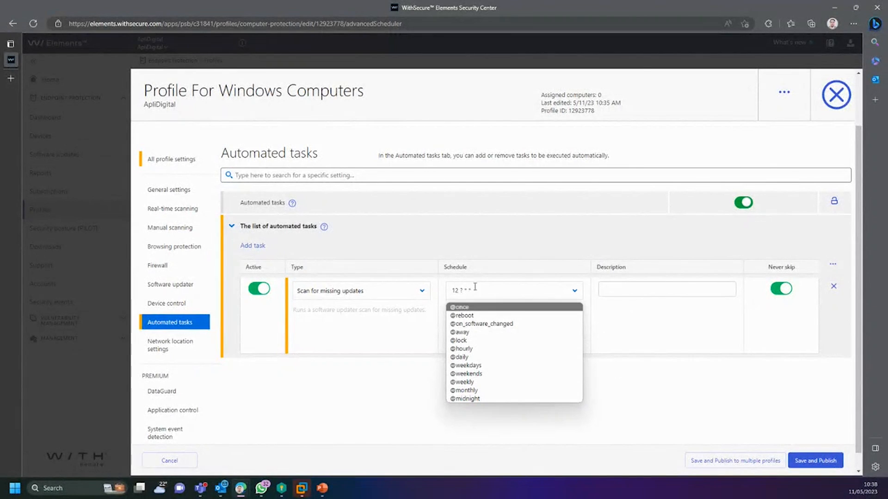
click(492, 246)
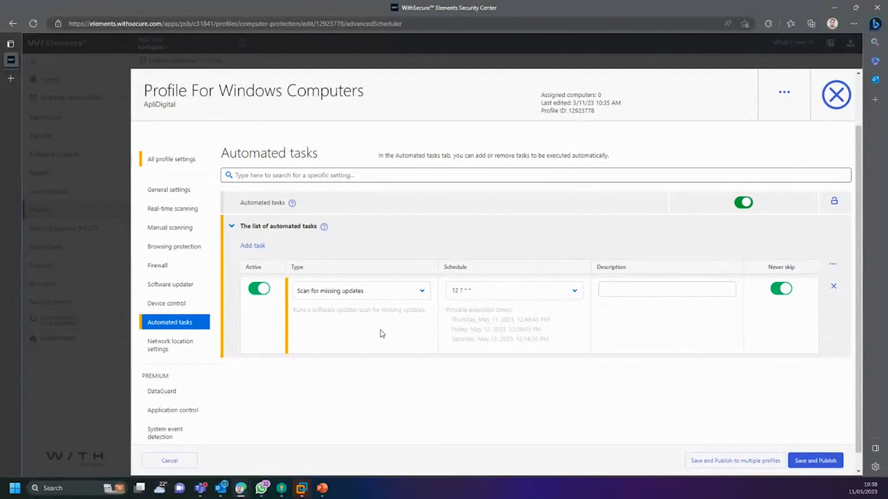
click(382, 293)
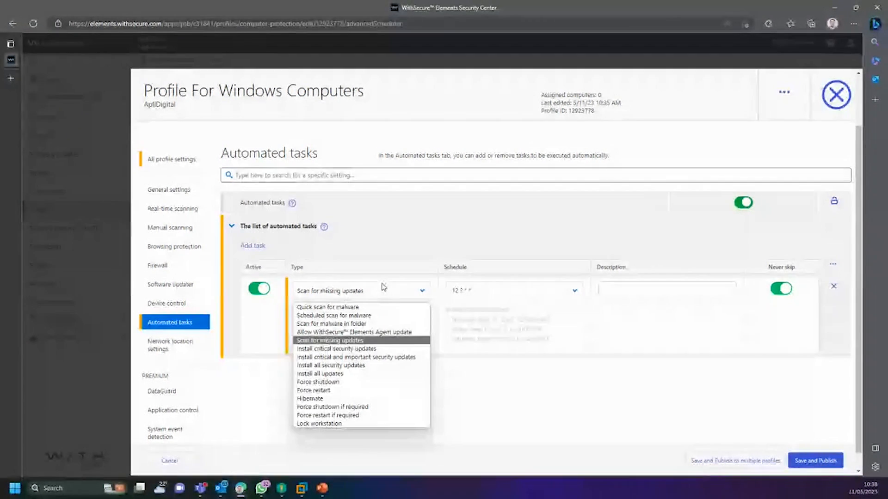
click(319, 379)
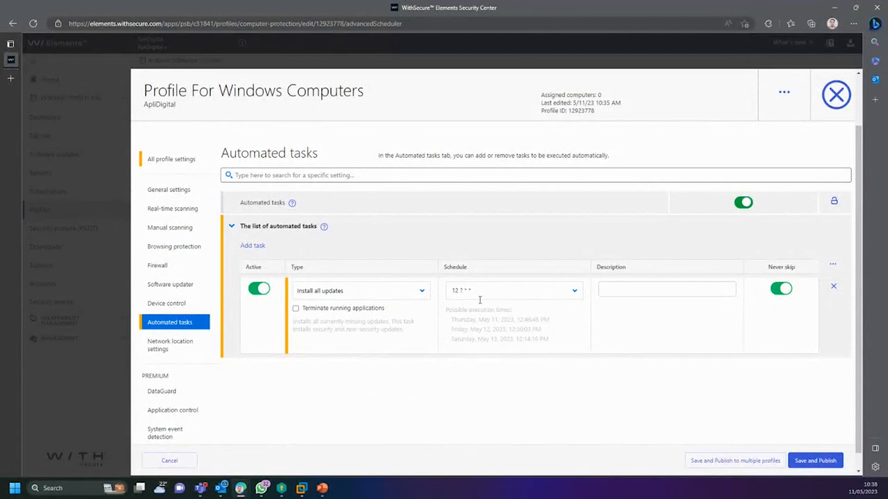
click(396, 290)
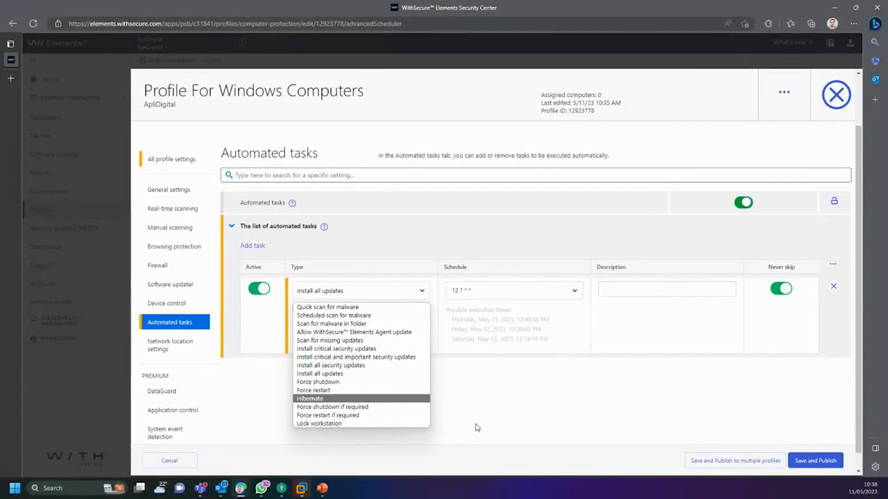
Step: Choose Install critical security updates as the automated task's type
click(350, 349)
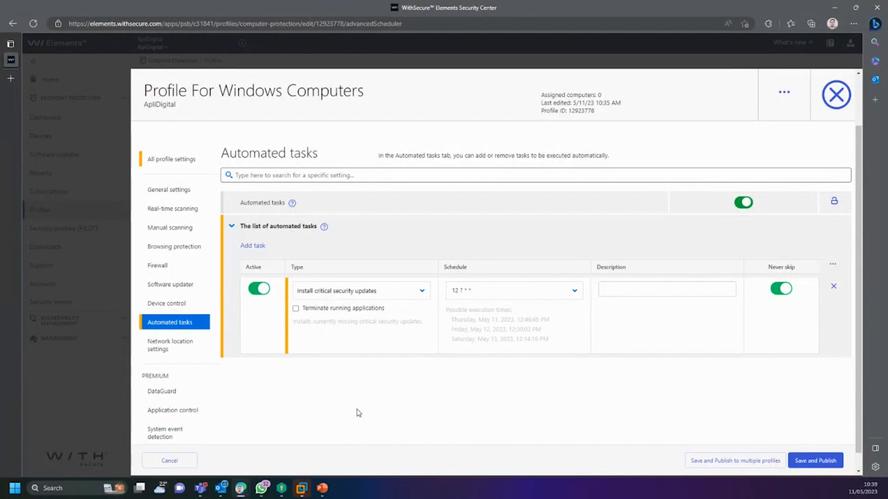
Step: Go to the Device control settings, showing device control off and no exclusions defined
click(183, 346)
click(199, 364)
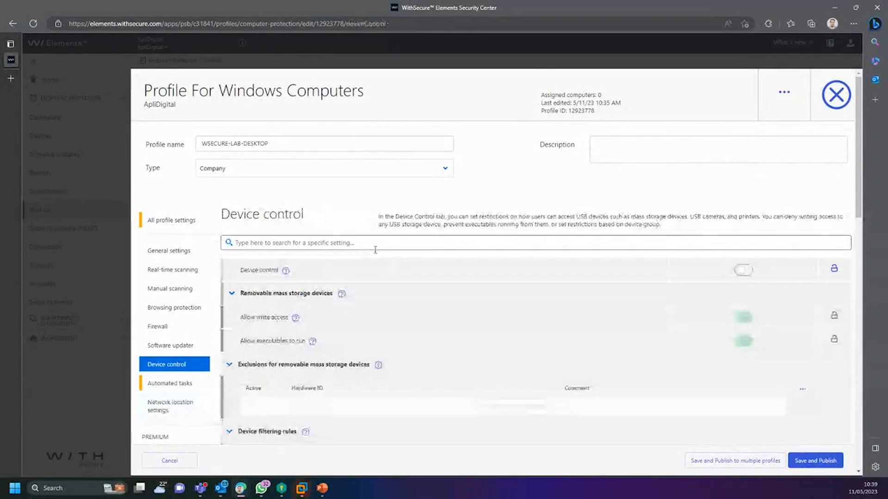
scroll(375, 365, down, 3)
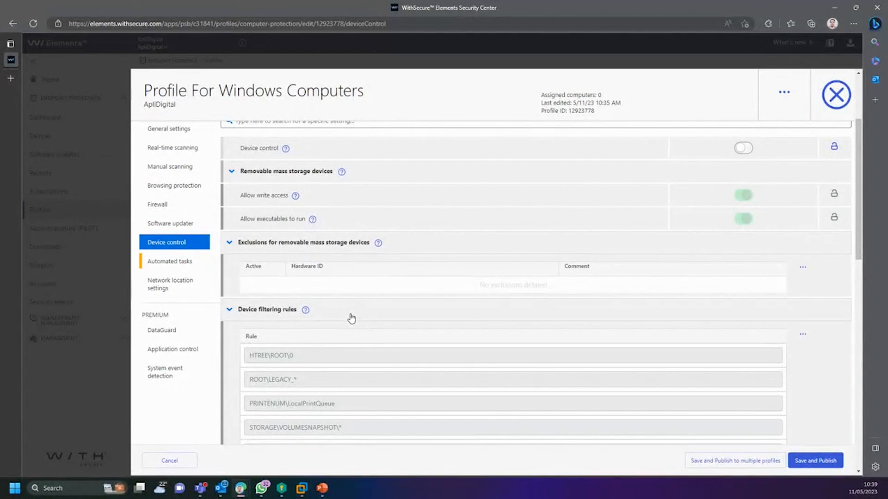
scroll(349, 319, up, 3)
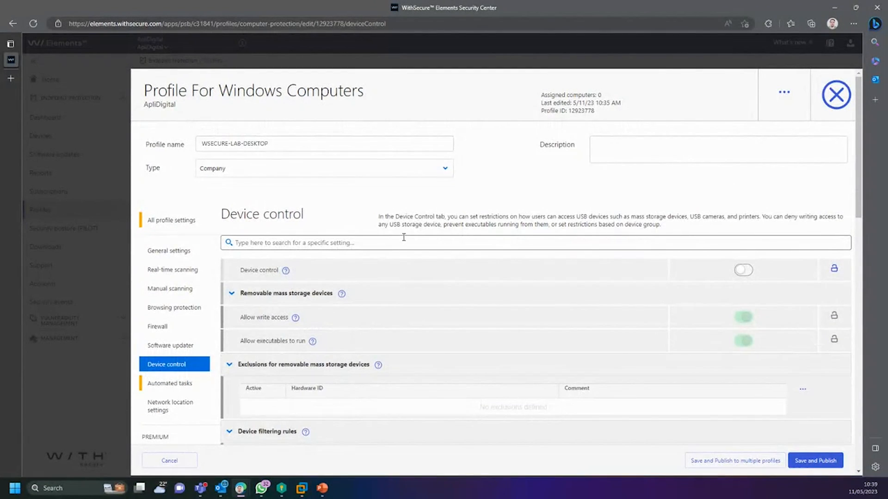
scroll(398, 241, down, 1)
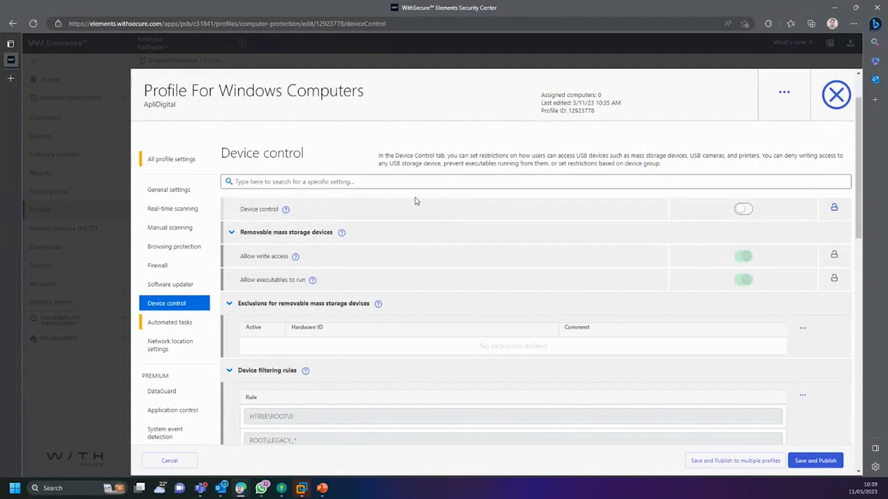
scroll(432, 228, down, 1)
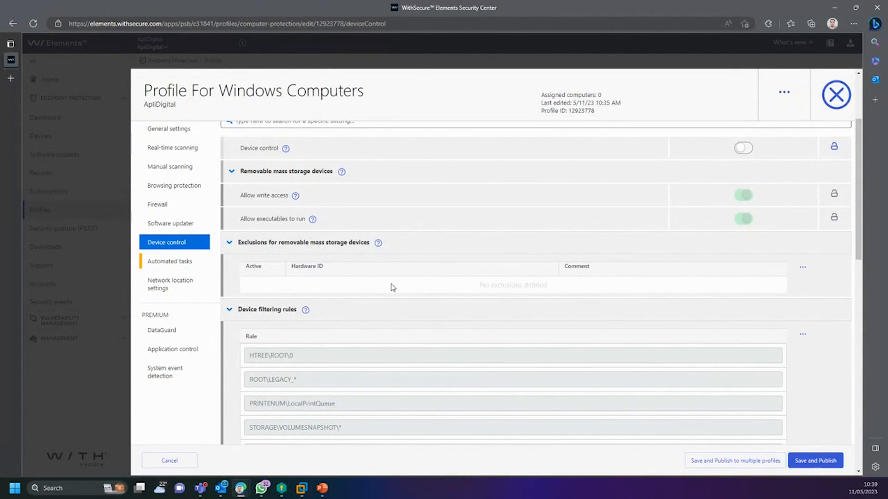
scroll(369, 299, up, 1)
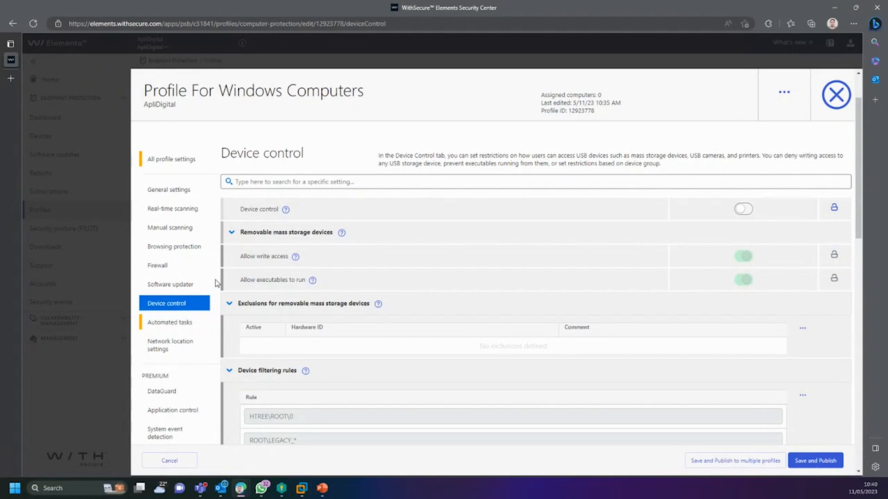
Step: Review the DeepGuard settings, highlighting the word DeepGuard in its description
scroll(198, 369, down, 2)
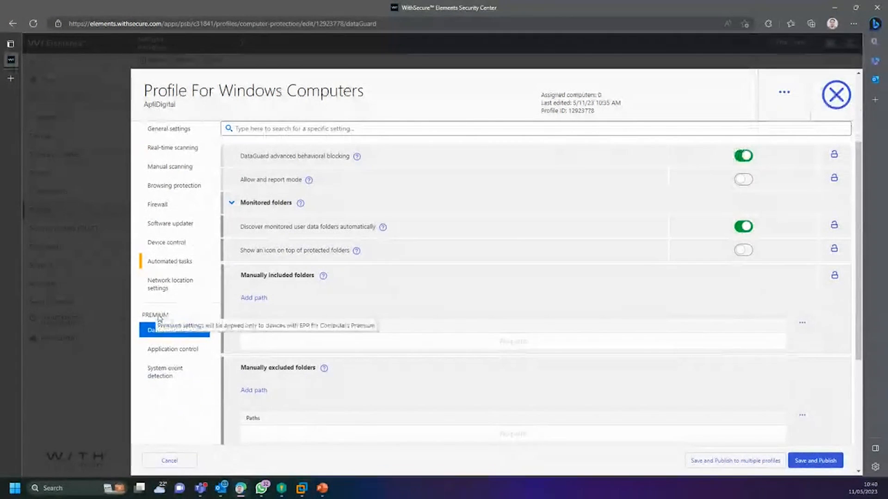
mouse_move(168, 319)
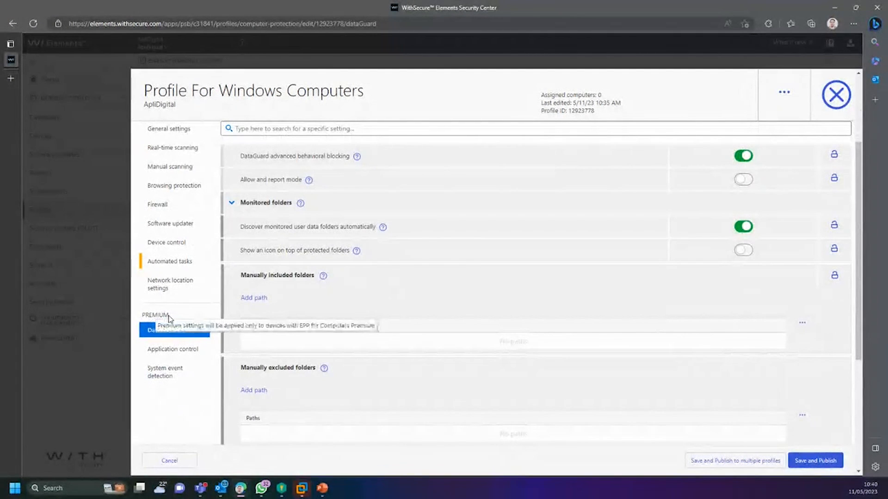
scroll(258, 350, up, 3)
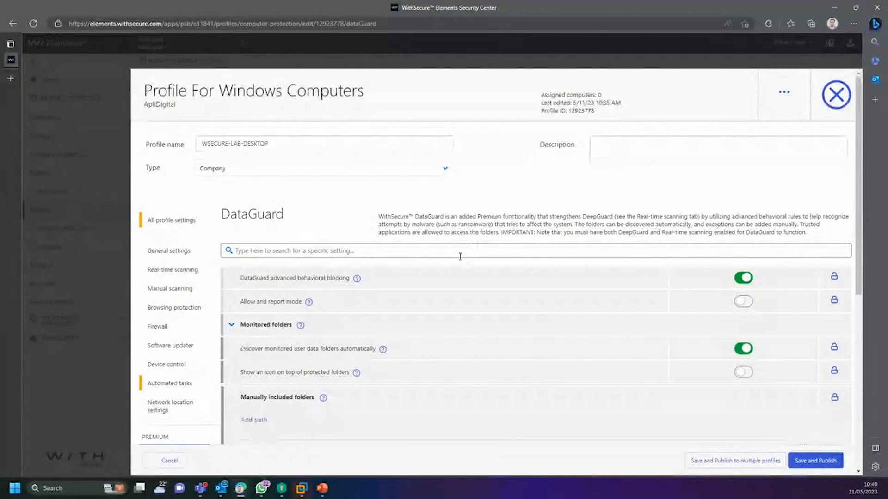
double_click(605, 217)
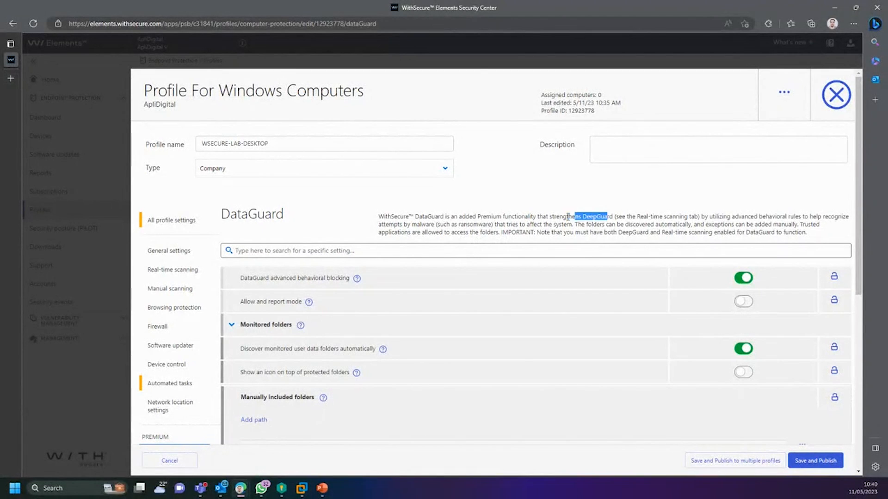
scroll(455, 282, down, 5)
Step: Look over the Application control and System event detection settings
click(185, 227)
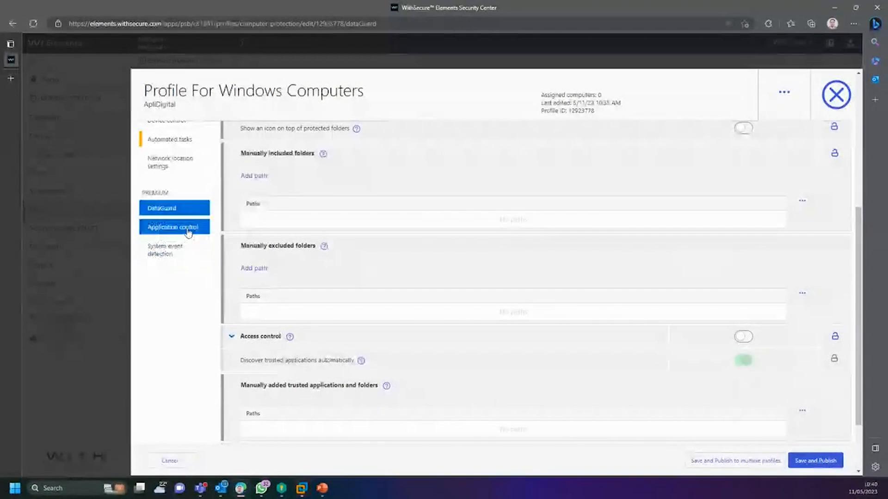
scroll(202, 377, down, 4)
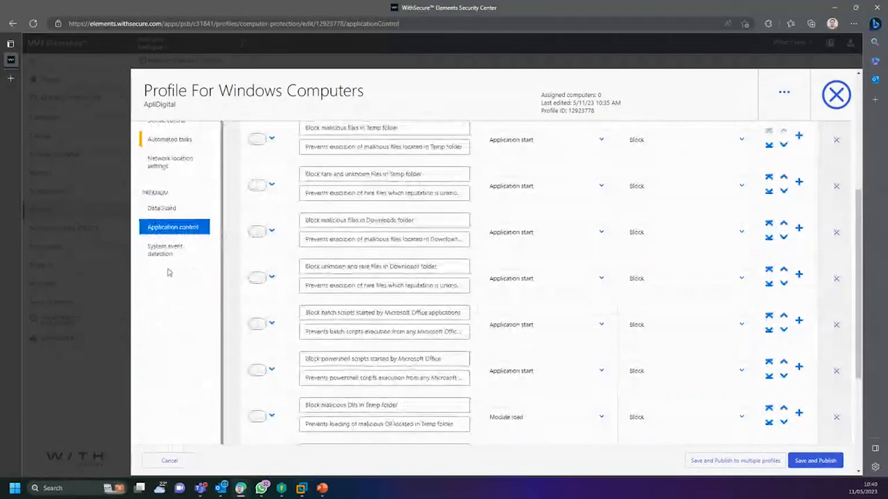
click(165, 263)
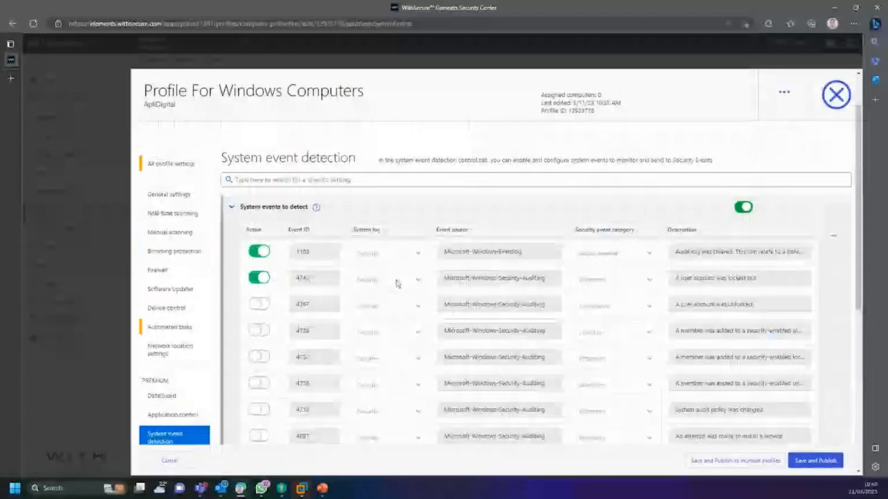
scroll(393, 289, down, 3)
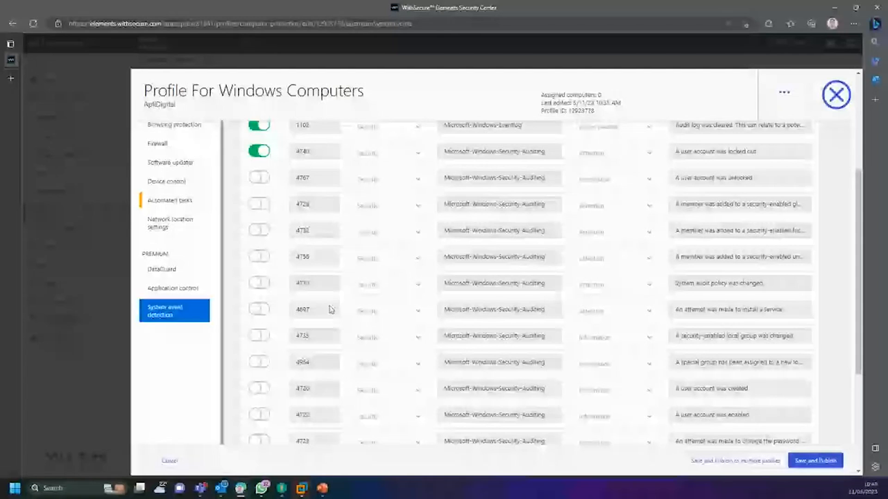
Step: Return to DataGuard, showing automatic folder discovery on and no manual folder paths
click(171, 269)
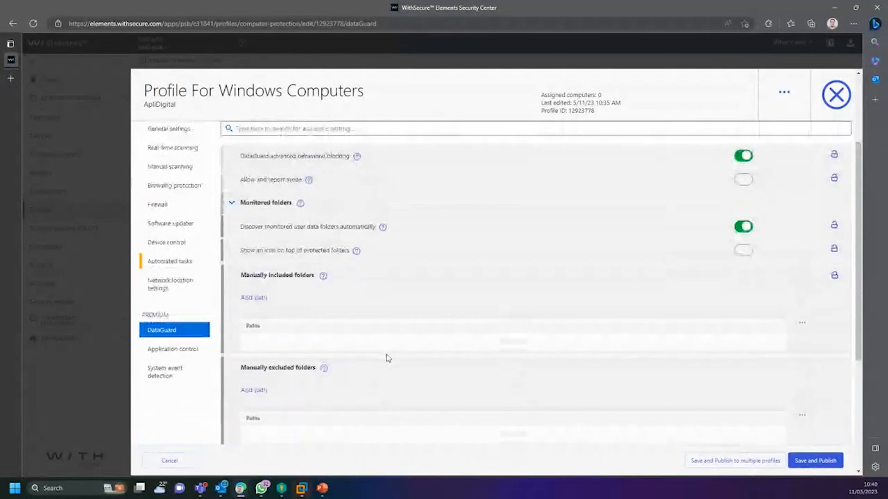
drag(485, 156, 668, 157)
click(668, 158)
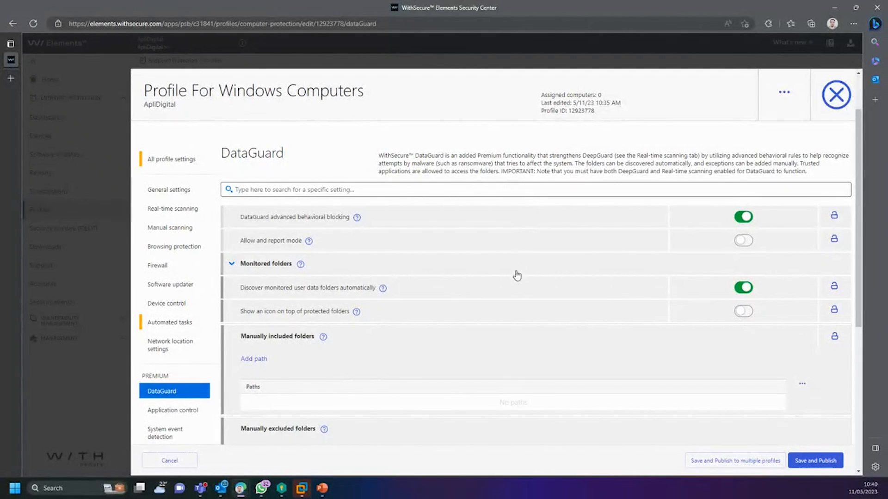
scroll(479, 326, down, 1)
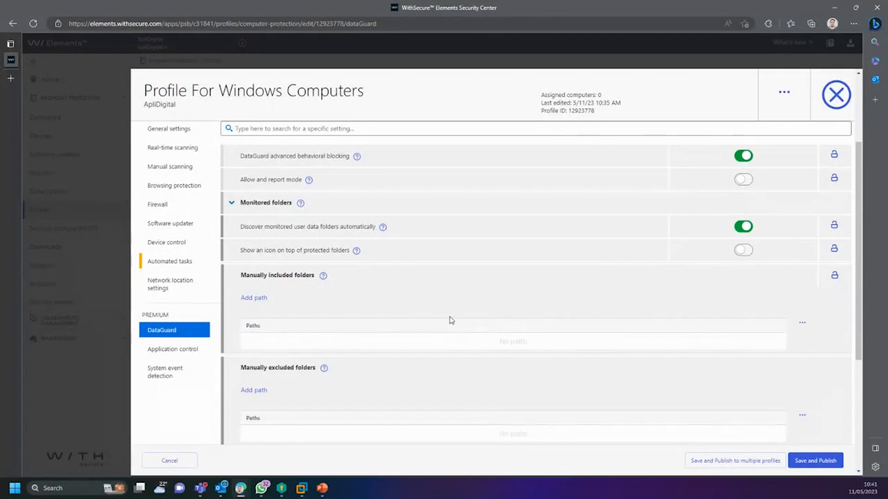
scroll(473, 363, up, 2)
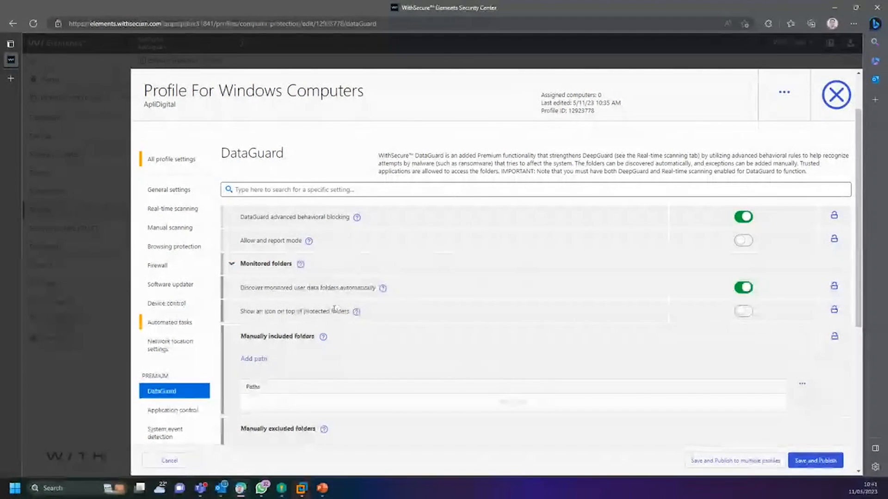
scroll(336, 311, down, 3)
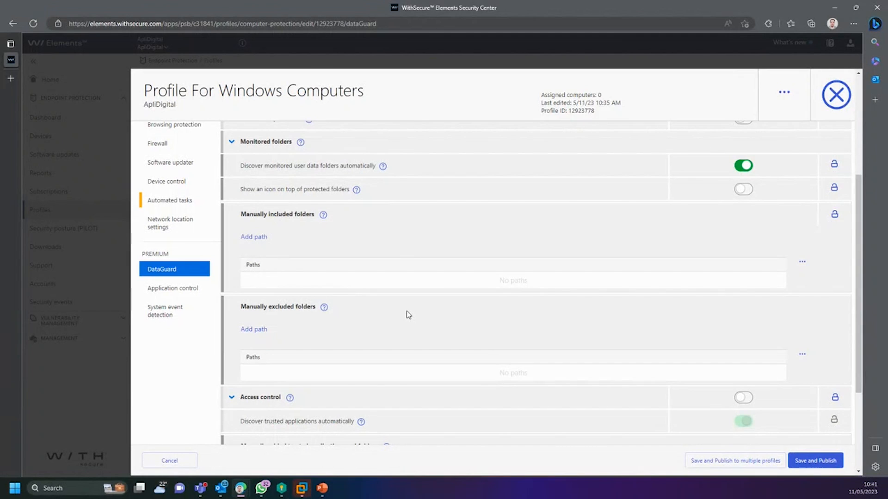
Step: Show Application control settings and check the first rule's Event choices without changing them
click(176, 298)
scroll(383, 300, down, 3)
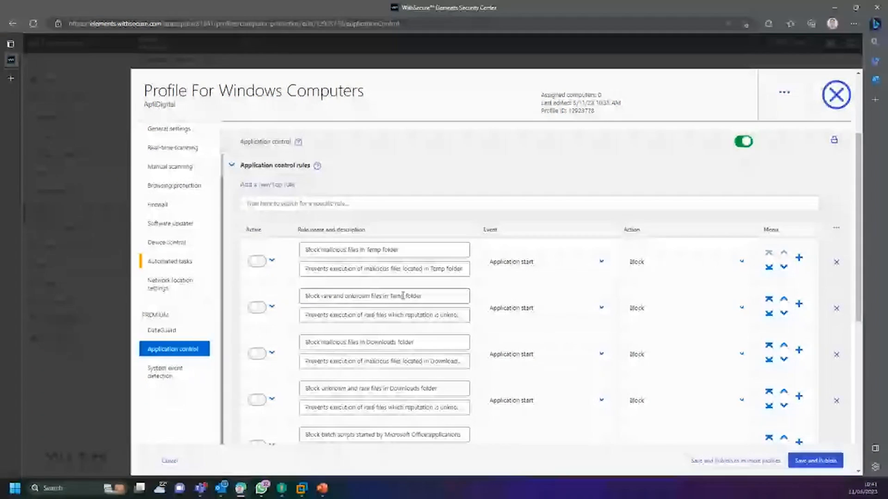
click(535, 262)
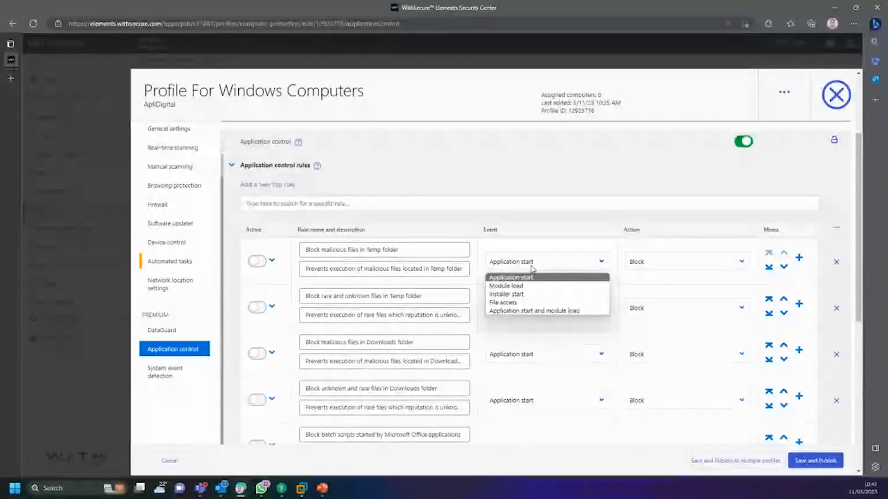
click(378, 250)
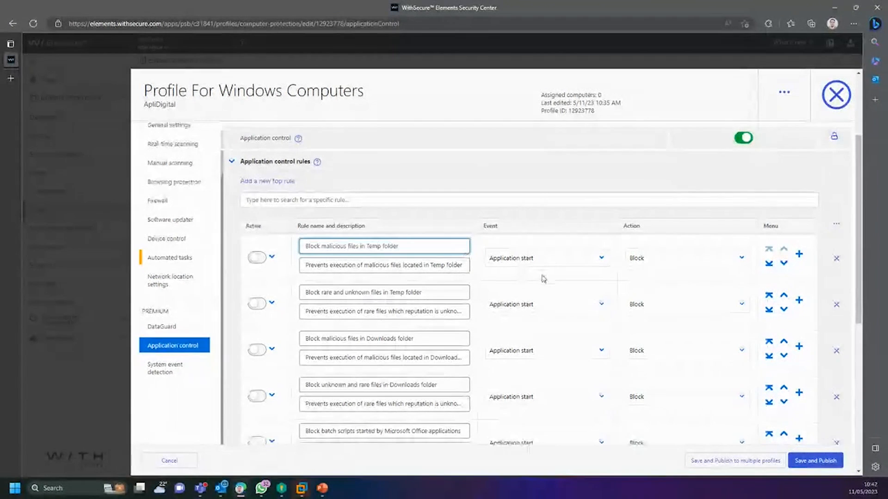
scroll(542, 277, down, 1)
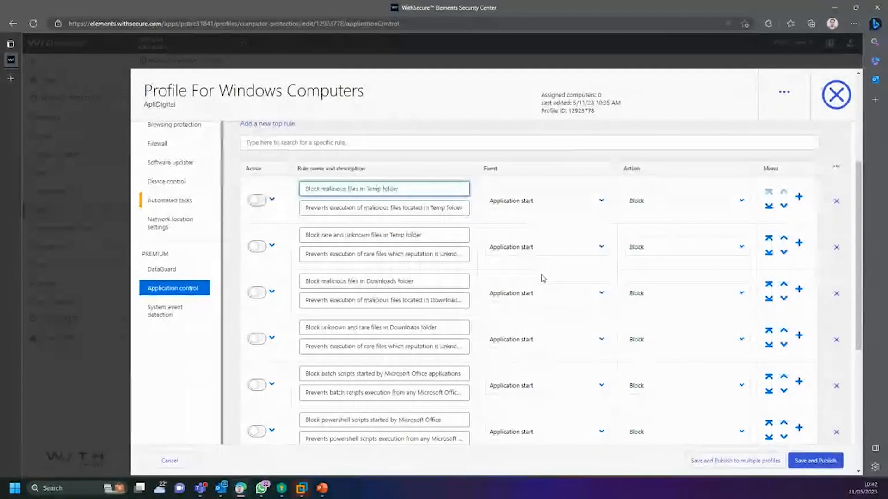
scroll(542, 278, up, 2)
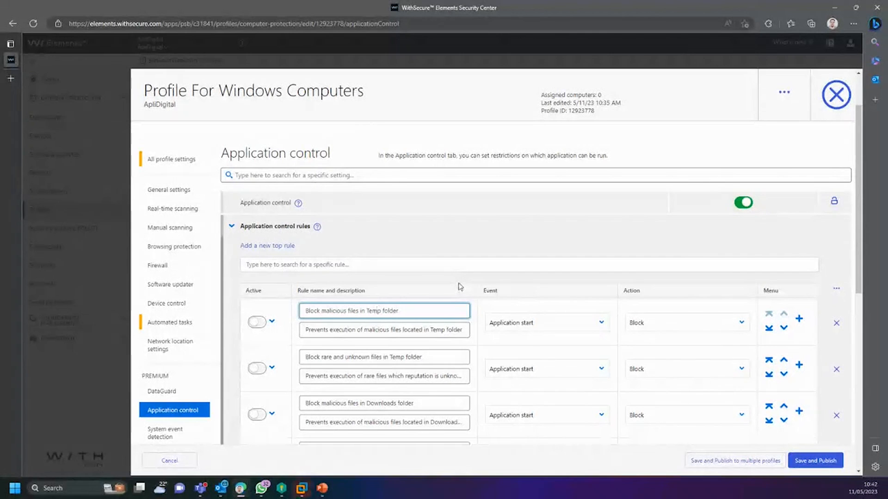
scroll(459, 284, down, 2)
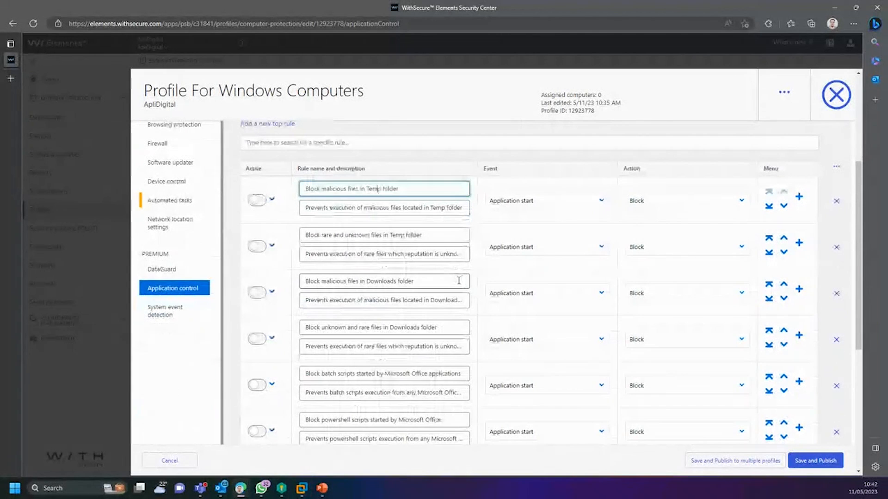
Step: Expand the Block malicious files in Downloads folder rule to show its conditions
click(272, 292)
scroll(430, 337, down, 1)
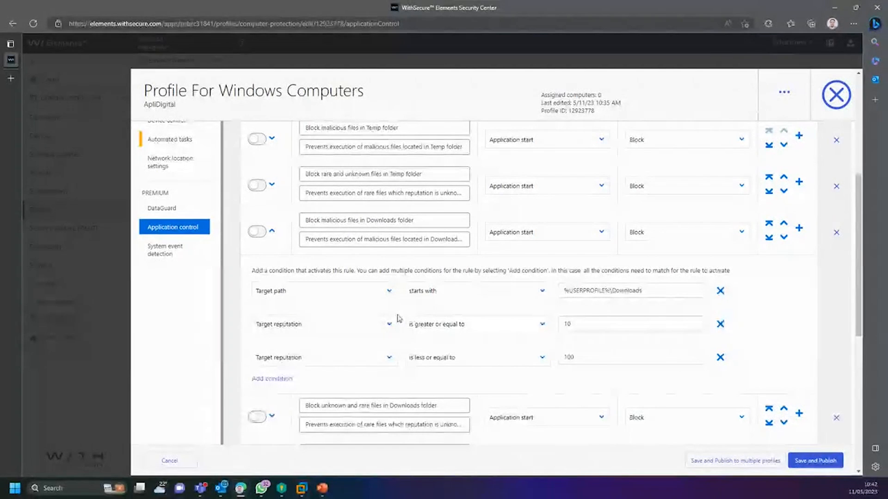
scroll(196, 319, up, 1)
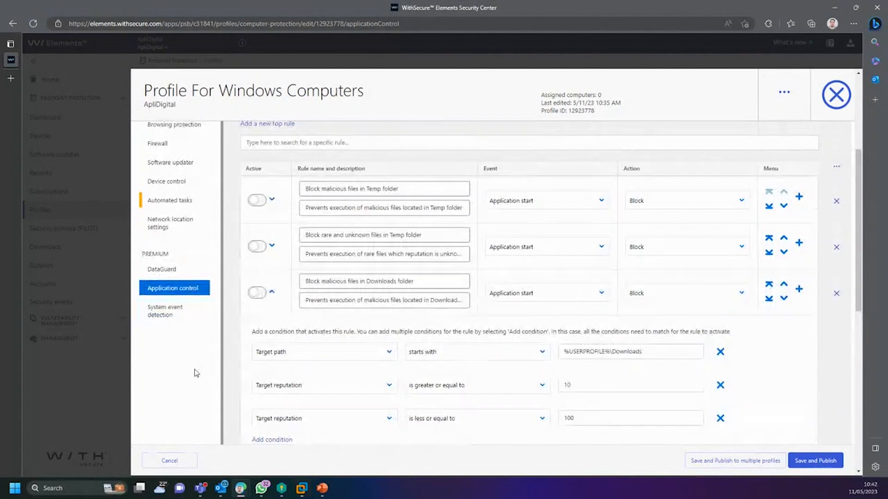
scroll(196, 352, down, 3)
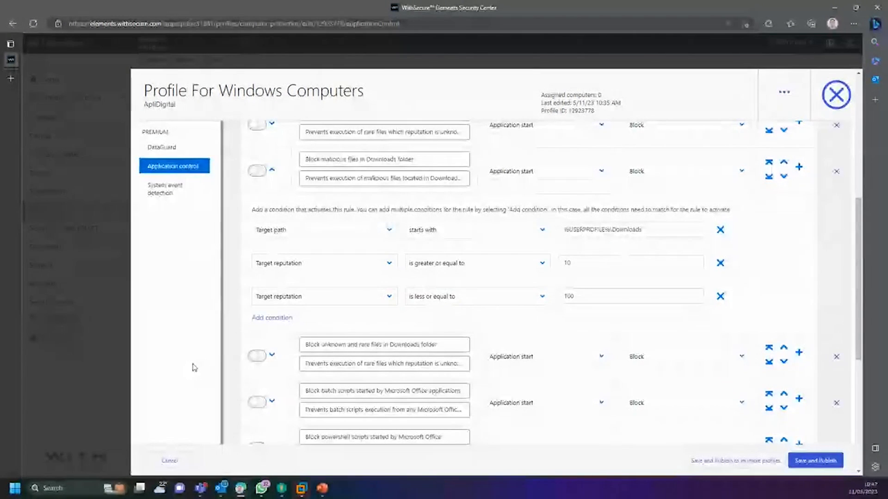
scroll(193, 370, up, 5)
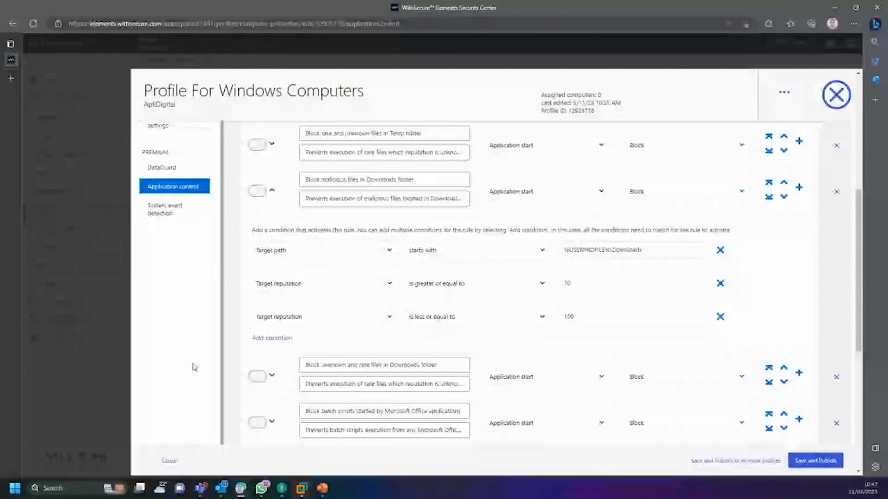
scroll(495, 295, down, 3)
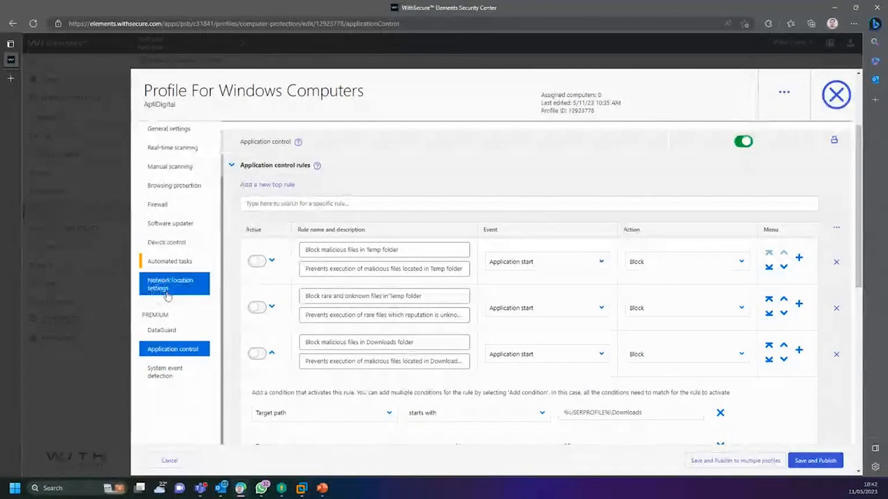
scroll(153, 287, up, 3)
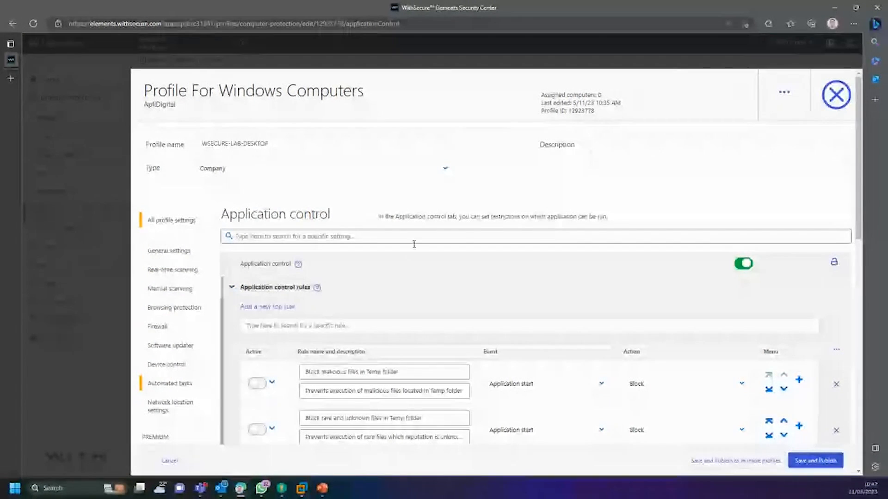
scroll(414, 245, down, 3)
Step: Save and publish the Windows computers profile with its Global rule on Allow all applications, then close it
click(232, 168)
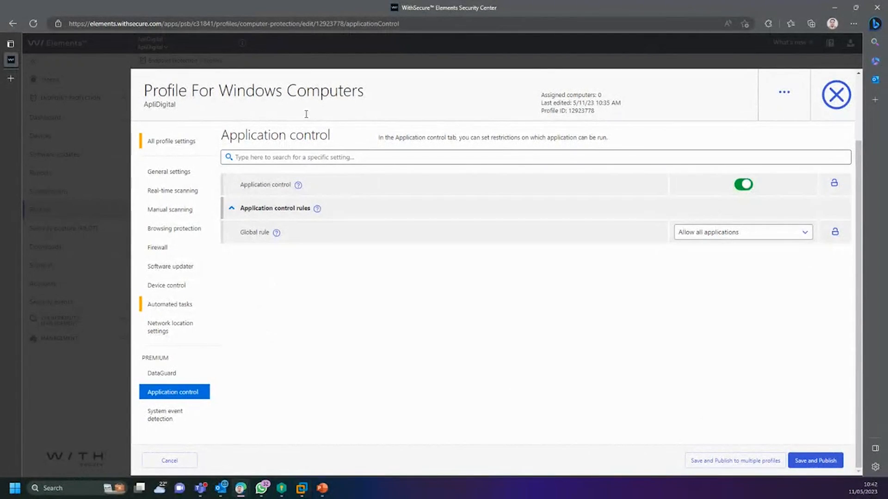
scroll(336, 317, up, 2)
scroll(336, 317, down, 2)
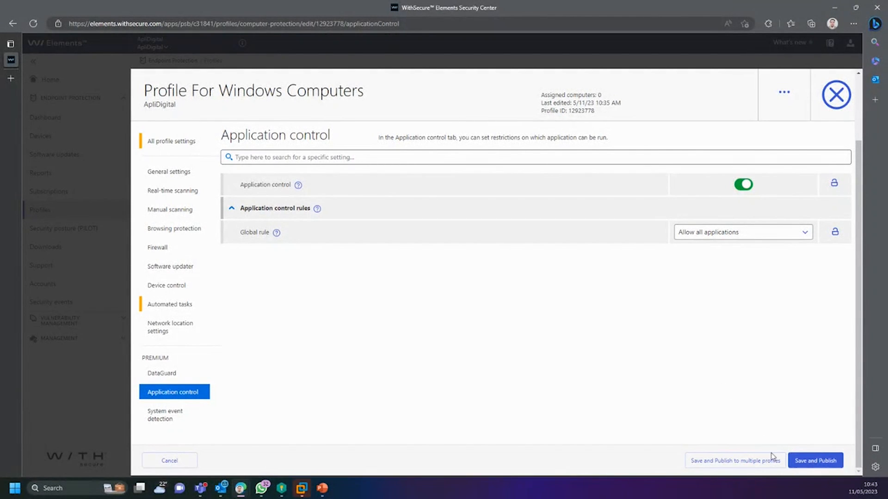
click(817, 461)
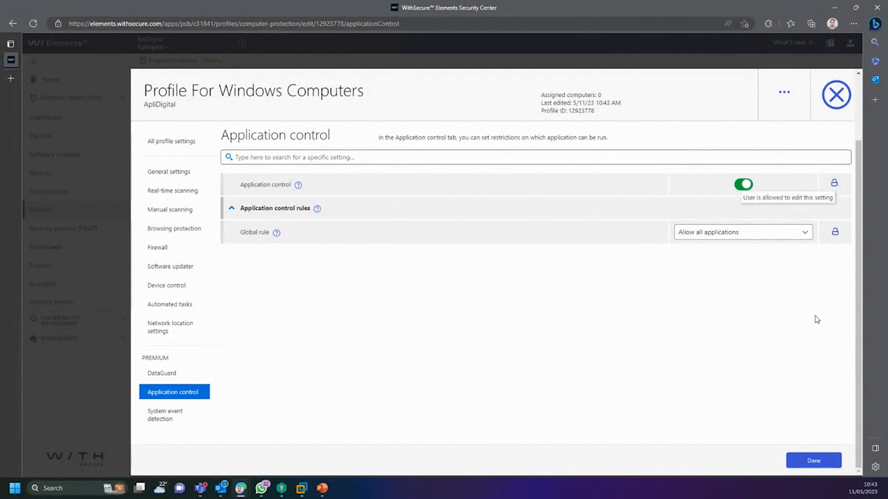
click(811, 461)
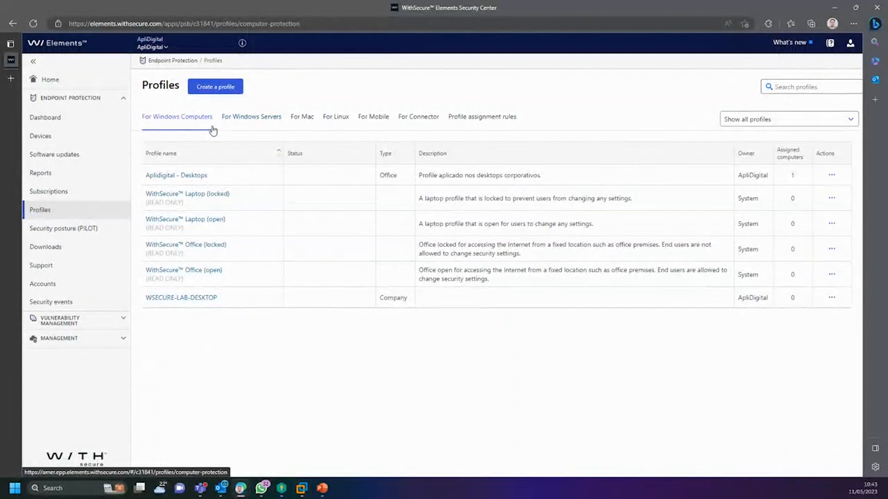
Step: Browse the Windows servers, Mac, Linux, mobile and Connector profile lists and Profile assignment rules
click(184, 125)
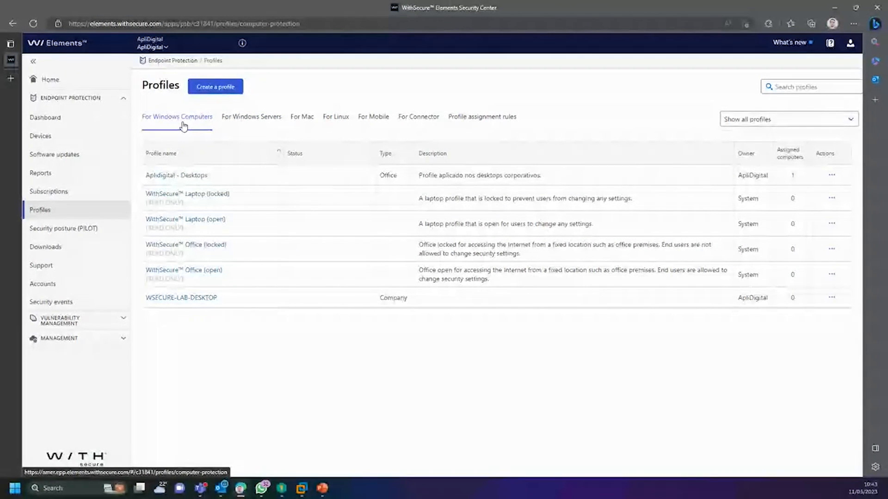
click(258, 124)
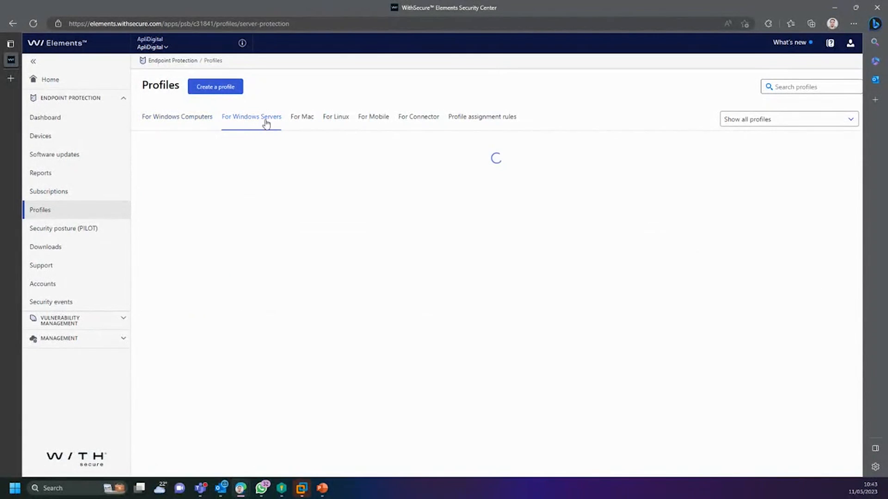
click(302, 124)
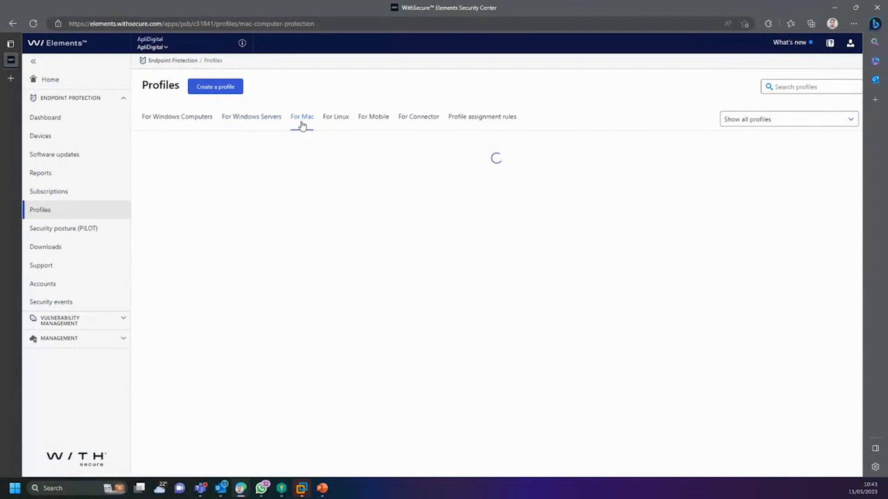
click(334, 125)
click(373, 126)
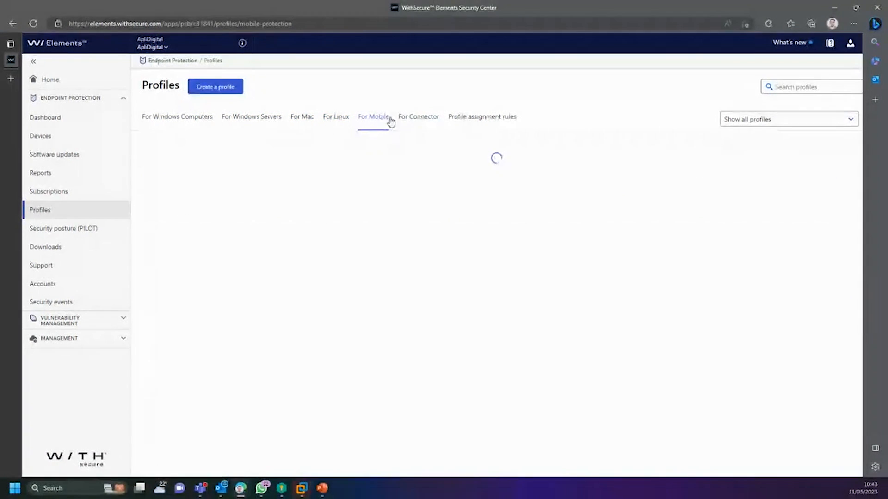
click(415, 124)
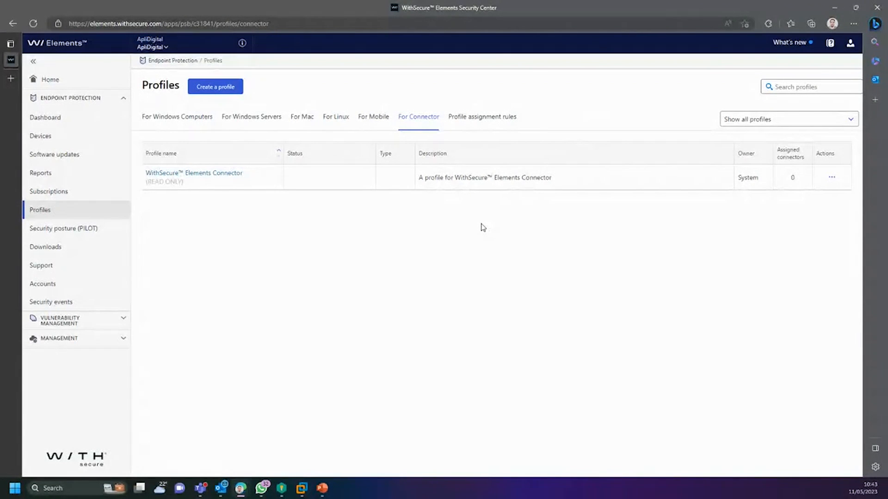
click(481, 122)
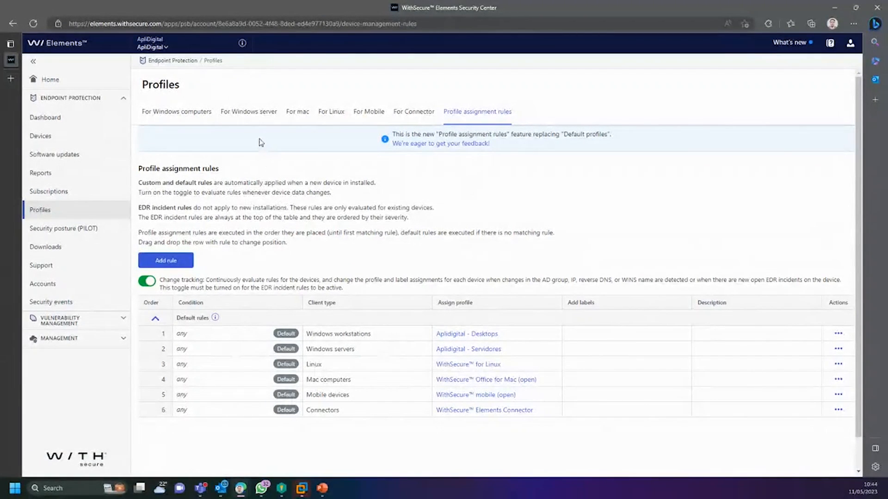
Step: Start and cancel a new Windows computers profile, then go to Security posture (PILOT)
click(188, 112)
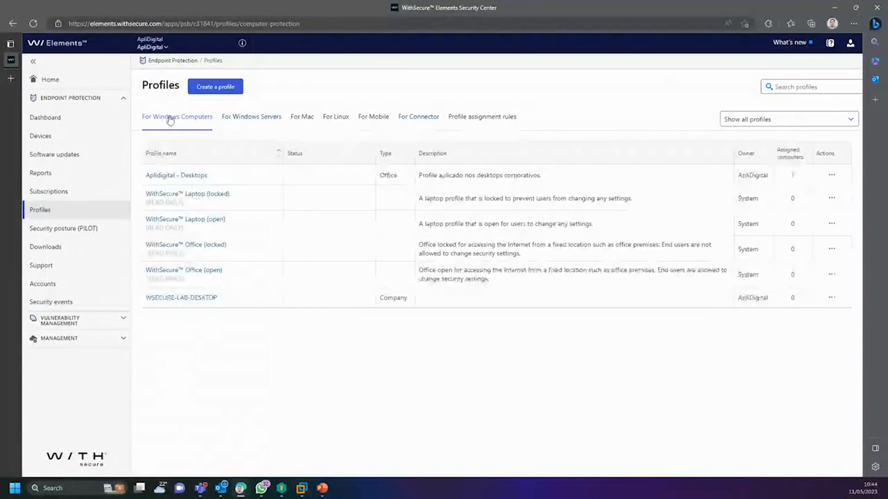
click(212, 88)
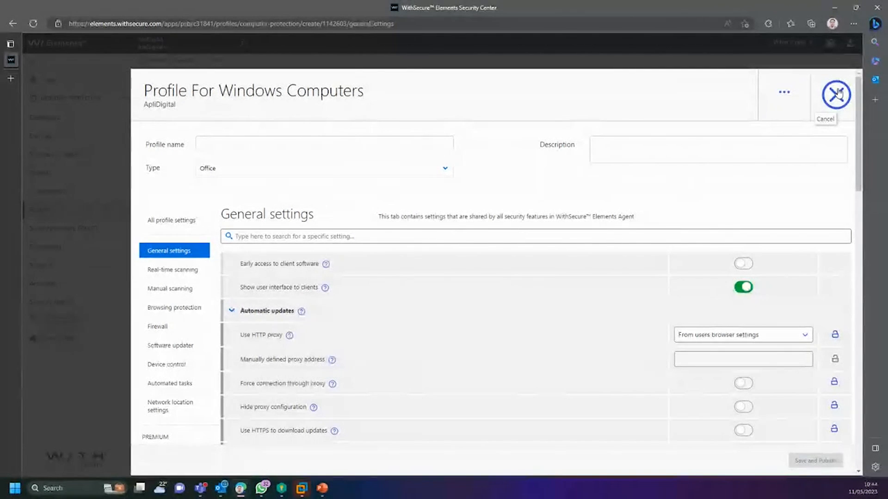
click(837, 93)
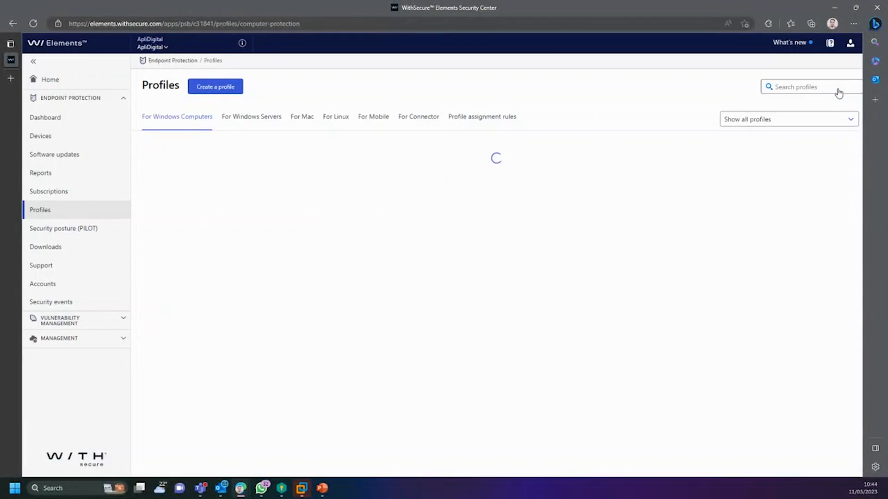
click(70, 214)
click(74, 228)
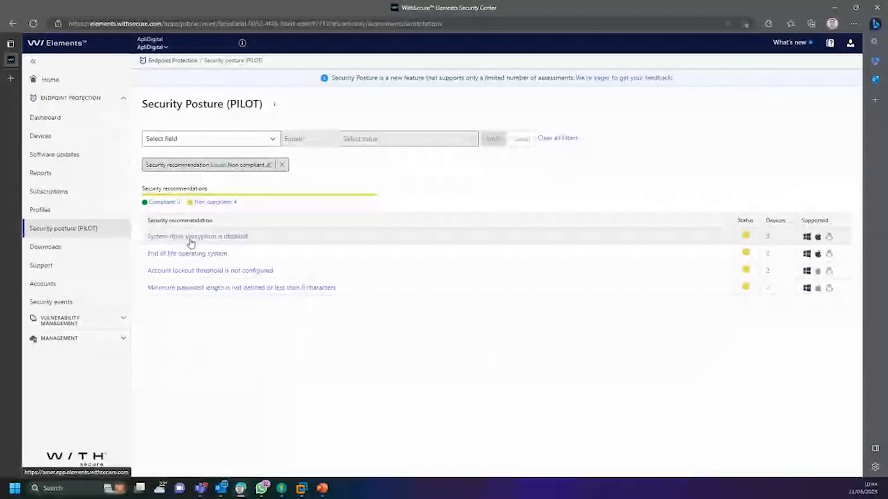
Step: Read the System drive encryption and End of life OS details, then list the 2 affected devices
click(190, 238)
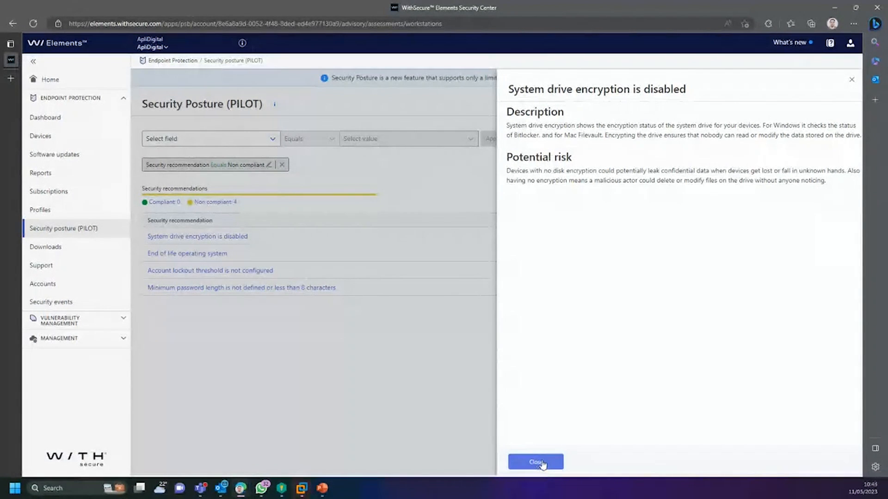
click(541, 464)
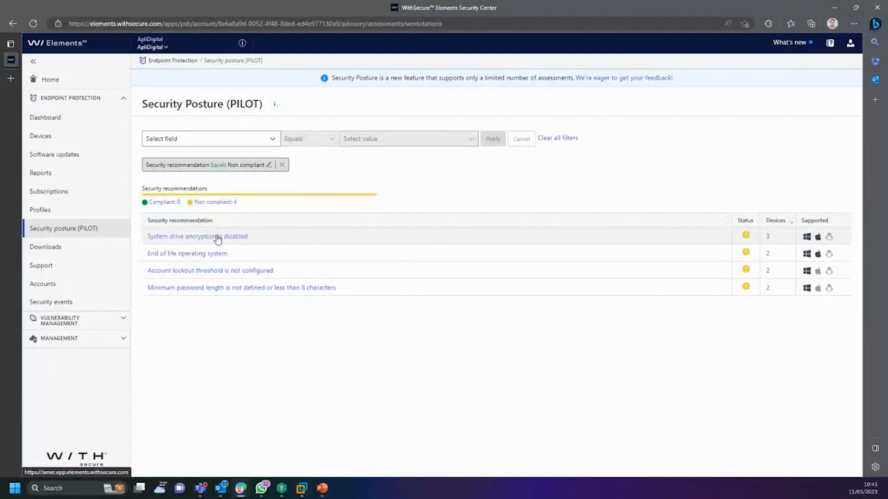
click(163, 257)
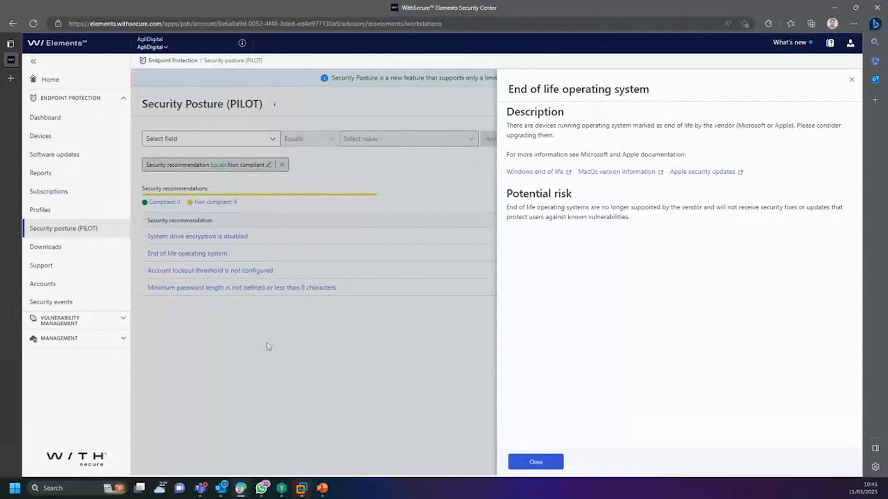
click(536, 462)
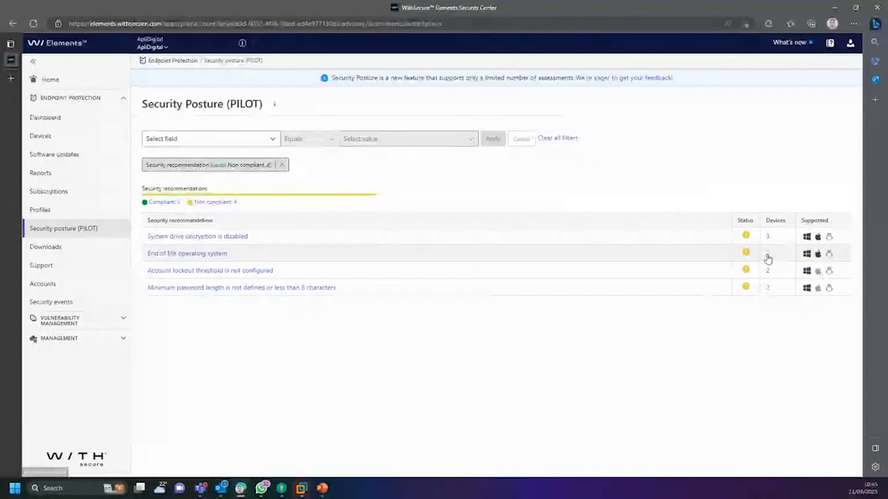
click(767, 257)
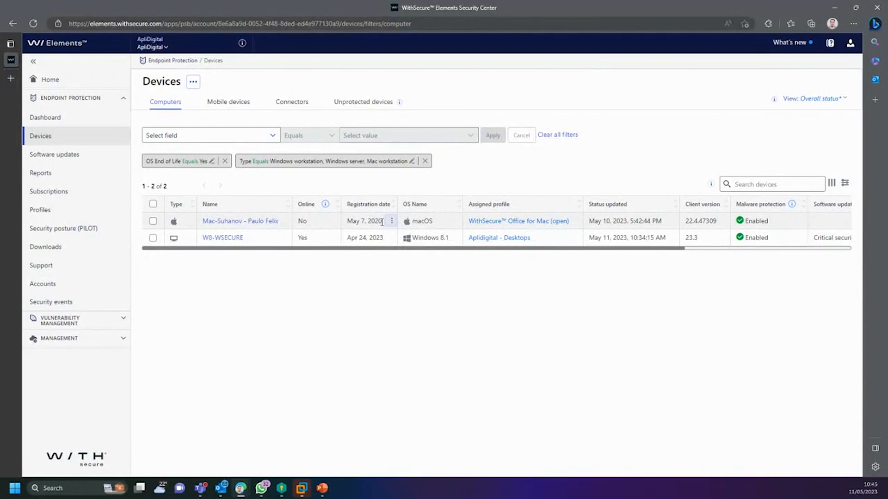
drag(383, 222, 331, 225)
click(390, 278)
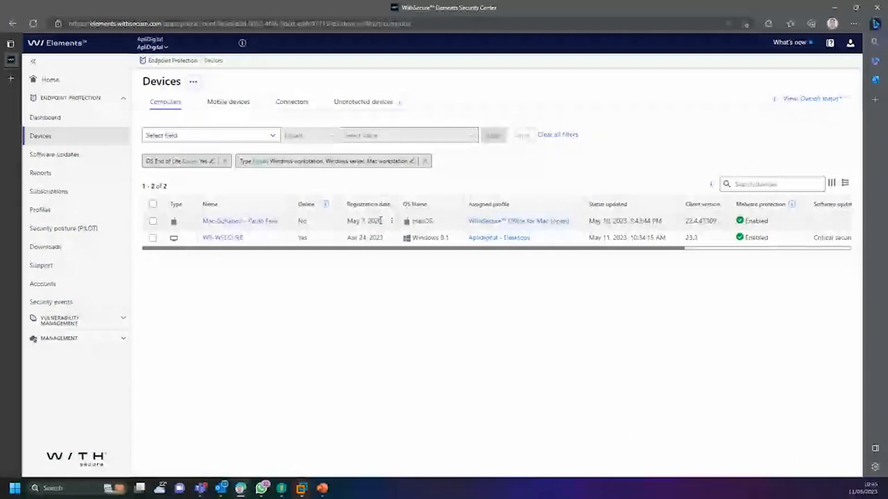
drag(380, 220, 351, 220)
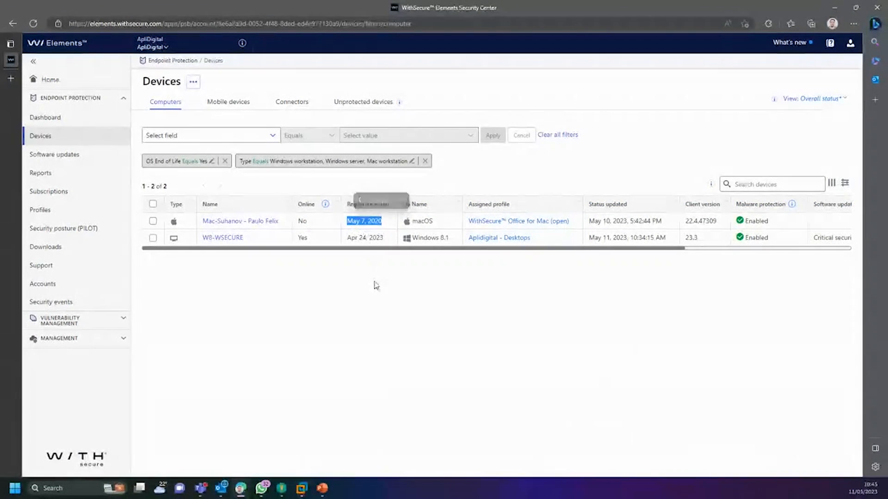
click(357, 290)
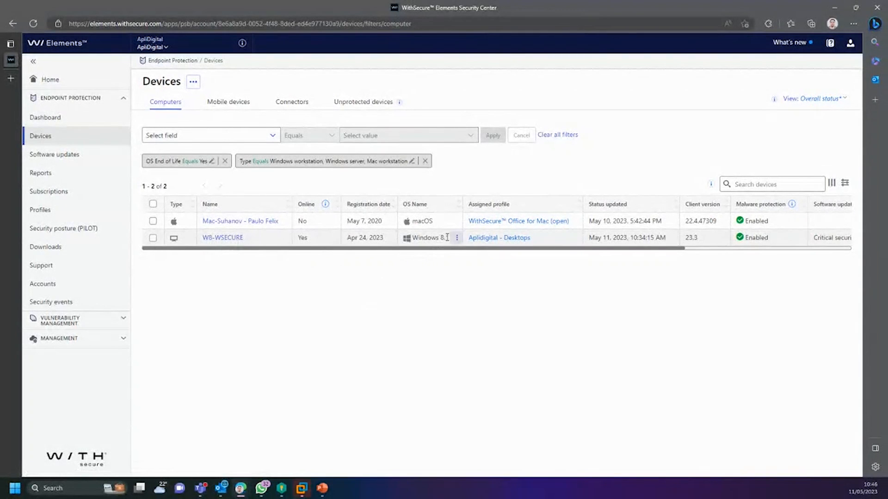
drag(412, 237, 451, 237)
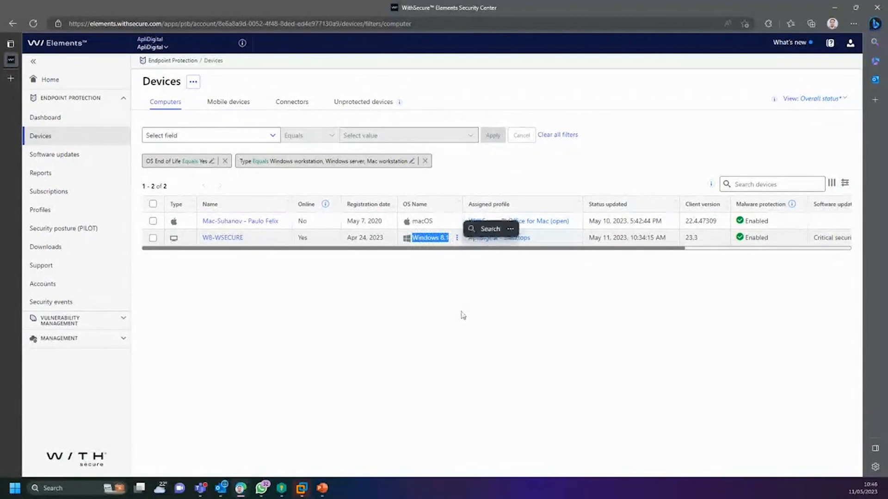
click(455, 349)
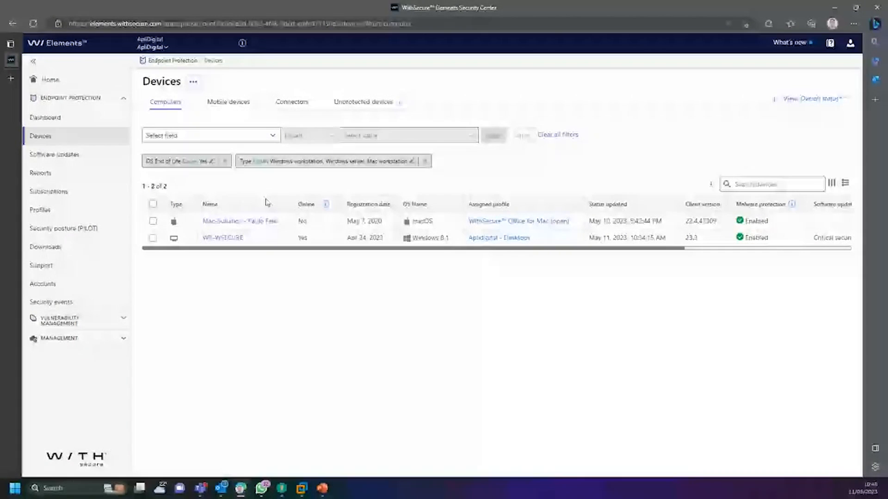
Step: Read the Account lockout threshold and Minimum password length recommendation details, then close them
click(88, 228)
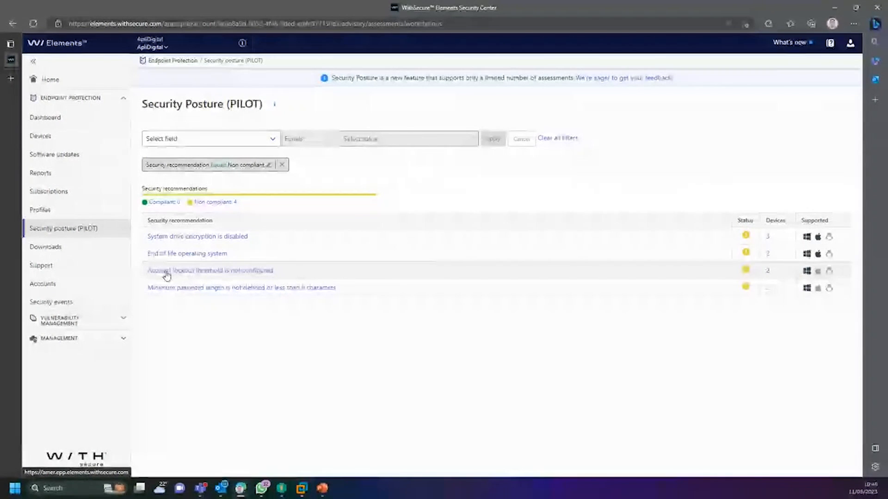
click(236, 272)
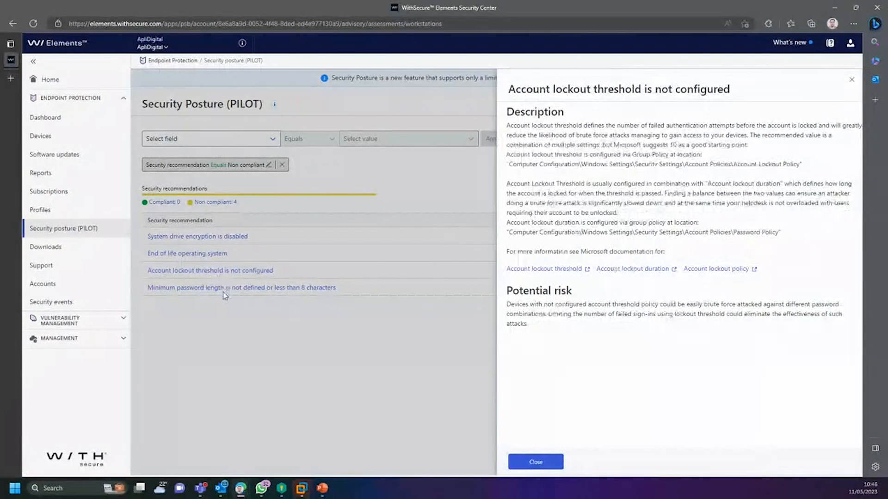
click(536, 461)
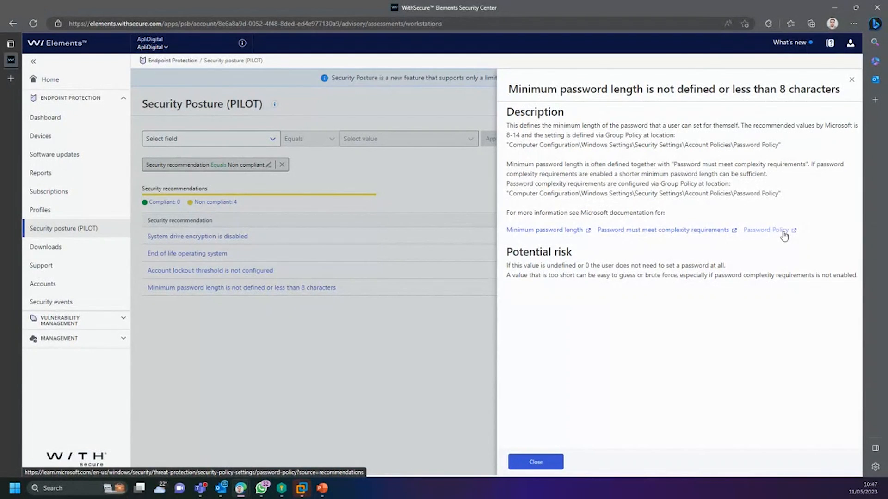
click(285, 334)
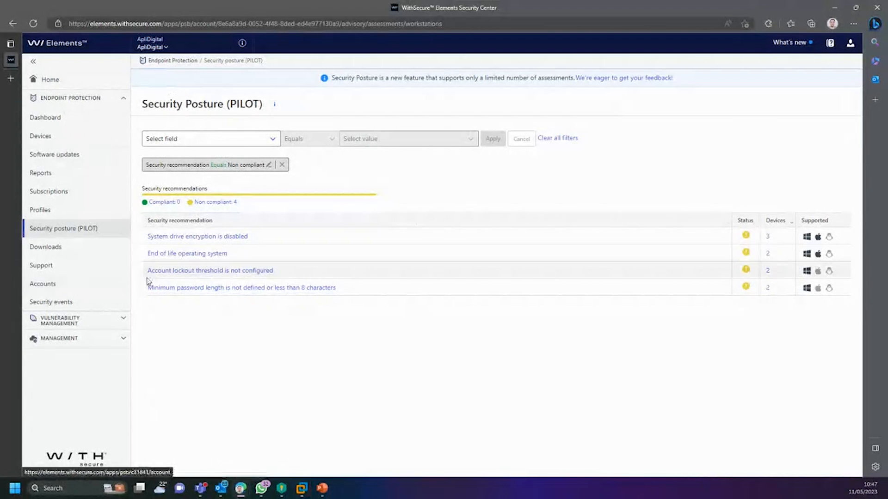
click(88, 303)
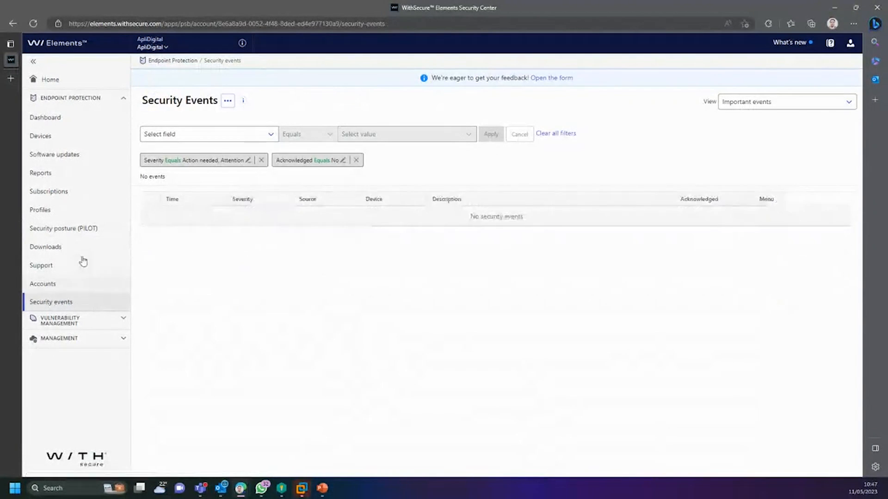
drag(154, 101, 200, 104)
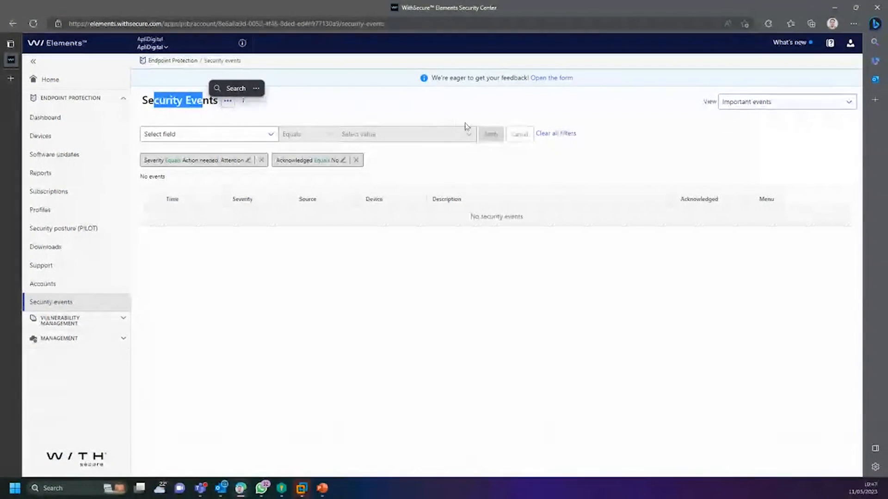
click(374, 110)
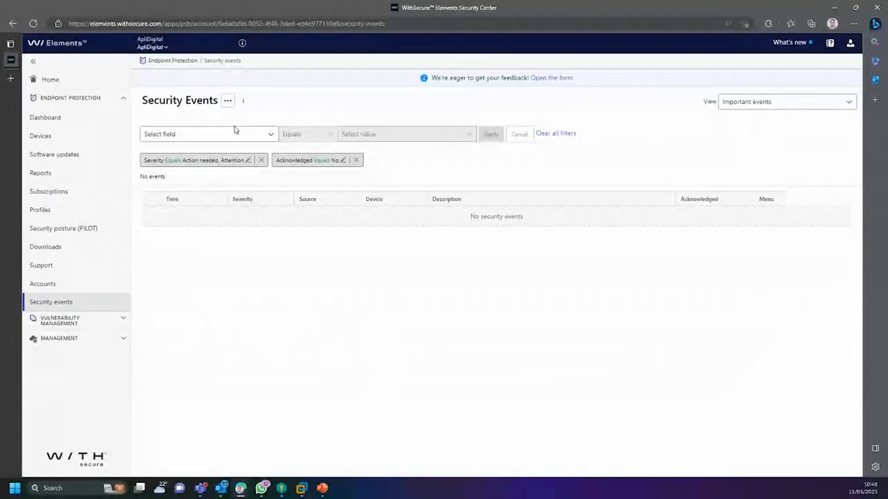
click(237, 140)
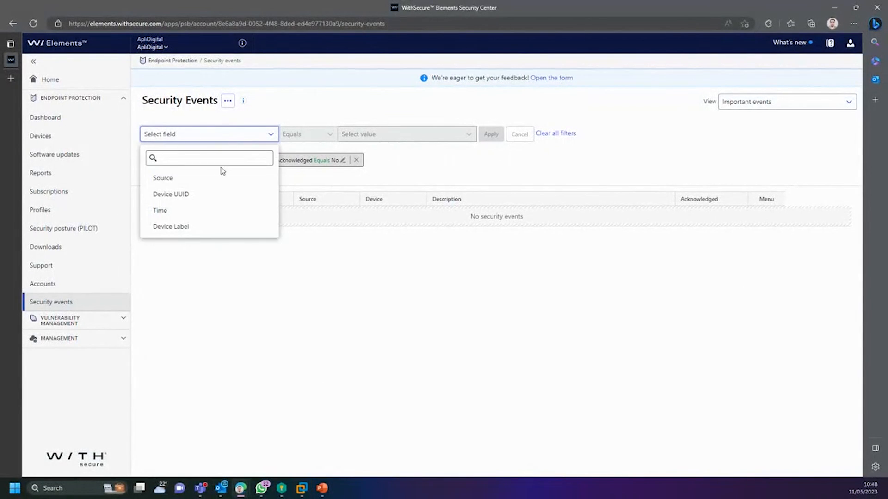
click(390, 158)
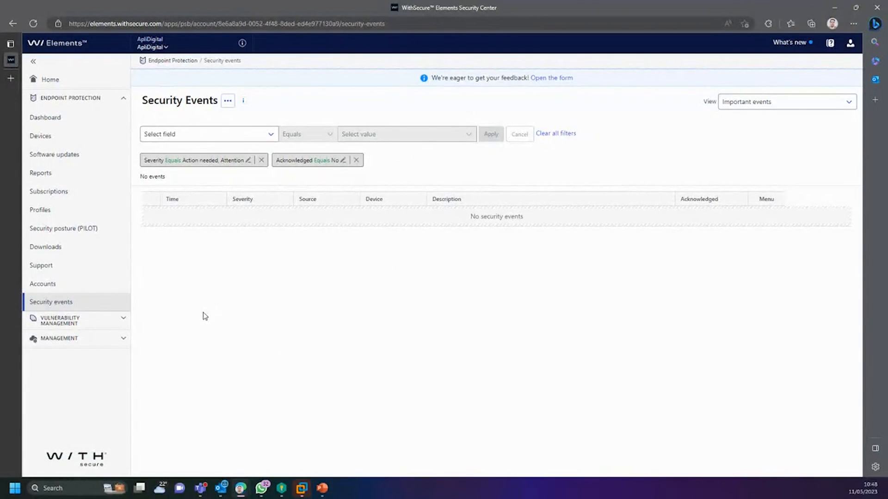
click(58, 235)
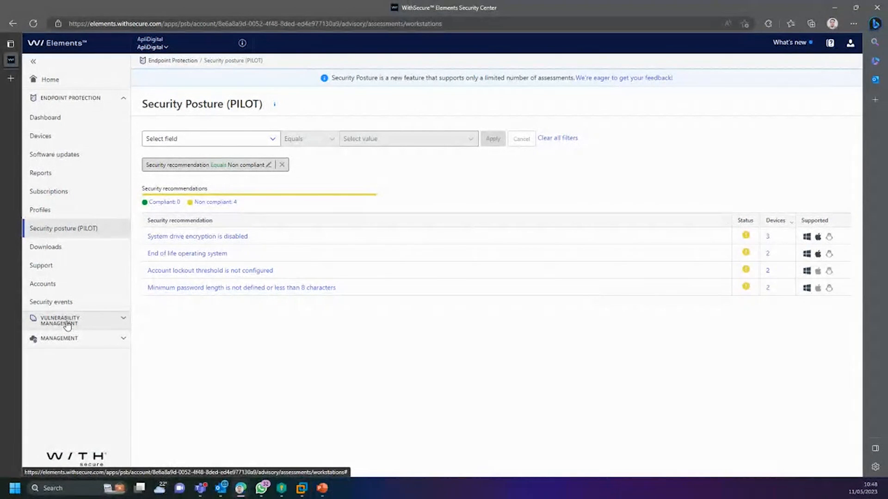
Step: Scroll through the device report charts on the Reports page
click(43, 174)
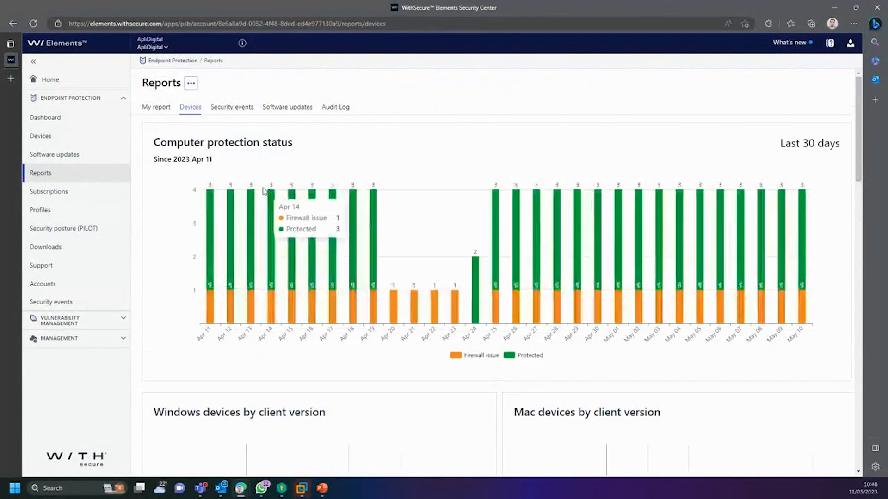
scroll(421, 360, down, 15)
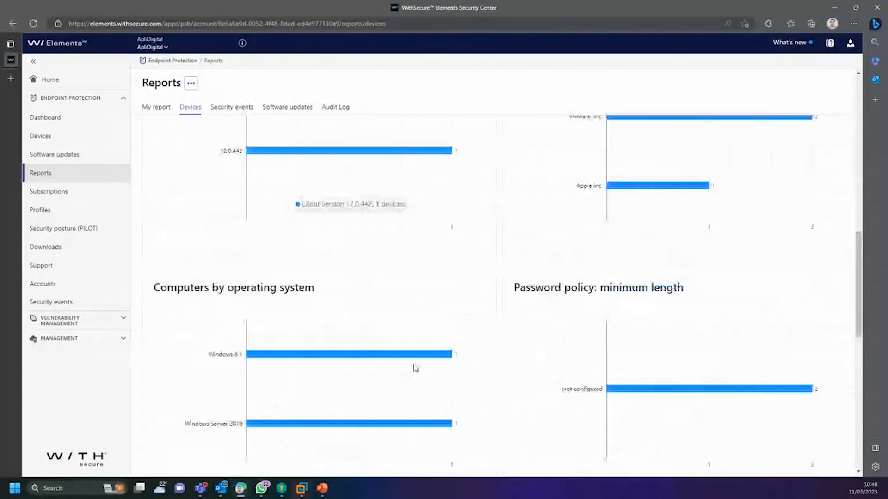
scroll(416, 368, down, 6)
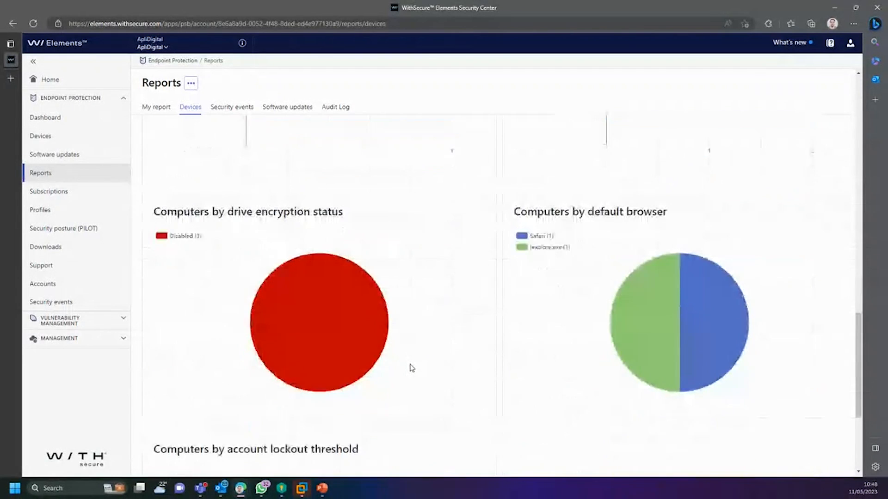
scroll(412, 369, up, 20)
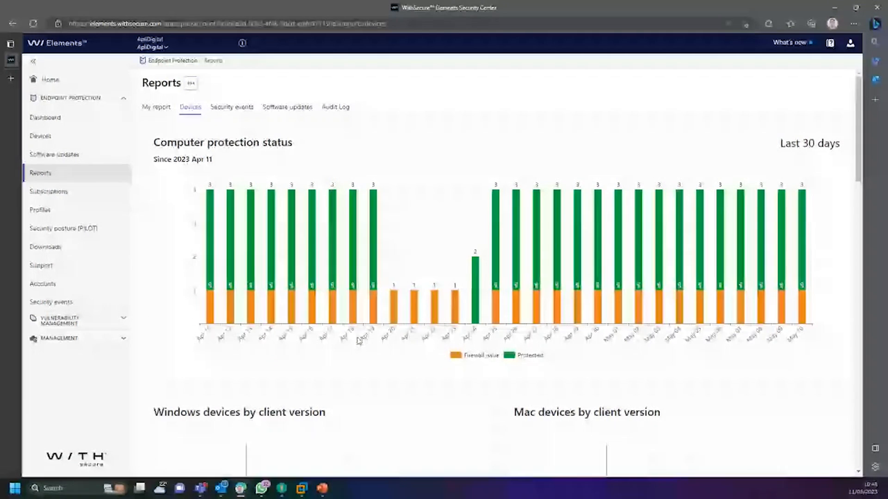
scroll(324, 158, down, 4)
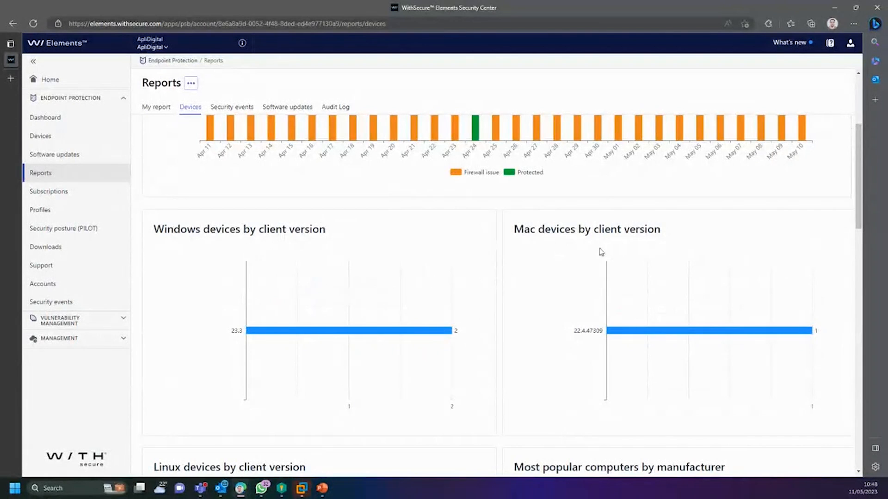
scroll(601, 252, down, 8)
scroll(583, 241, up, 3)
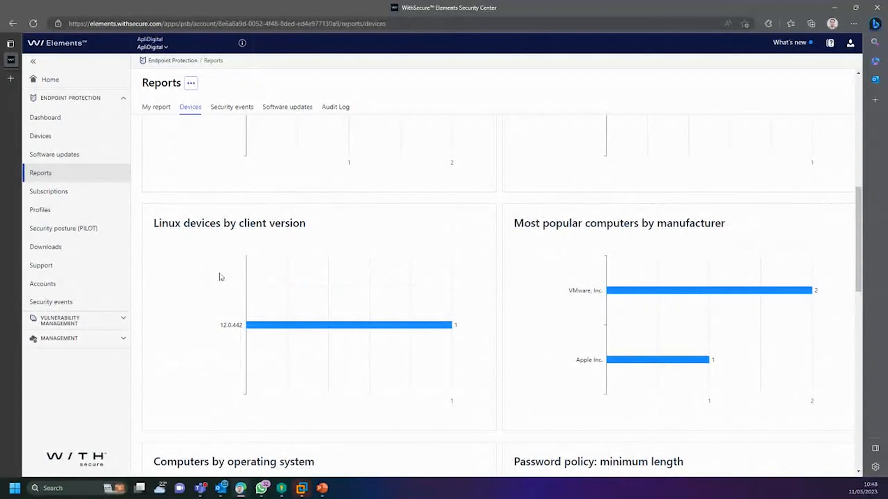
scroll(248, 294, down, 8)
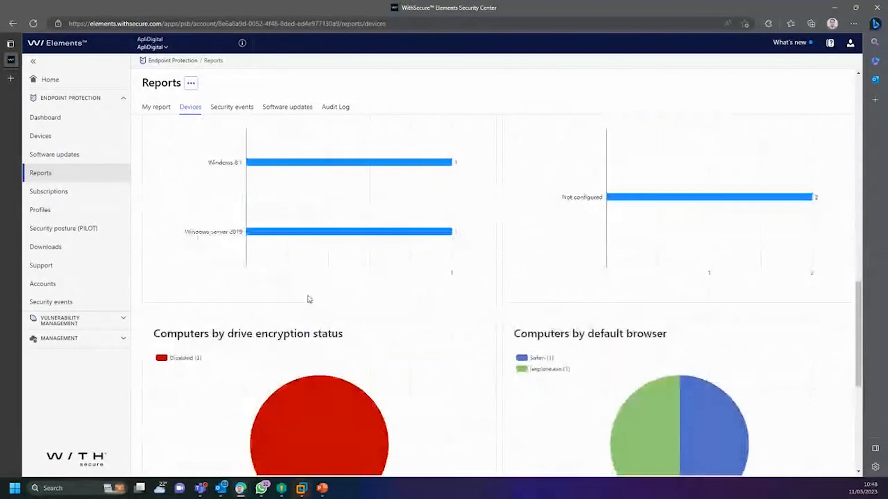
scroll(310, 299, down, 3)
mouse_move(376, 317)
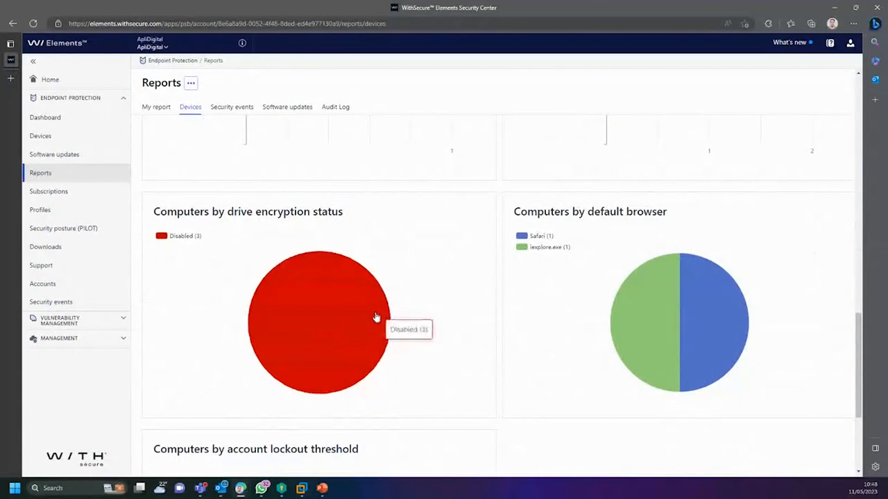
scroll(377, 317, down, 3)
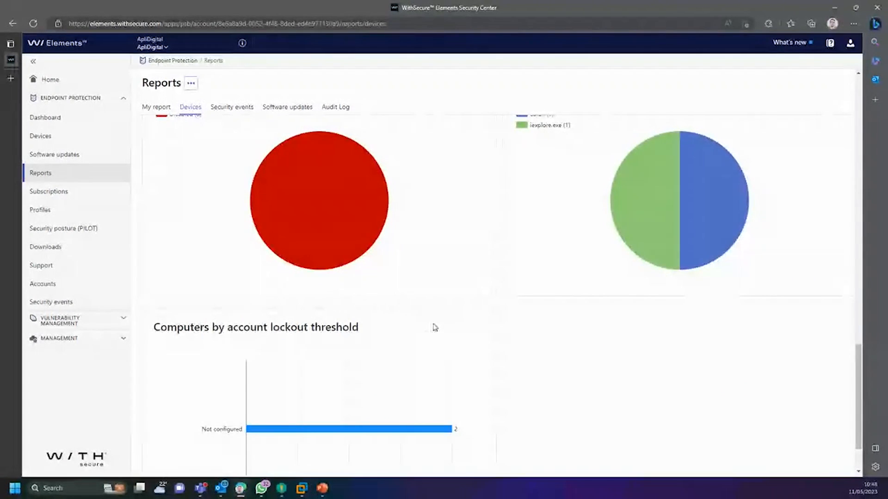
scroll(434, 327, up, 3)
scroll(444, 296, down, 5)
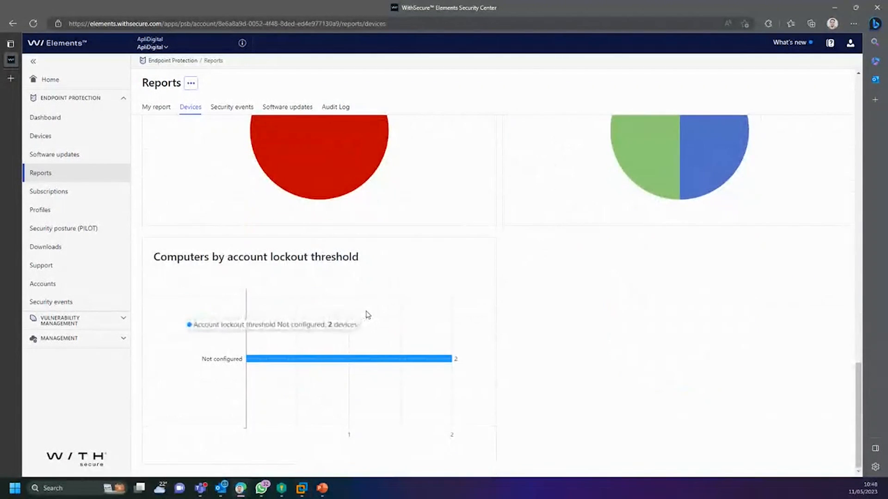
scroll(368, 315, up, 5)
drag(234, 264, 315, 306)
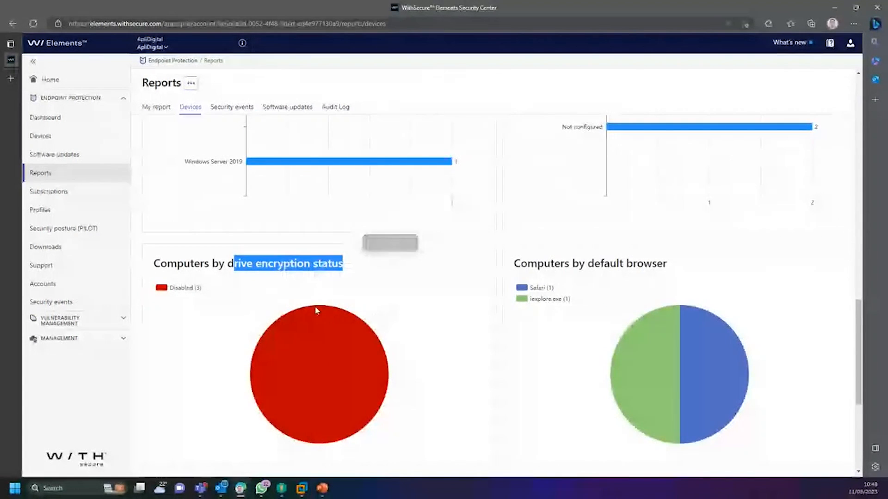
Step: Switch to the Security events report and return to the top of its charts
click(232, 107)
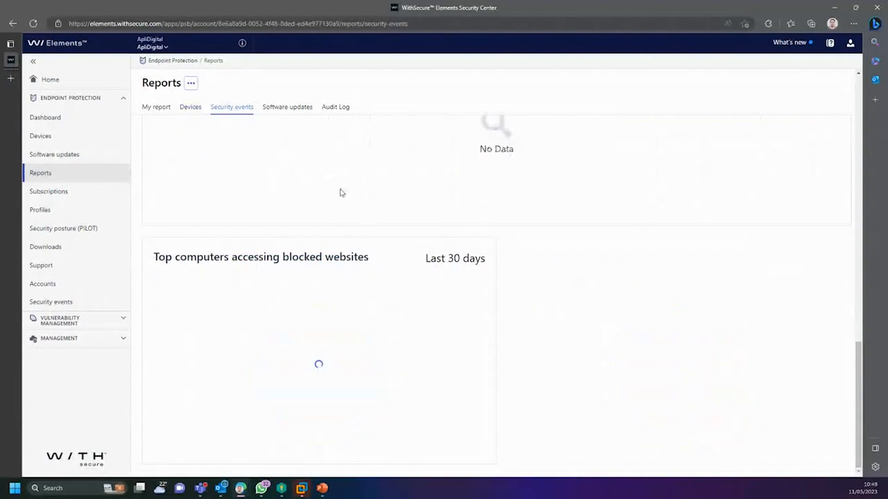
scroll(456, 301, up, 3)
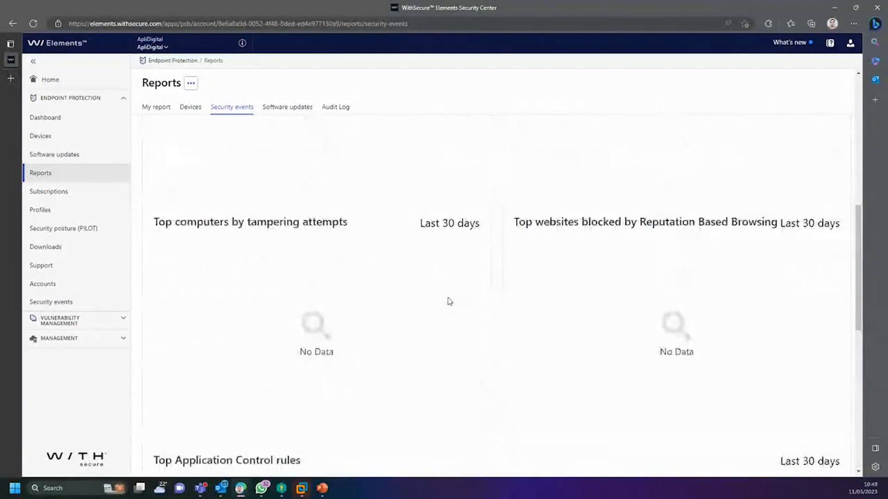
scroll(444, 301, up, 5)
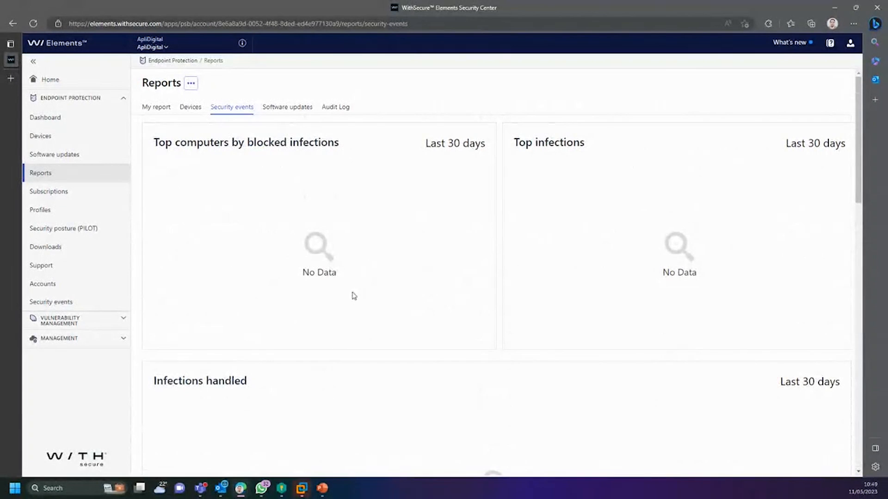
Step: Review Software updates patch charts (5 critical, 2 important, 4 unclassified, all Microsoft), then expand Vulnerability Management
click(288, 108)
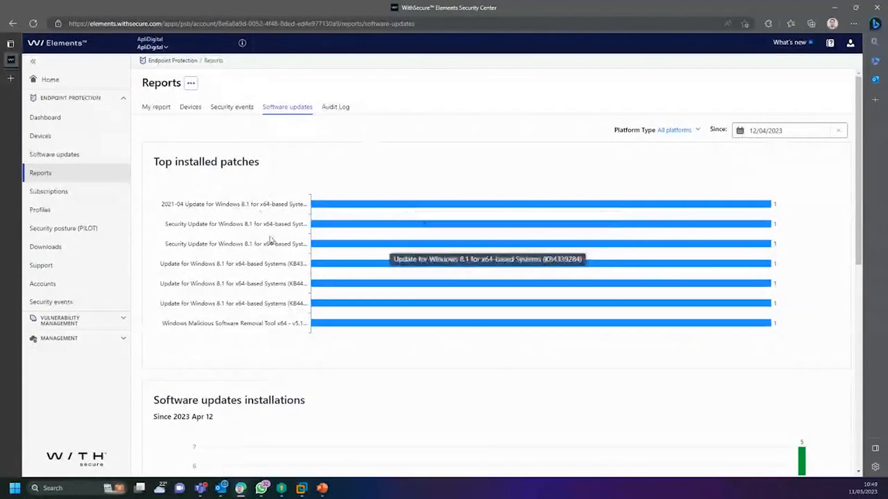
scroll(301, 291, down, 5)
scroll(302, 292, down, 4)
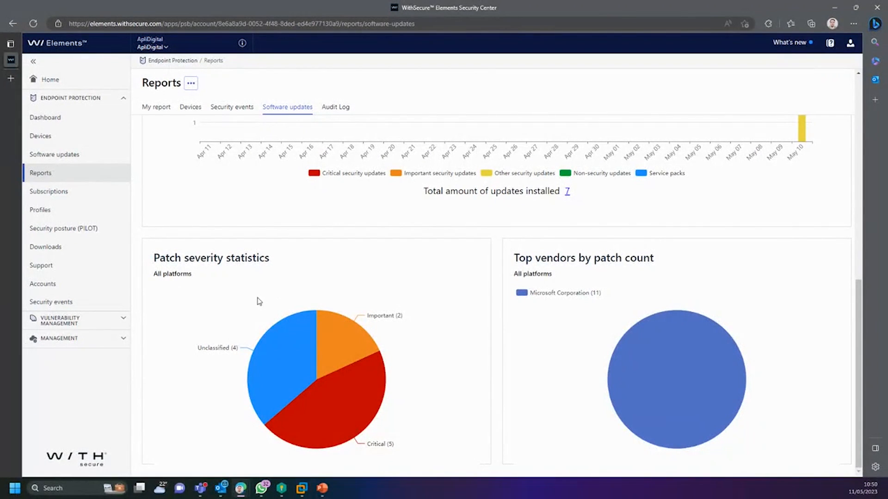
click(111, 324)
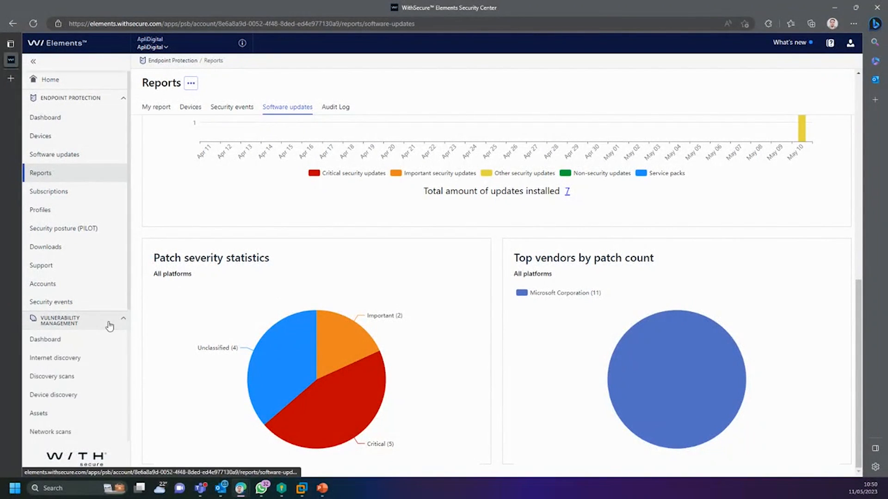
Step: Open the Vulnerability Management dashboard, scroll its widgets, and briefly check the organisation switcher
click(125, 337)
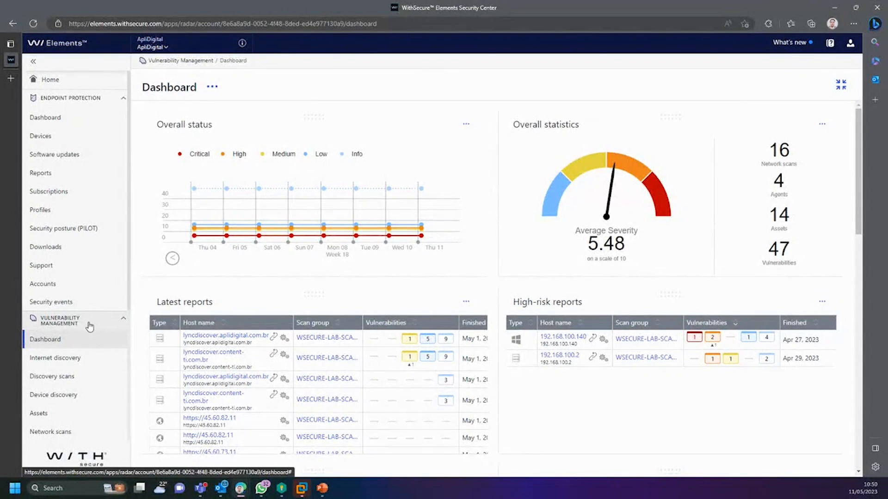
scroll(94, 340, down, 3)
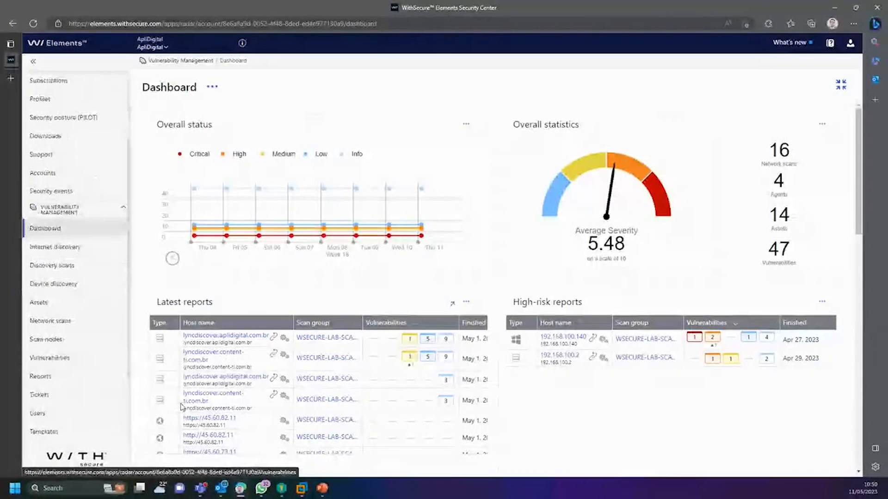
scroll(427, 329, down, 3)
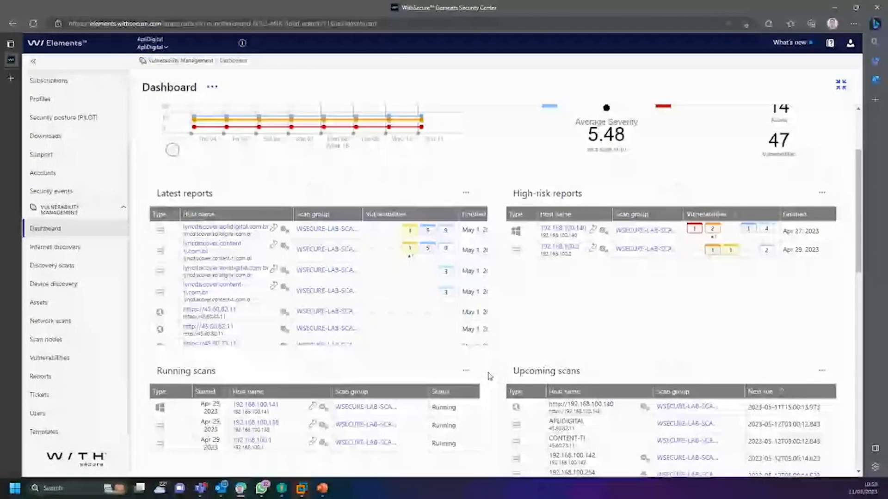
scroll(490, 376, up, 3)
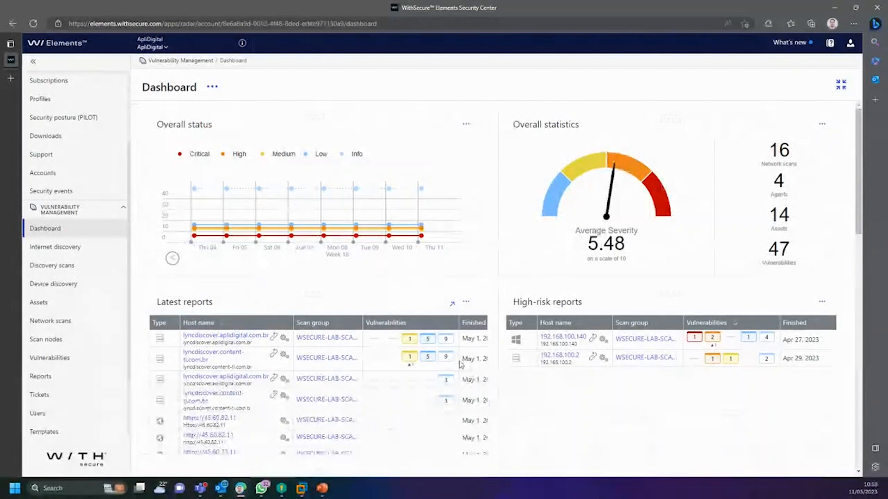
click(164, 47)
click(367, 297)
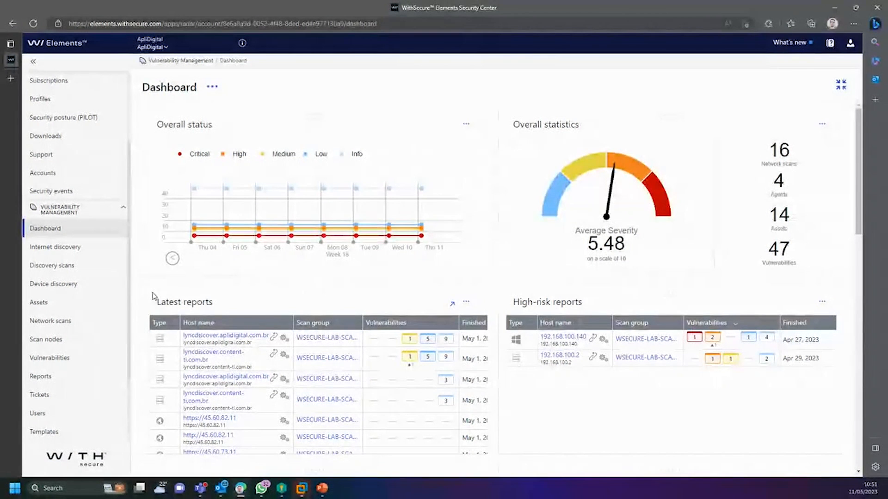
Step: Reload the dashboard and scroll to average severity 5.48, 47 vulnerabilities and three running scans
scroll(123, 317, up, 3)
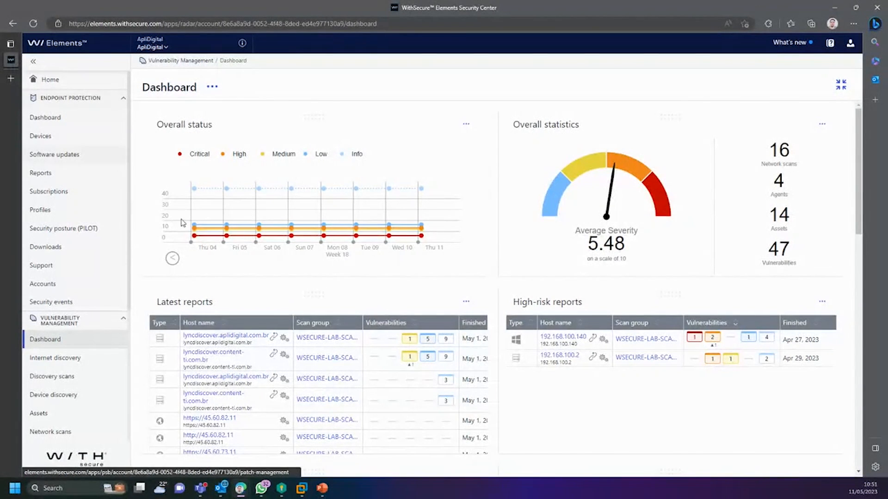
scroll(275, 267, down, 1)
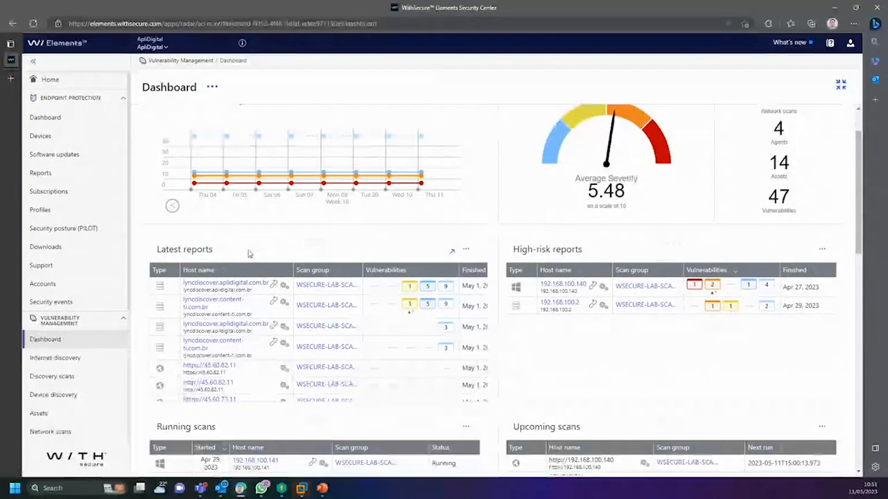
scroll(259, 252, down, 1)
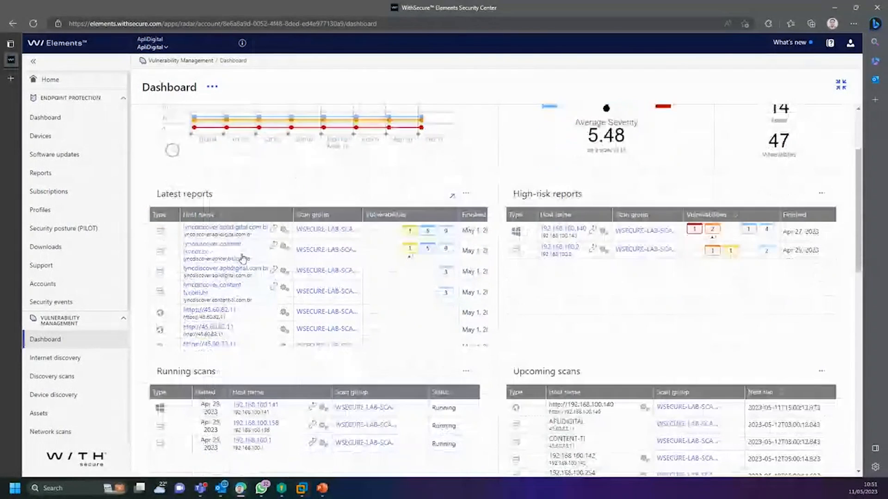
click(70, 342)
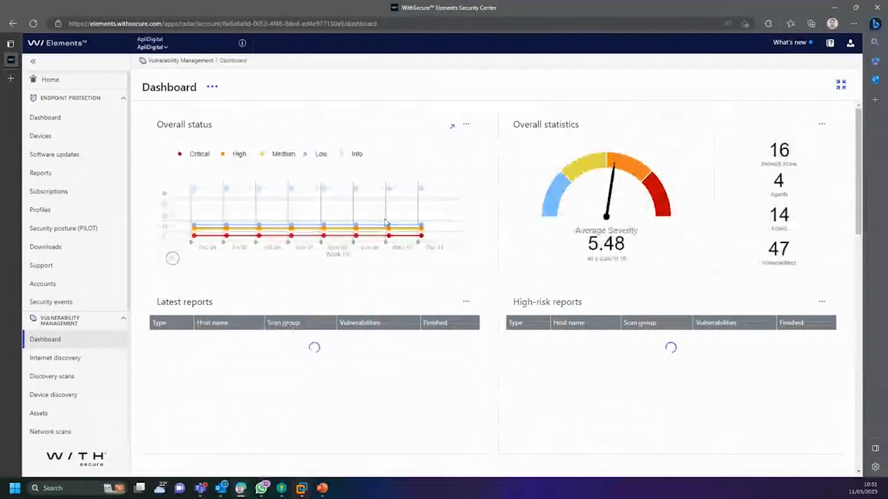
scroll(474, 264, down, 4)
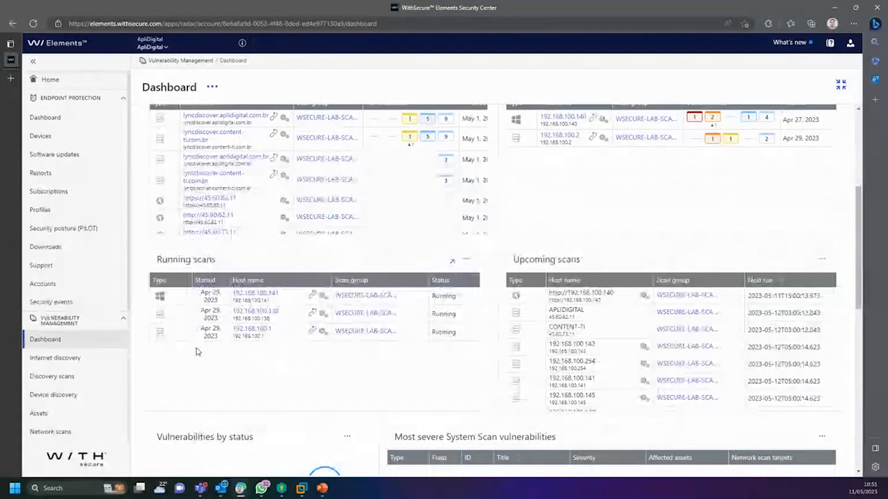
scroll(118, 372, down, 4)
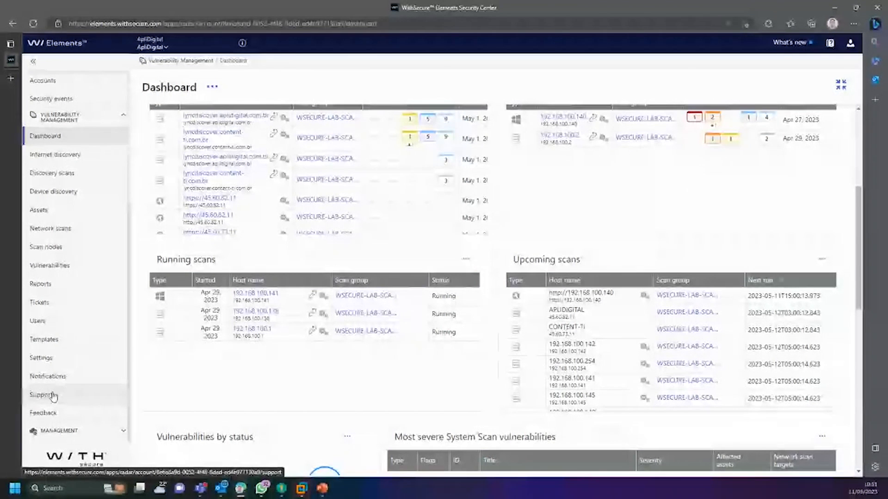
Step: Open Scan nodes and highlight the three Radar Cloud node rows among the six nodes
click(48, 249)
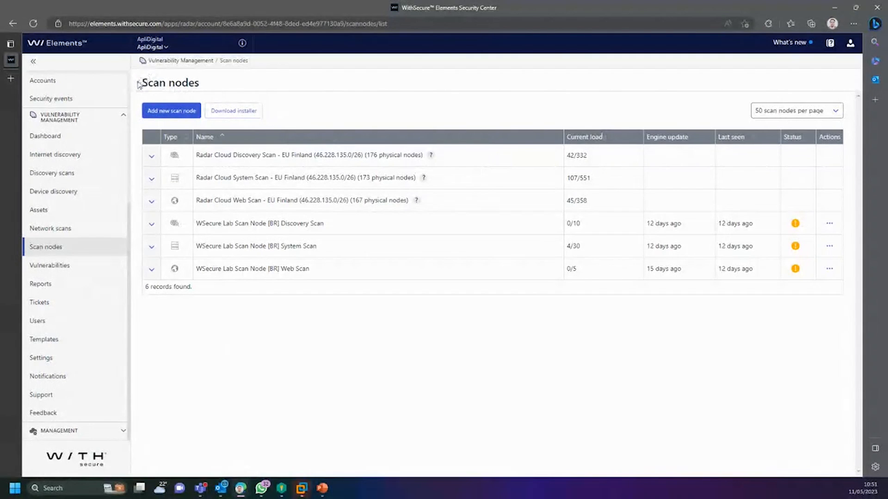
drag(139, 85, 218, 88)
click(296, 96)
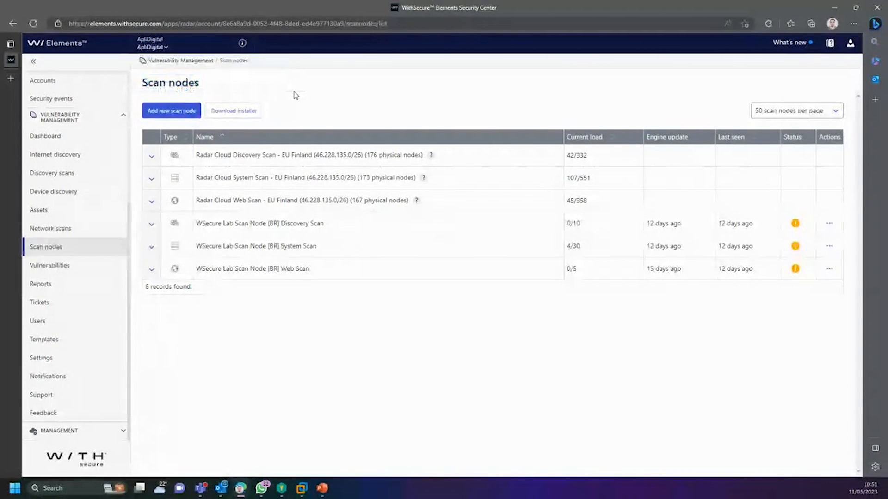
drag(196, 158, 467, 202)
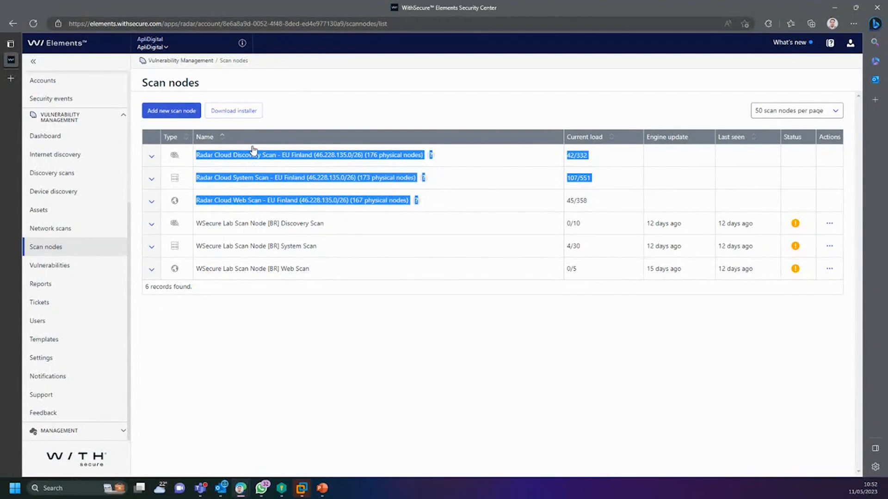
click(370, 154)
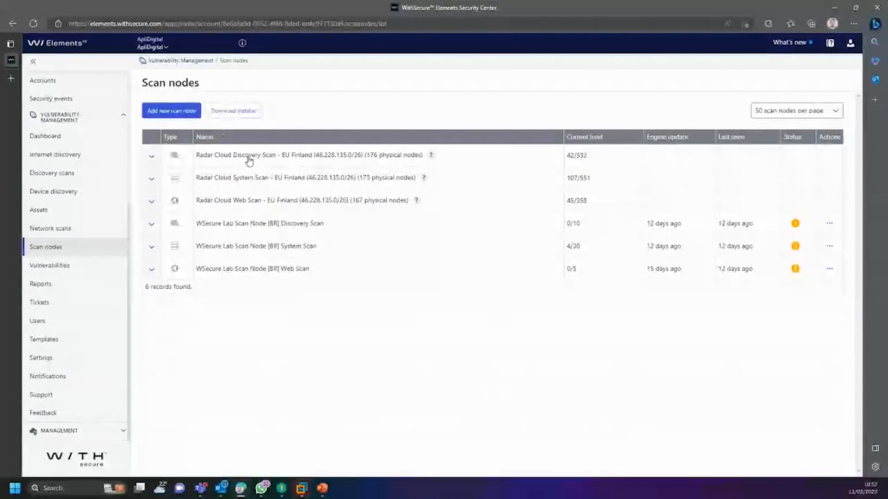
click(152, 157)
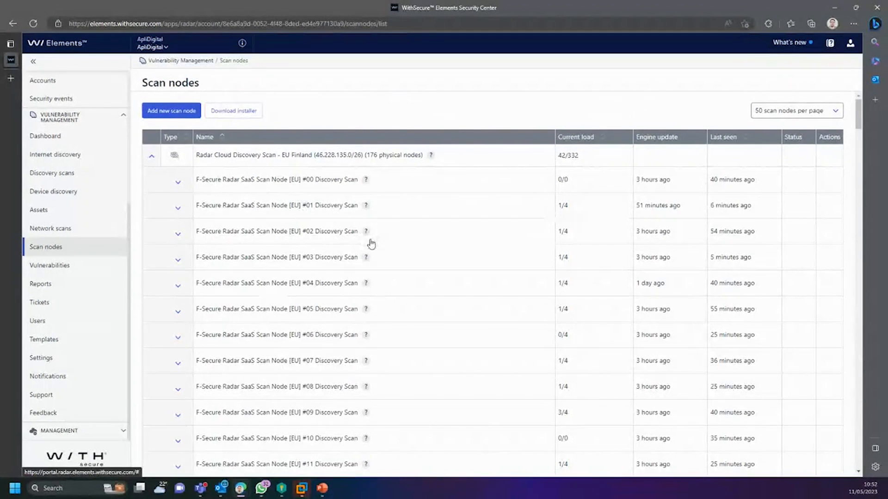
scroll(370, 244, down, 3)
scroll(369, 245, down, 20)
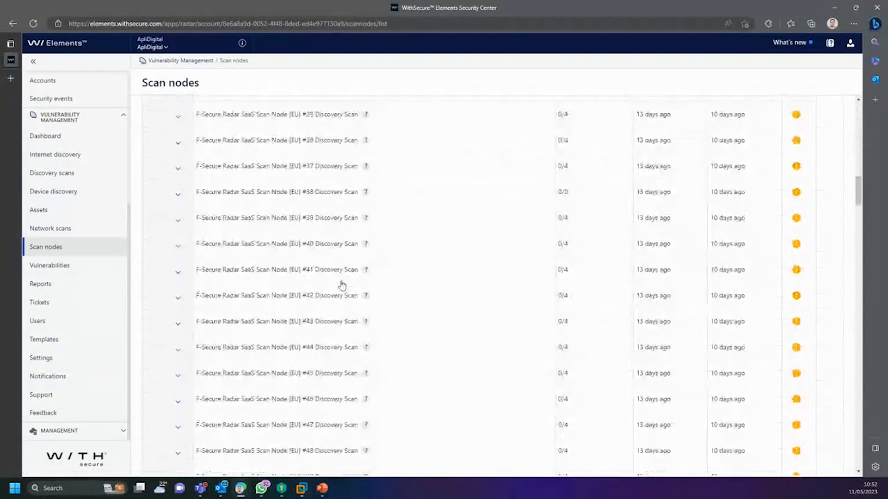
scroll(338, 286, down, 12)
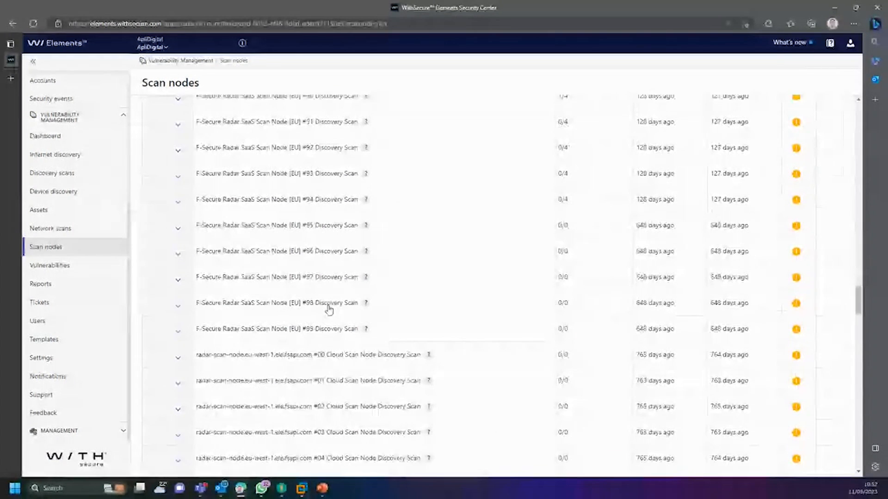
scroll(316, 319, up, 4)
scroll(316, 319, down, 5)
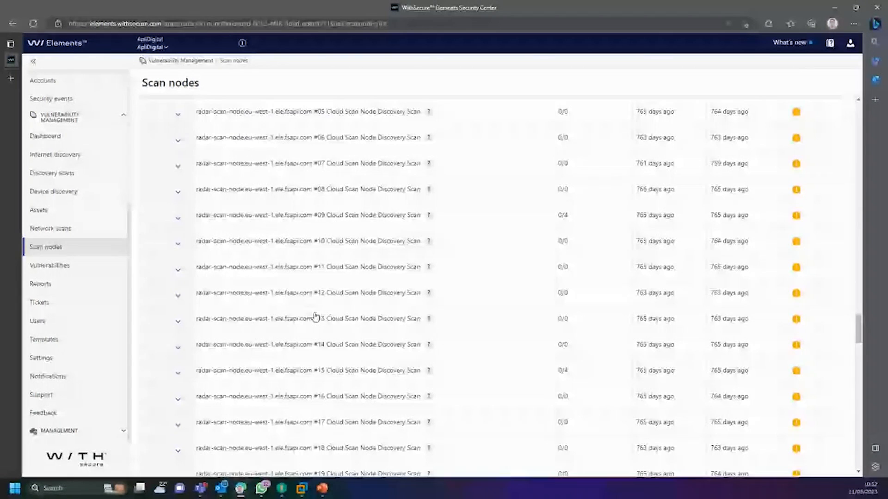
scroll(314, 319, up, 20)
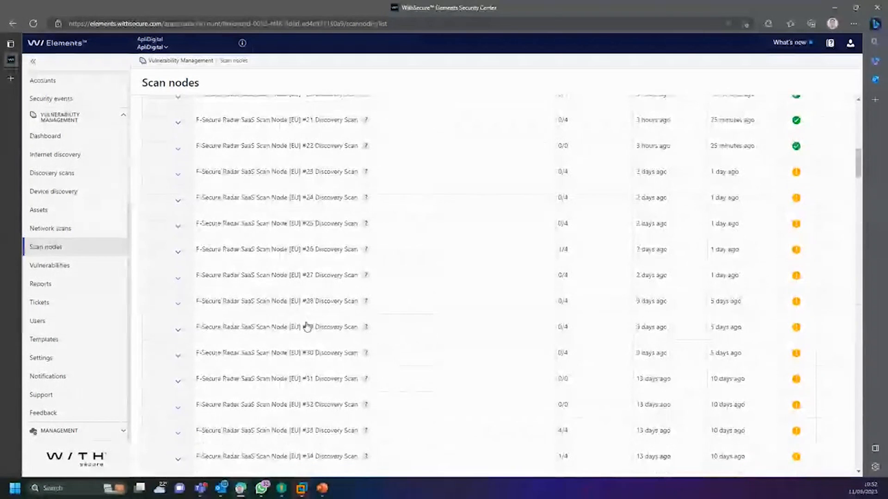
scroll(305, 336, up, 5)
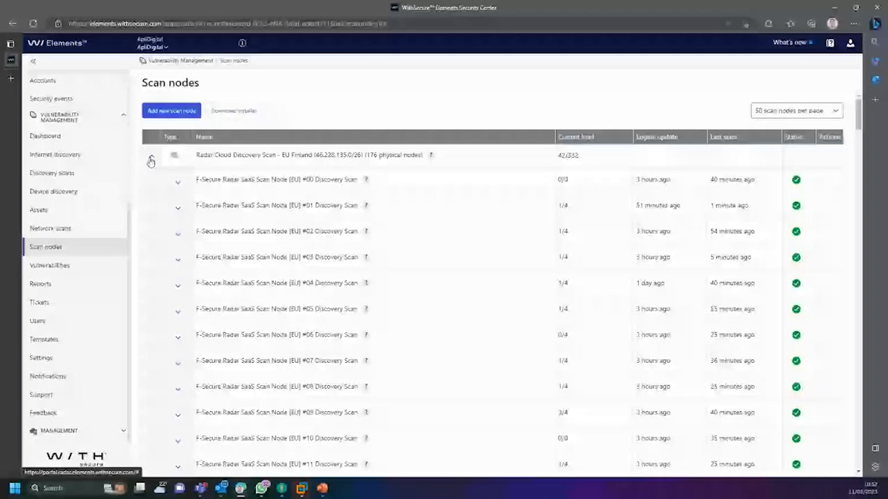
click(151, 160)
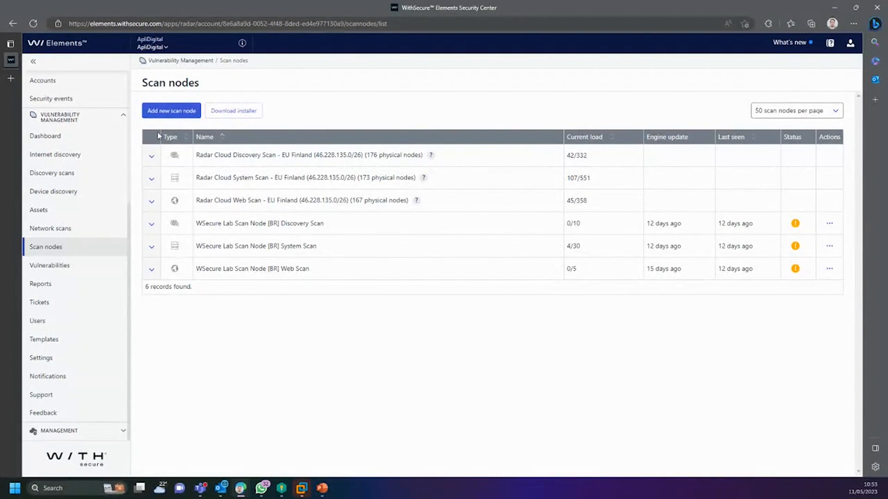
click(152, 224)
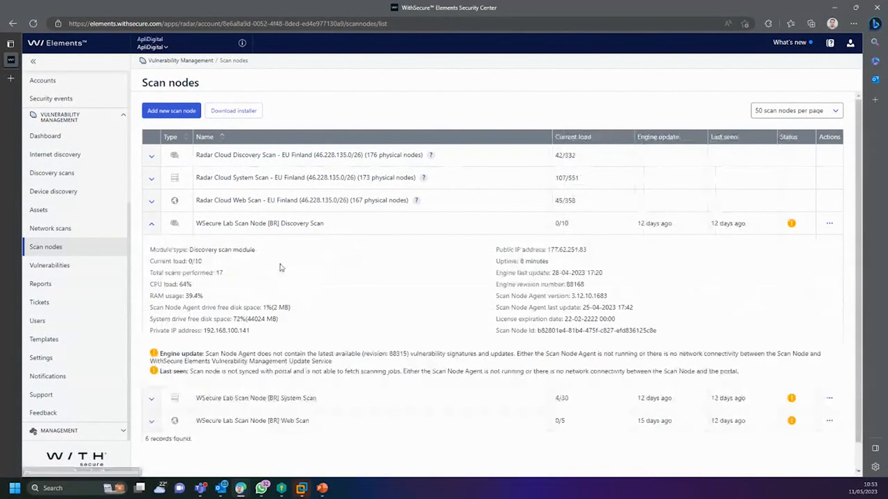
click(247, 114)
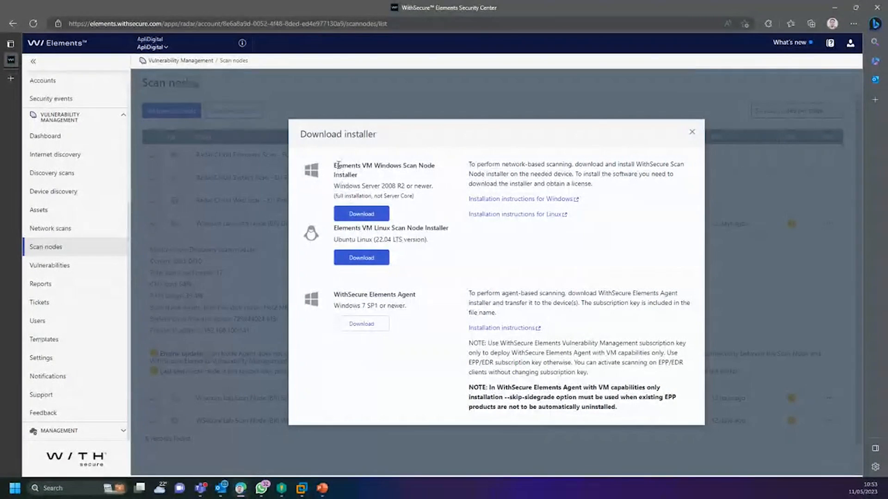
drag(331, 164, 468, 247)
click(493, 254)
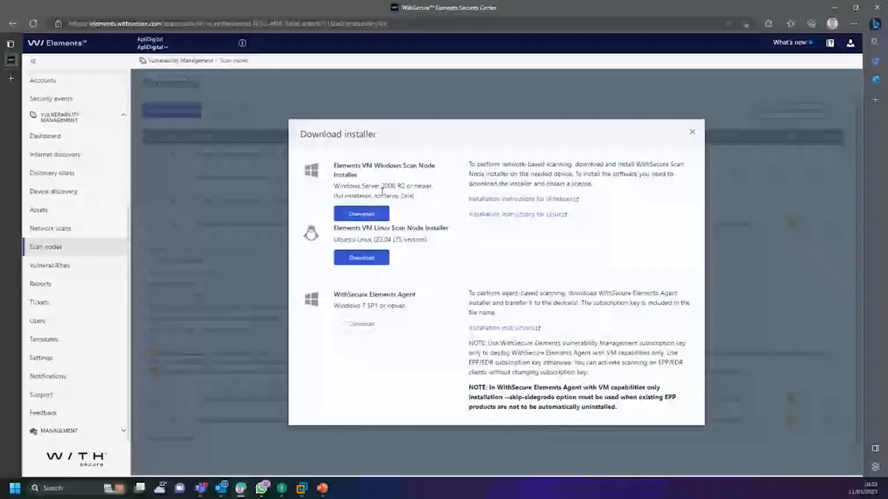
drag(336, 163, 434, 204)
click(434, 203)
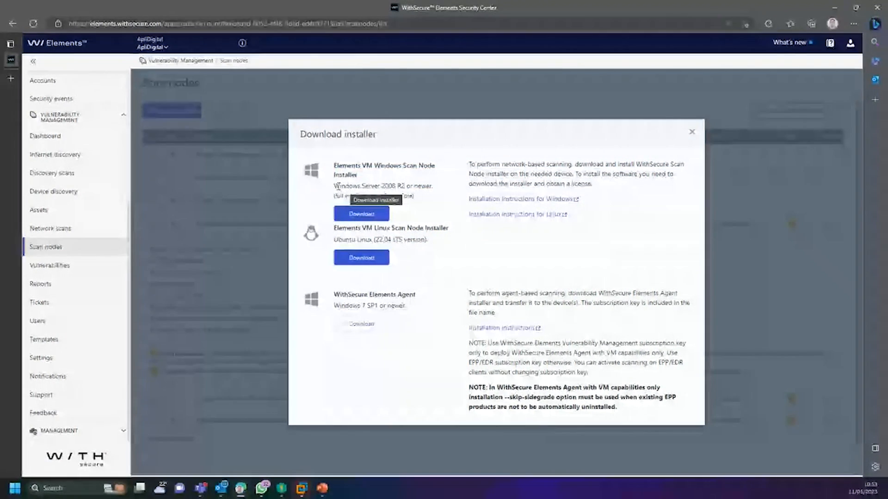
mouse_move(341, 186)
mouse_down()
mouse_move(435, 189)
mouse_move(334, 187)
mouse_up()
click(402, 187)
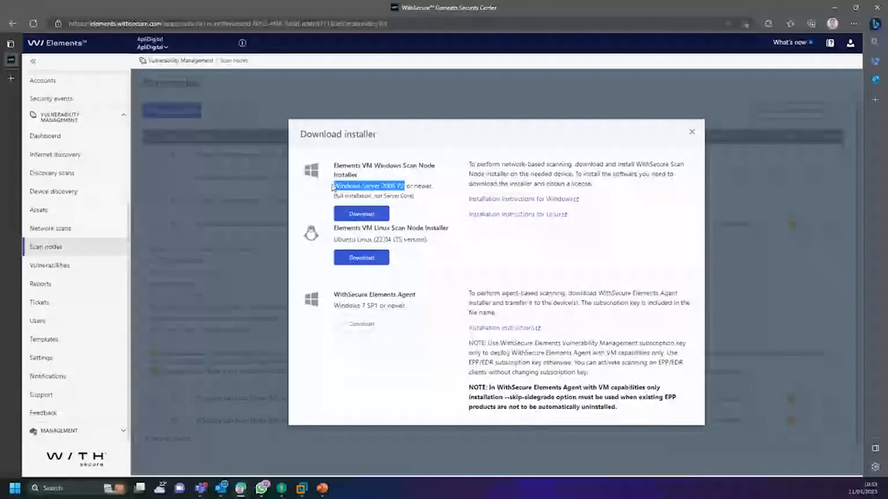
click(424, 189)
drag(397, 186, 521, 190)
click(562, 183)
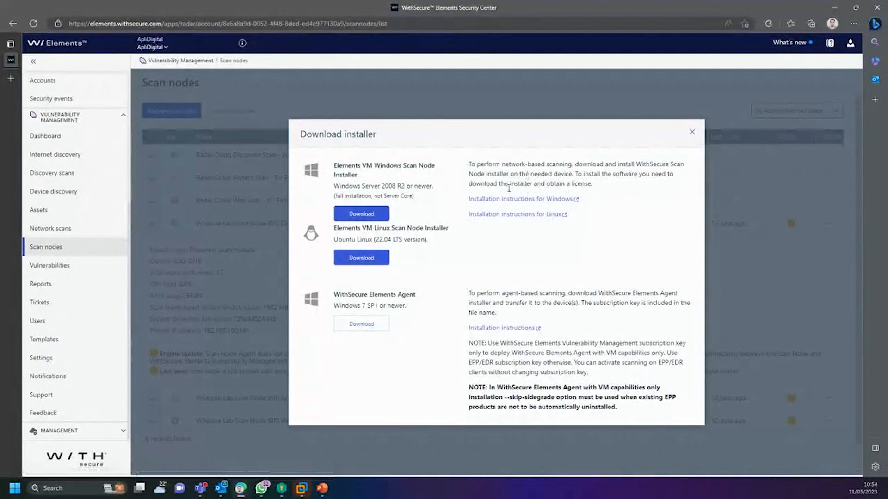
drag(321, 230, 459, 231)
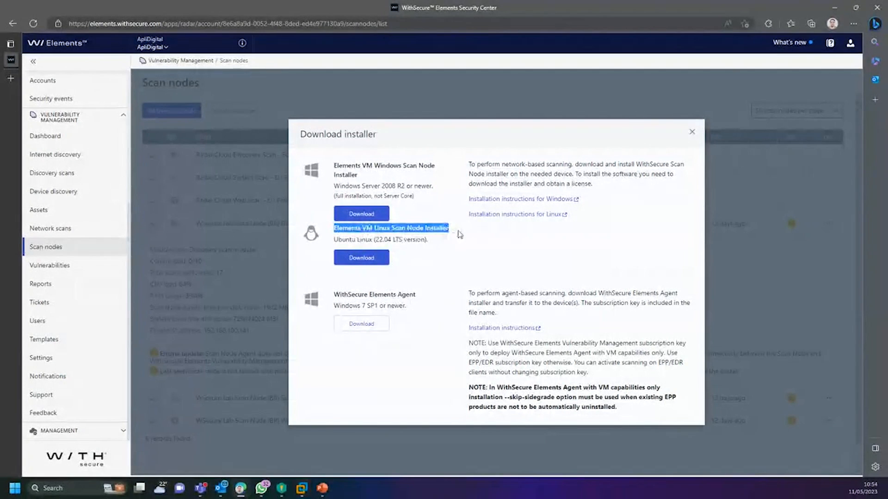
click(412, 230)
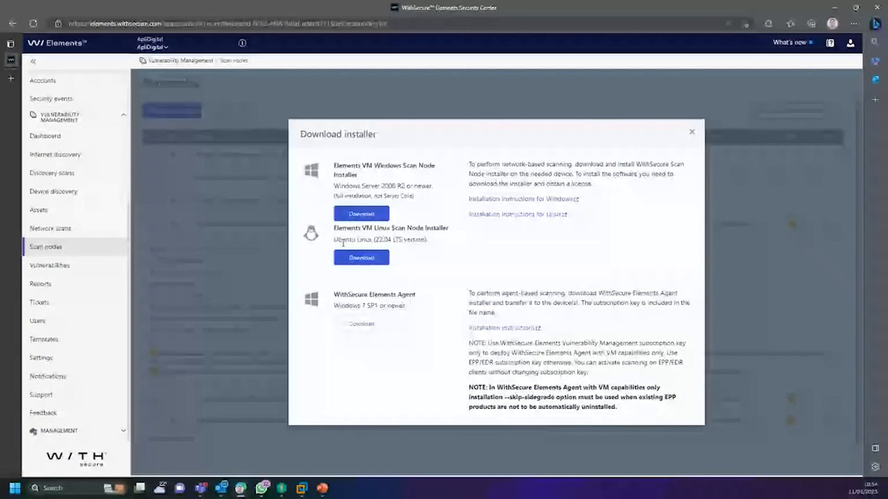
drag(336, 240, 428, 239)
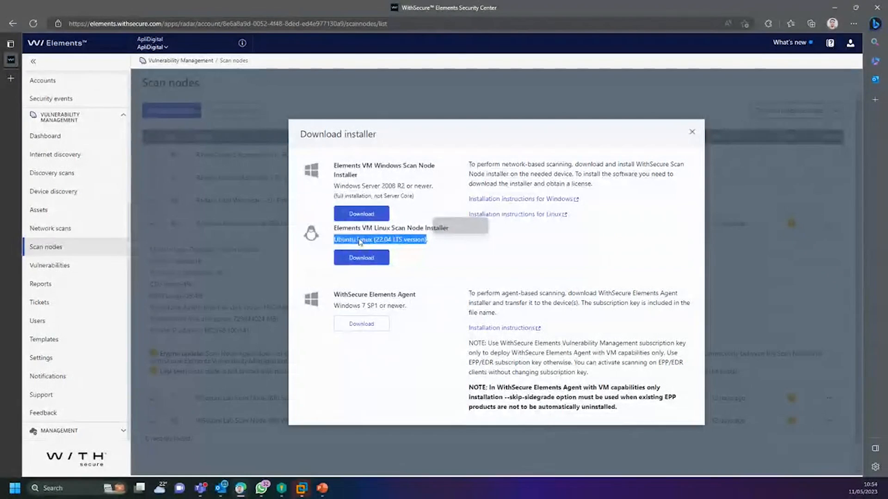
click(365, 241)
drag(338, 240, 398, 240)
click(366, 241)
drag(392, 240, 335, 240)
click(391, 240)
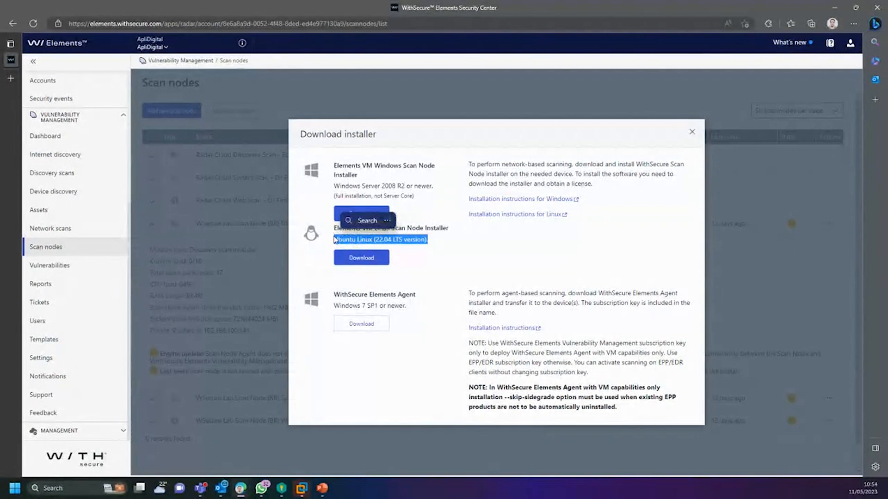
click(423, 240)
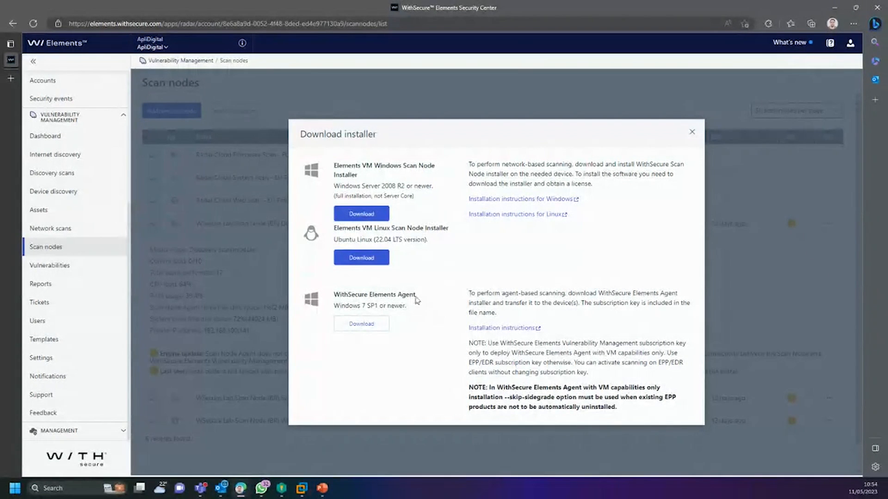
Step: Review the Elements Agent (Windows 7) and Linux (Ubuntu) installer entries, then close Download installer
drag(338, 290, 419, 306)
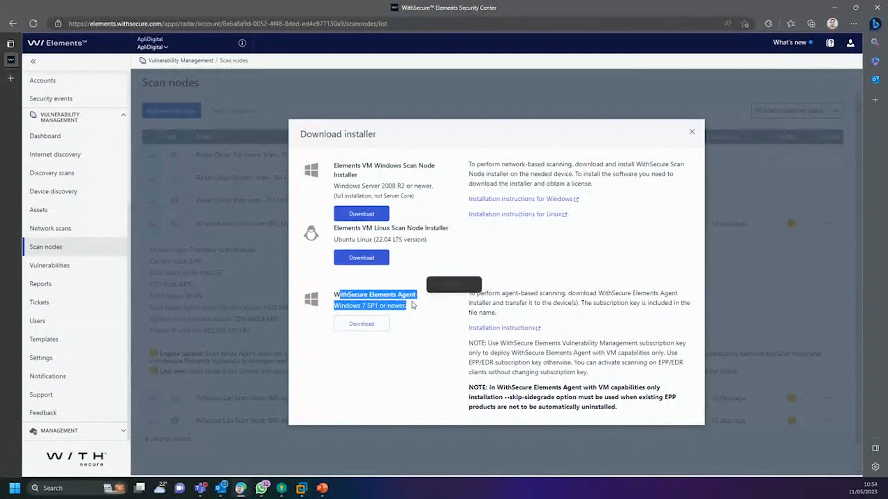
click(408, 304)
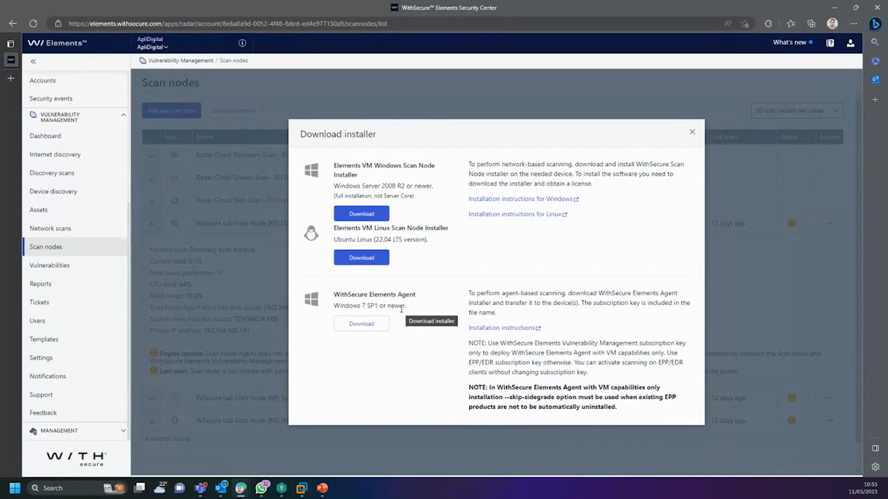
drag(409, 306, 331, 302)
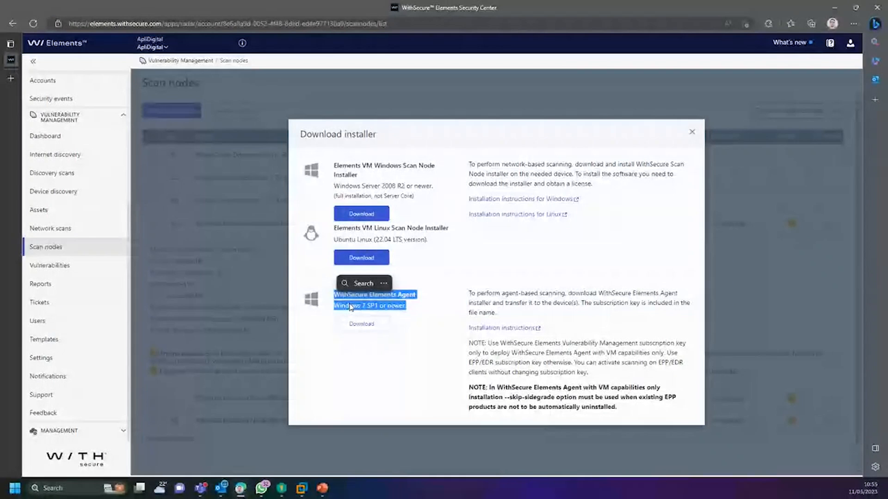
click(350, 306)
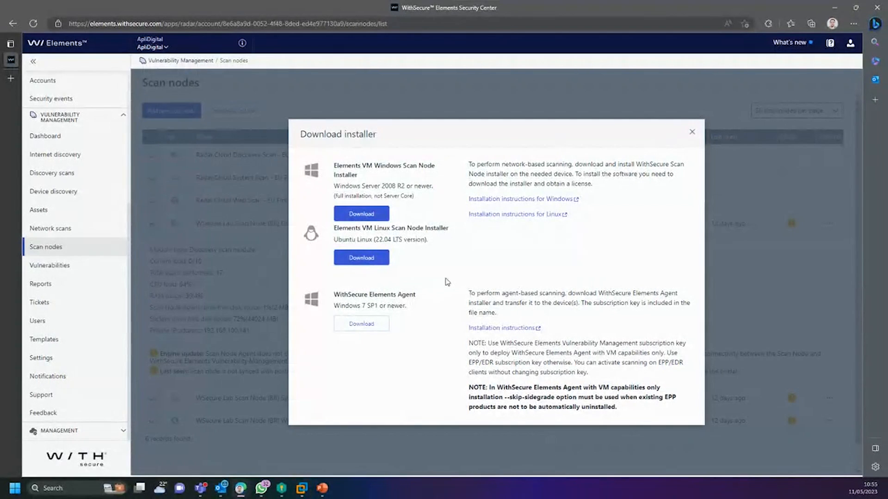
drag(406, 307, 335, 290)
click(374, 294)
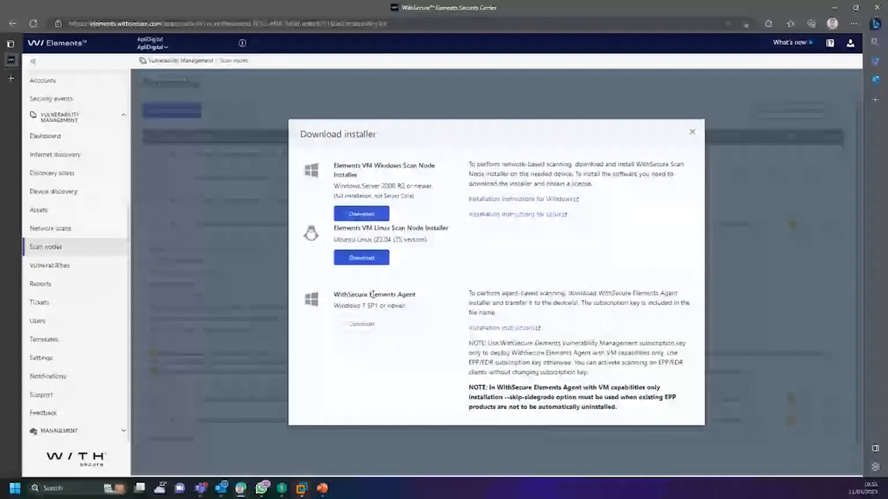
drag(428, 240, 331, 233)
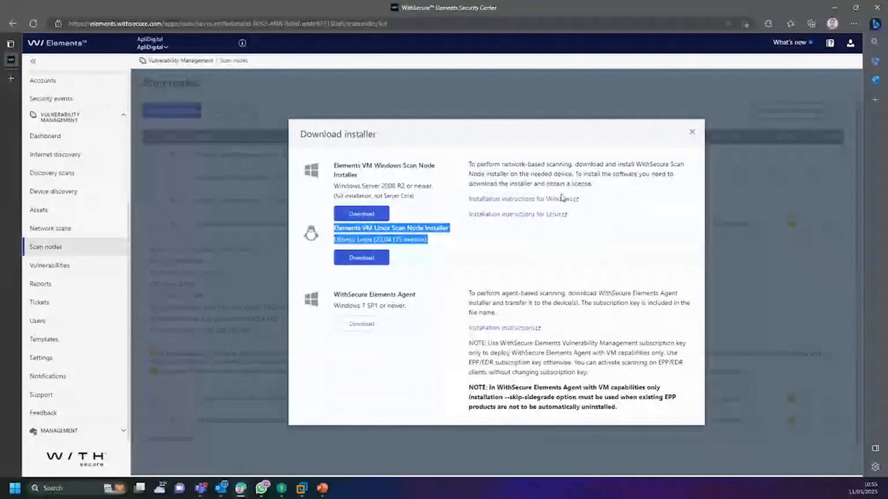
click(551, 179)
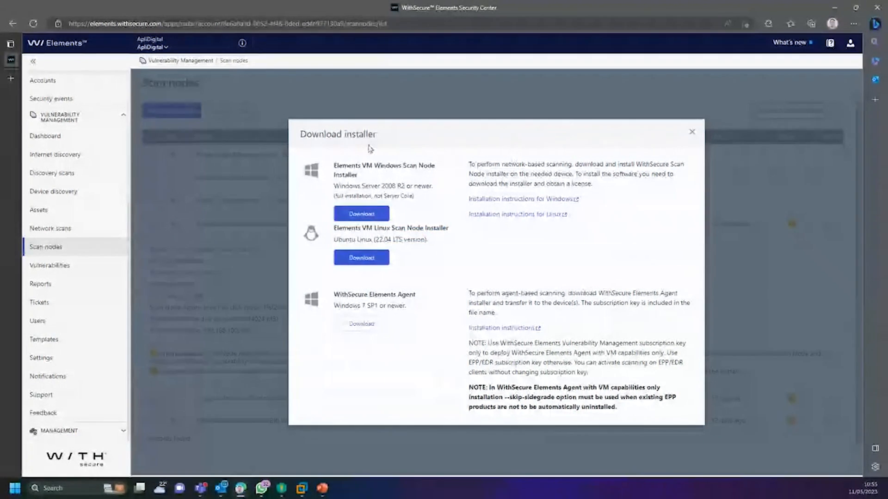
drag(301, 133, 417, 152)
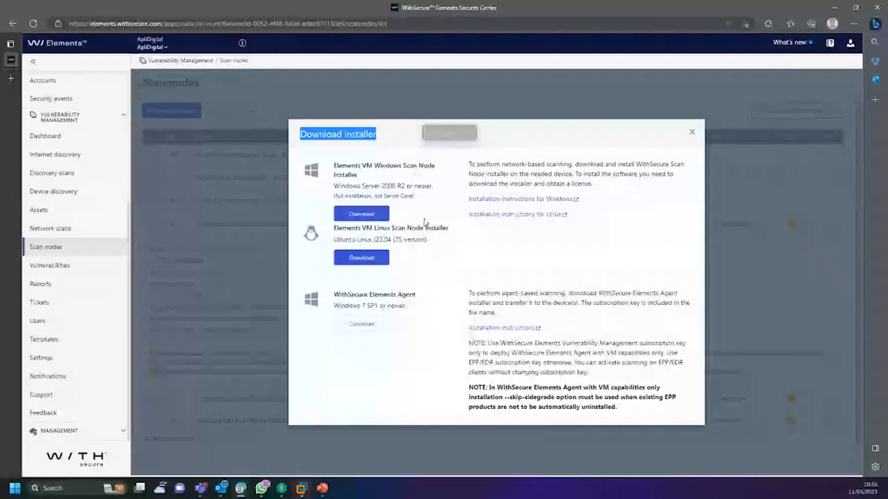
click(692, 132)
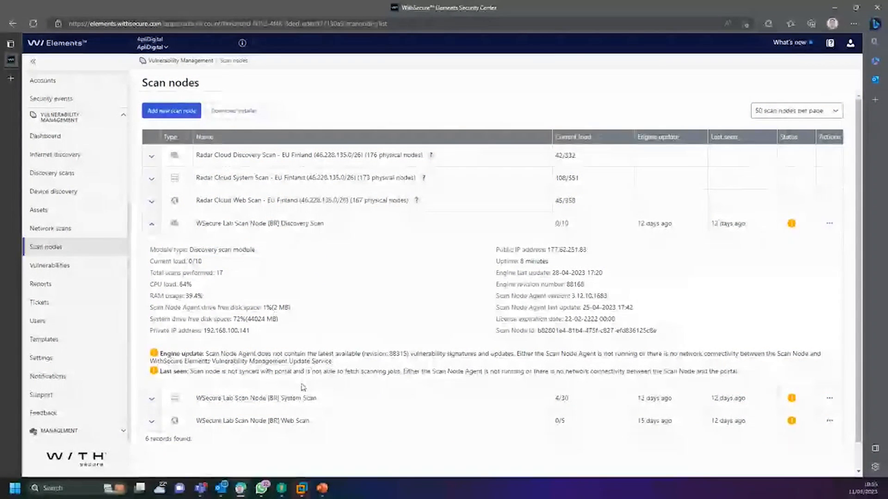
Step: Expand the lab System Scan node and inspect its 4/30 load, 33 scans and 38.9% RAM
click(155, 399)
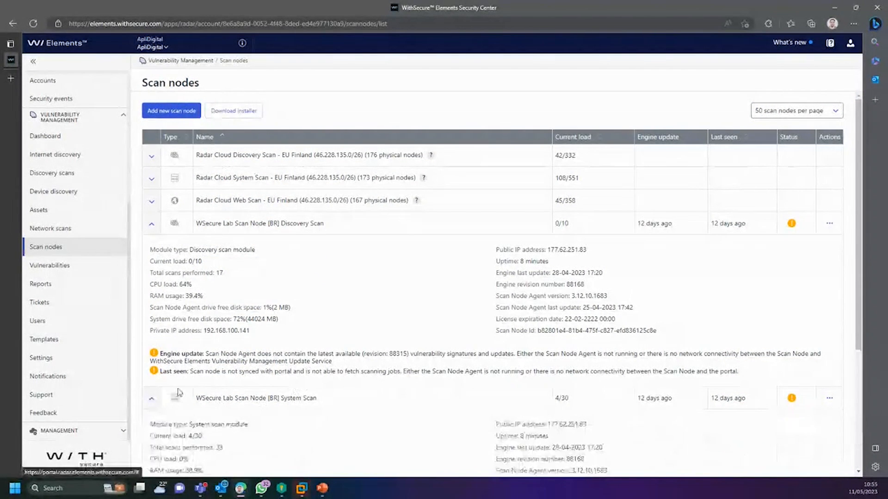
scroll(296, 394, down, 2)
scroll(297, 395, down, 1)
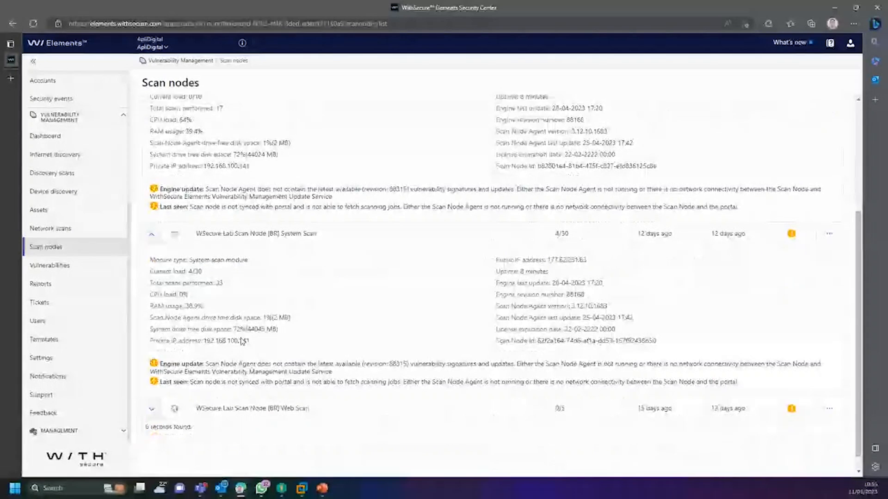
drag(170, 256, 275, 359)
click(313, 266)
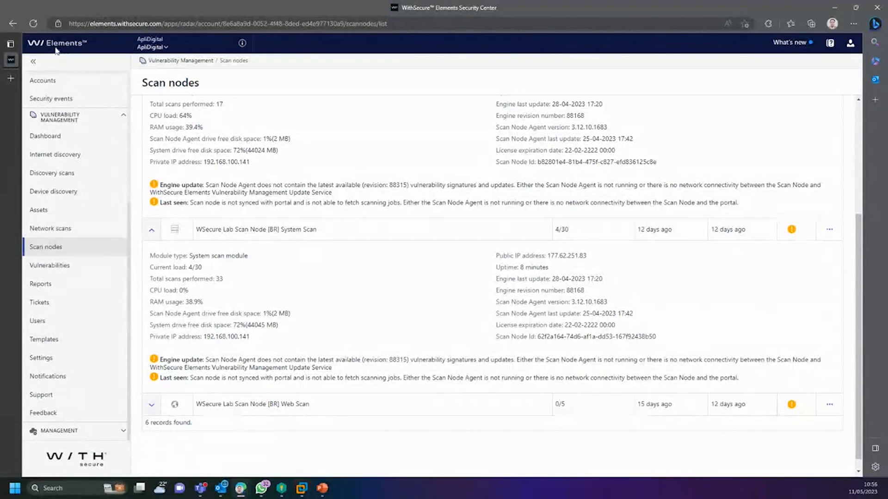
drag(157, 267, 226, 283)
click(197, 272)
click(230, 296)
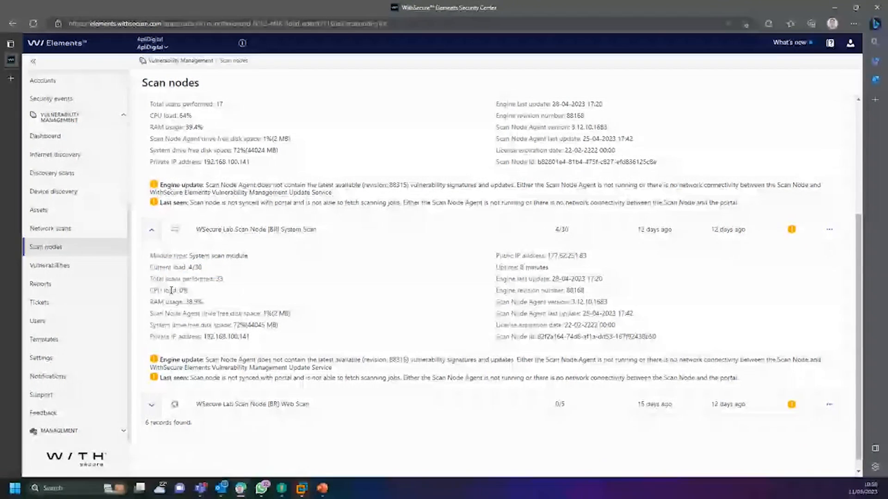
drag(162, 291, 219, 309)
click(234, 313)
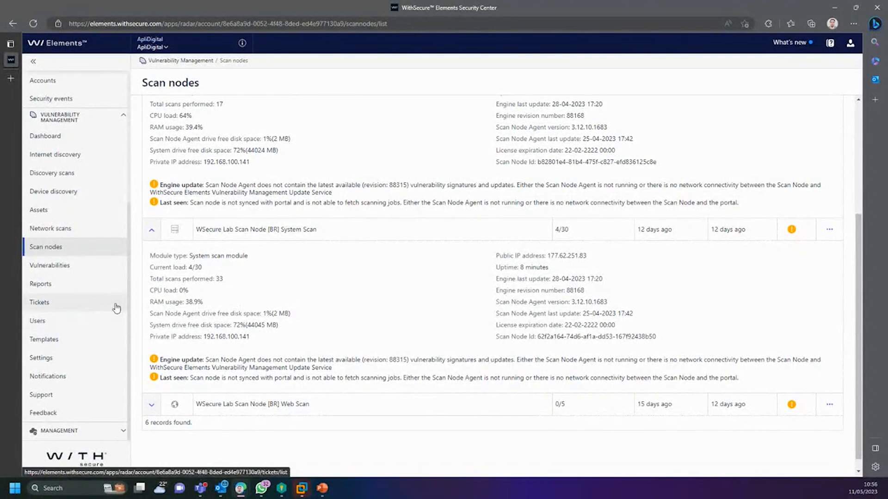
scroll(115, 307, up, 3)
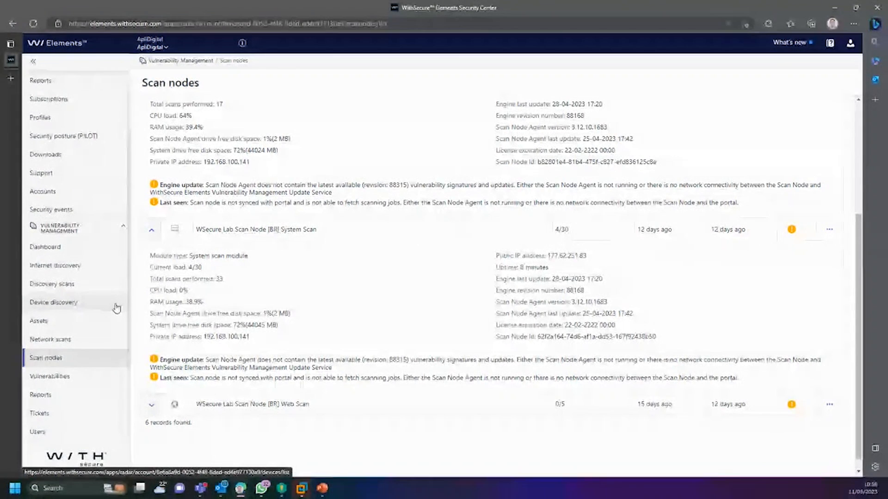
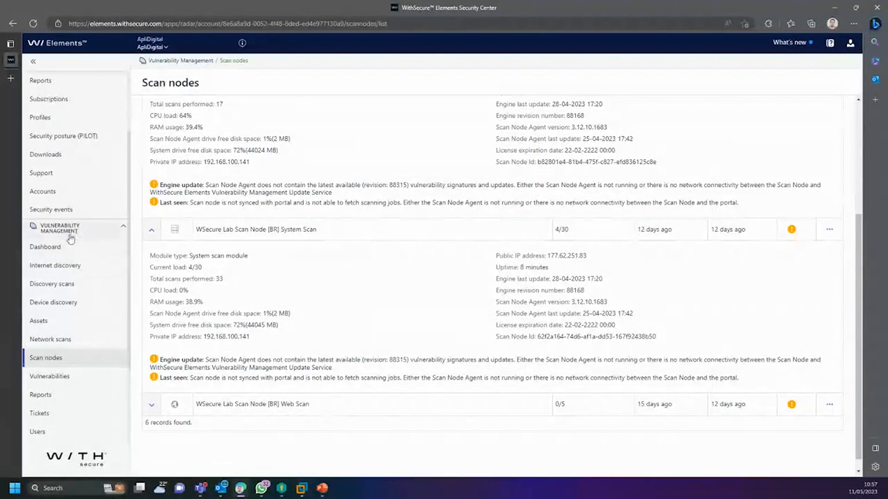
Step: Scroll the sidebar and go to Internet discovery under Vulnerability Management
scroll(69, 338, down, 2)
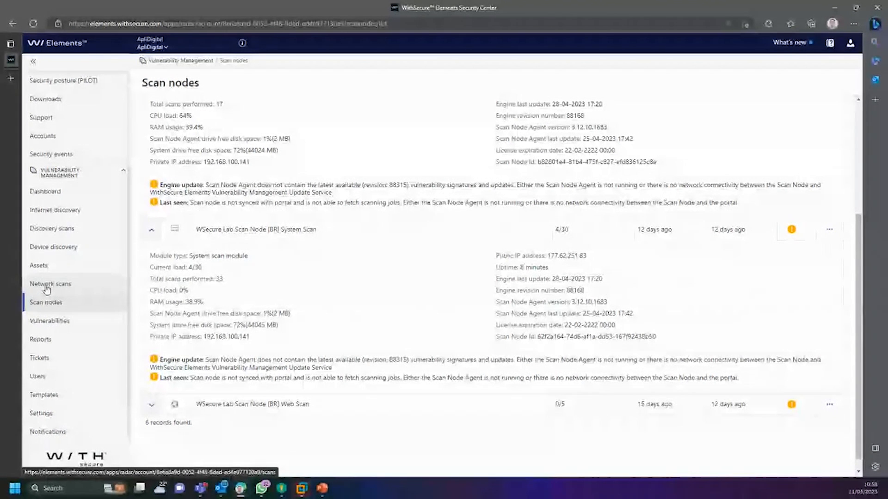
click(67, 219)
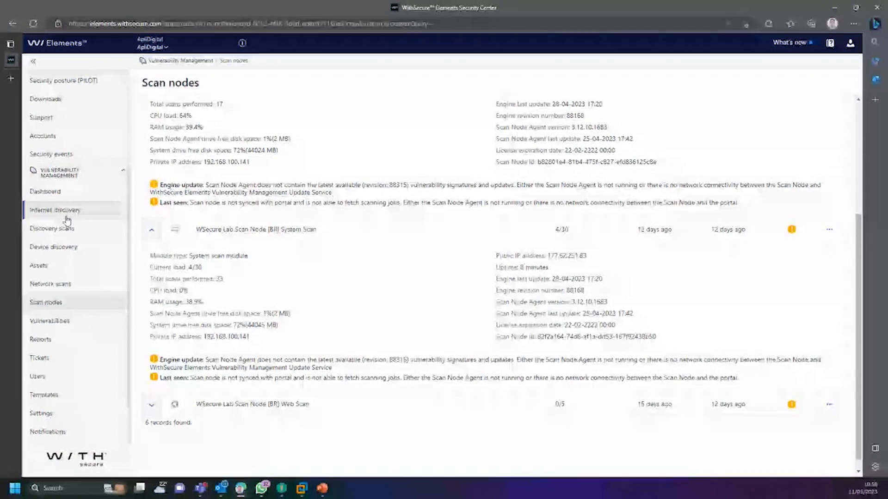
Step: Search the saved pld:aplidigital.com.br query, then change its domain to google.com.br
click(254, 112)
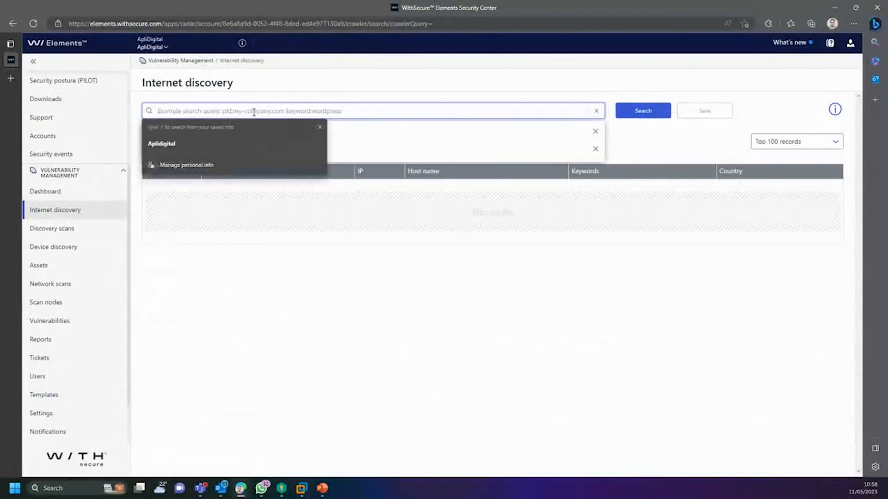
text(pld)
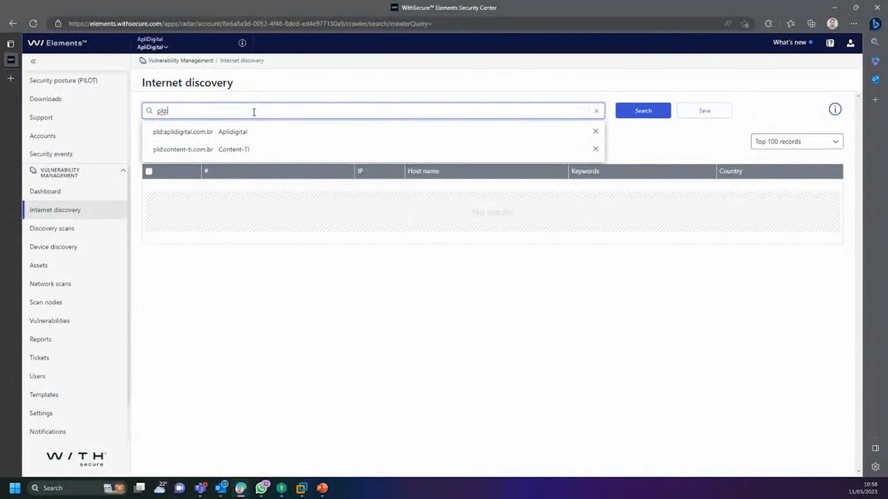
text(:)
click(241, 133)
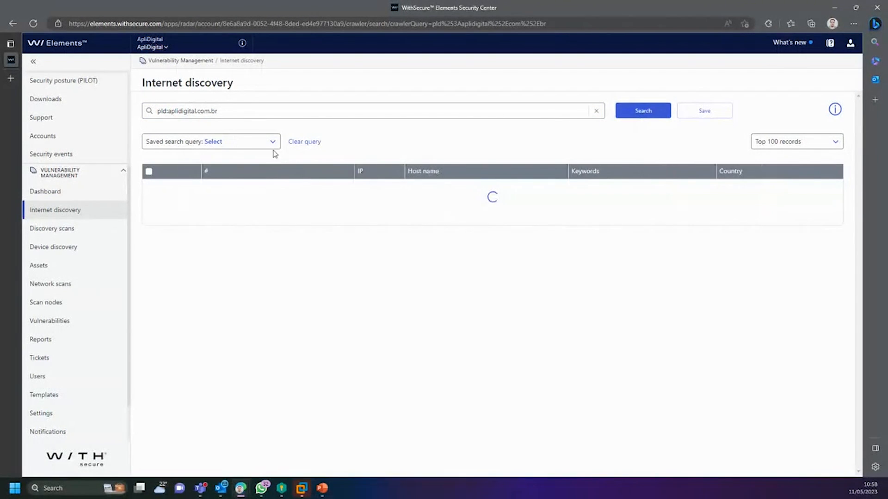
drag(239, 111, 179, 107)
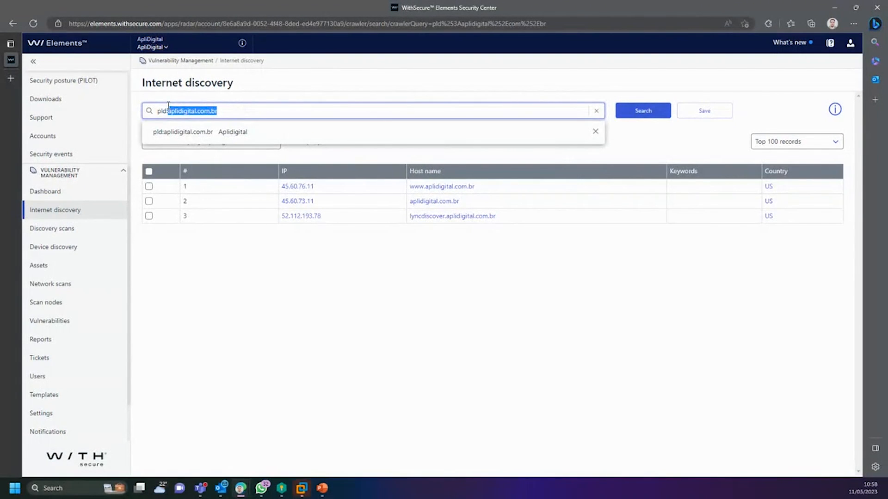
text(google.com.br)
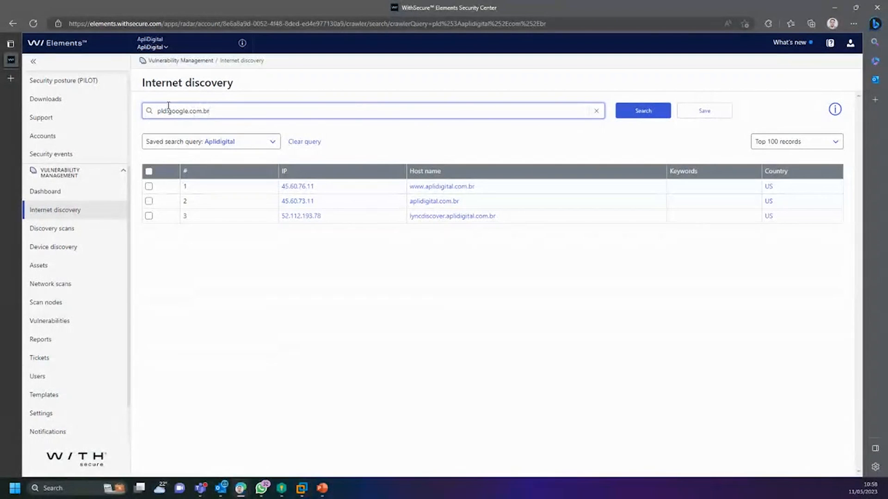
Step: Run the pld:google.com.br search and scroll through the returned hosts
click(656, 112)
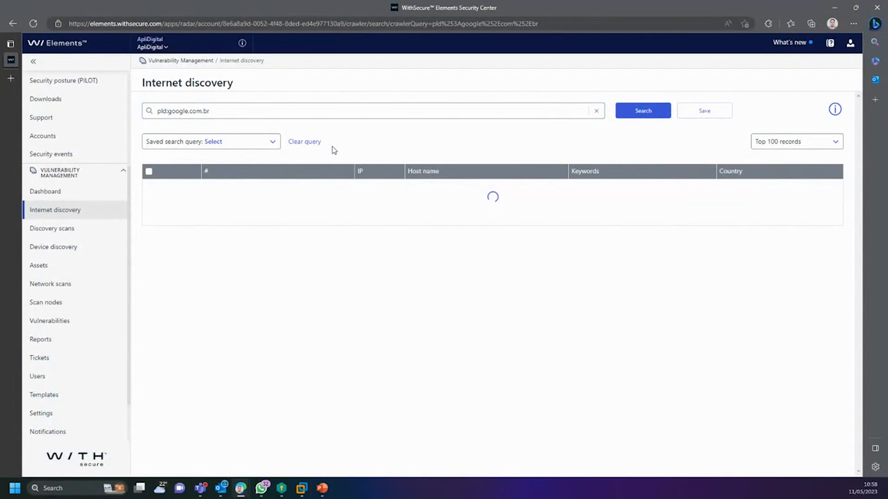
drag(209, 111, 167, 111)
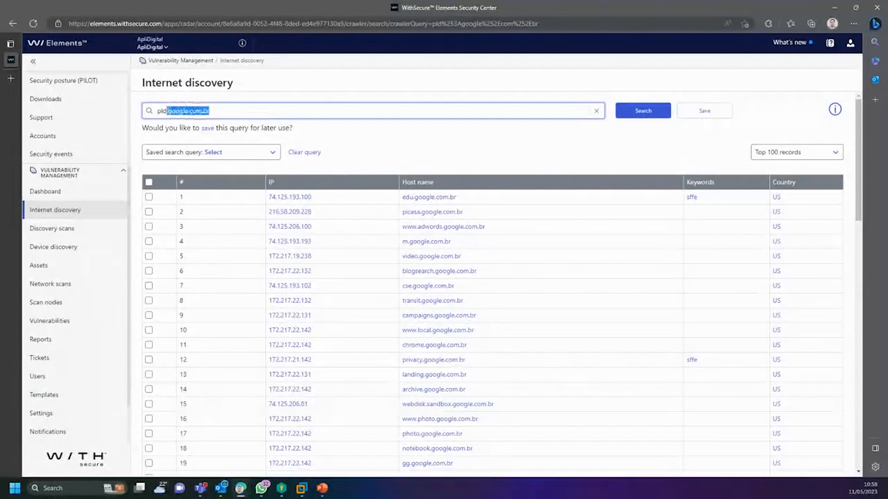
click(572, 159)
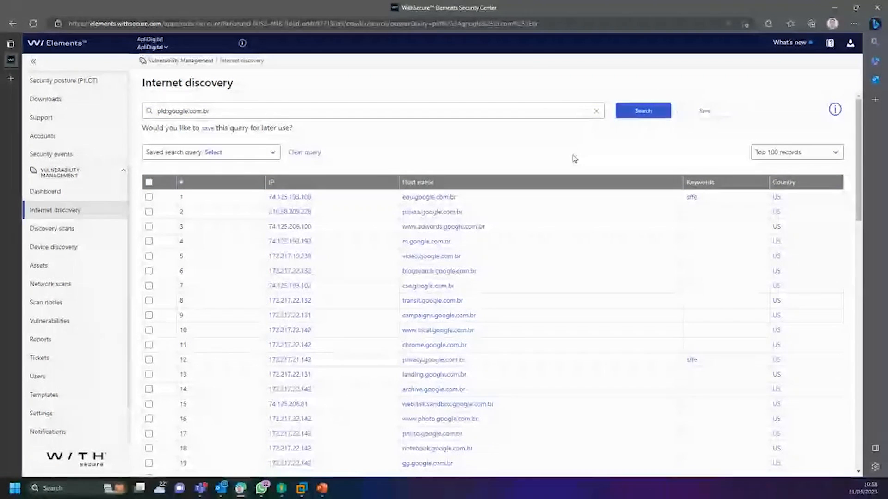
scroll(465, 245, down, 1)
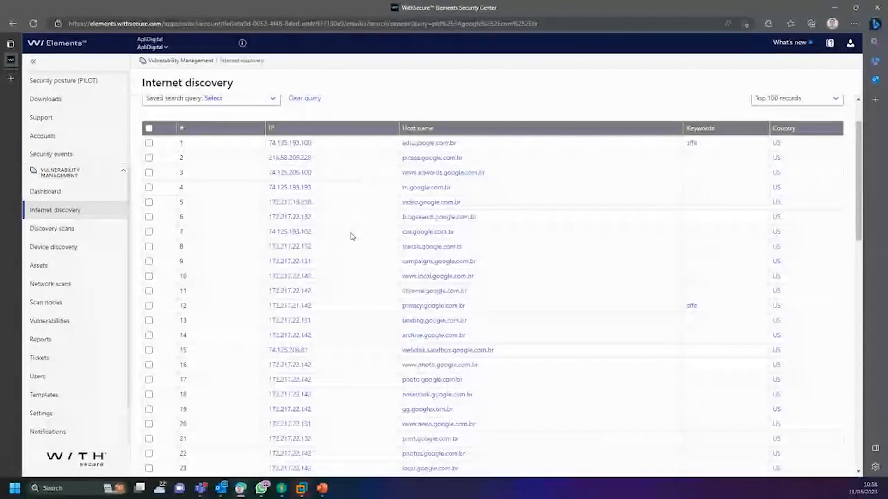
scroll(354, 259, up, 1)
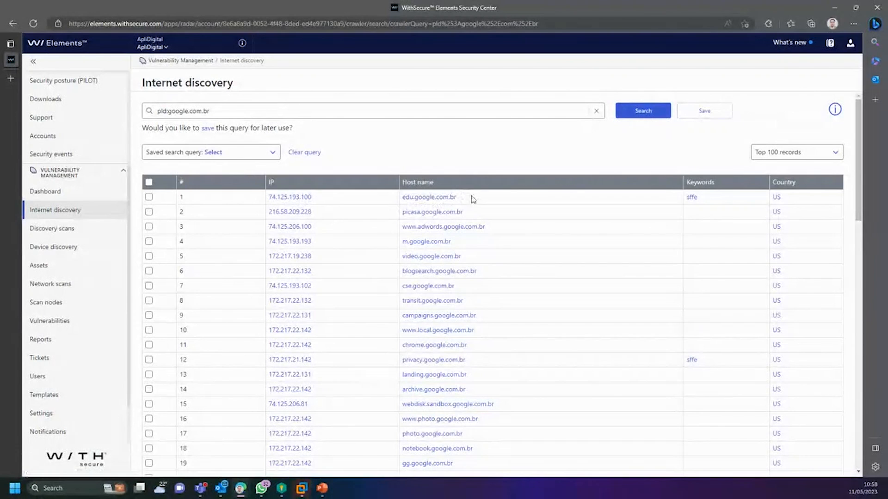
scroll(718, 175, down, 1)
Step: Browse the google.com.br results, highlighting the Keywords column and host edu.google.com.br
double_click(689, 129)
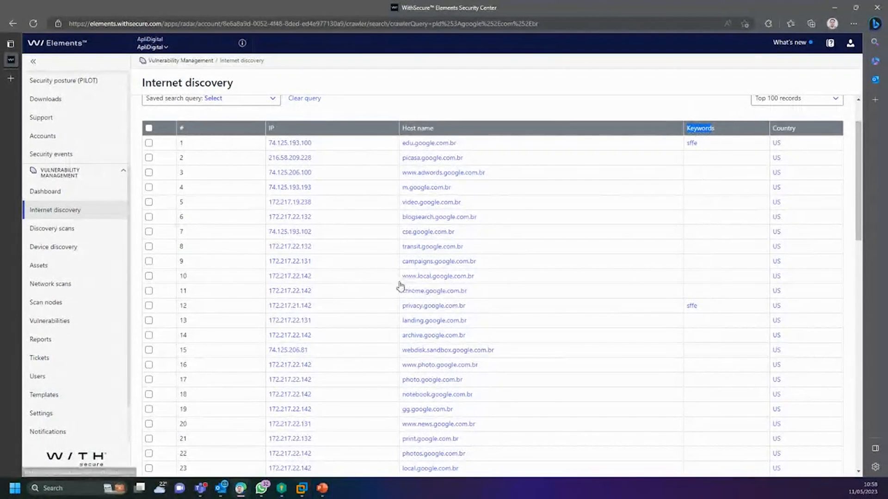
scroll(506, 292, down, 1)
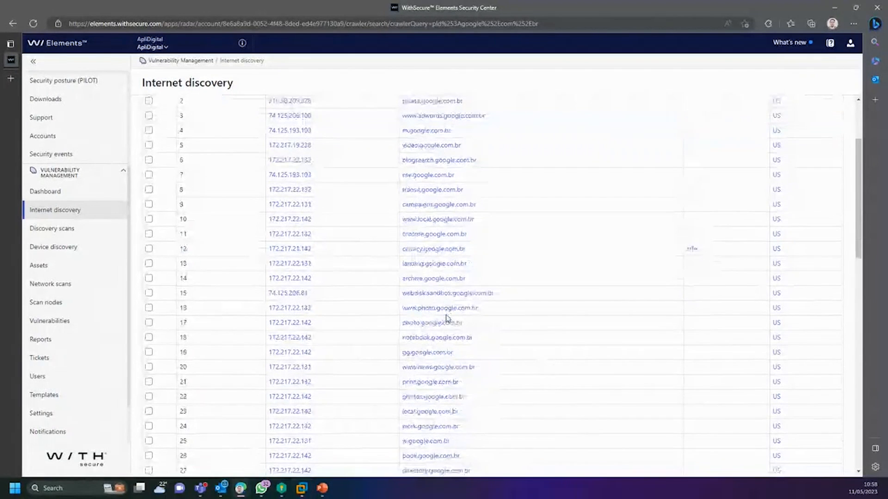
scroll(550, 314, up, 2)
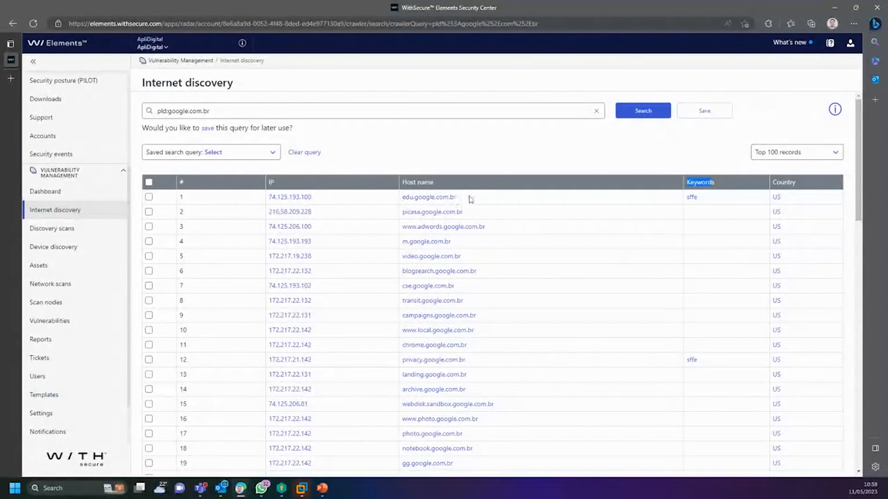
drag(460, 198, 401, 201)
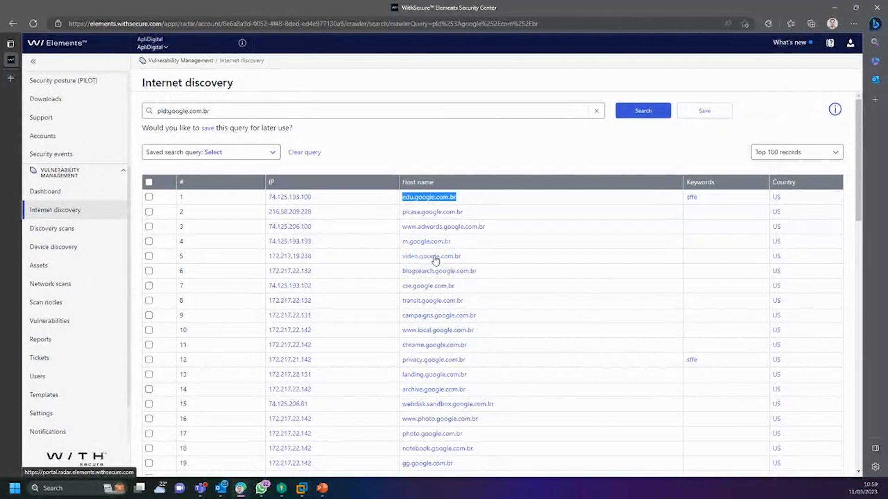
scroll(445, 367, down, 8)
scroll(448, 365, down, 5)
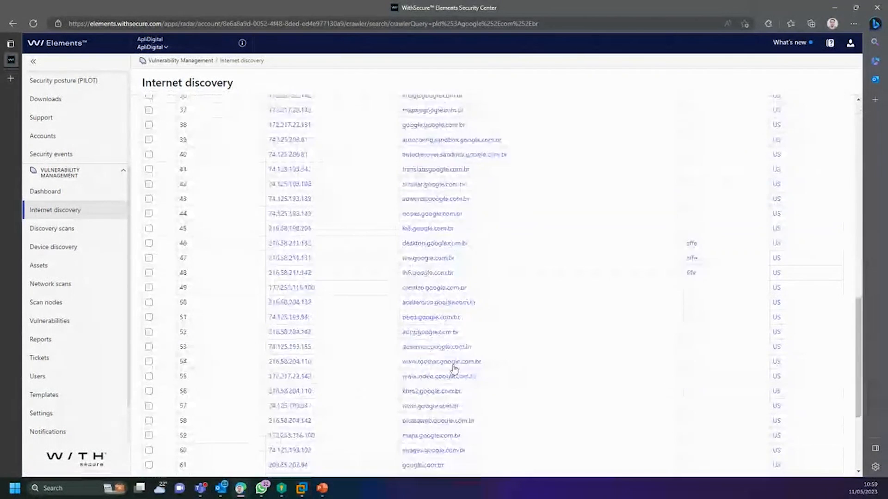
scroll(440, 436, up, 10)
scroll(437, 441, up, 3)
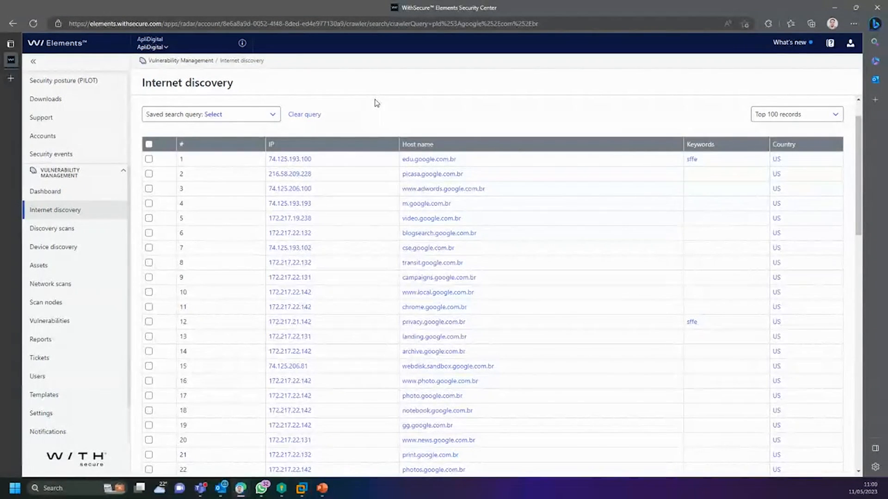
scroll(460, 266, down, 2)
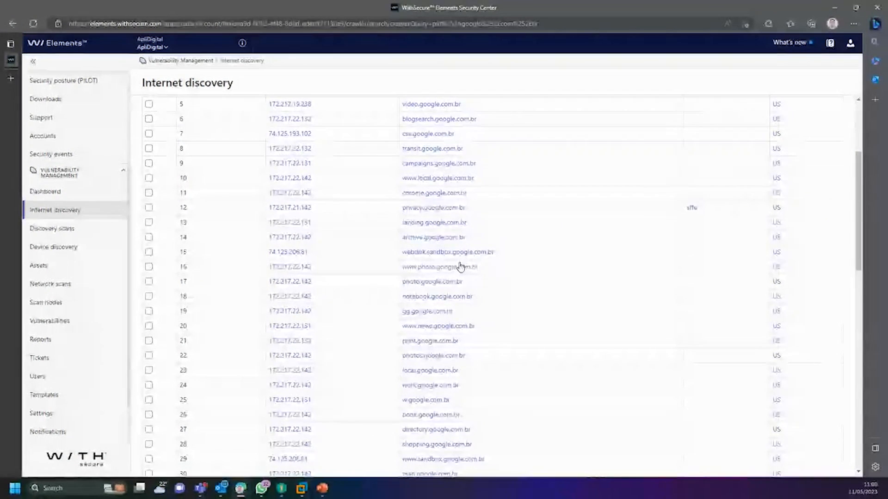
scroll(416, 269, down, 2)
scroll(277, 287, up, 5)
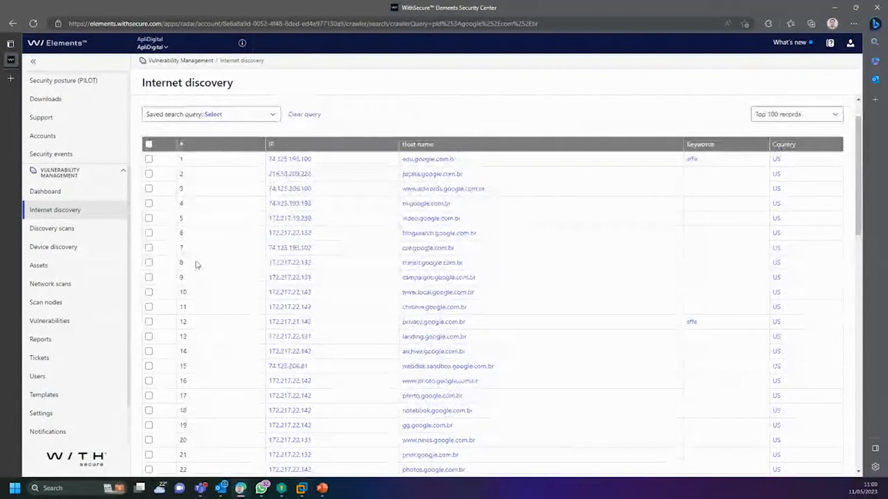
Step: Load the saved Aplidigital search query, then go to the Discovery scans page
click(228, 121)
click(223, 138)
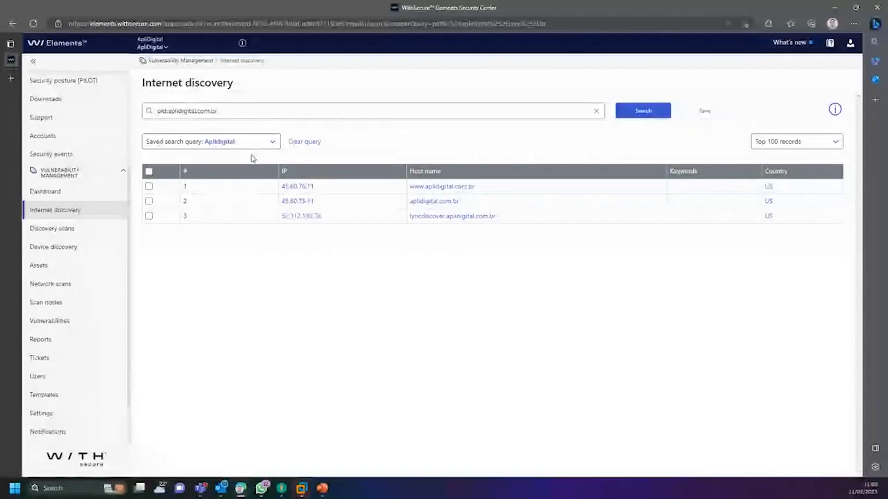
click(267, 147)
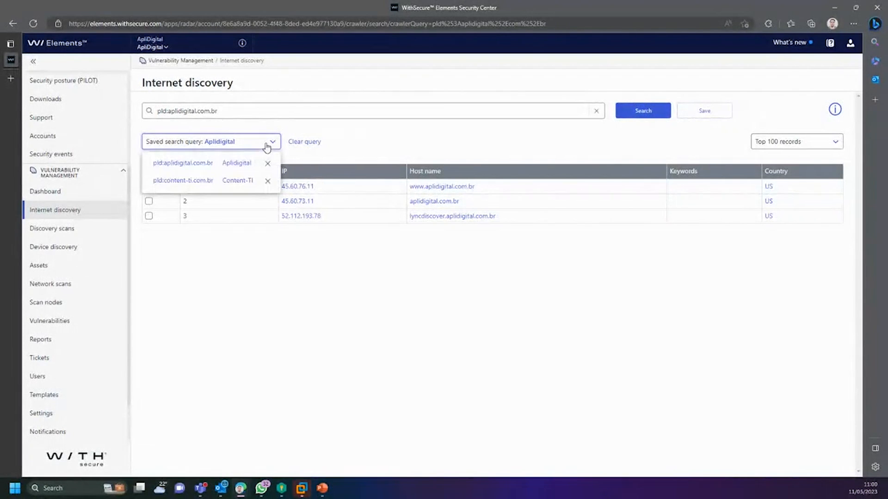
click(435, 137)
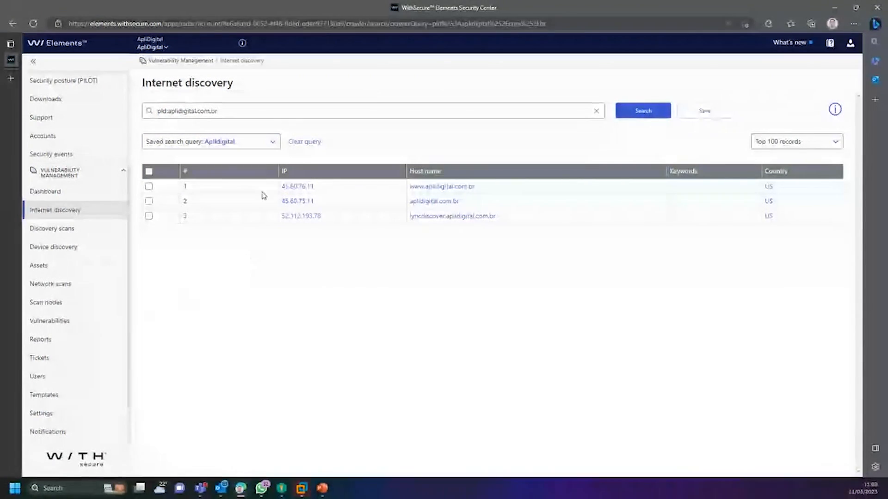
click(67, 229)
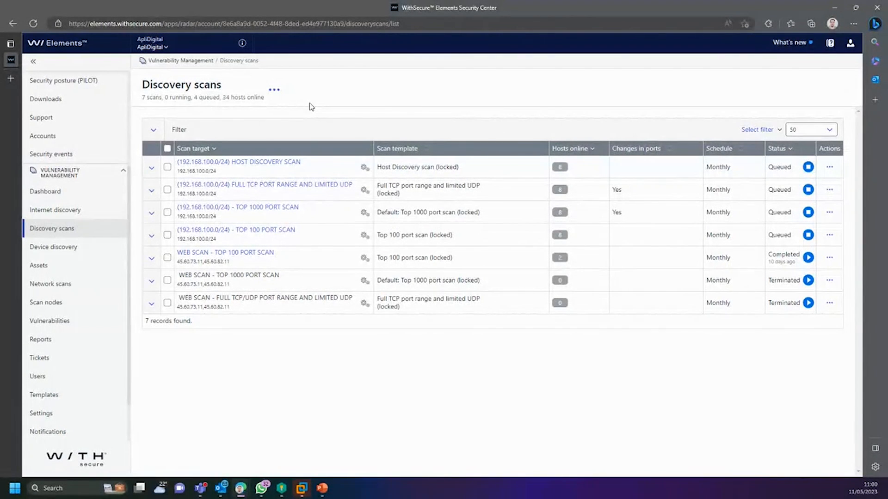
Step: Start a new discovery scan targeting the IP range 10.0.0.0/24
click(274, 90)
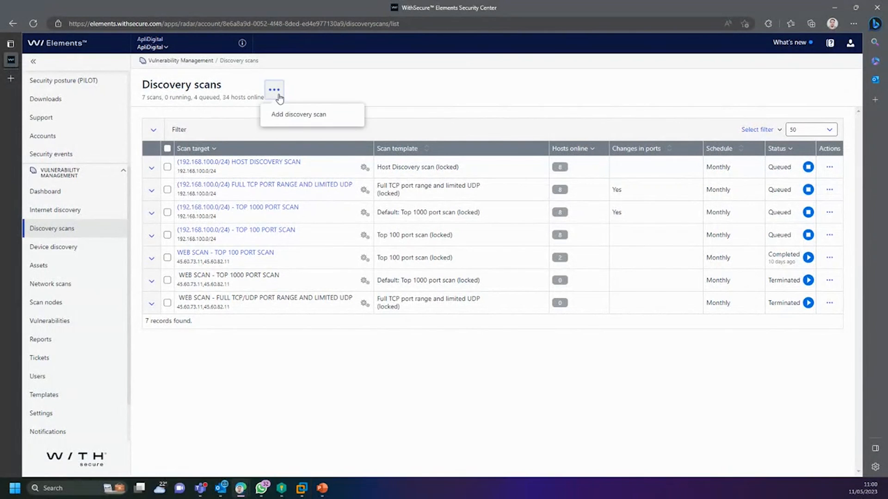
click(302, 115)
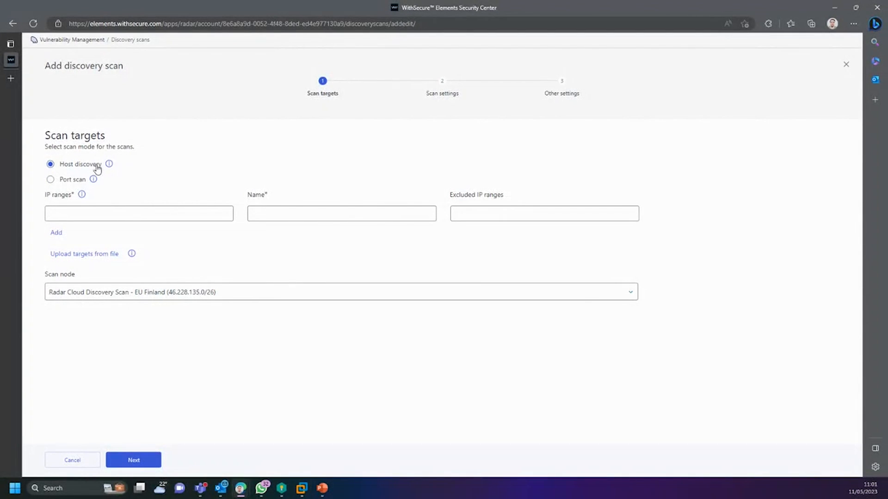
click(121, 212)
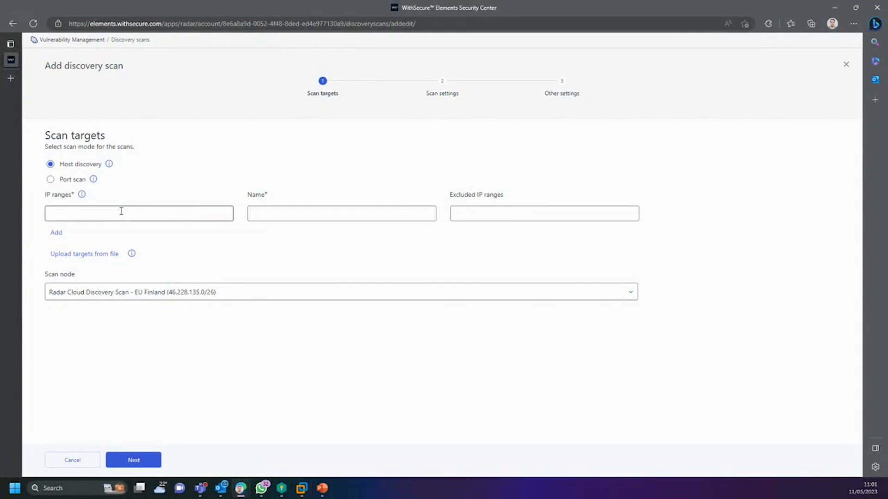
click(107, 244)
drag(105, 215, 48, 215)
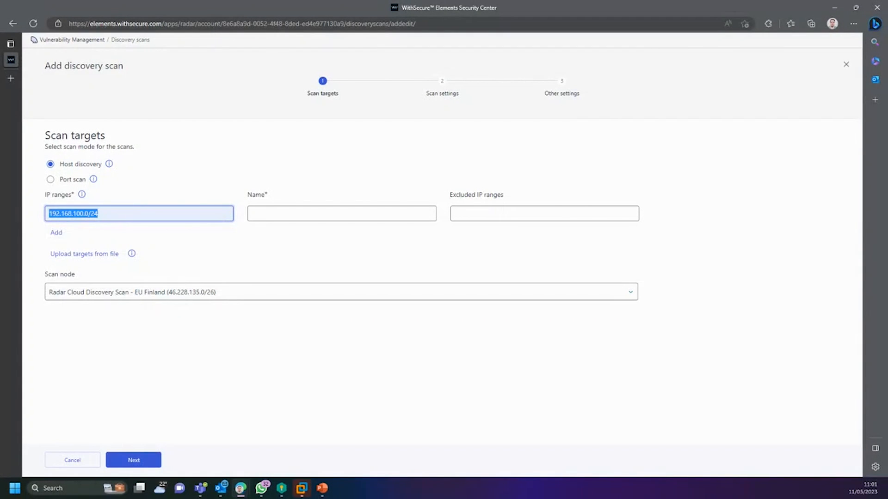
text(10)
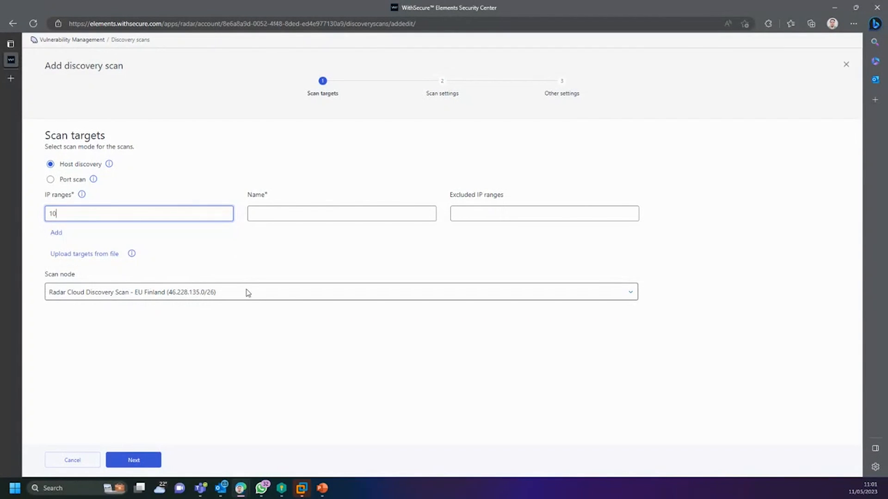
text(.0.0.0/24)
click(220, 137)
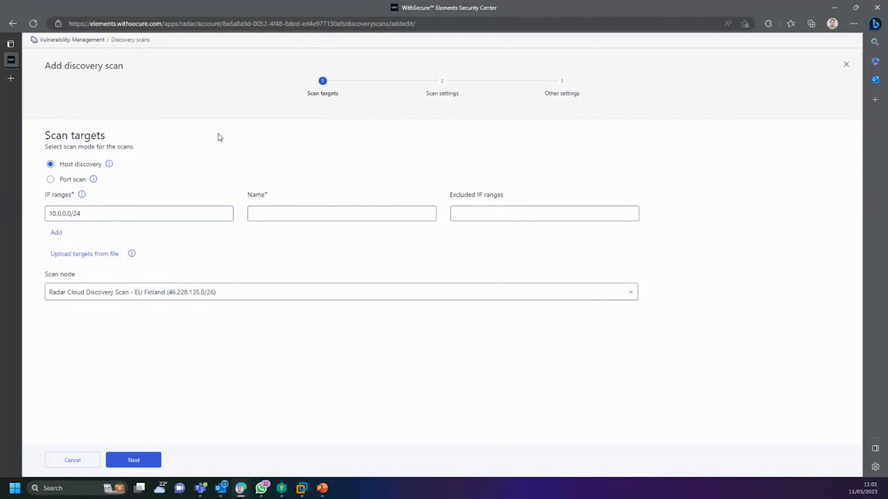
Step: Name the scan 'APLIDIGITAL - LOCAL TI' and assign the WSecure Lab Scan Node [BR]
click(276, 216)
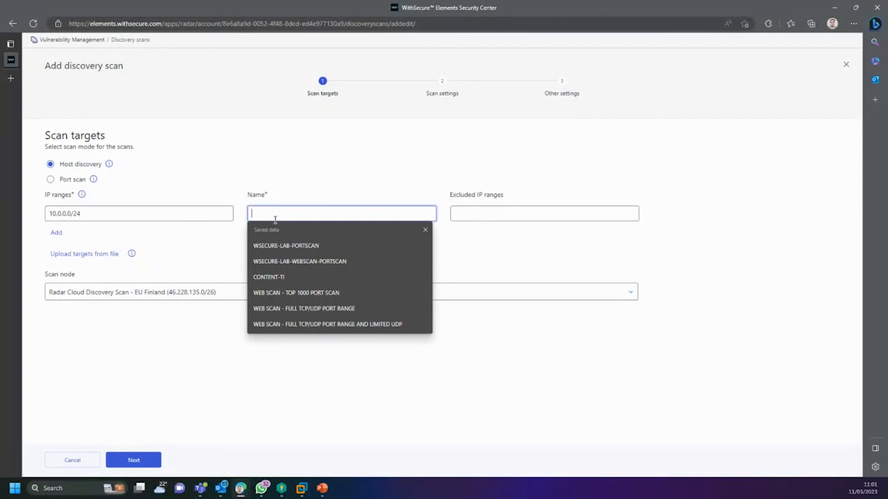
text(APLID)
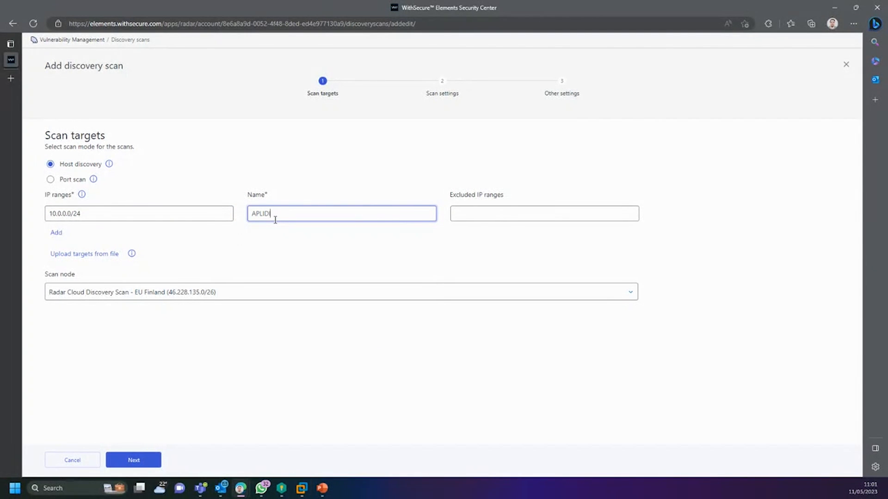
text(IGITAL - LOCAL TI)
click(335, 189)
drag(351, 211, 231, 221)
click(295, 230)
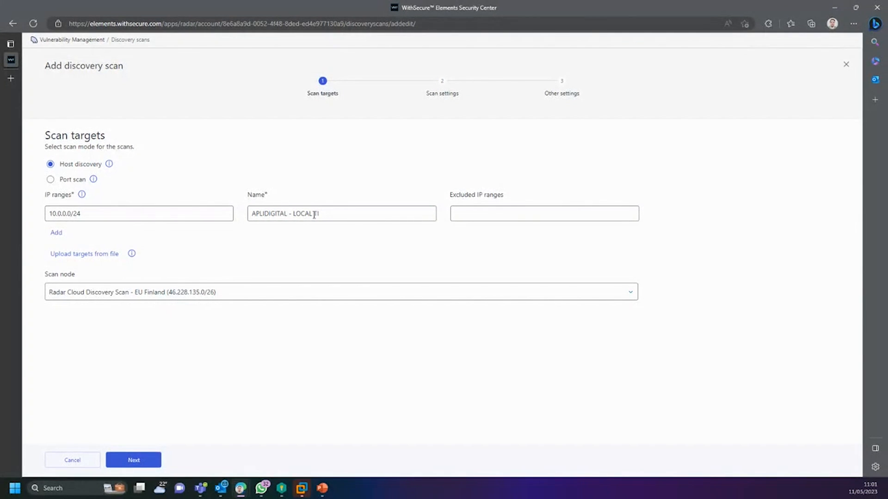
click(214, 293)
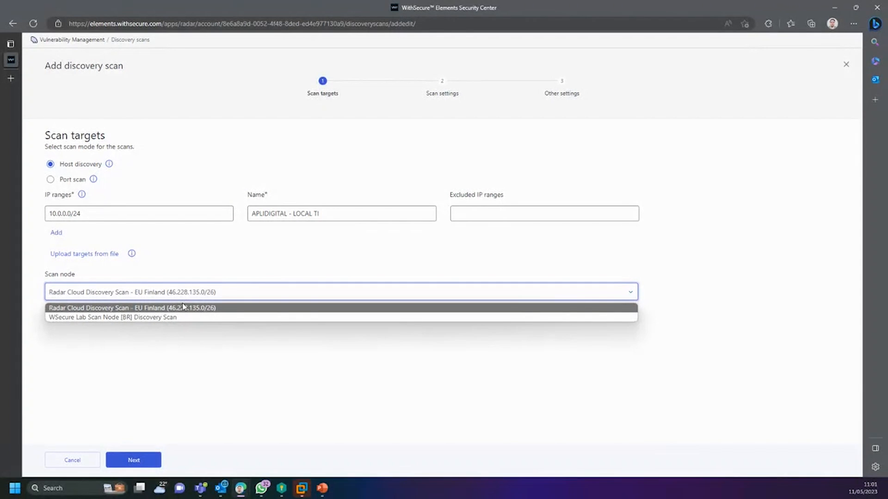
click(111, 318)
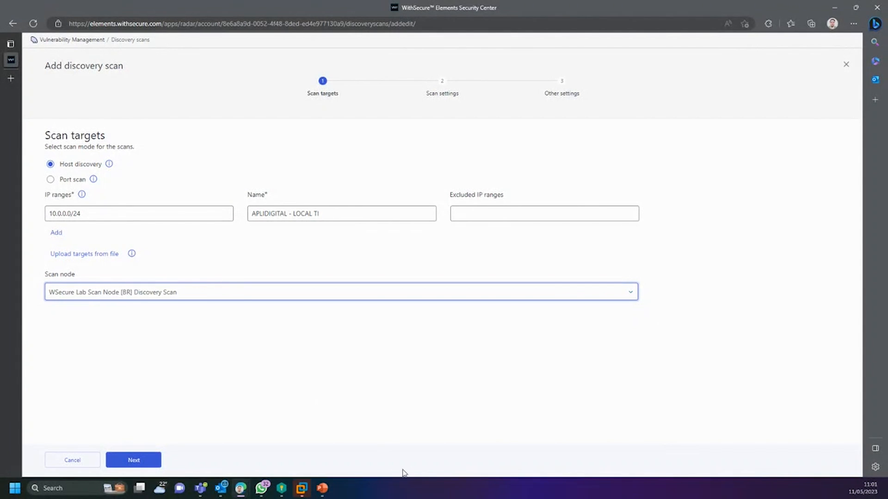
mouse_move(300, 491)
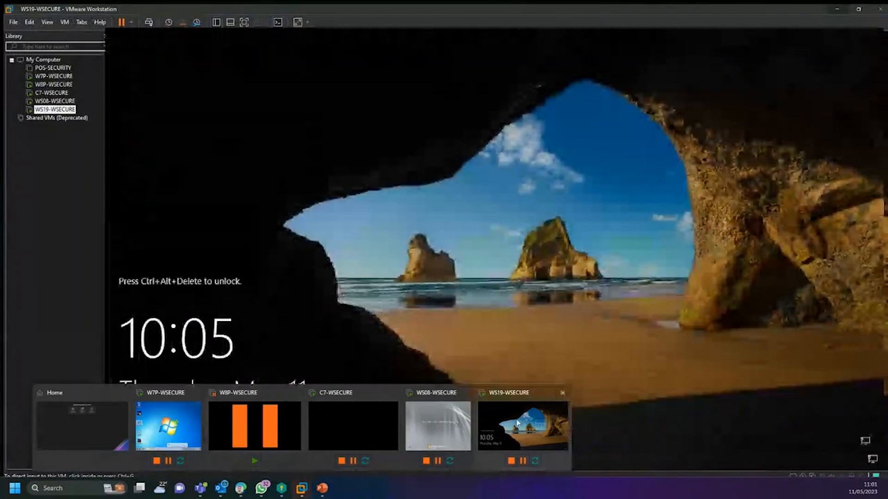
Step: Sign in to the WS19-WSECURE virtual machine as Administrator with the account password
click(514, 422)
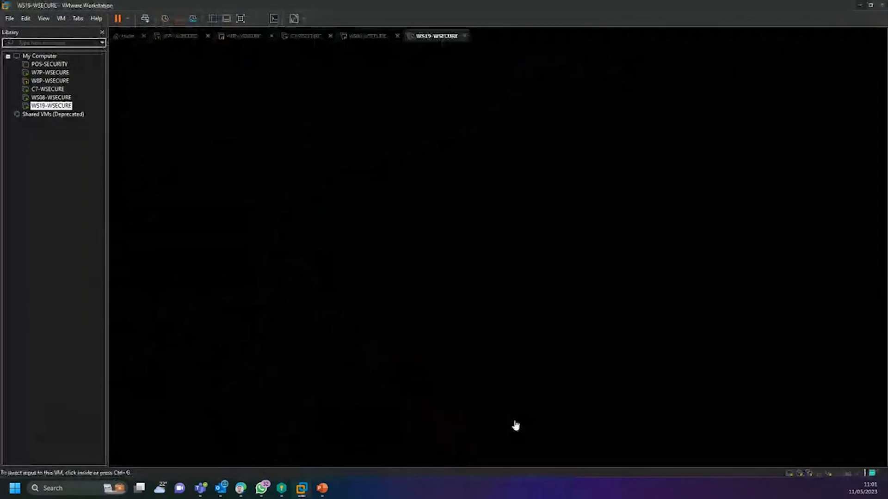
click(457, 249)
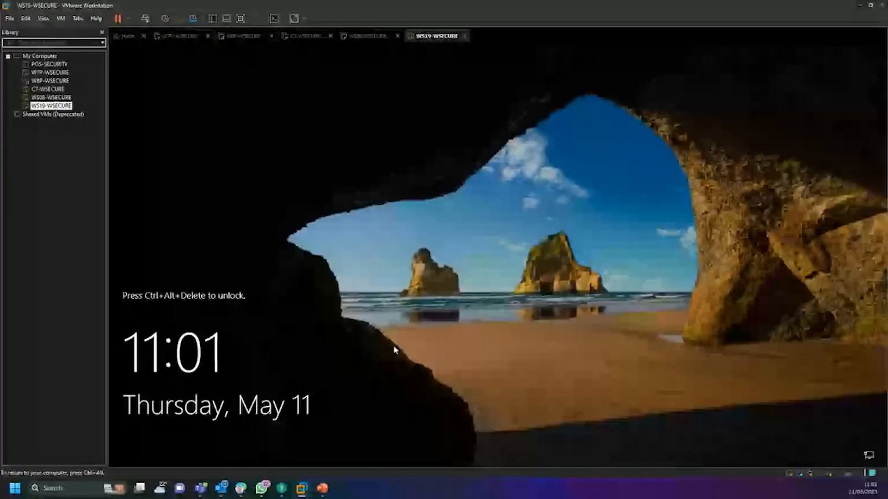
key(ctrl+alt+Insert)
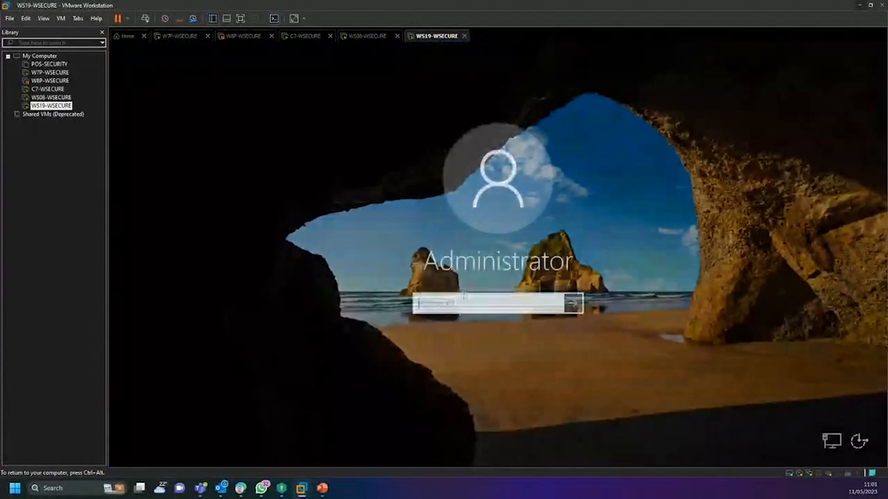
text(***********)
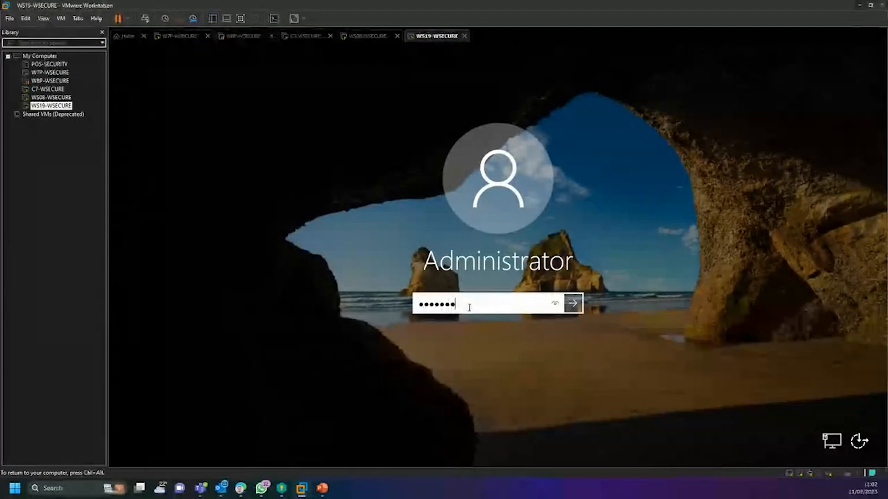
key(Return)
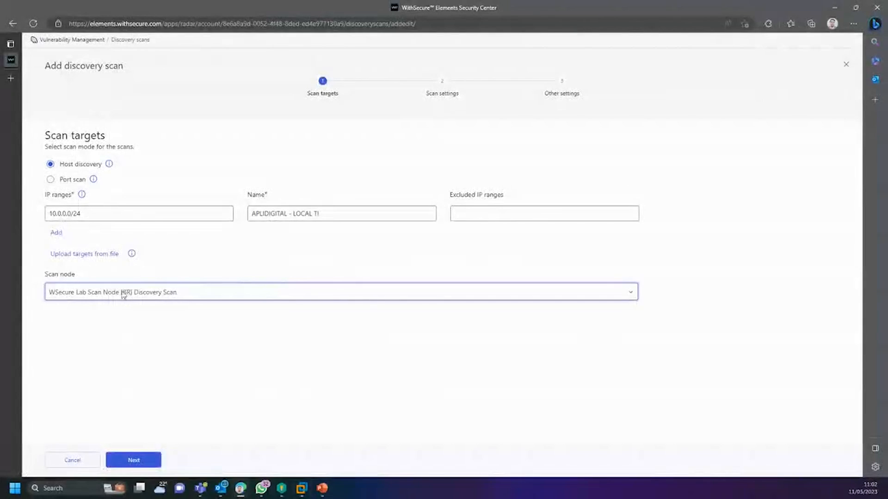
Step: Keep WSecure Lab Scan Node [BR], advance to Scan settings, and check the Host Discovery scan (locked) template
click(124, 295)
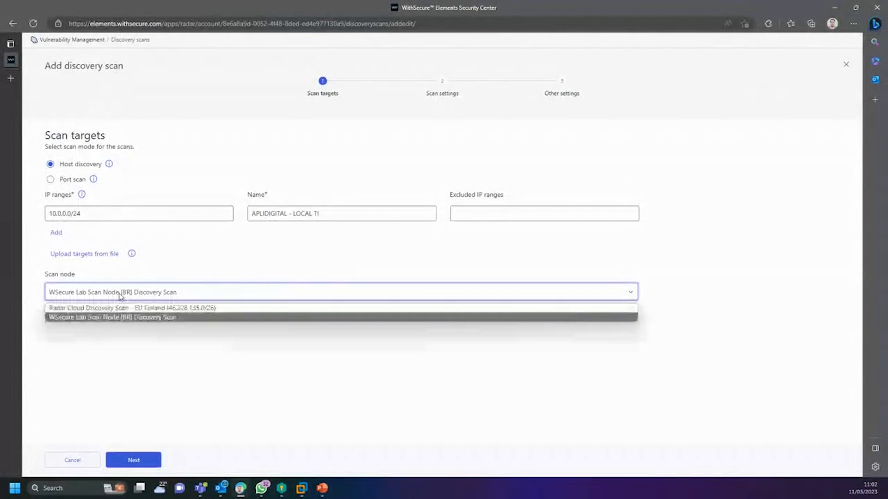
click(124, 318)
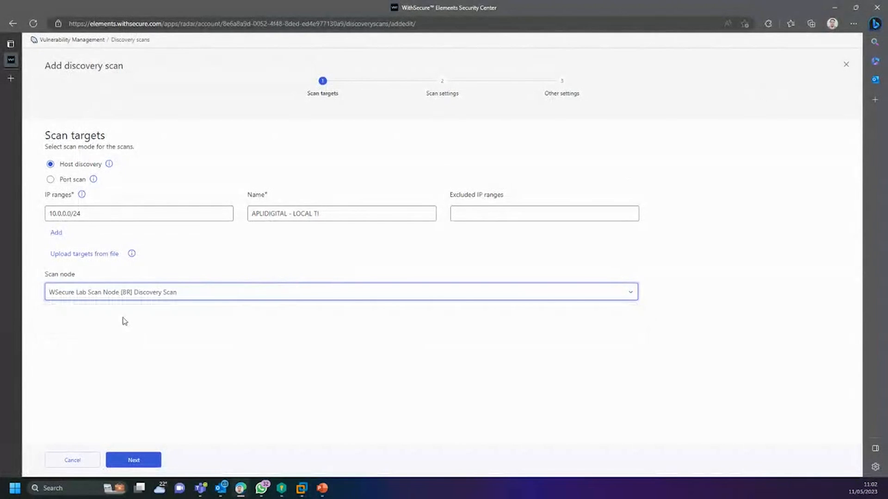
click(134, 464)
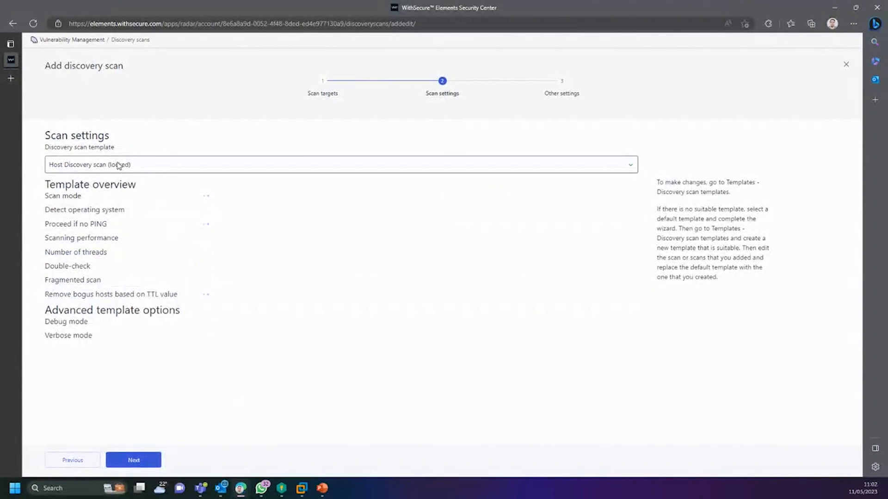
click(119, 166)
click(129, 170)
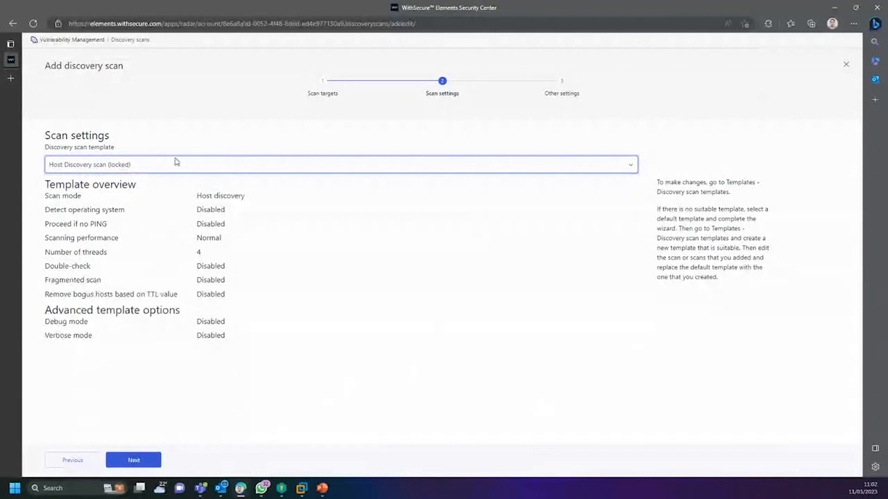
click(136, 171)
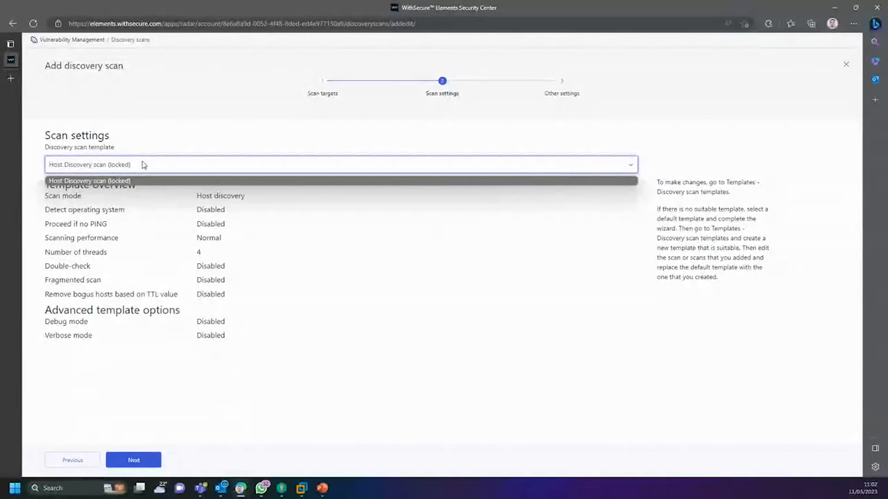
click(141, 166)
click(81, 167)
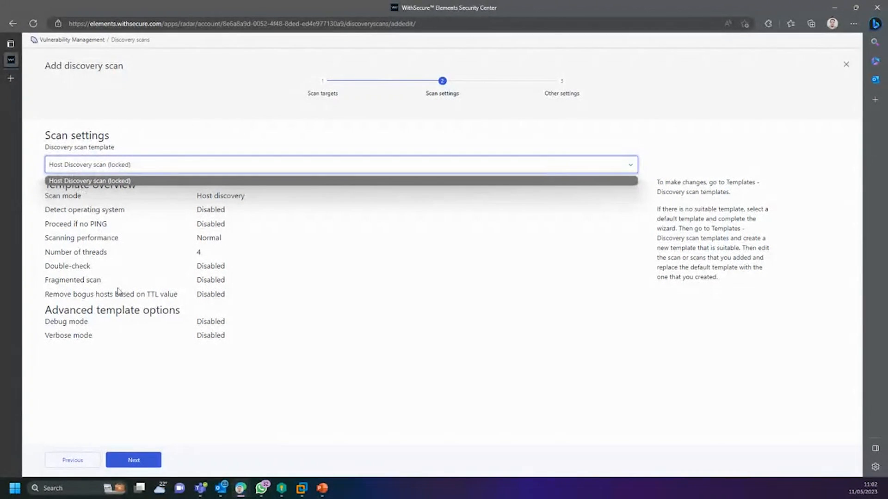
click(83, 182)
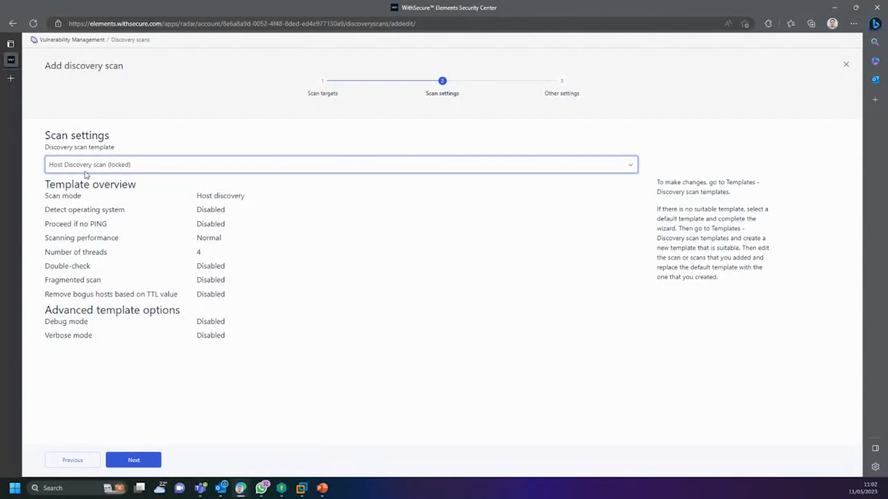
click(87, 172)
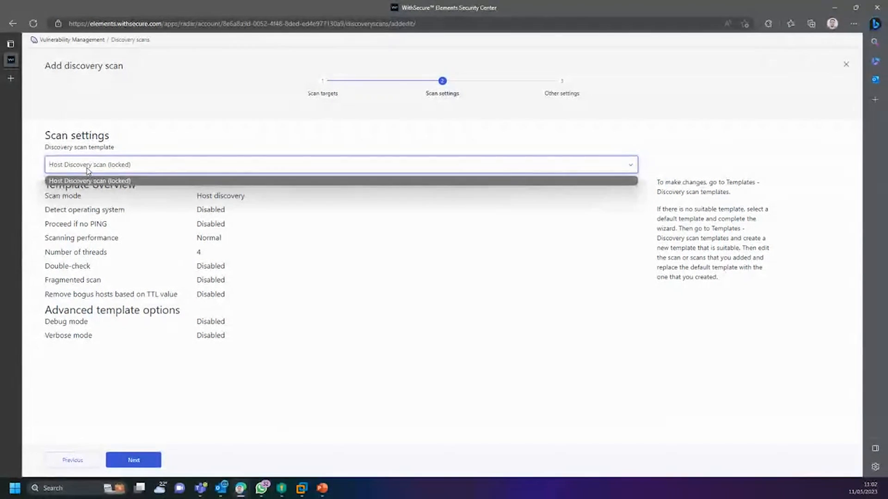
click(120, 166)
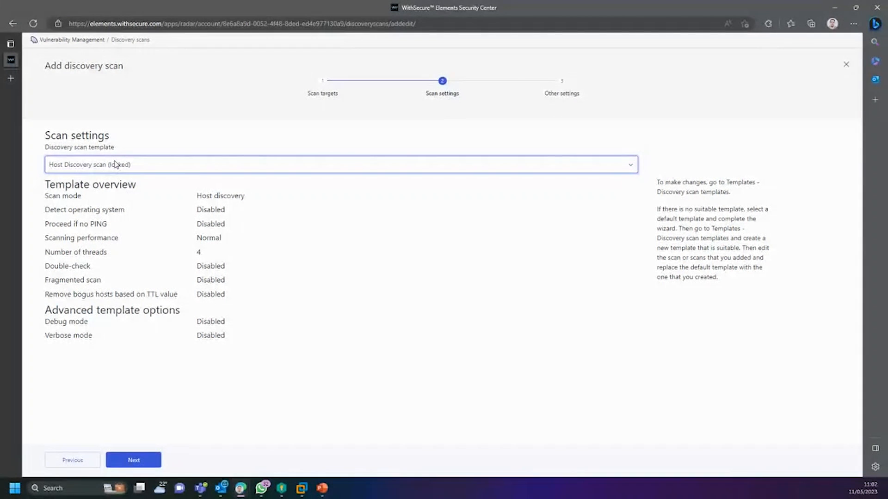
Step: Review the template's Detect operating system, Proceed if no PING, and threads settings
click(121, 252)
drag(59, 213, 147, 295)
click(228, 296)
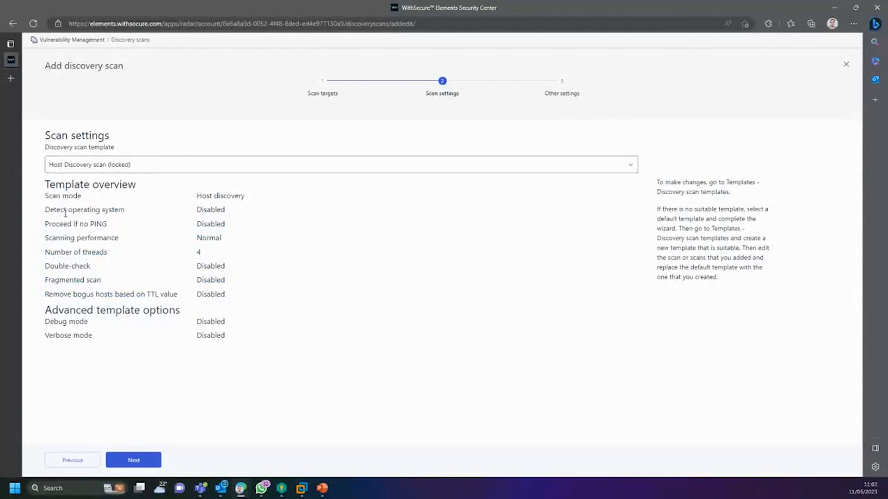
drag(55, 212, 131, 218)
click(131, 218)
drag(56, 222, 111, 225)
click(115, 224)
drag(56, 238, 115, 248)
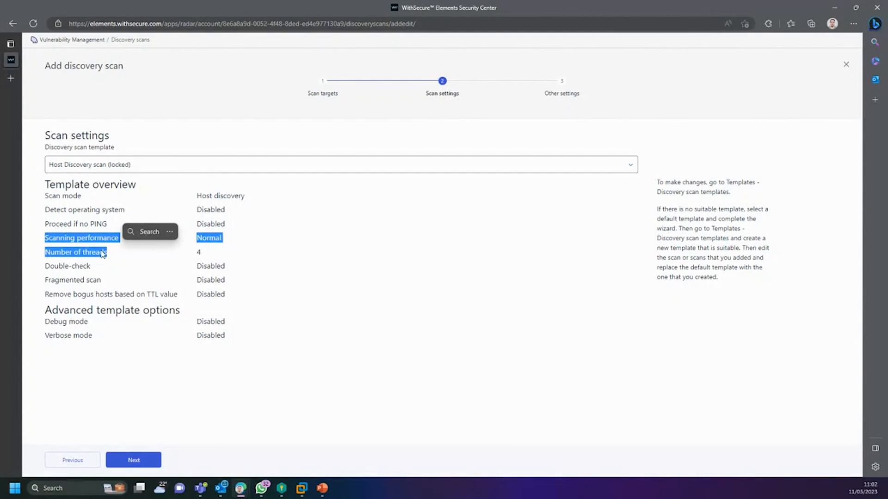
click(89, 263)
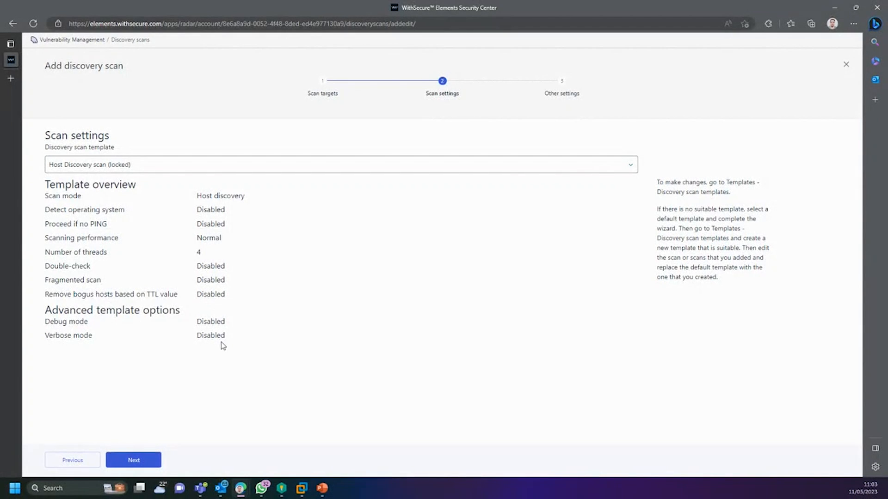
click(138, 168)
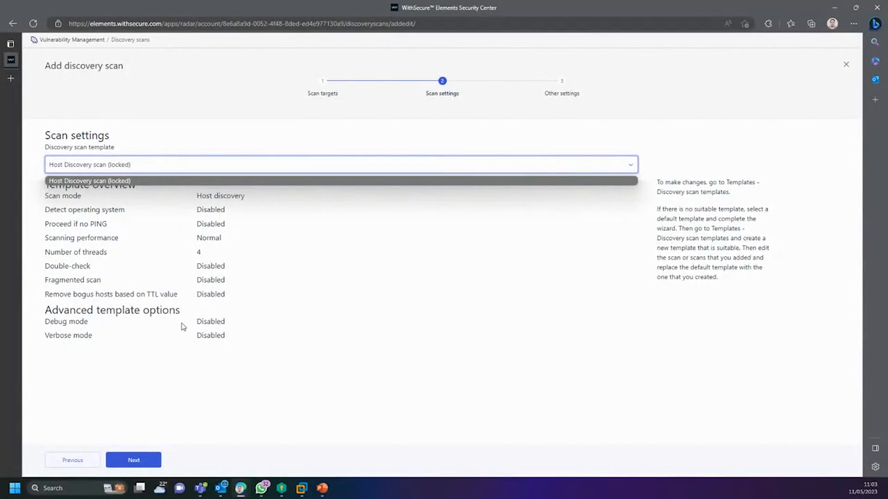
click(236, 330)
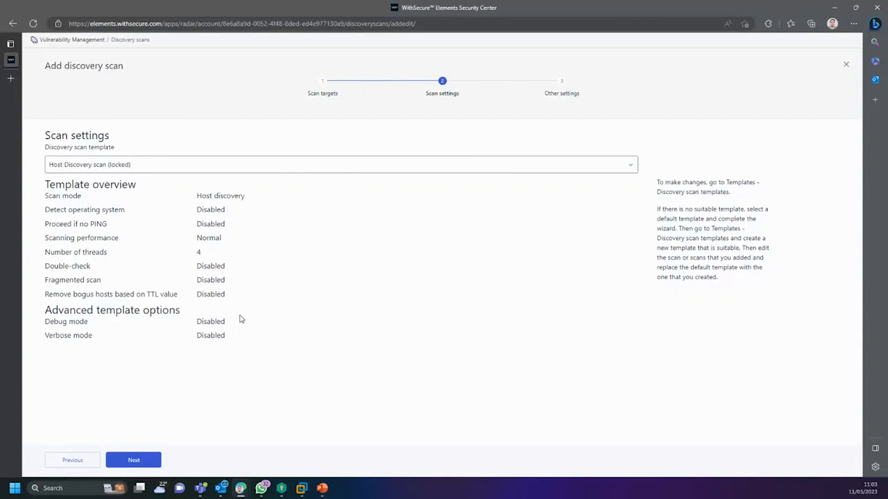
Step: In Other settings, enable scheduling and choose the Monthly scheduling template
click(133, 461)
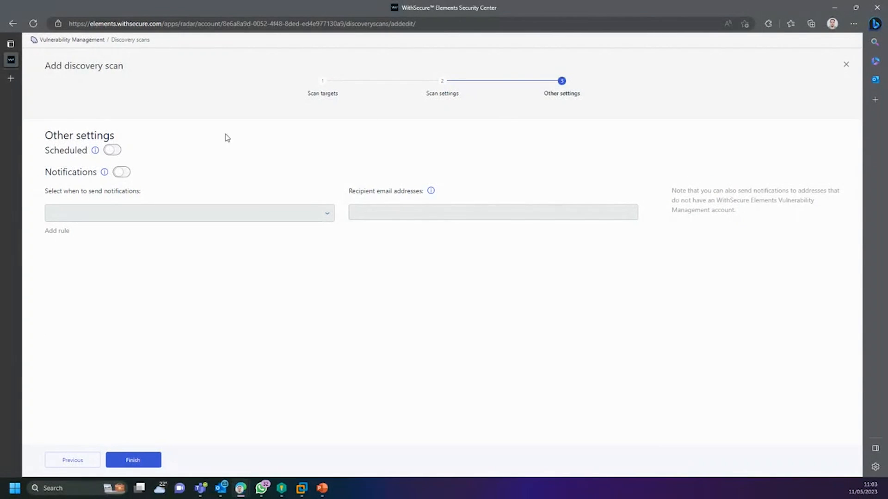
drag(53, 136, 116, 136)
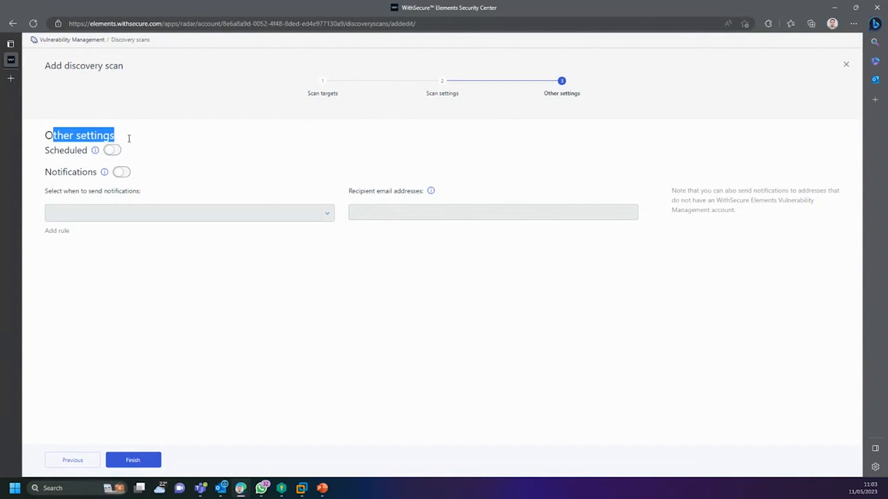
click(79, 149)
click(108, 150)
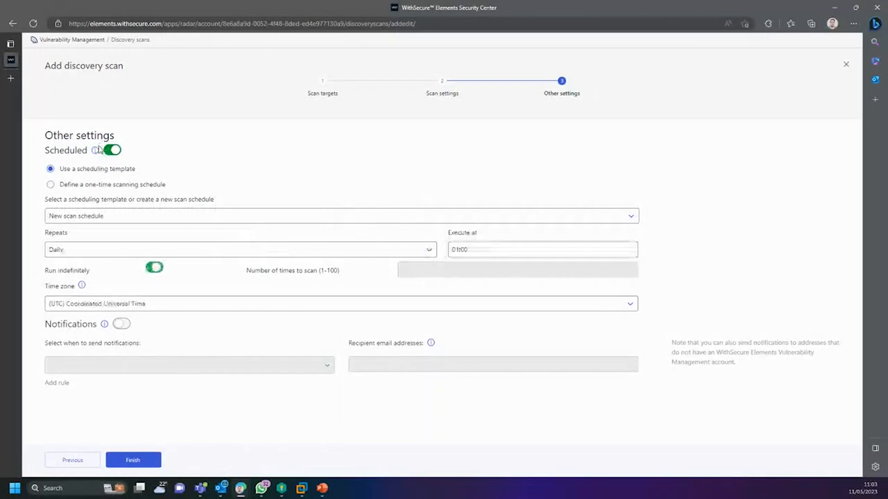
click(105, 217)
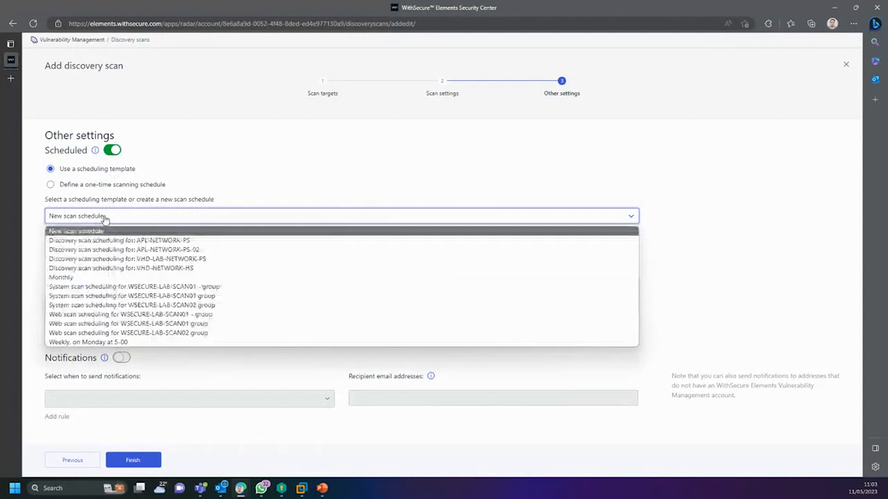
click(77, 278)
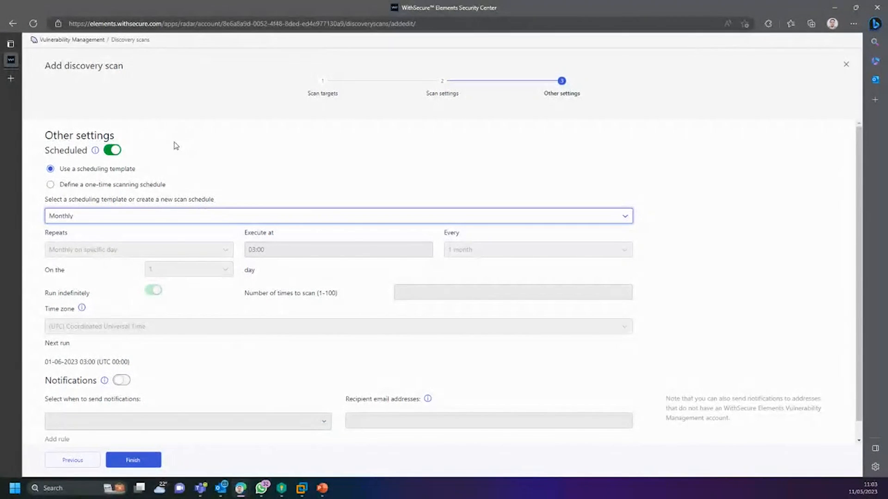
Step: Confirm Monthly as the schedule and finish adding the APLIDIGITAL - LOCAL TI scan
scroll(230, 308, down, 1)
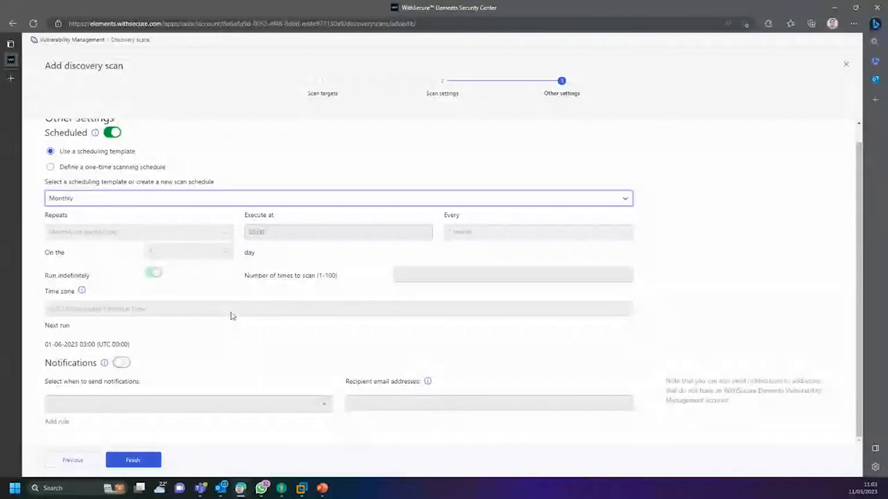
click(129, 200)
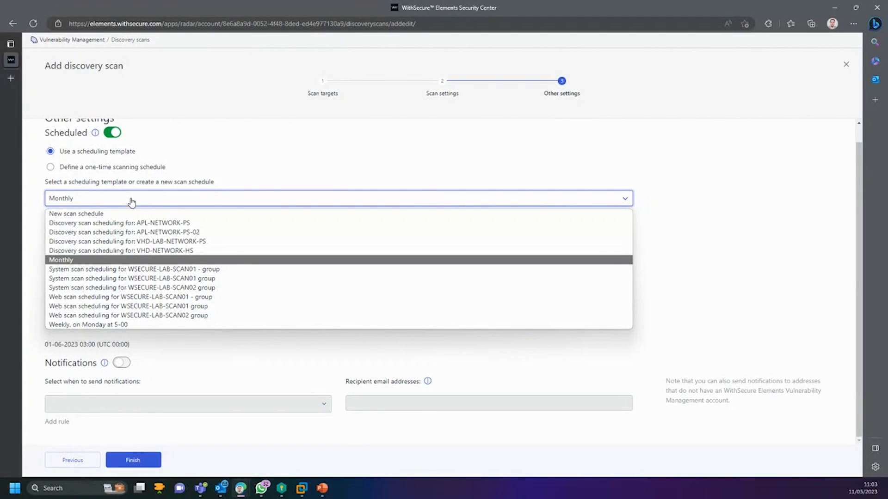
click(138, 197)
click(118, 203)
click(118, 260)
click(137, 460)
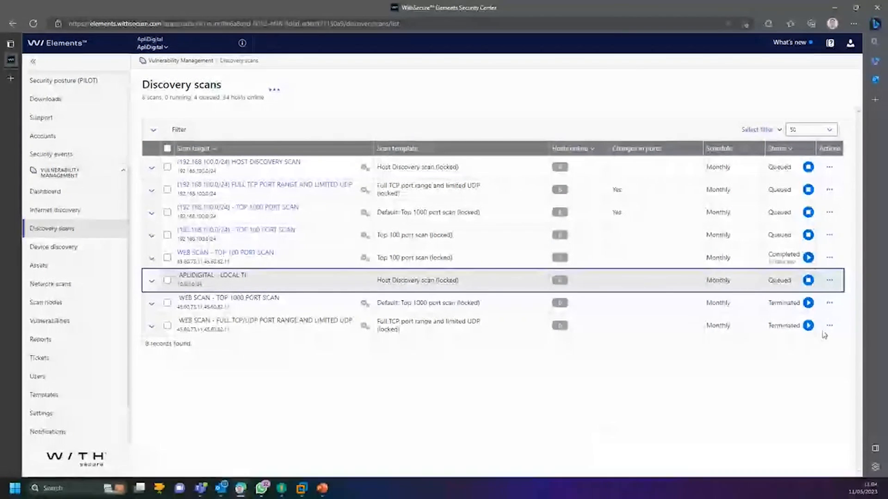
Step: Queue APLIDIGITAL - LOCAL TI to run and expand its Scan properties
click(808, 280)
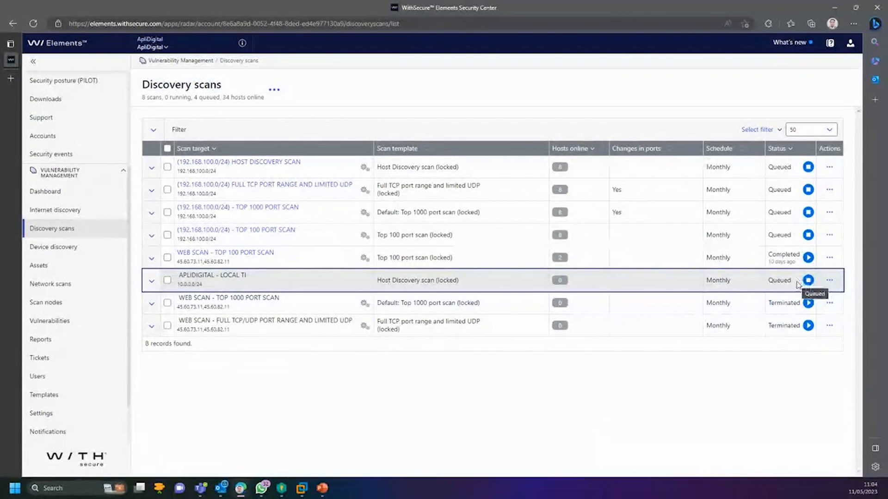
double_click(771, 280)
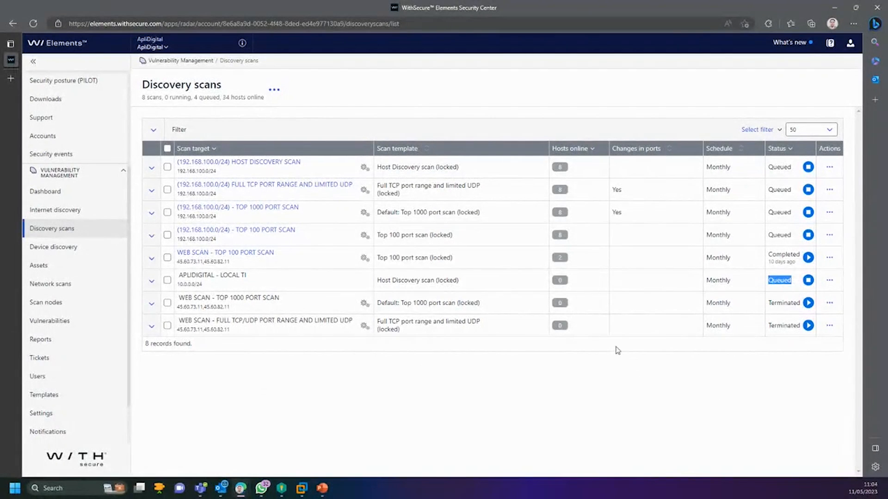
click(806, 345)
drag(771, 282, 795, 287)
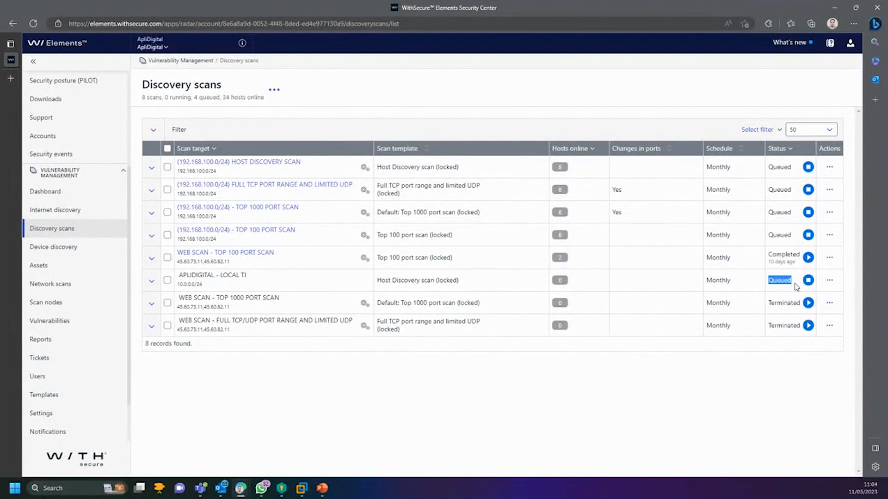
click(561, 281)
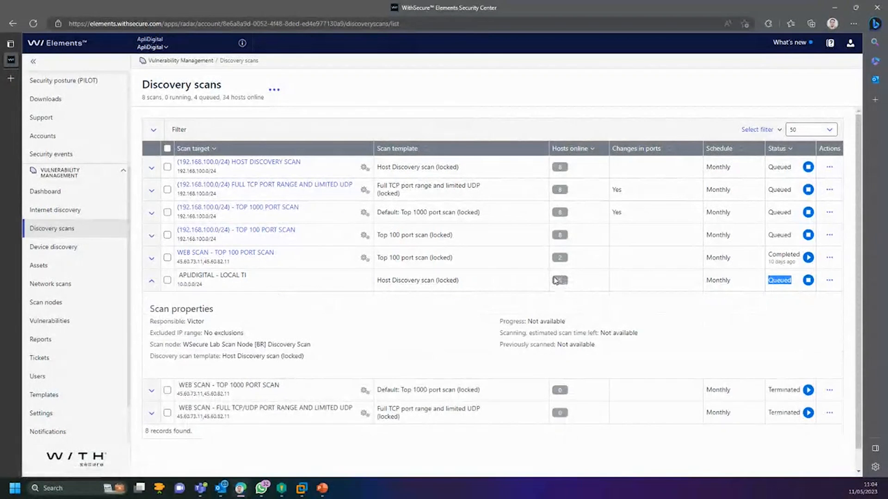
double_click(558, 281)
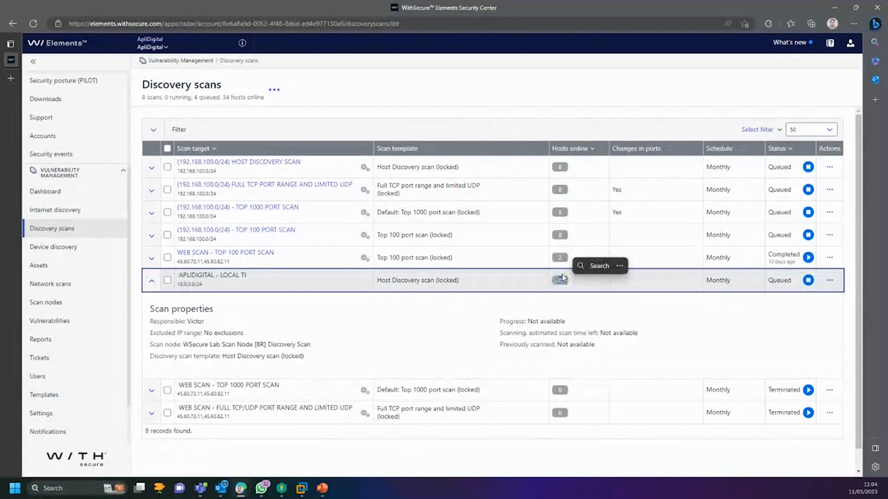
click(301, 494)
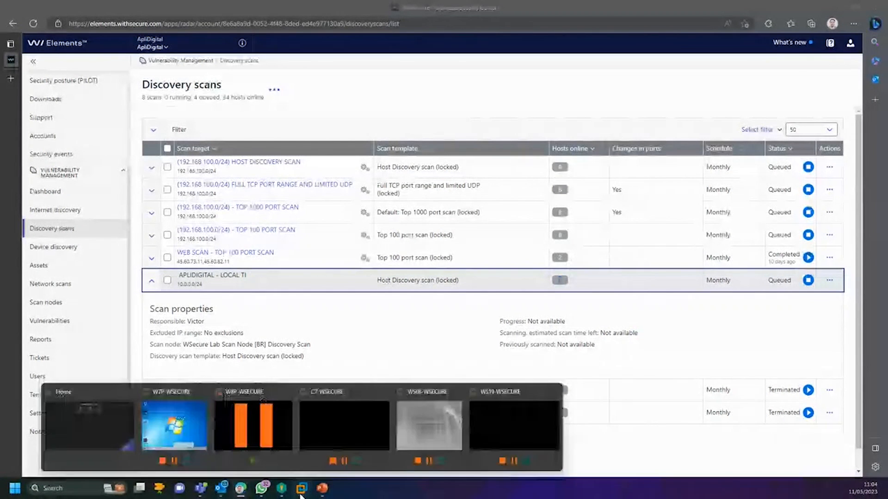
Step: On WS19-WSECURE, dismiss Shutdown Event Tracker and ping 8.8.8.8 and 10.0.0.254 from Command Prompt
click(496, 422)
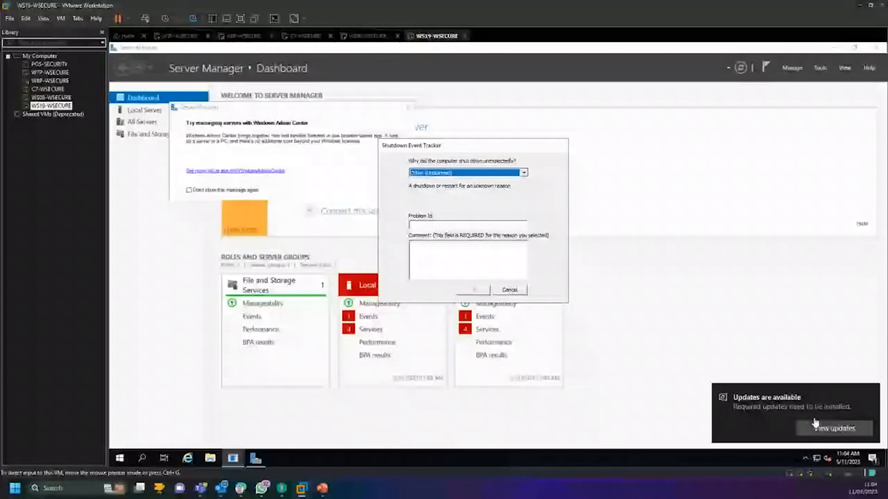
click(510, 290)
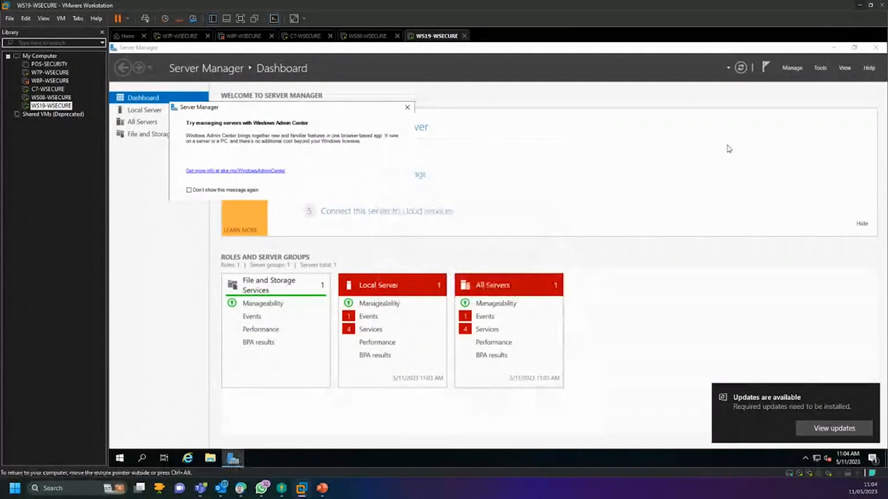
click(833, 47)
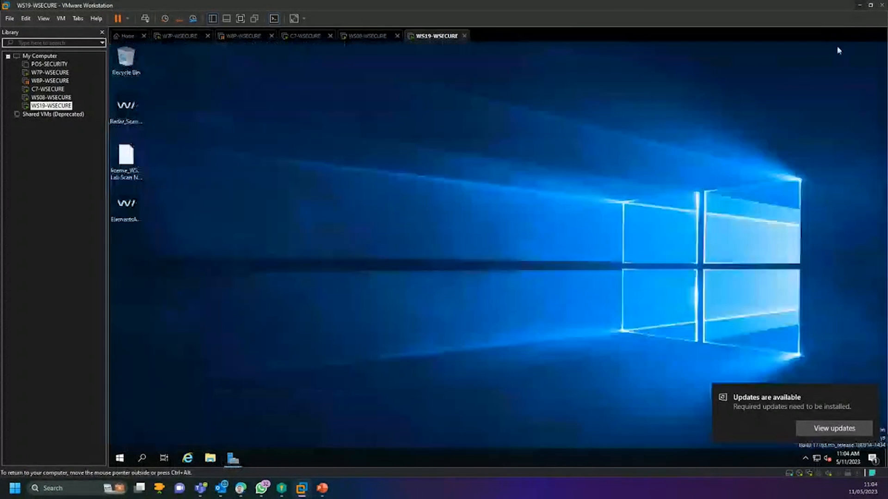
click(120, 459)
text(cmd)
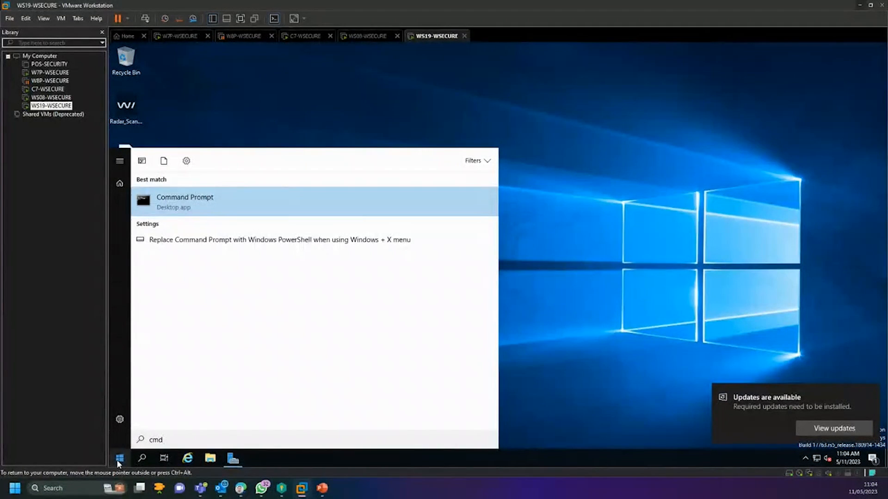
click(214, 200)
text(ping 8.8.8.)
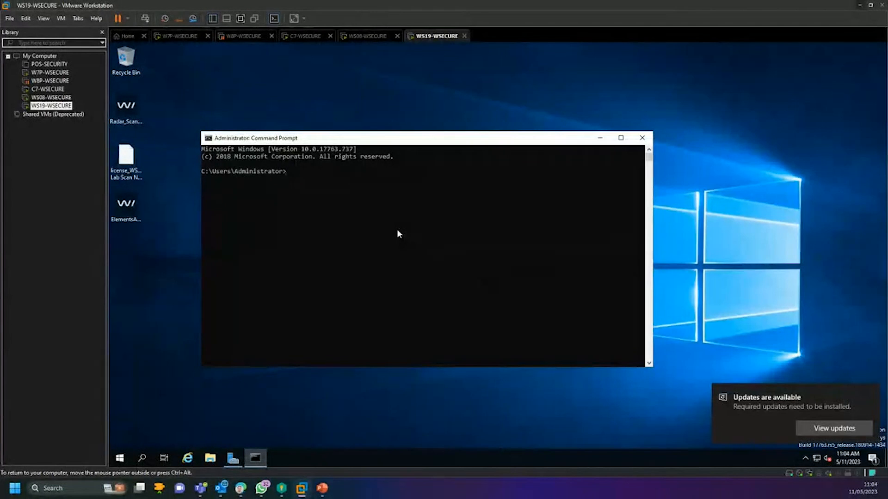
text(8)
key(Return)
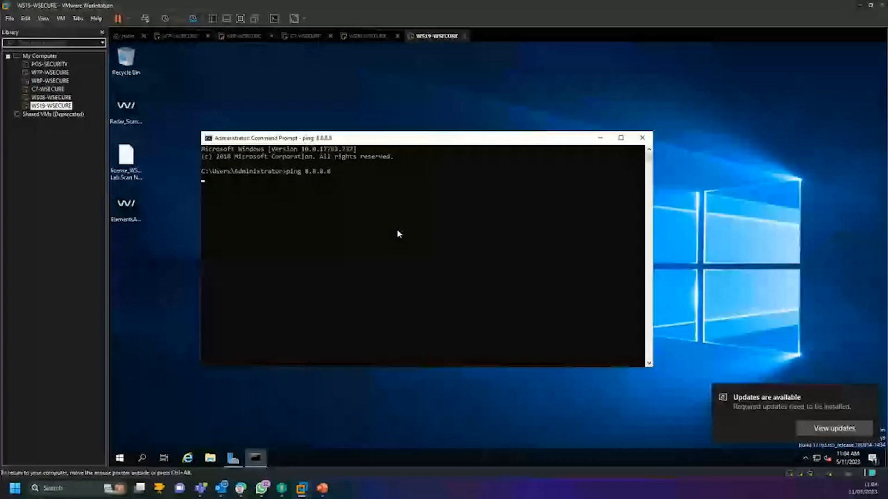
key(ctrl+c)
text(ping 10.0.0.25)
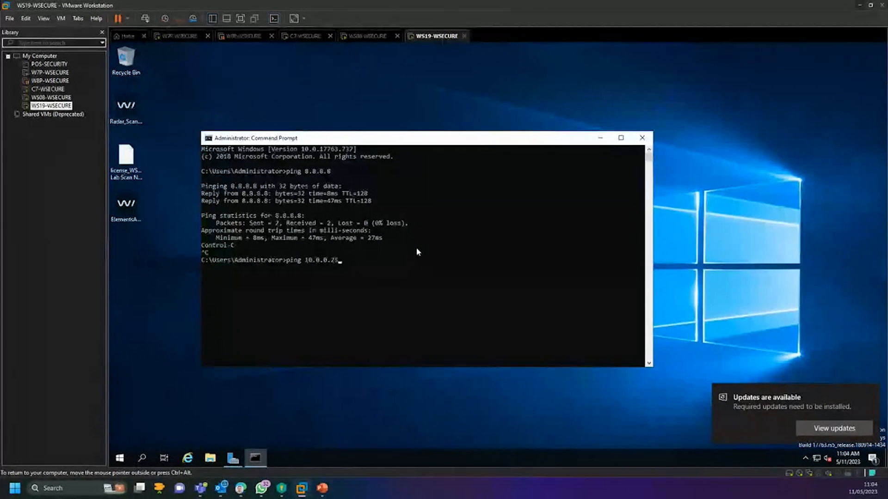
text(4)
key(Return)
key(ctrl+c)
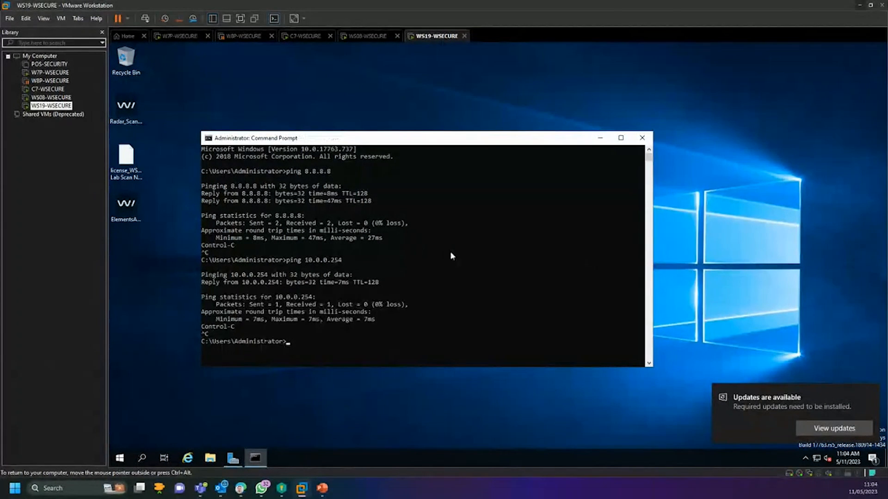
click(647, 137)
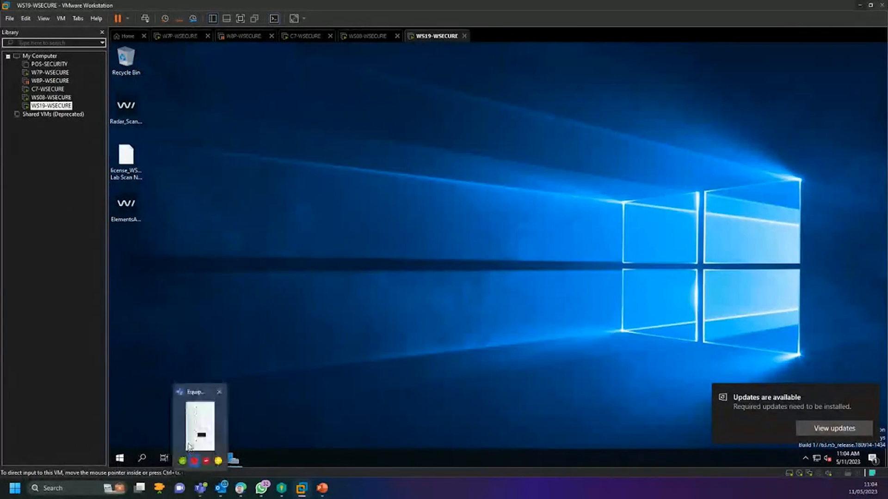
Step: From a new Command Prompt, ping google.com and check name resolution with nslookup
click(124, 457)
text(cmd)
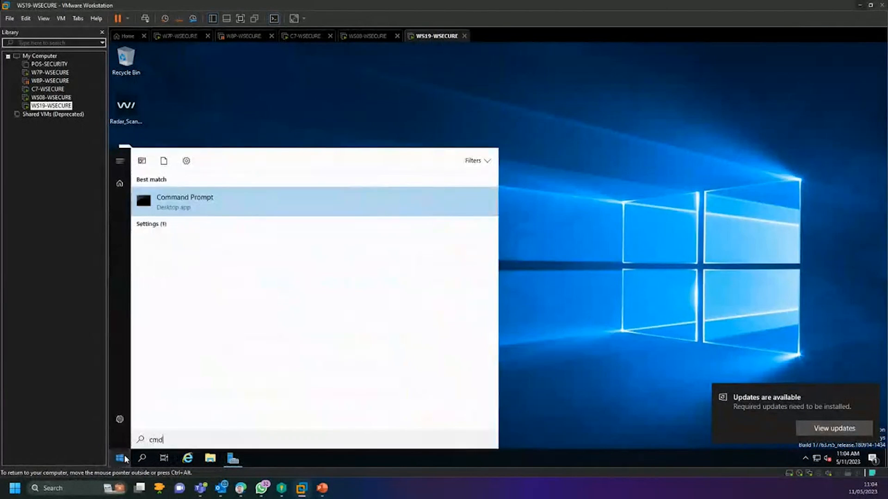
key(Return)
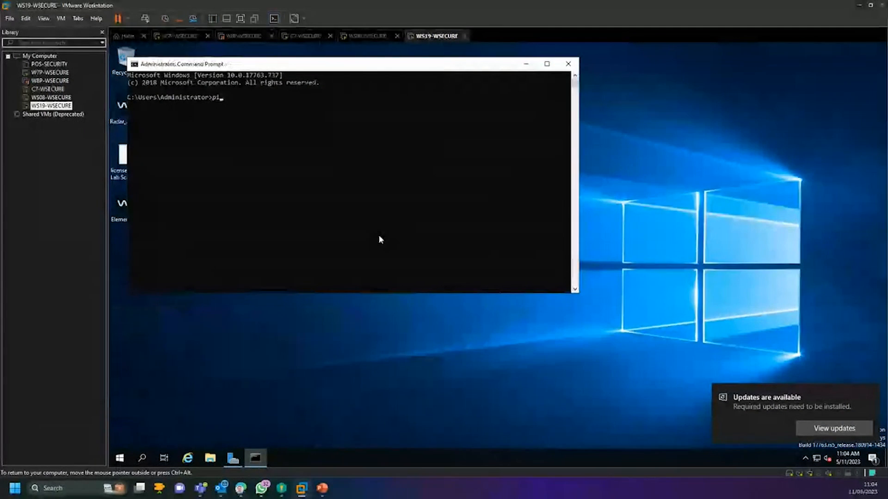
text(ping google.c)
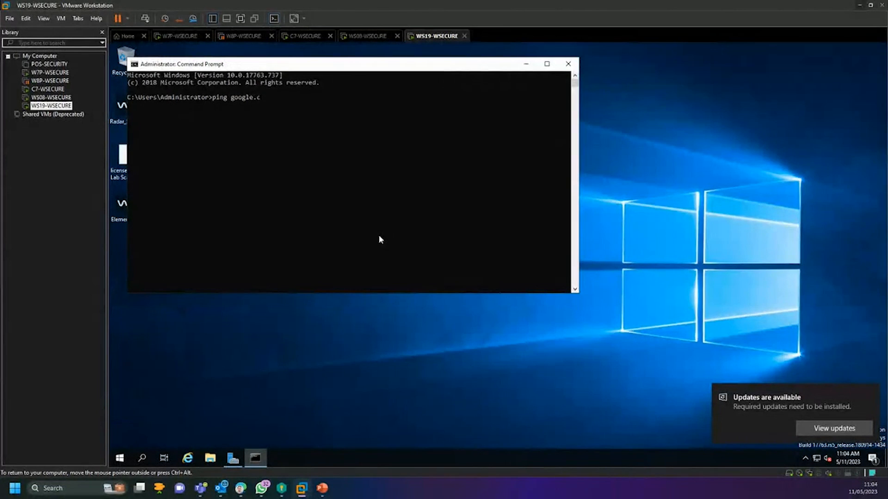
text(om)
key(Return)
key(ctrl+c)
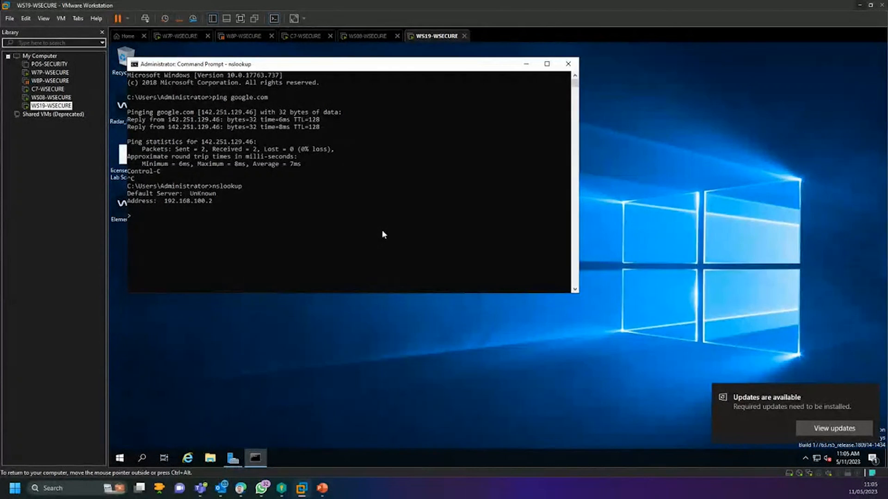
key(ctrl+c)
click(568, 63)
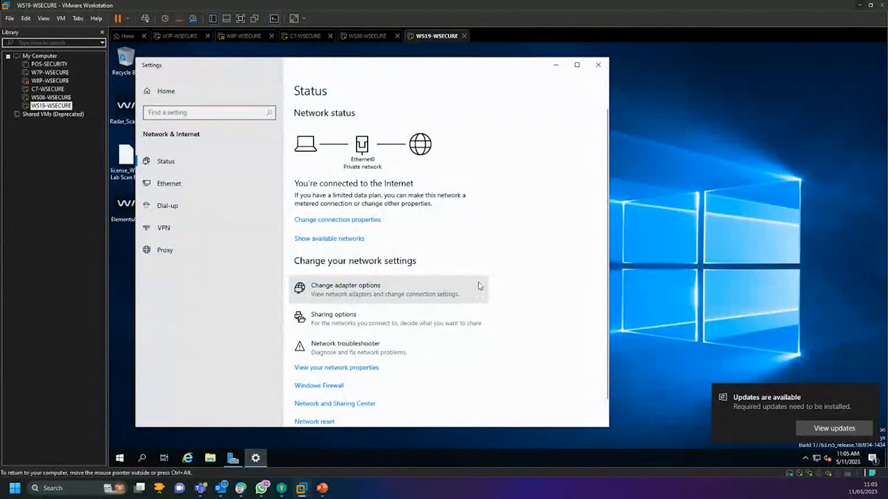
Step: Review Ethernet0's IPv4 properties, confirming address and DNS are obtained automatically
click(343, 290)
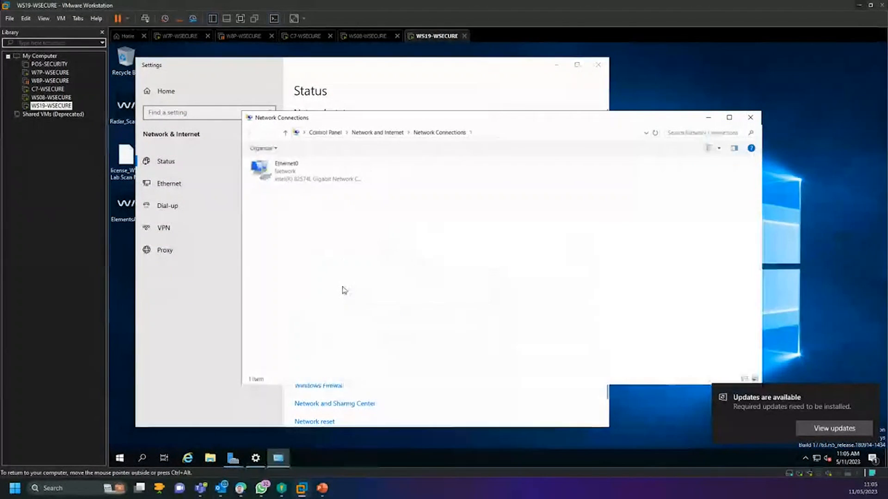
click(287, 183)
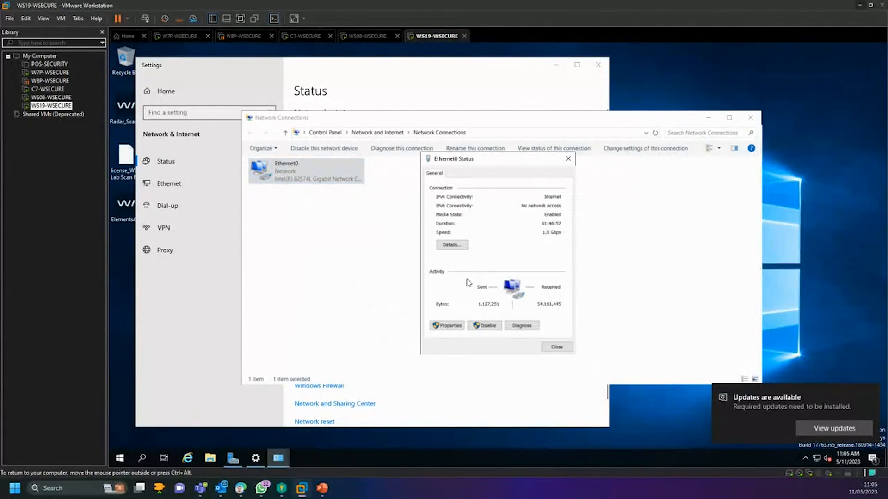
click(447, 325)
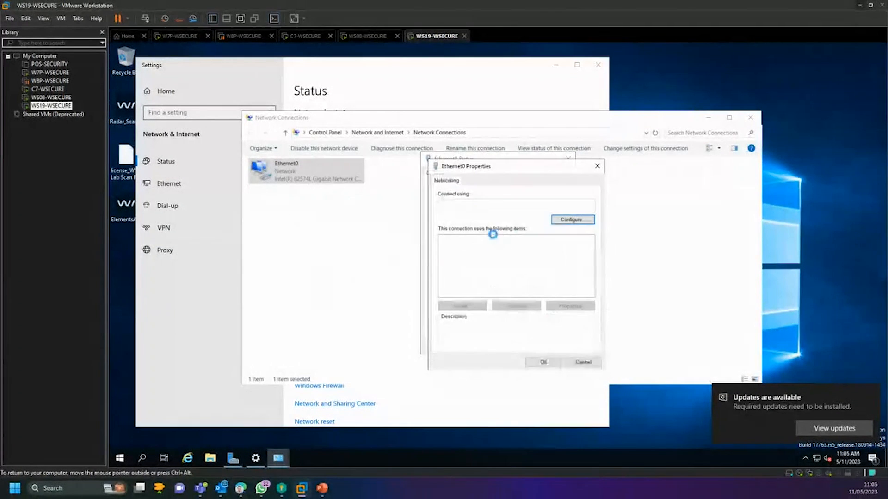
click(520, 270)
click(570, 307)
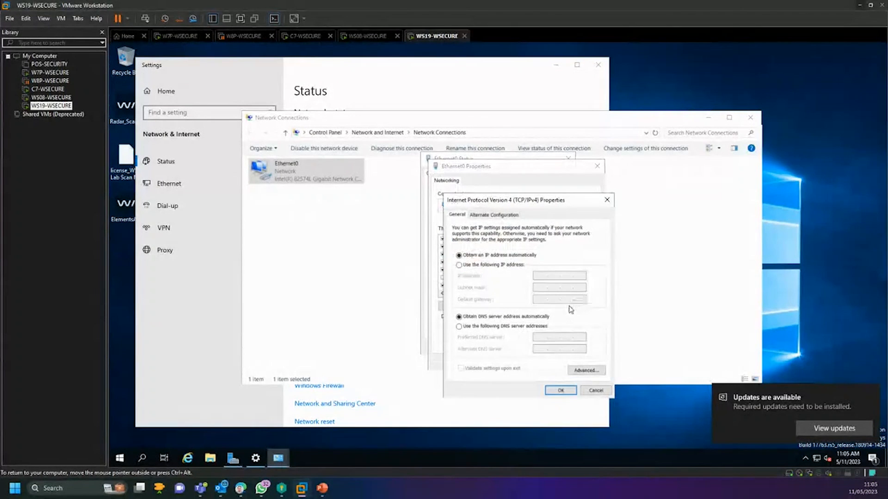
Step: Close the IPv4, adapter properties, Ethernet0 status, Network Connections and Settings windows unchanged
click(596, 390)
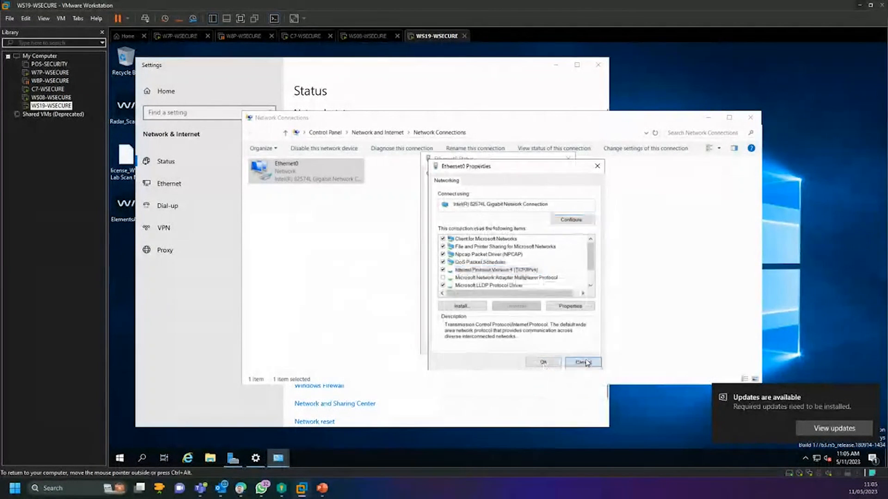
click(581, 359)
click(554, 346)
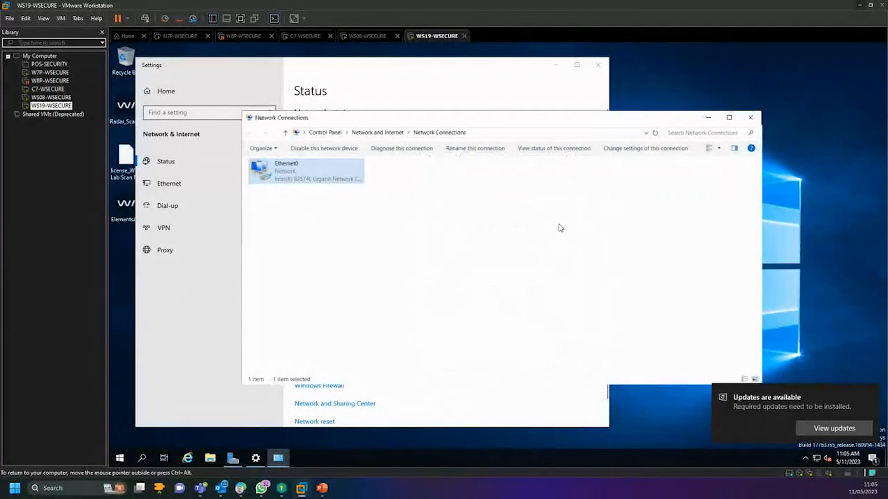
click(750, 118)
click(597, 64)
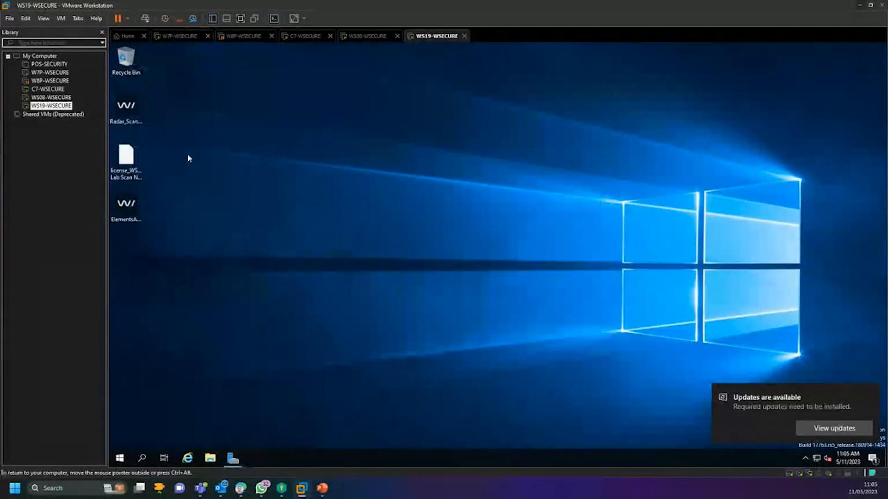
Step: Return to the Discovery scans page in the browser and look over the scan properties
click(859, 5)
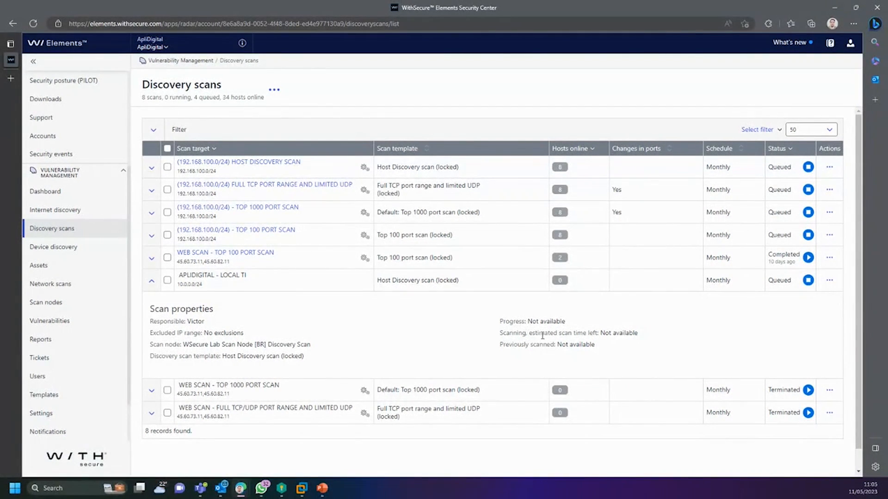
scroll(590, 322, down, 1)
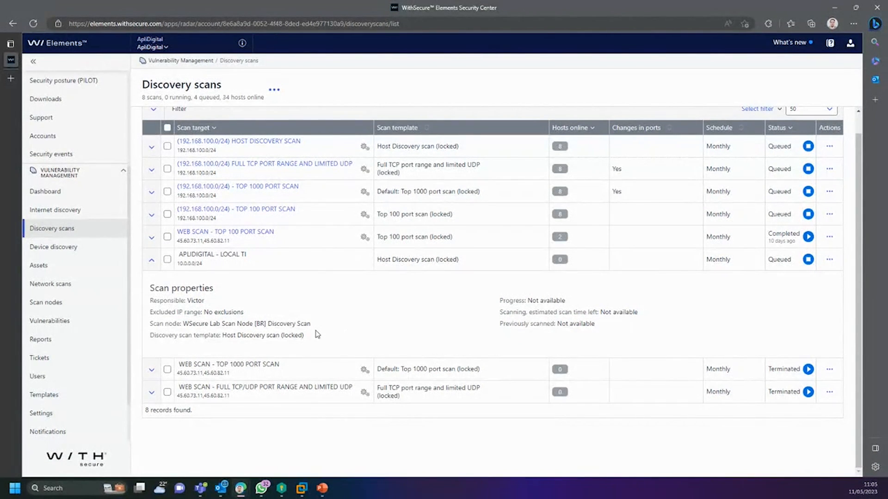
drag(317, 334, 152, 279)
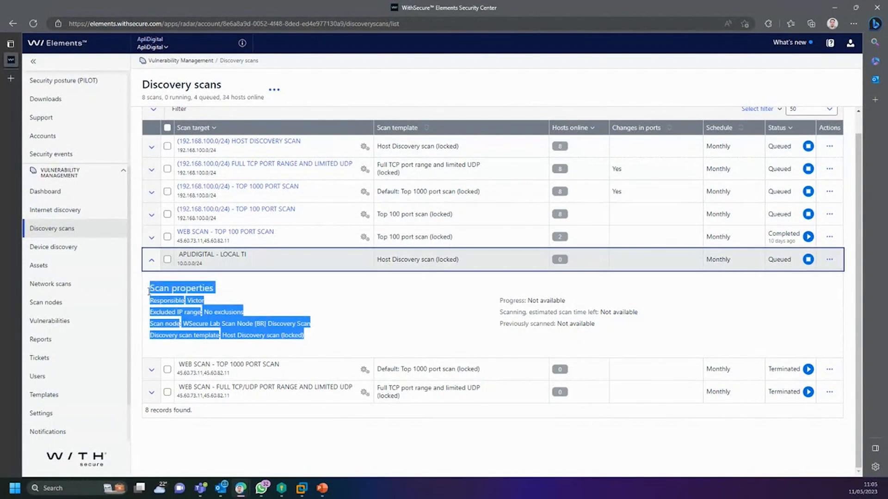
click(215, 314)
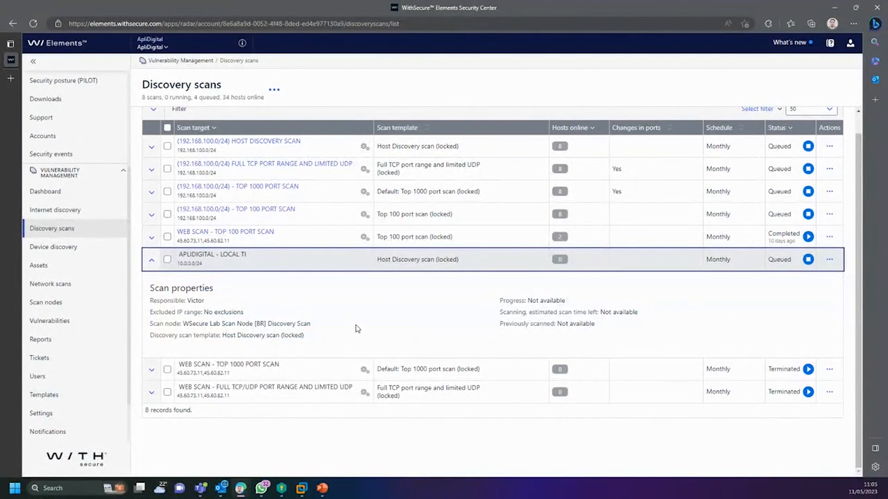
Step: Choose Add discovery scan from the '...' menu beside the Discovery scans title
click(274, 90)
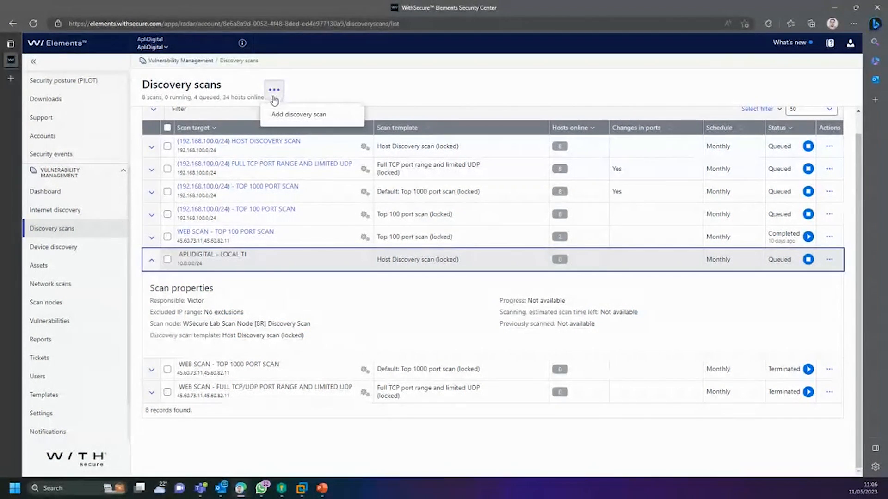
drag(224, 89, 143, 90)
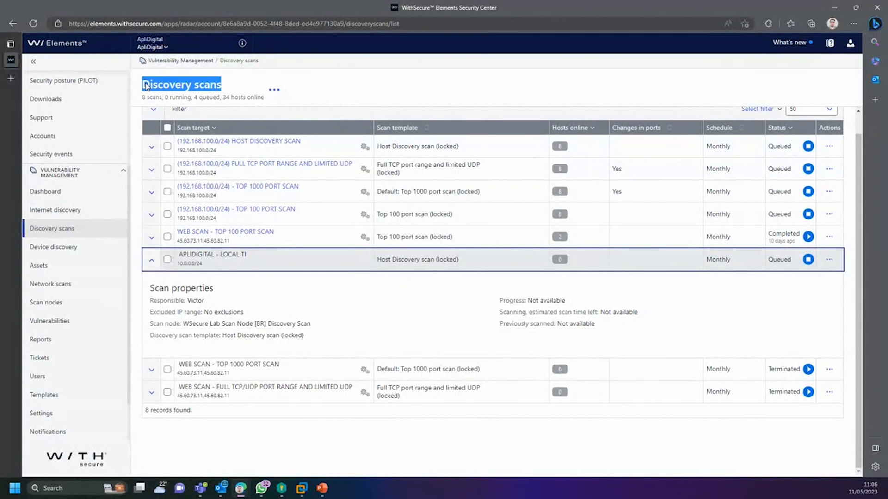
click(274, 90)
click(288, 116)
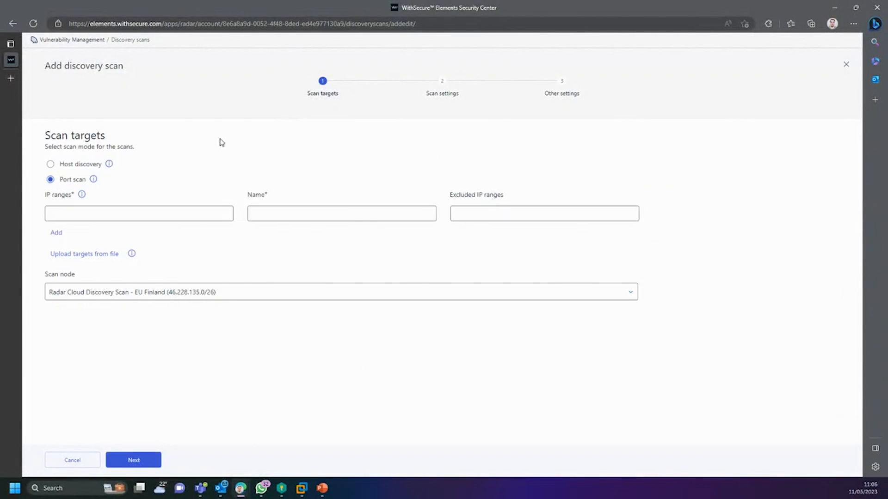
Step: Set the port scan's IP range to 10.0.0.0/24
click(89, 212)
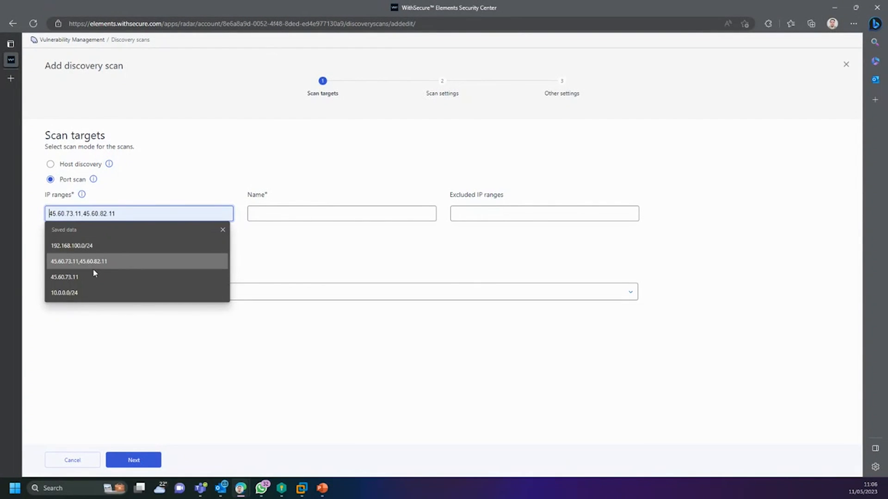
click(85, 293)
click(358, 212)
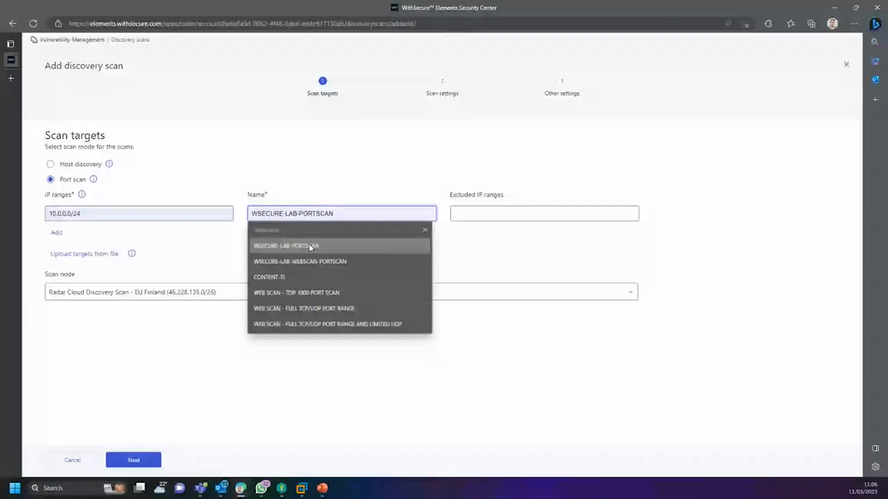
Step: Name the scan 'APLIDIGITAL - PORTSCAN'
click(310, 246)
drag(276, 210, 233, 209)
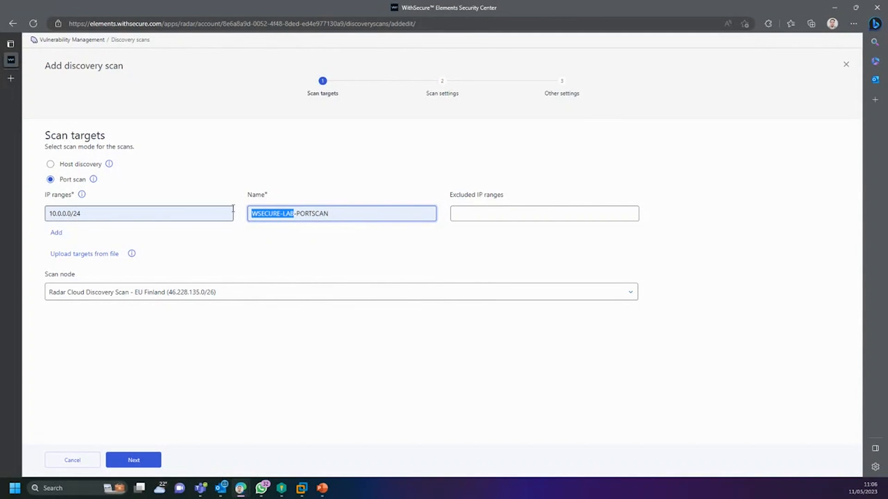
text(AP)
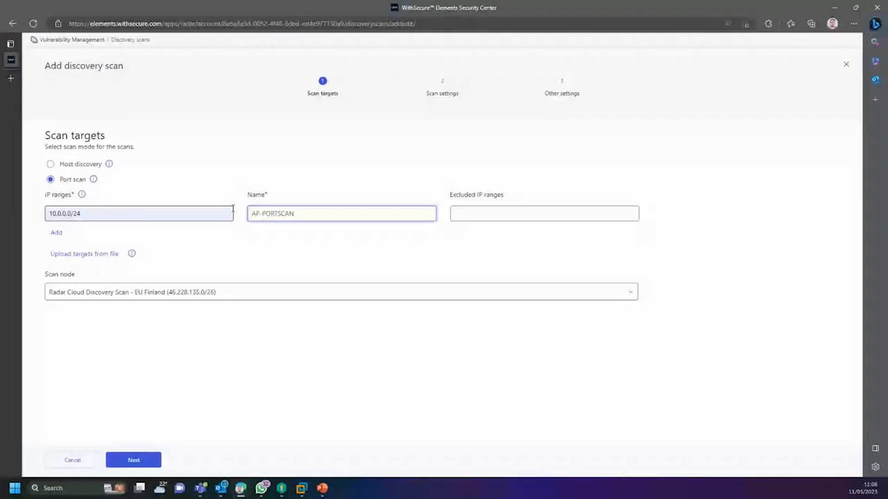
text(LIDIGITAL)
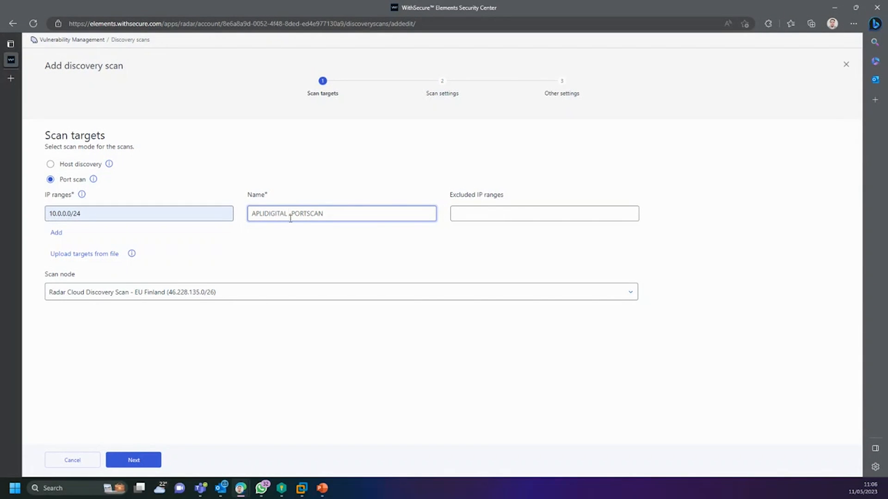
click(292, 213)
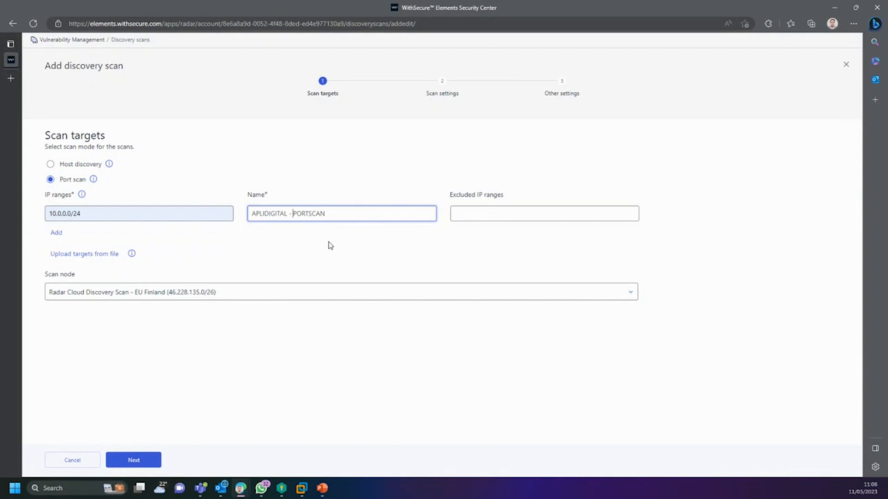
Step: Assign the WSecure Lab Scan Node [BR] Discovery Scan and continue to Scan settings
click(238, 292)
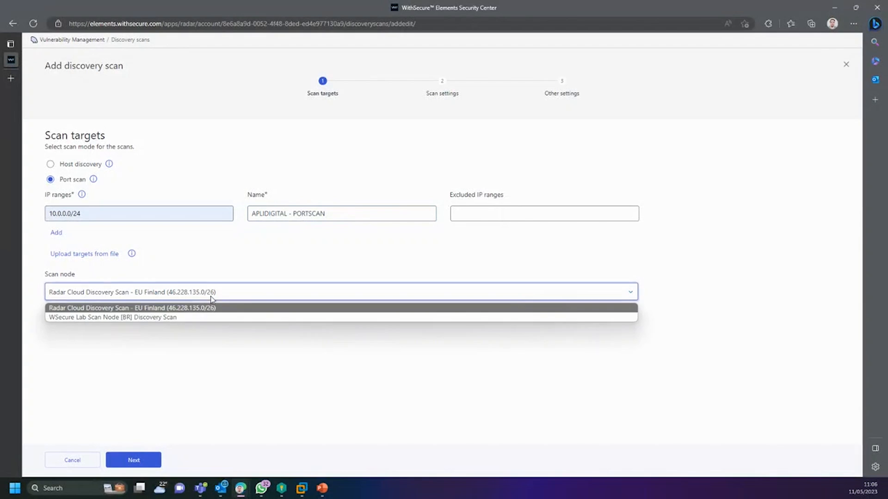
click(166, 318)
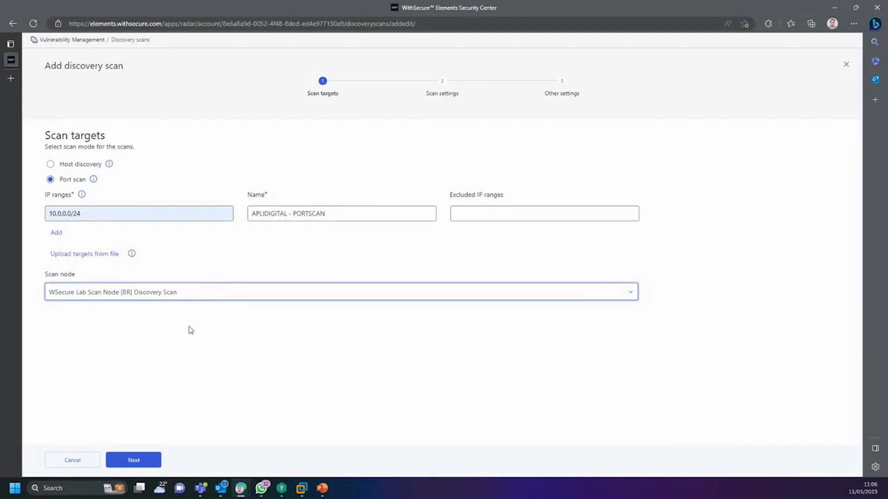
click(147, 459)
Step: Browse the scan templates and pick Full TCP port range and limited UDP
click(129, 165)
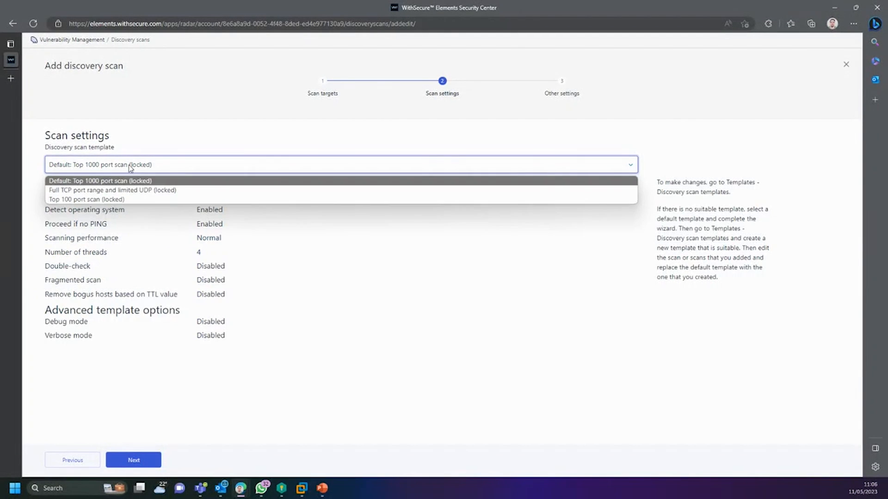
click(98, 180)
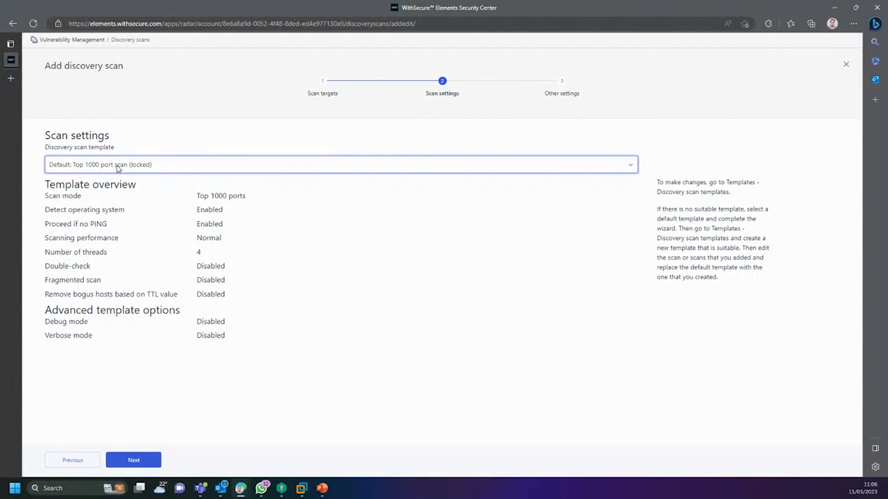
click(126, 168)
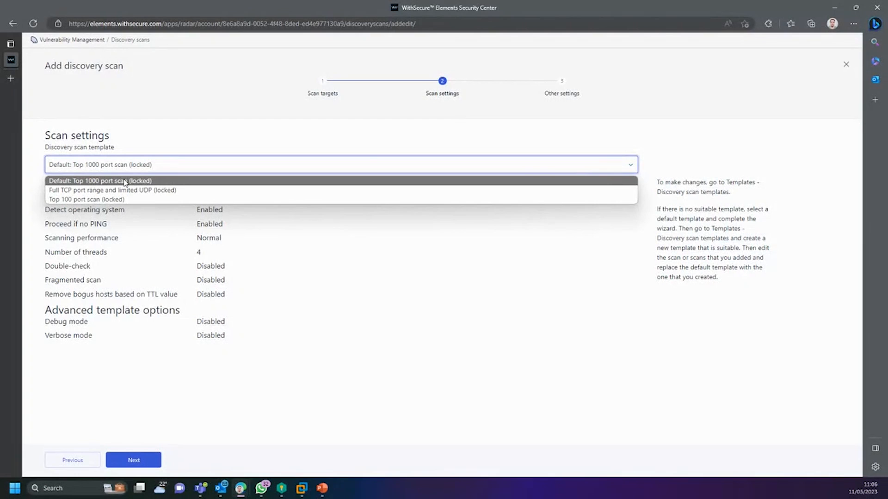
click(64, 190)
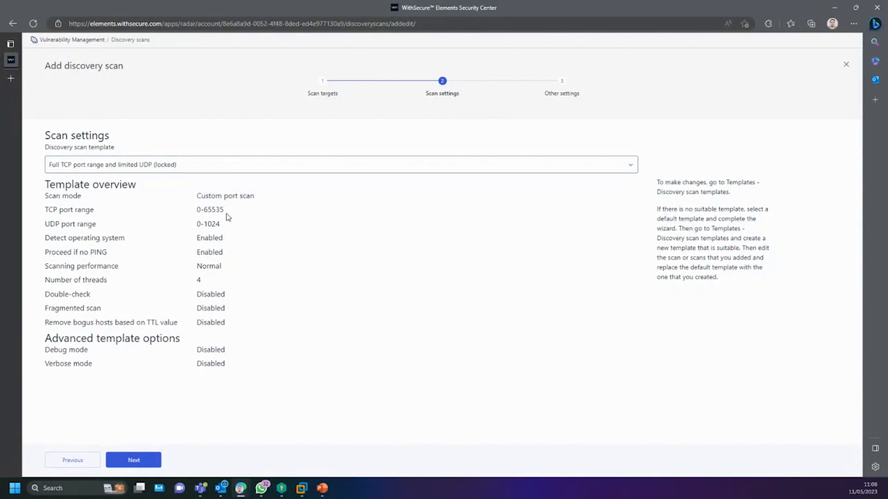
Step: Review the template's TCP 0-65535 range and 1024 UDP port limit
drag(230, 214, 198, 211)
click(198, 212)
drag(46, 224, 55, 224)
click(200, 224)
drag(203, 224, 223, 228)
click(151, 236)
drag(44, 195, 253, 329)
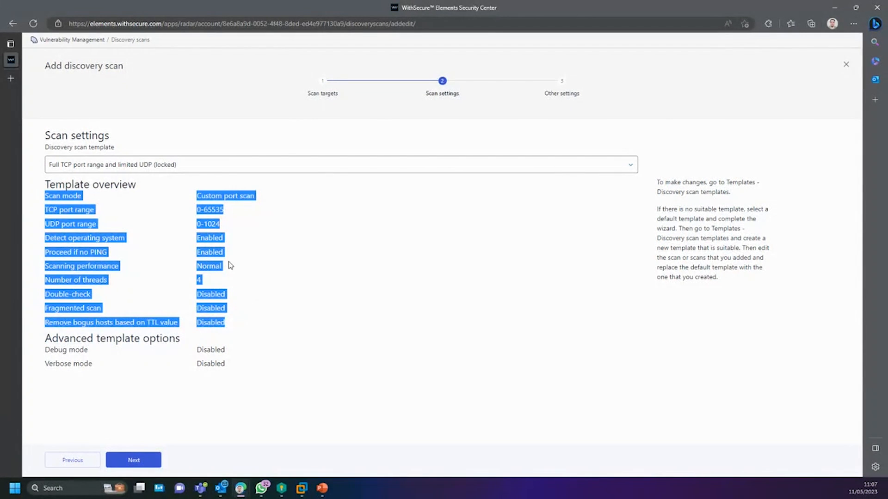
Step: Compare with Top 100 port scan, then settle on Full TCP port range and limited UDP
click(172, 167)
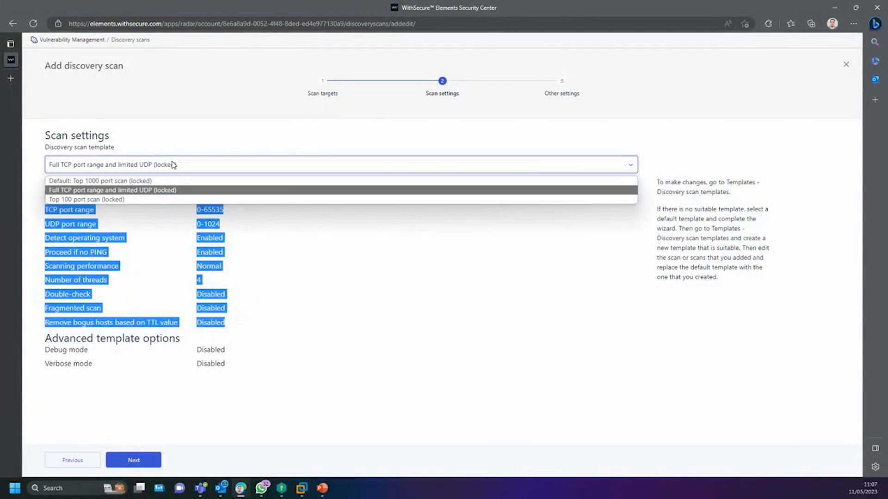
click(148, 199)
click(128, 165)
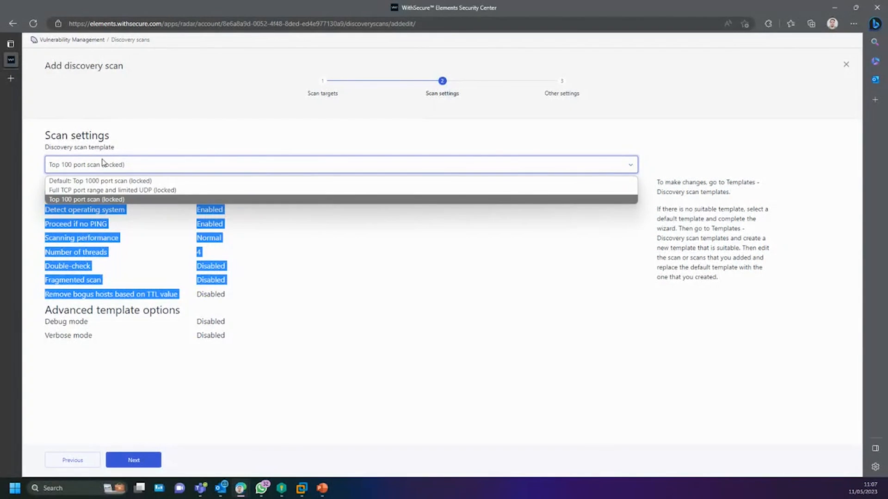
click(110, 190)
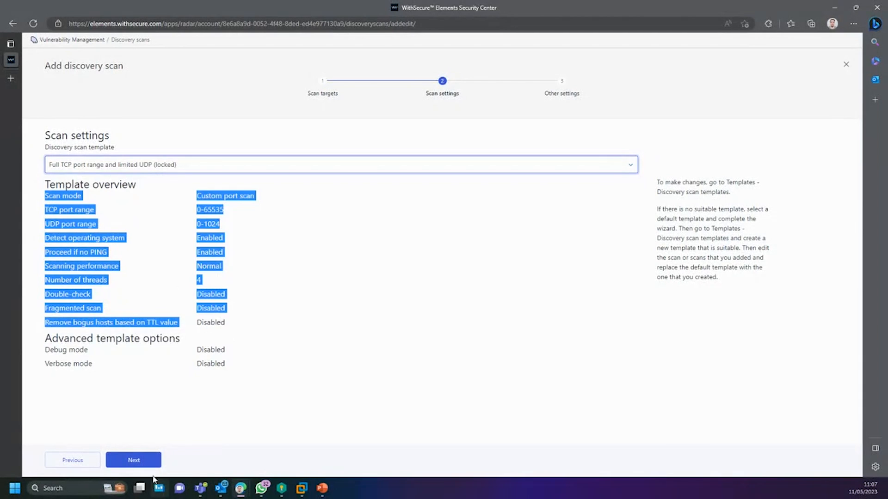
click(146, 462)
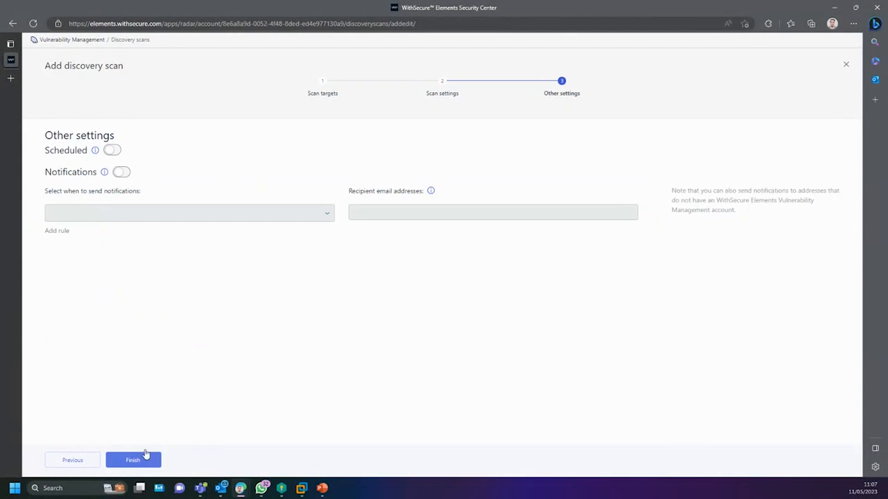
Step: Enable a Monthly schedule for APLIDIGITAL - PORTSCAN and finish creating it
click(112, 150)
click(92, 216)
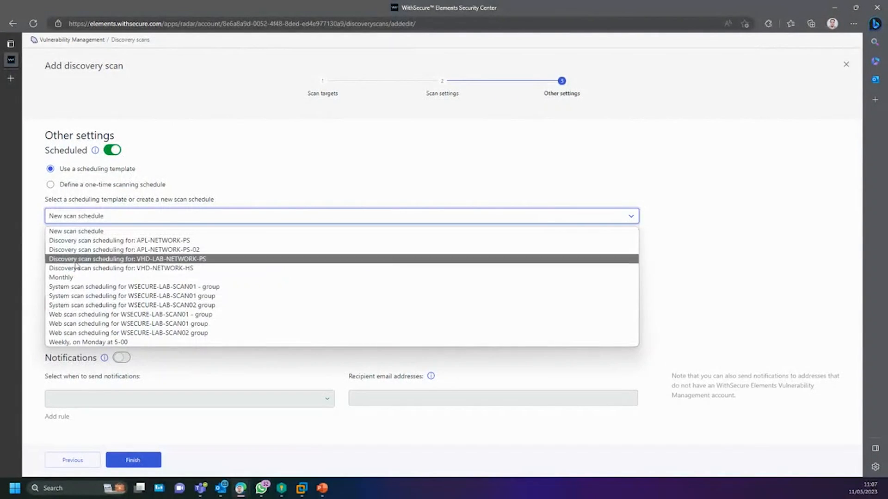
click(66, 278)
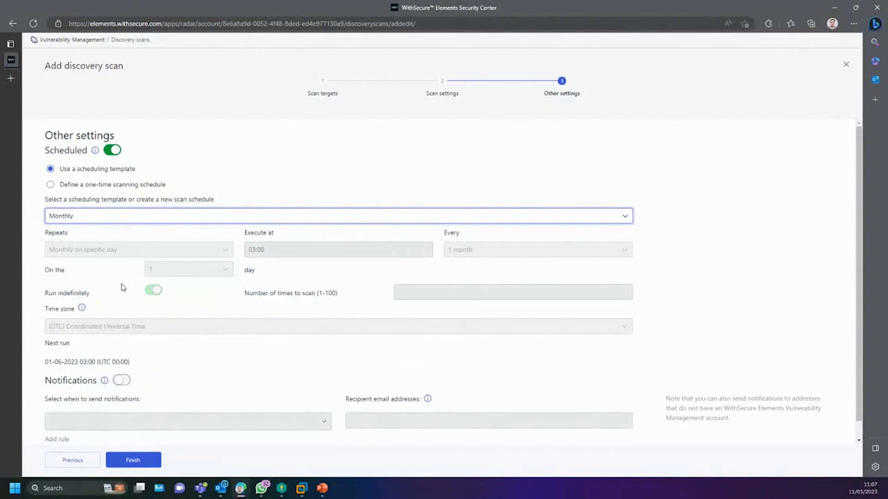
scroll(129, 370, down, 1)
click(138, 460)
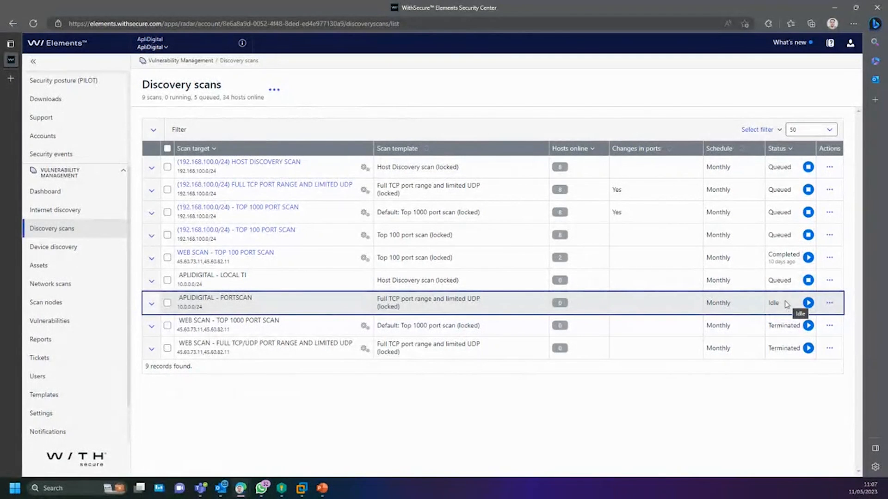
Step: Select APLIDIGITAL - PORTSCAN and start scanning it so it becomes Queued
click(168, 303)
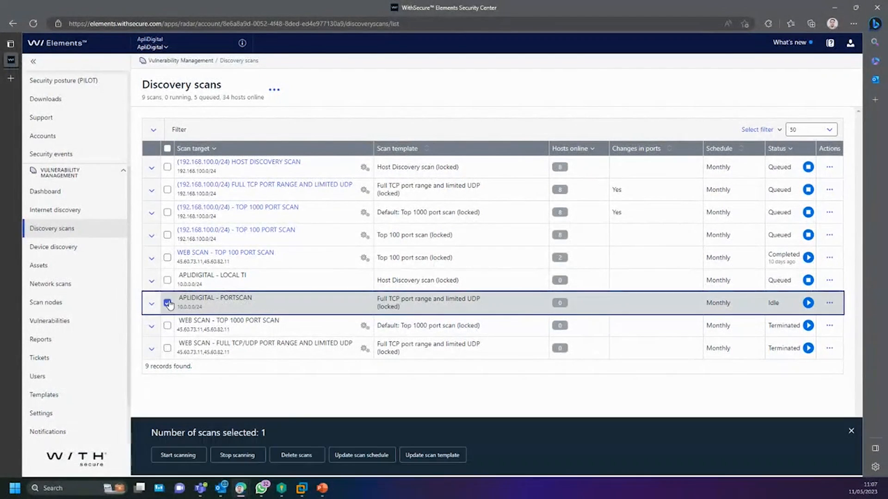
click(185, 455)
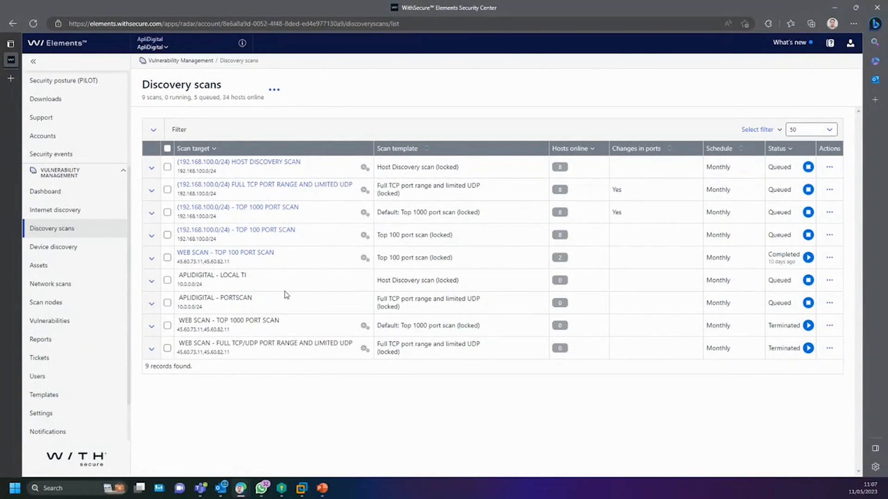
click(274, 90)
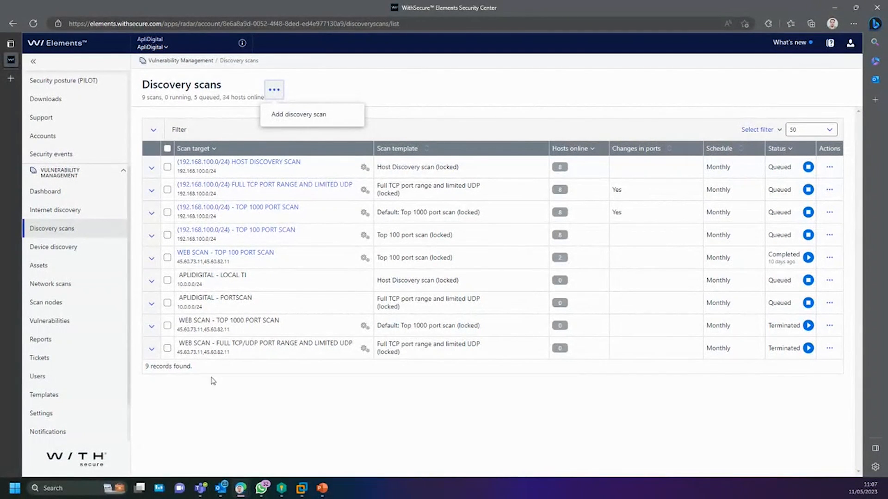
click(223, 446)
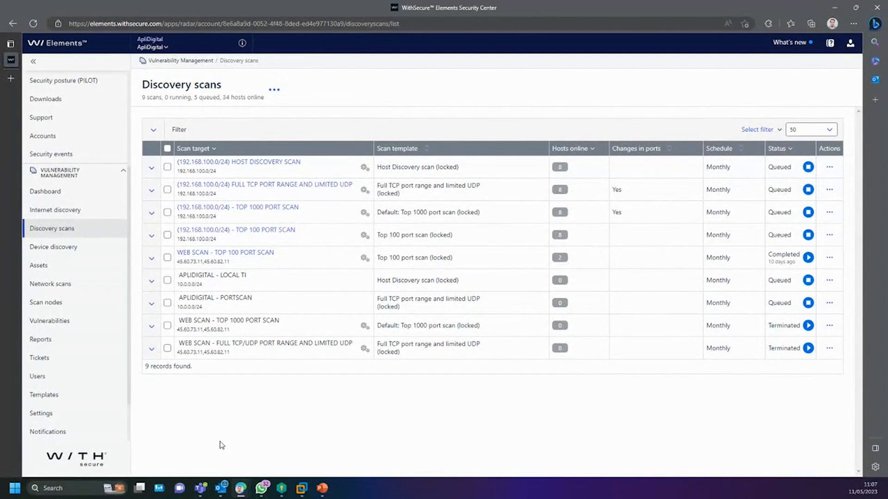
Step: In Device discovery, tick and untick W8-WSECURE and APL-NTB-034, then go to Network scans
click(73, 250)
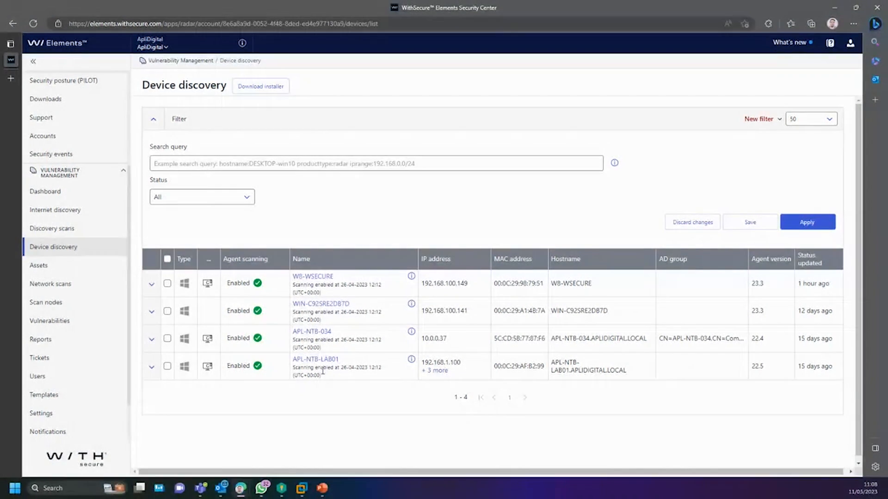
click(168, 283)
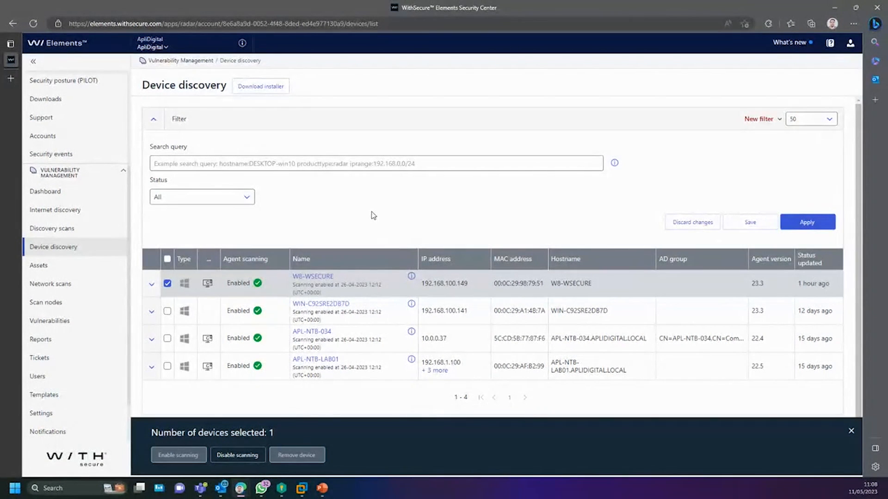
click(168, 284)
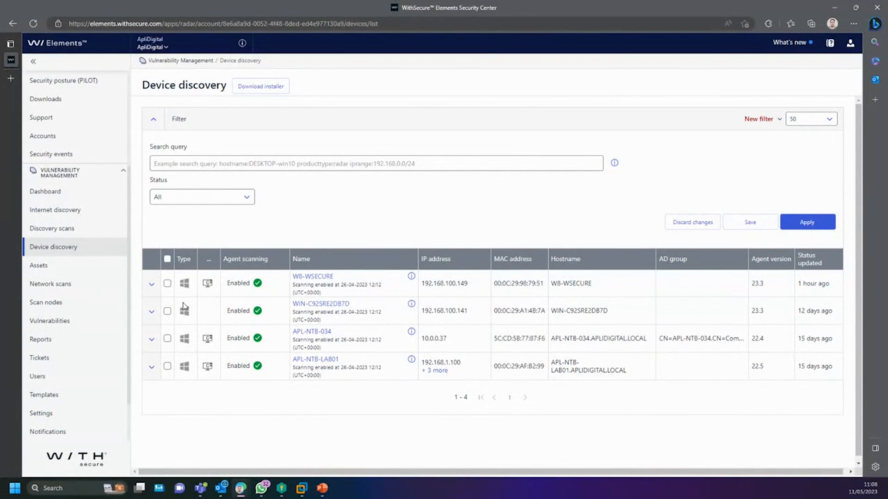
click(168, 339)
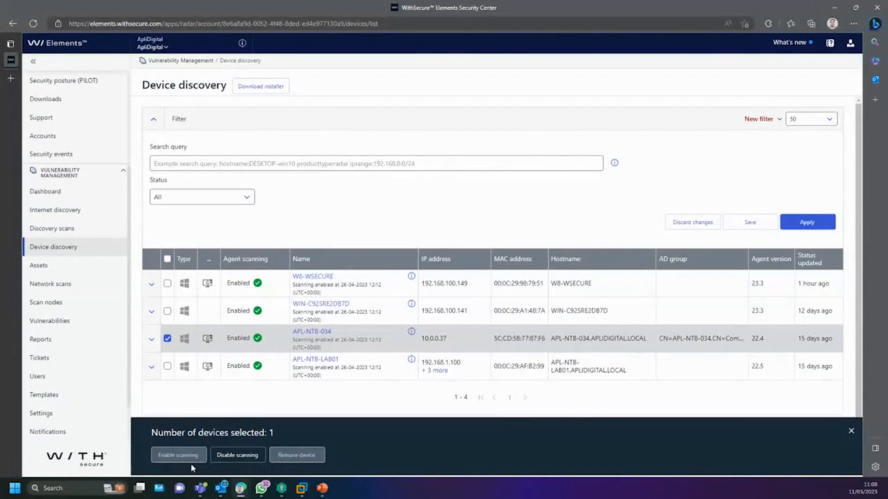
click(168, 339)
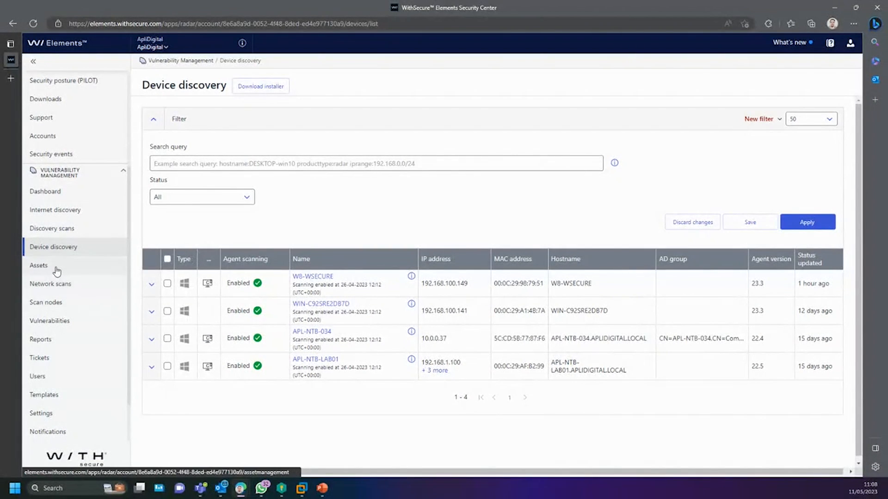
click(55, 290)
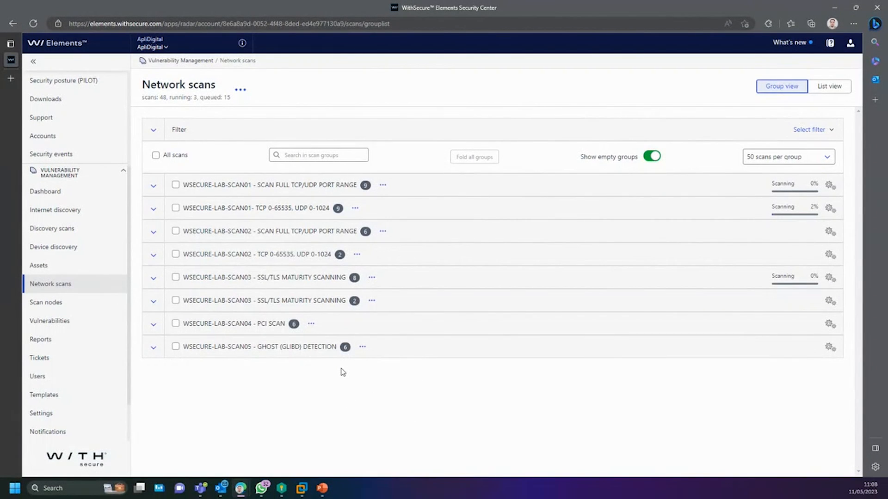
Step: Choose Add scan group from the '...' menu on the Network scans page
click(240, 91)
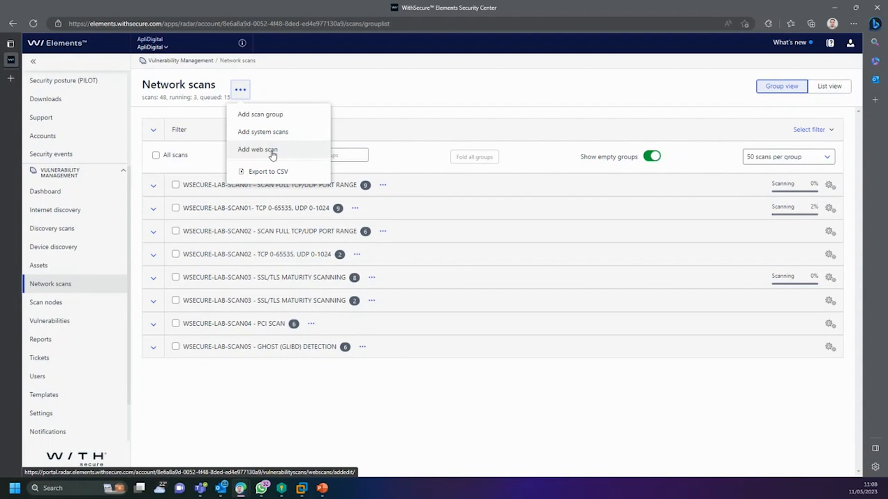
click(272, 116)
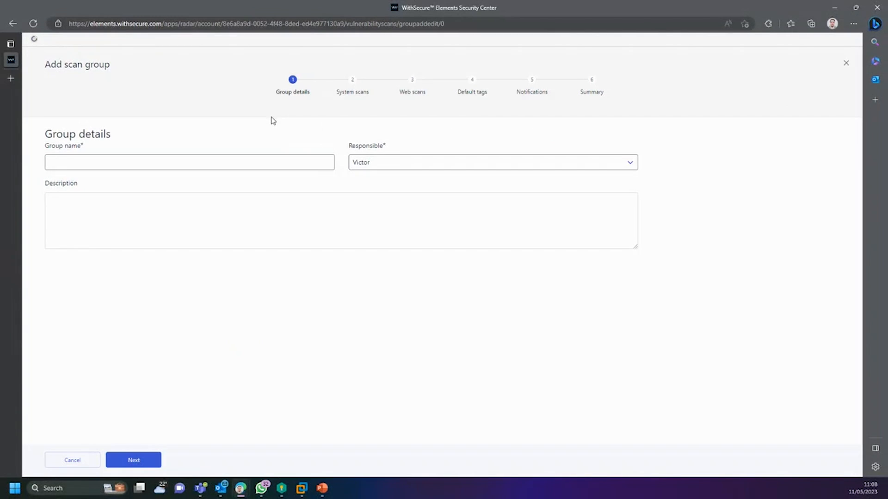
Step: Name the group TESTE, keep the current Responsible user, and continue to System scans
click(199, 162)
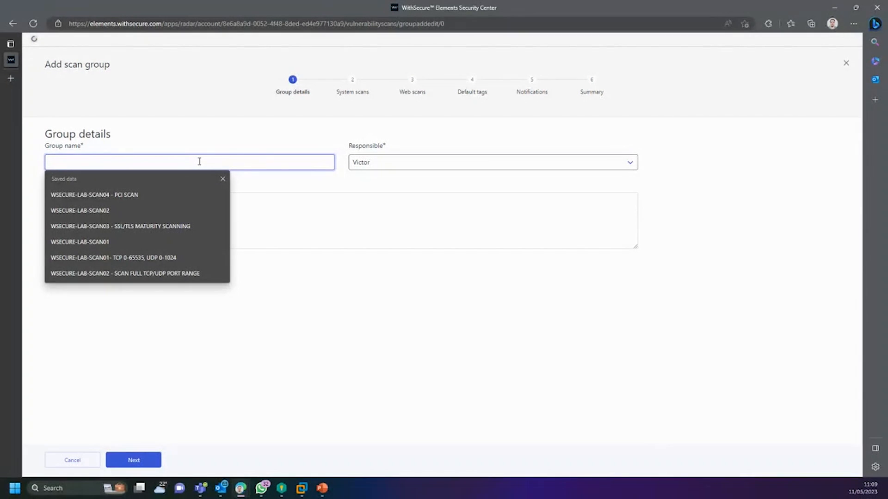
text(TESTE)
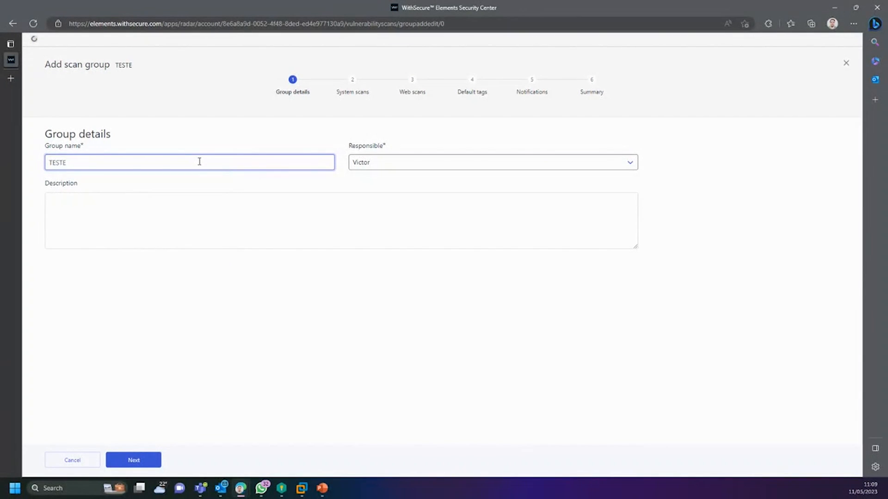
click(401, 166)
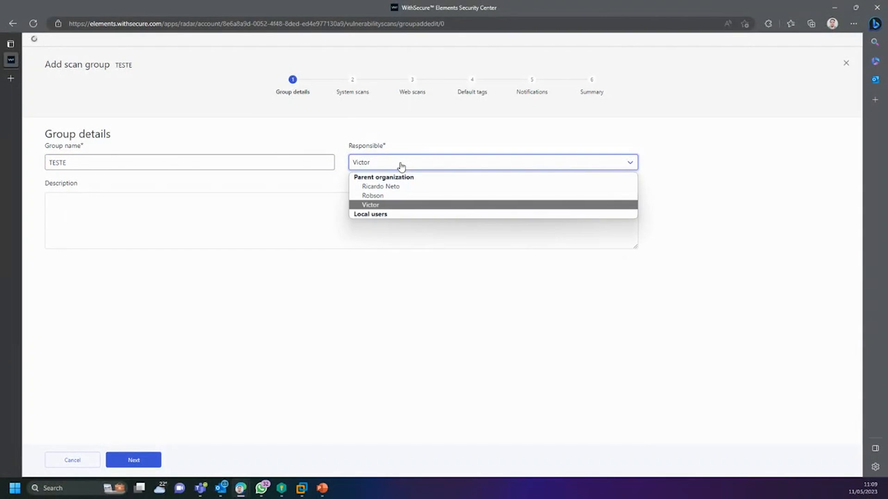
click(401, 165)
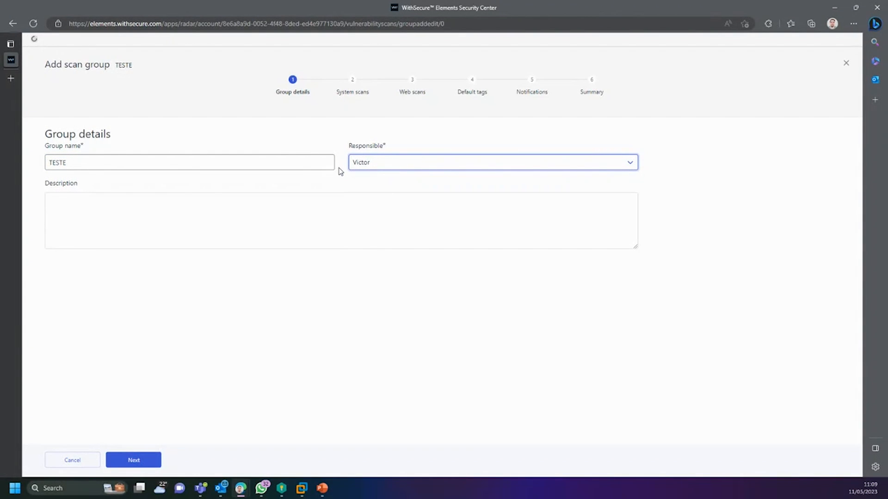
click(147, 460)
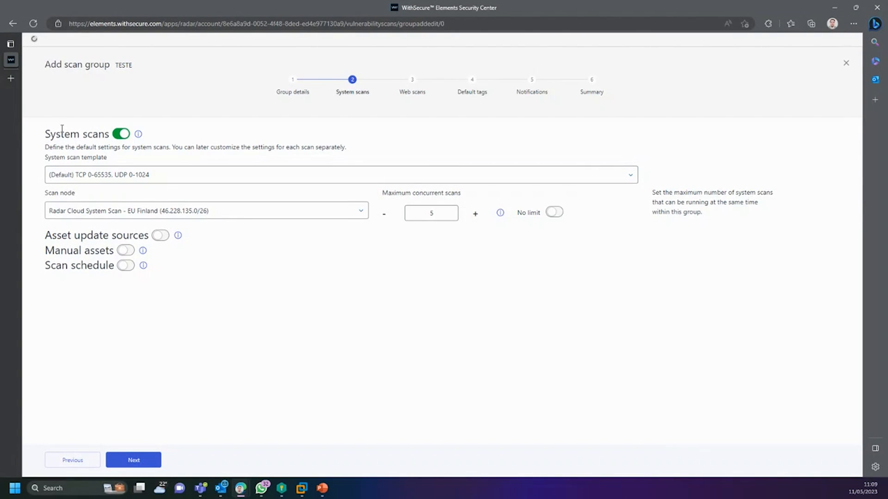
Step: List the system scan templates, leaving the default TCP 0-65535, UDP 0-1024 selected
drag(47, 134, 108, 136)
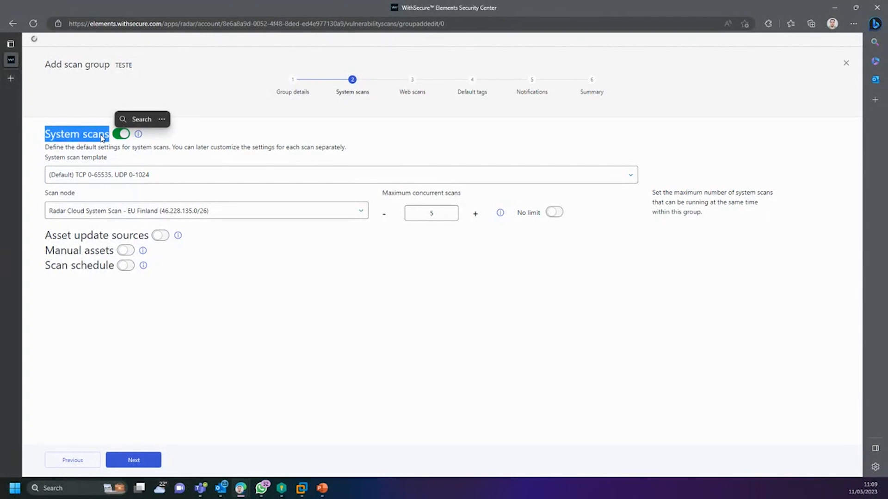
click(117, 177)
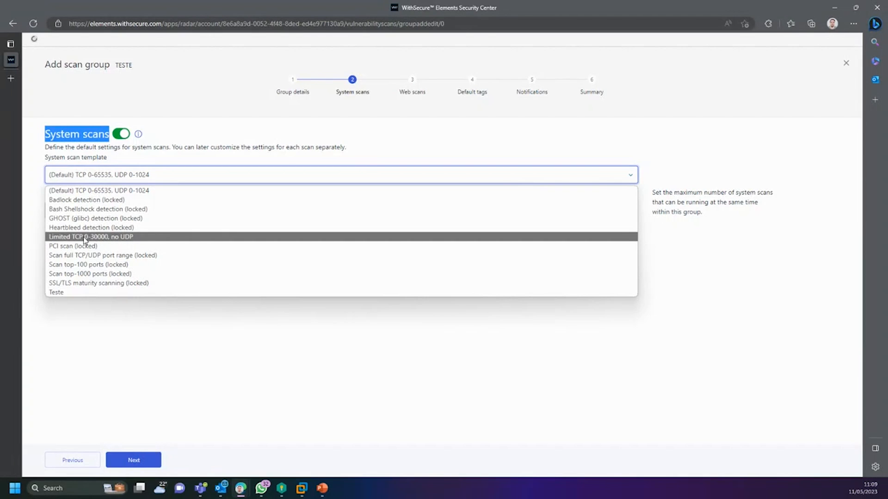
Step: Use the SSL/TLS maturity scanning template and the WSecure Lab Scan Node [BR] for system scans
click(71, 285)
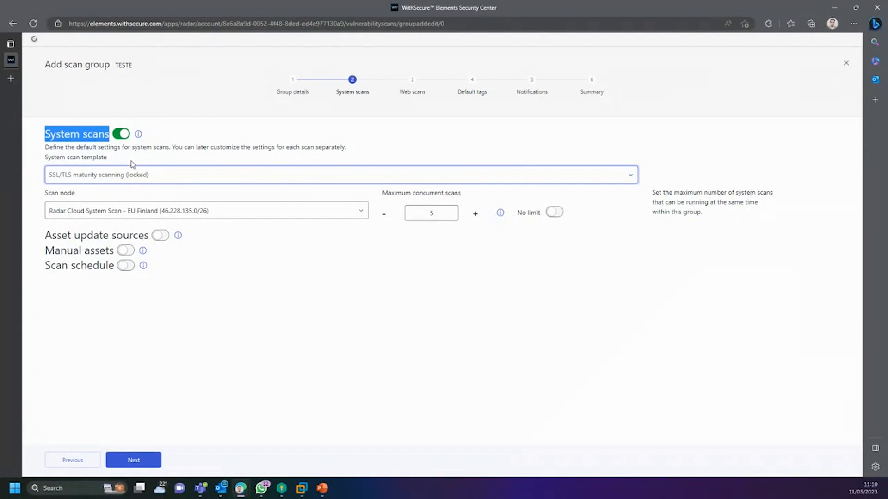
click(142, 181)
click(109, 283)
click(185, 214)
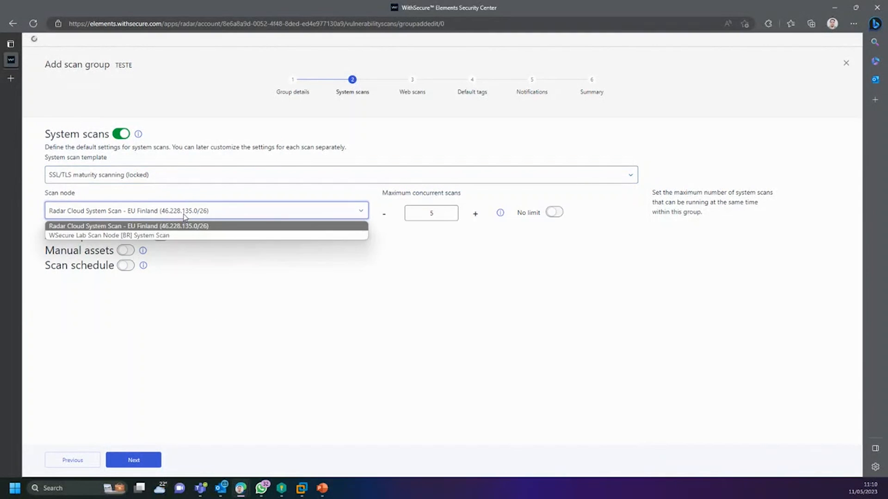
click(123, 235)
click(119, 208)
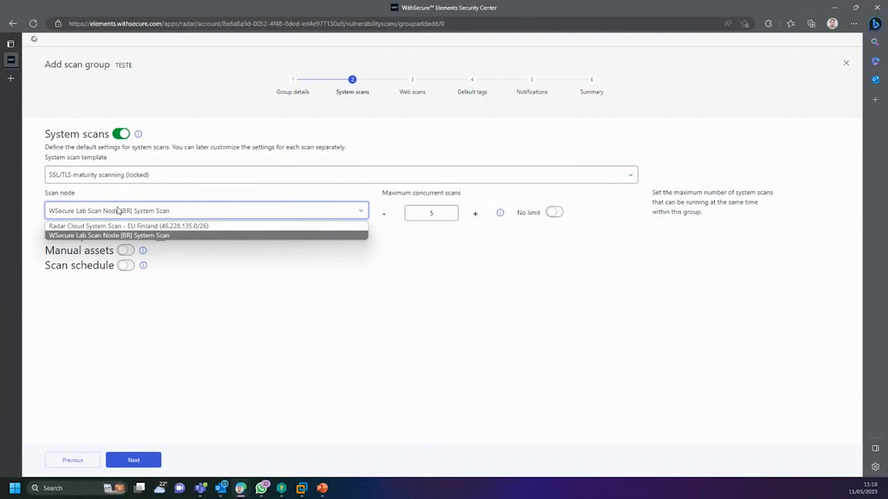
click(117, 226)
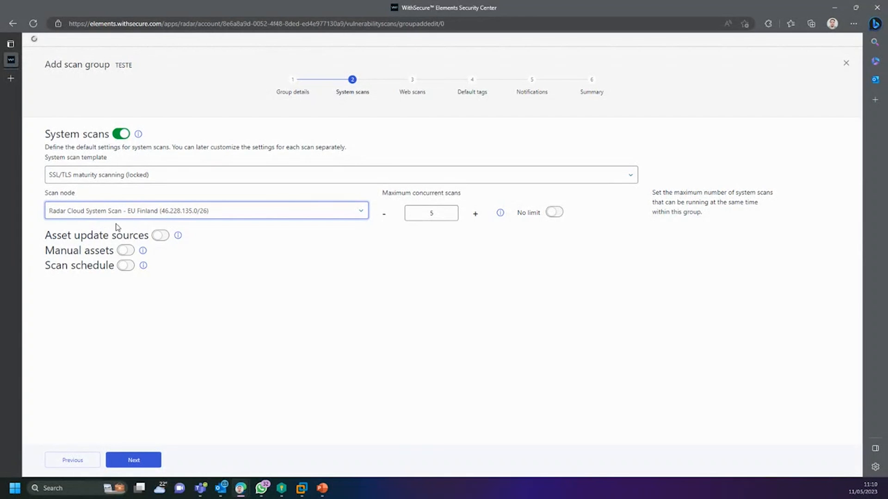
click(135, 214)
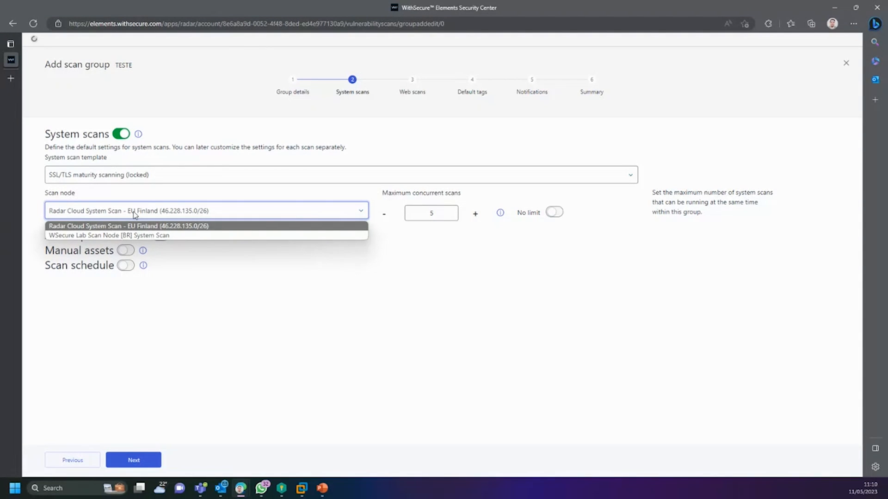
click(150, 235)
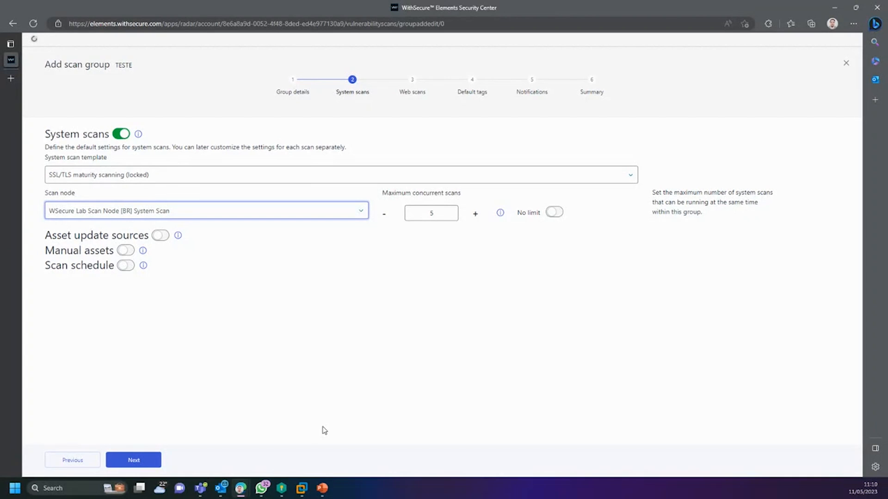
Step: Raise Maximum concurrent scans from 5 to 10
click(443, 215)
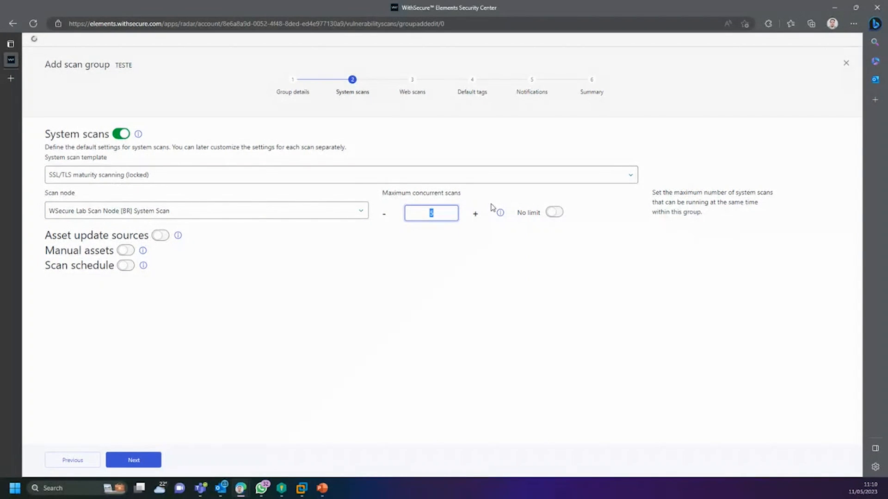
click(477, 214)
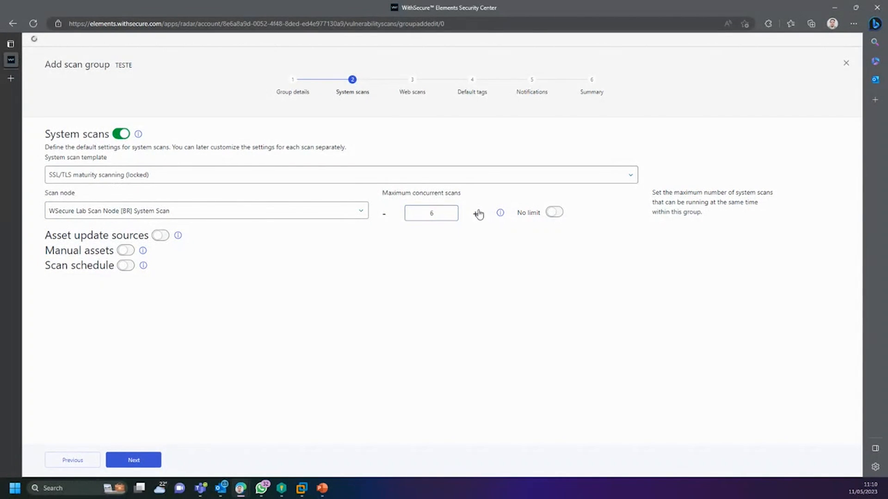
double_click(384, 213)
double_click(412, 210)
click(476, 214)
click(475, 213)
click(475, 213)
click(475, 213)
drag(441, 216, 417, 217)
click(428, 195)
double_click(437, 212)
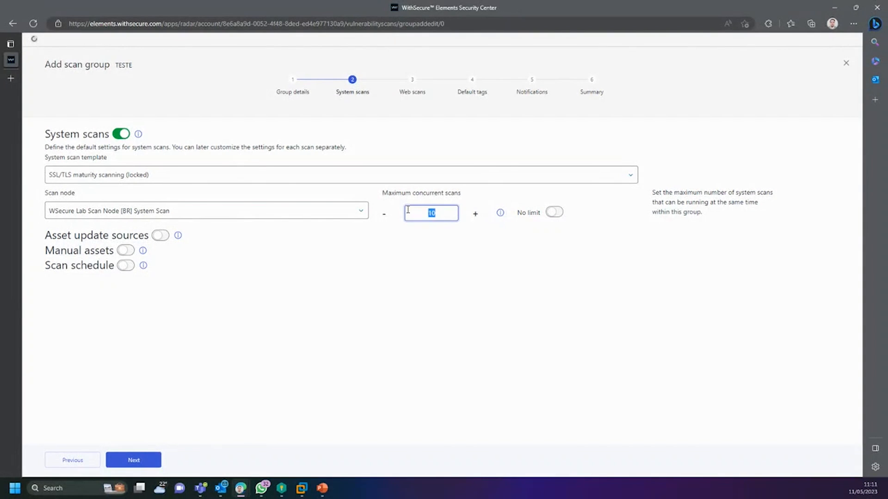
Step: Enable asset update sources with a Discovery scan source using APLIDIGITAL - LOCAL TI
click(159, 236)
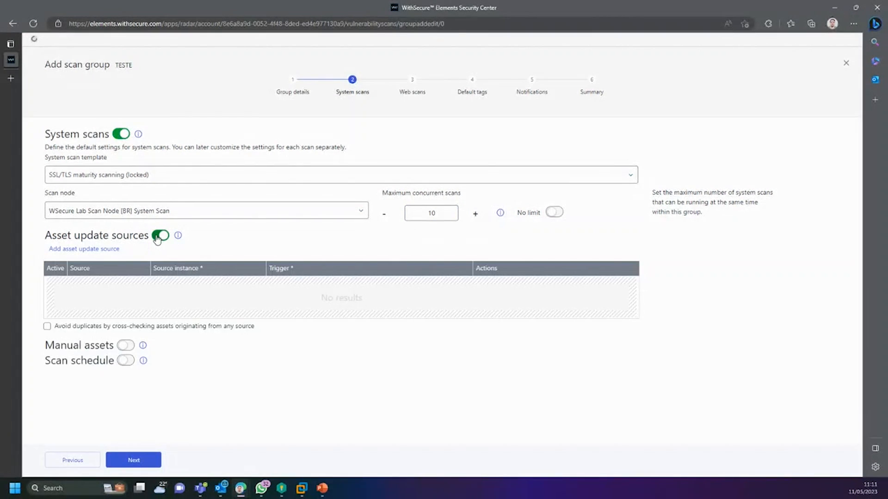
click(99, 249)
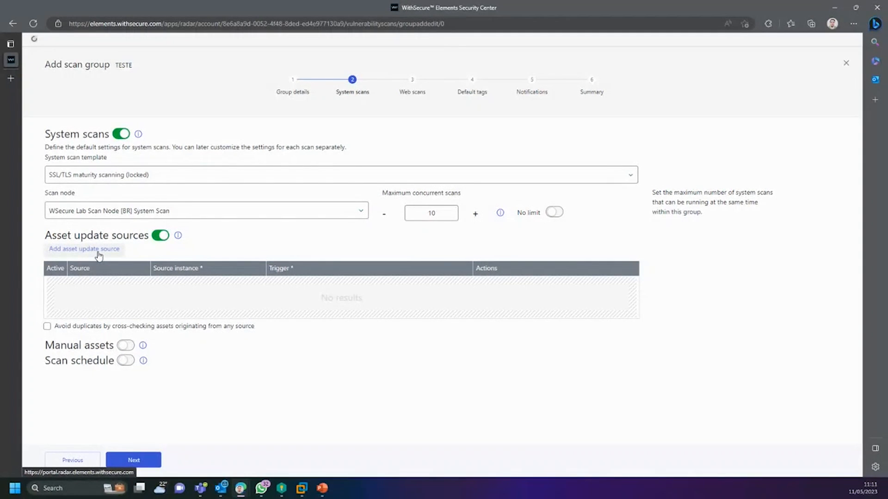
click(99, 251)
click(115, 250)
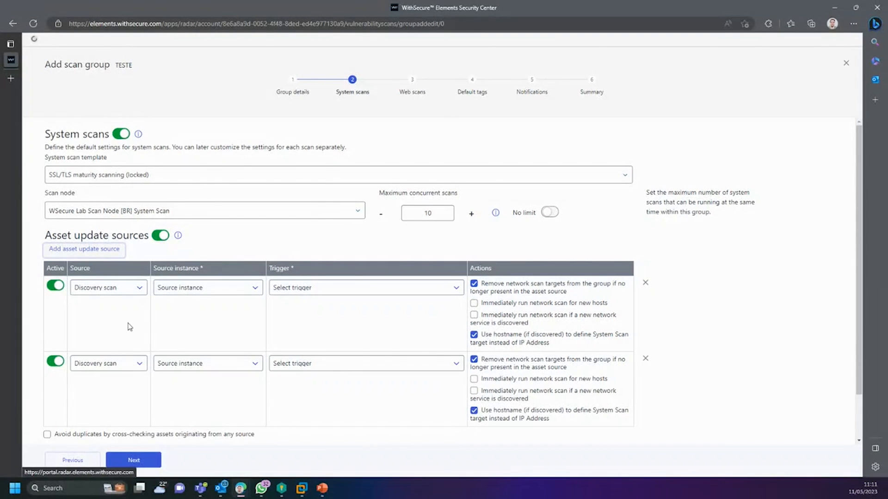
click(121, 291)
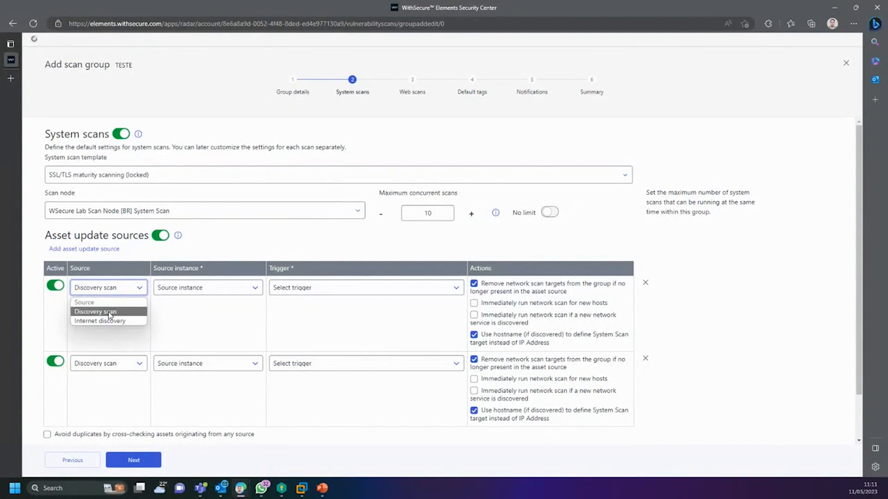
click(111, 313)
click(189, 293)
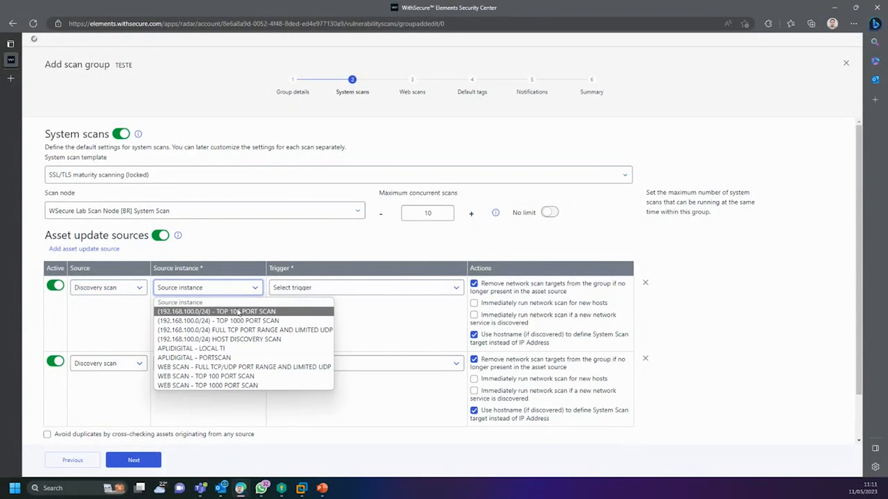
click(218, 351)
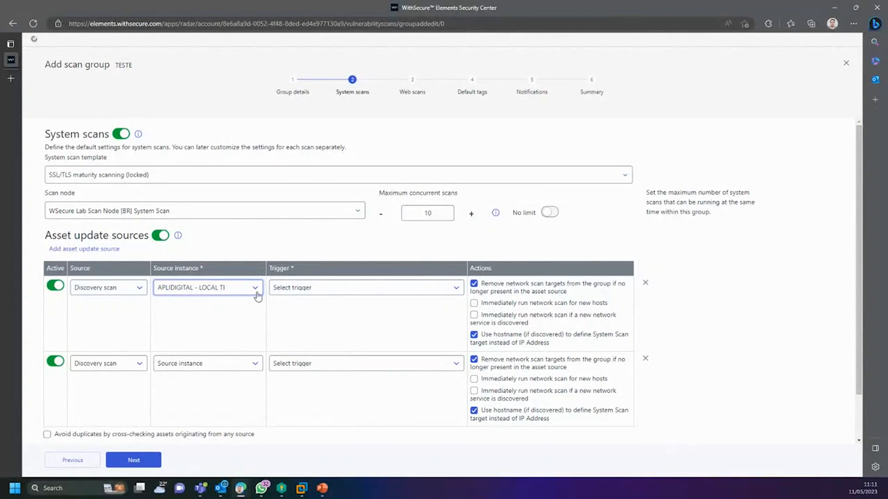
click(306, 292)
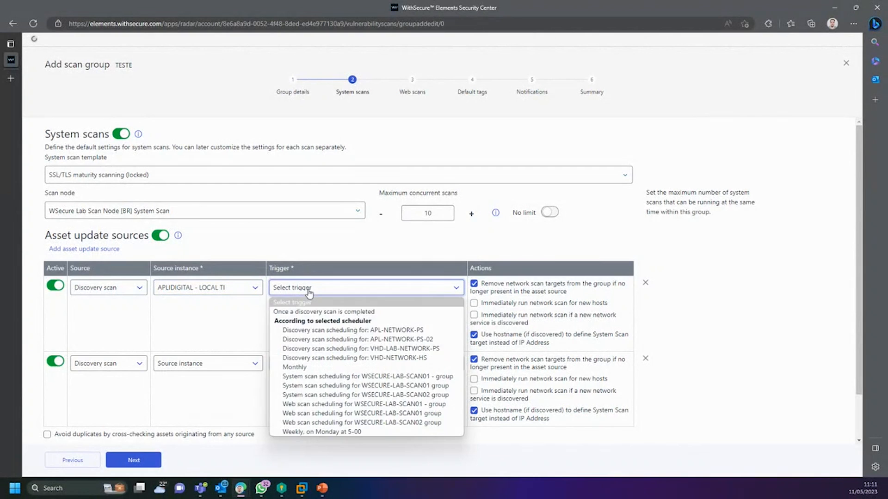
click(320, 314)
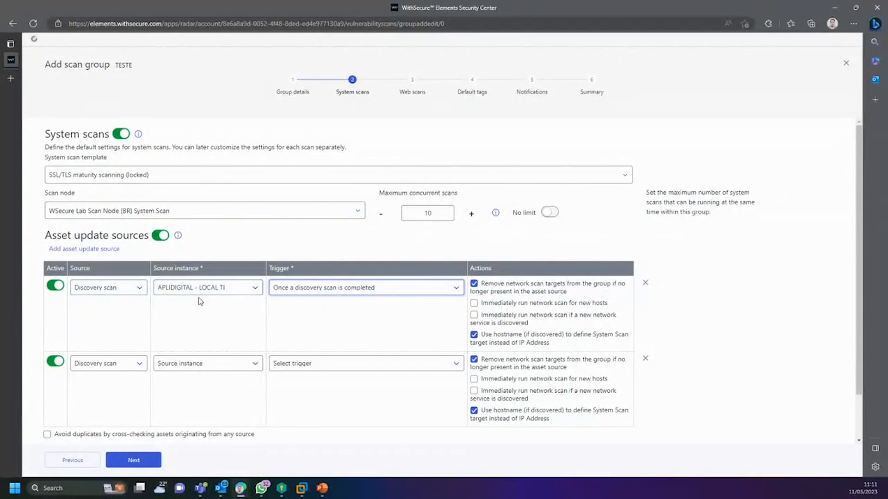
Step: Add an Internet discovery source for pld:content-ti.com.br with a Monthly trigger
click(114, 363)
click(103, 397)
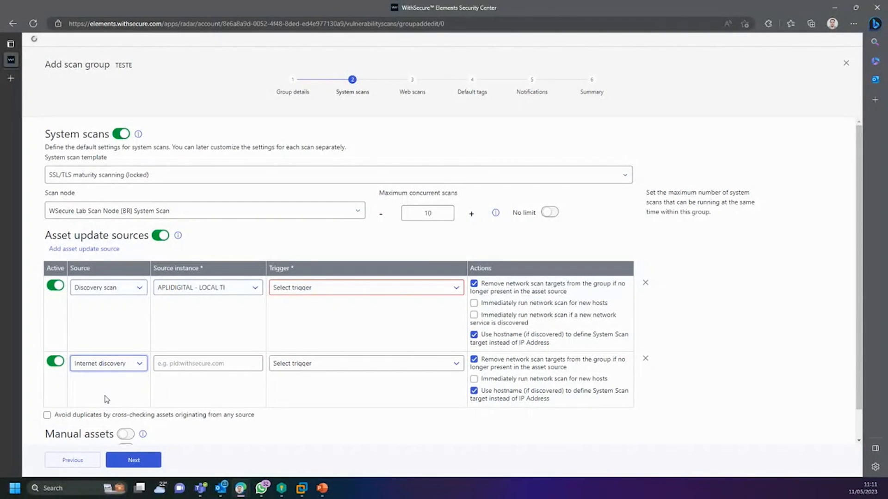
click(197, 364)
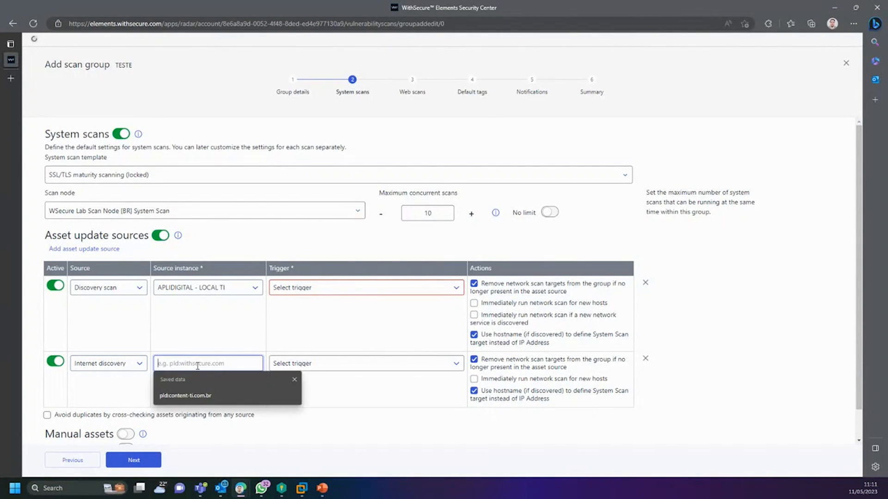
click(178, 390)
click(337, 364)
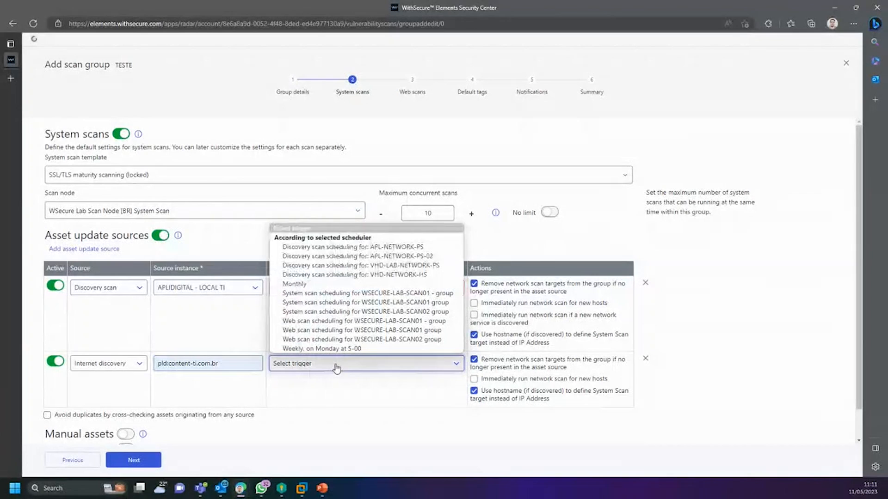
click(322, 284)
click(227, 365)
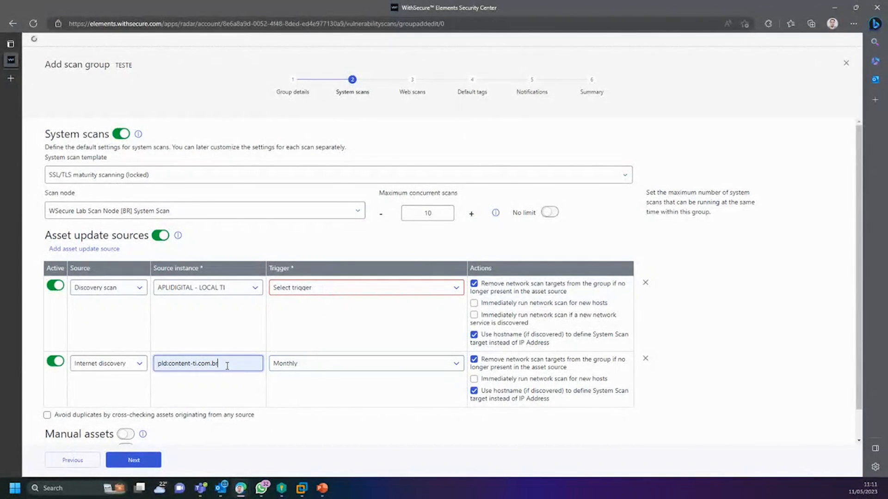
Step: Add a spare asset update source row, then delete it empty
click(86, 249)
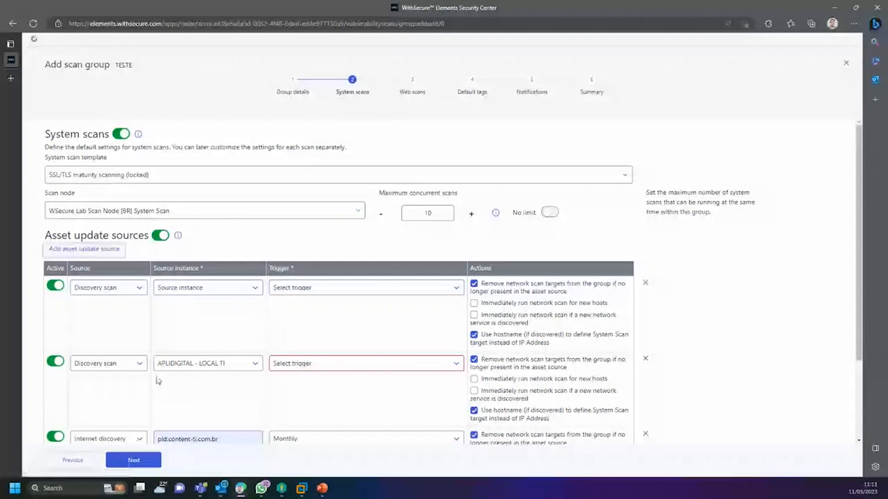
click(122, 288)
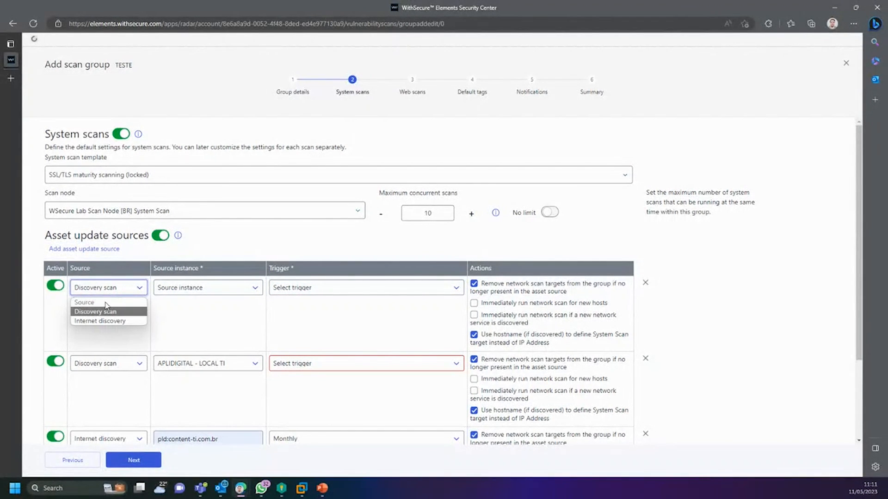
click(222, 288)
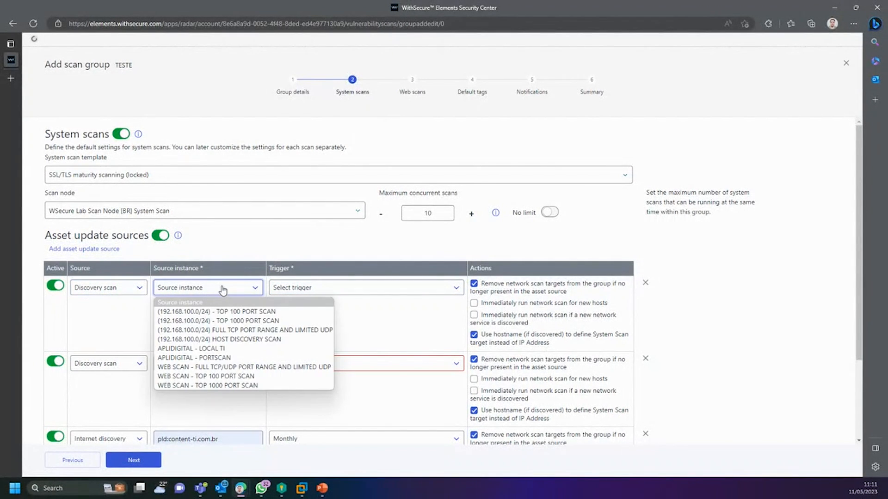
click(346, 262)
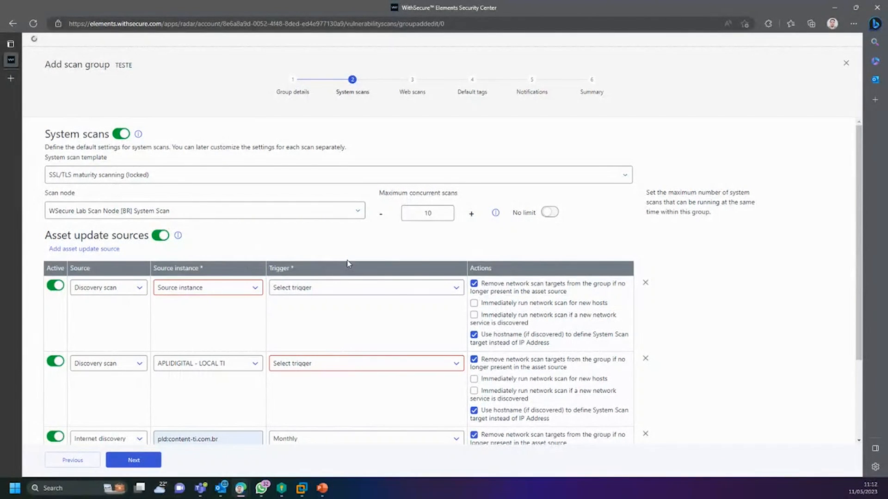
scroll(281, 381, down, 3)
click(645, 176)
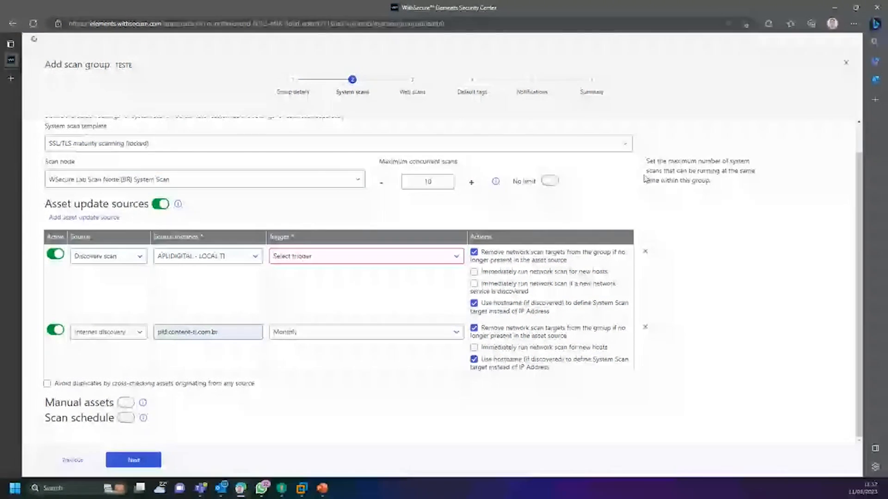
drag(470, 237, 490, 239)
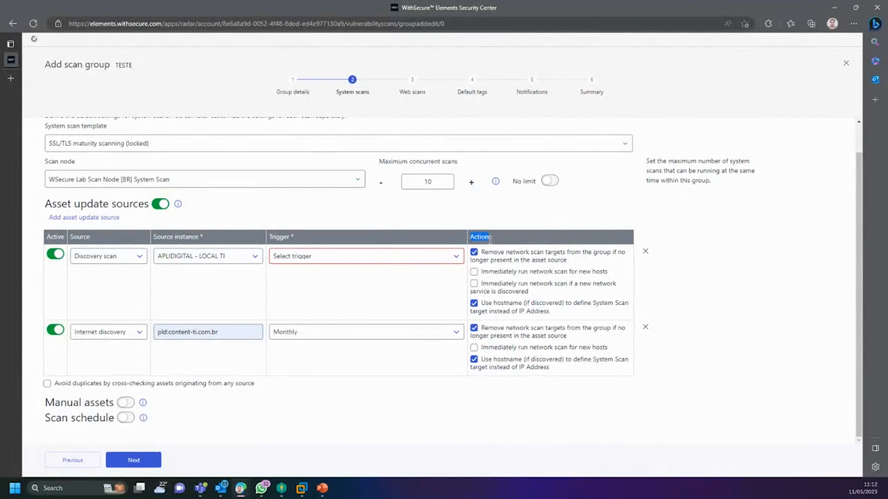
click(528, 243)
Step: Tick 'Avoid duplicates by cross-checking assets'
click(47, 384)
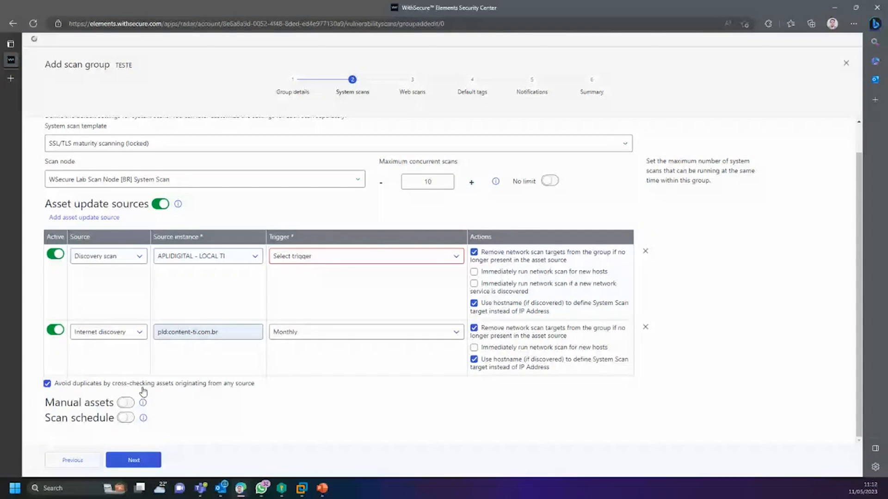
drag(265, 384, 59, 385)
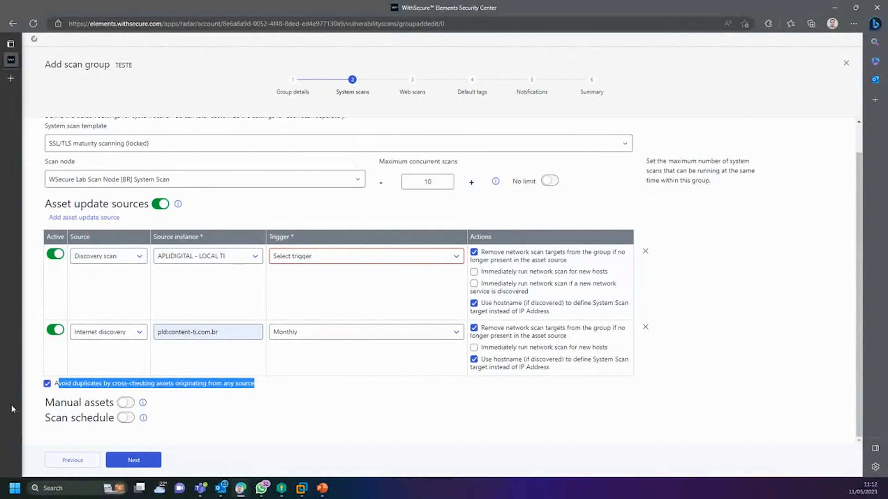
click(34, 415)
Step: Turn on manual assets and the scan schedule using the Monthly scheduling template
click(125, 403)
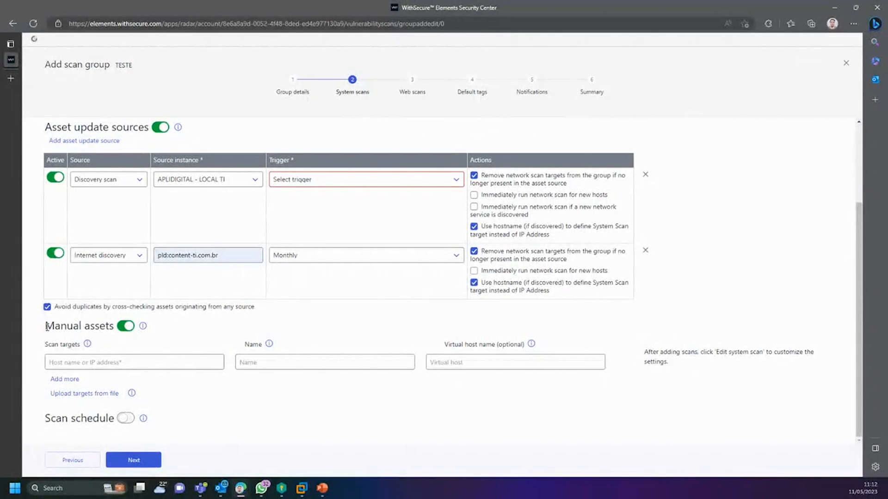
drag(48, 326, 114, 327)
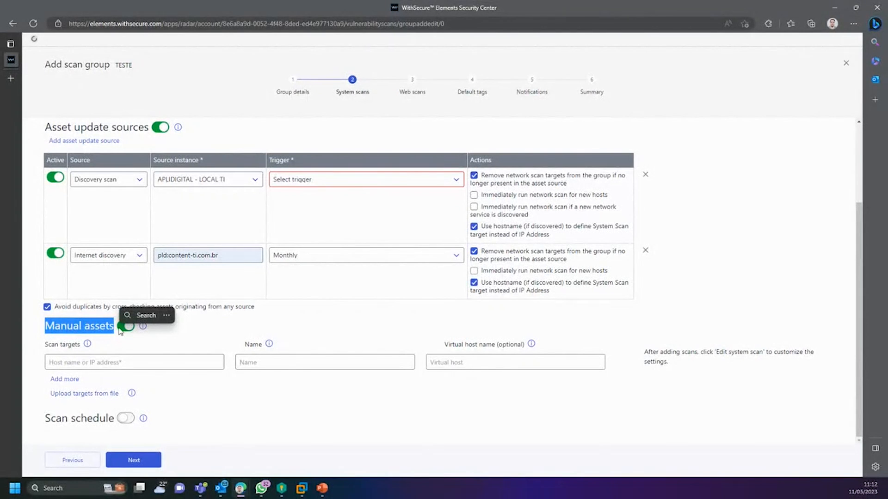
click(129, 417)
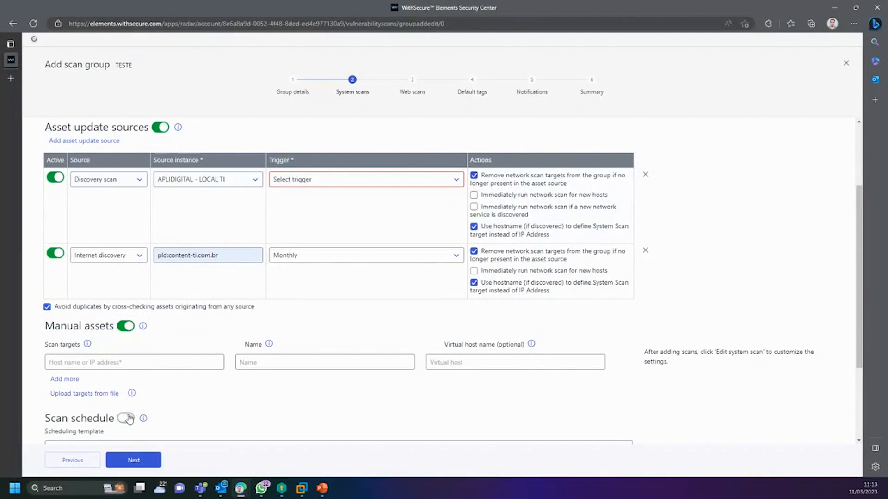
scroll(129, 416, down, 3)
click(97, 327)
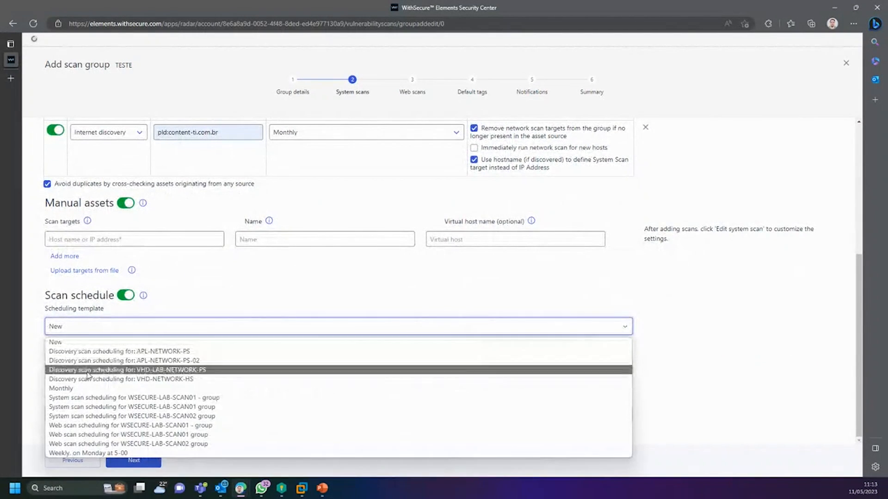
click(71, 389)
scroll(134, 397, up, 4)
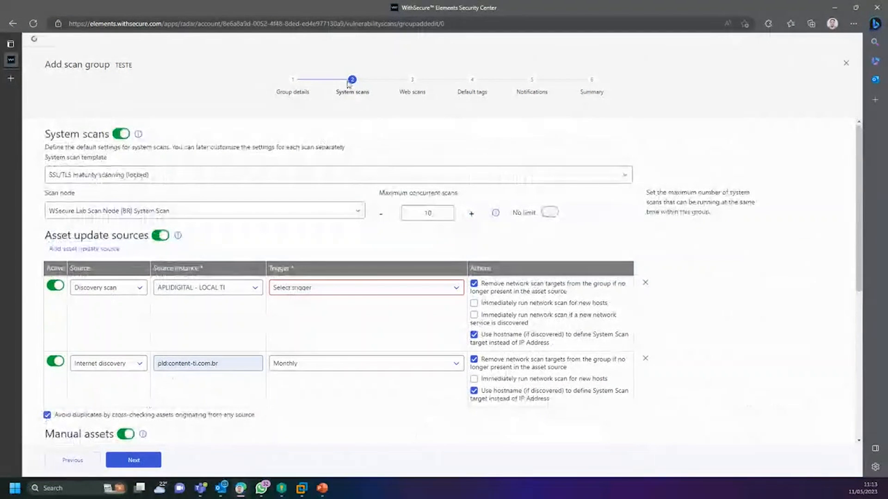
drag(370, 94, 339, 98)
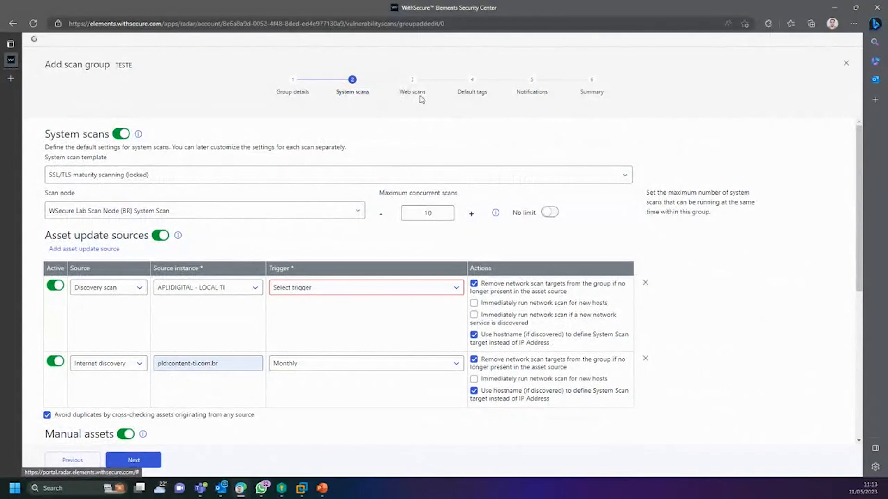
Step: Set the Discovery scan source trigger to Monthly and continue to Web scans
click(133, 460)
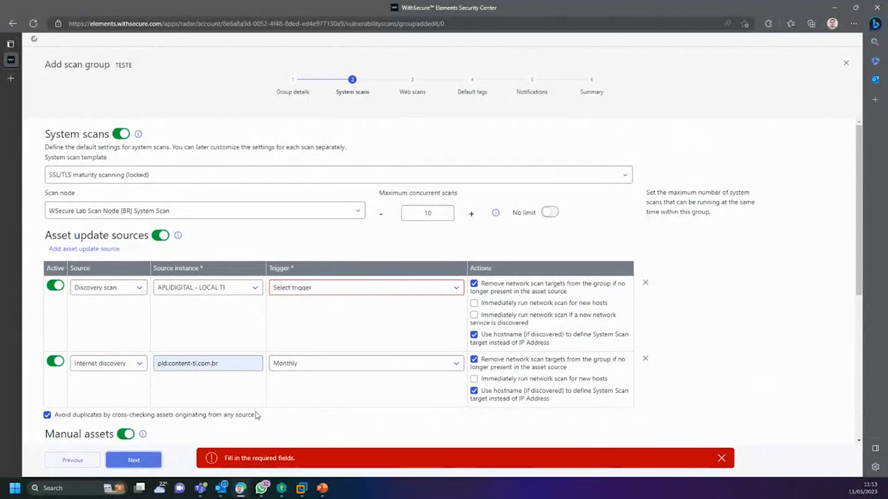
scroll(244, 400, down, 5)
scroll(323, 323, up, 5)
click(360, 287)
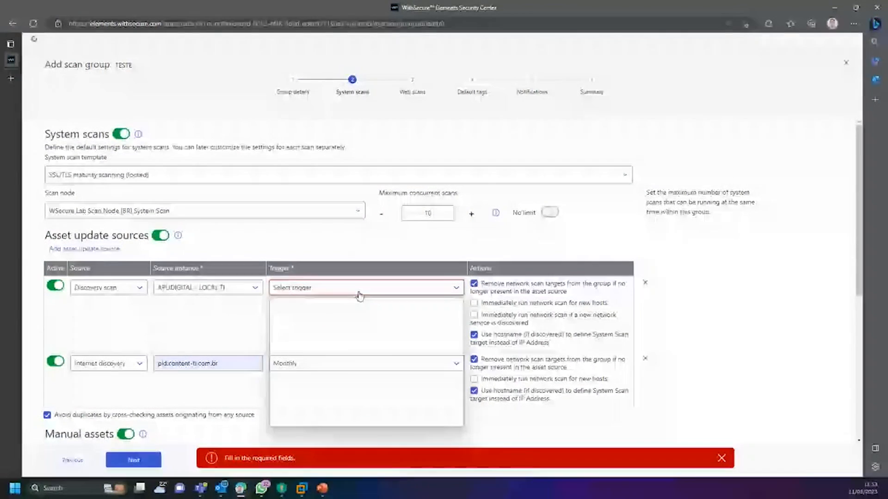
click(314, 358)
scroll(307, 330, down, 5)
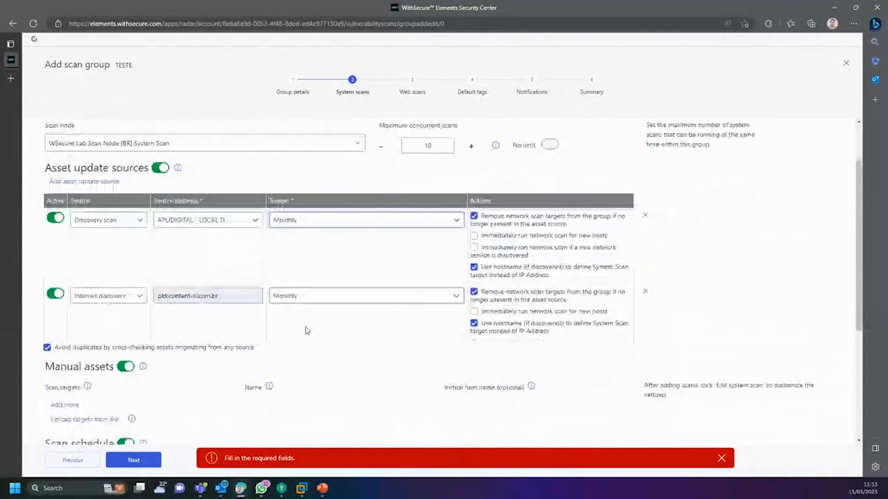
click(134, 460)
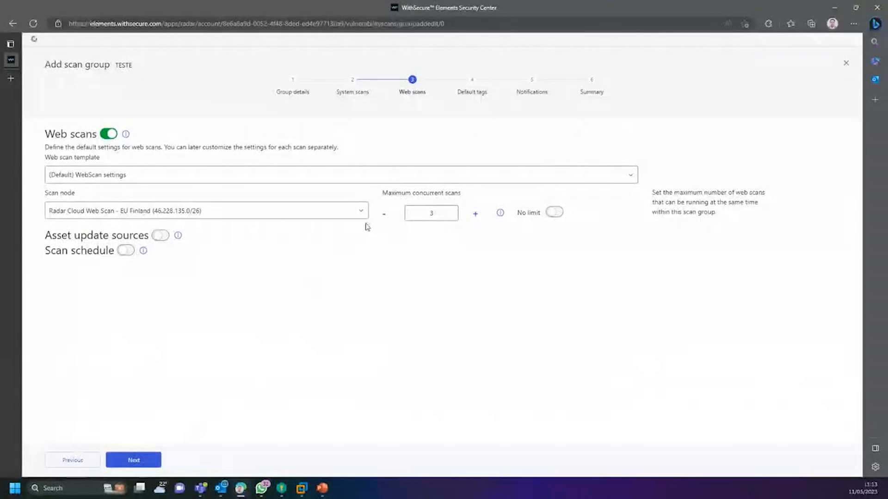
Step: Keep the (Default) web scan template and Radar Cloud Web Scan node, and enable asset update sources
drag(422, 101, 406, 92)
click(153, 175)
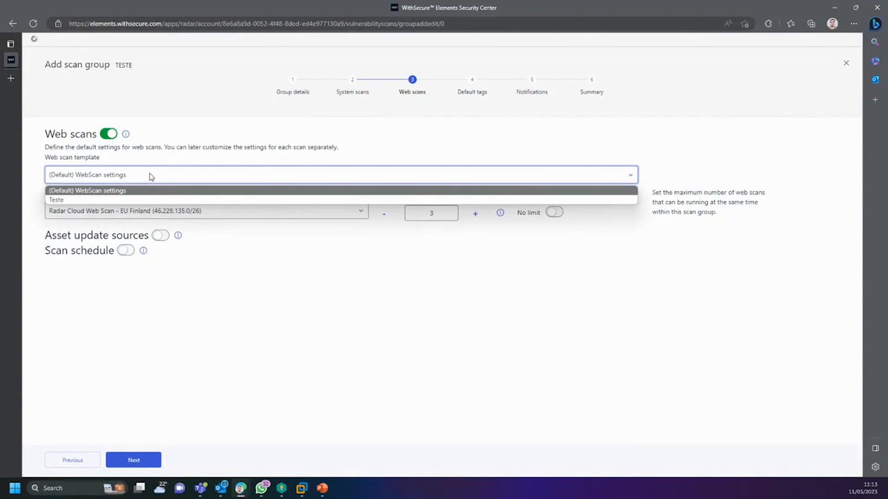
click(136, 190)
click(112, 211)
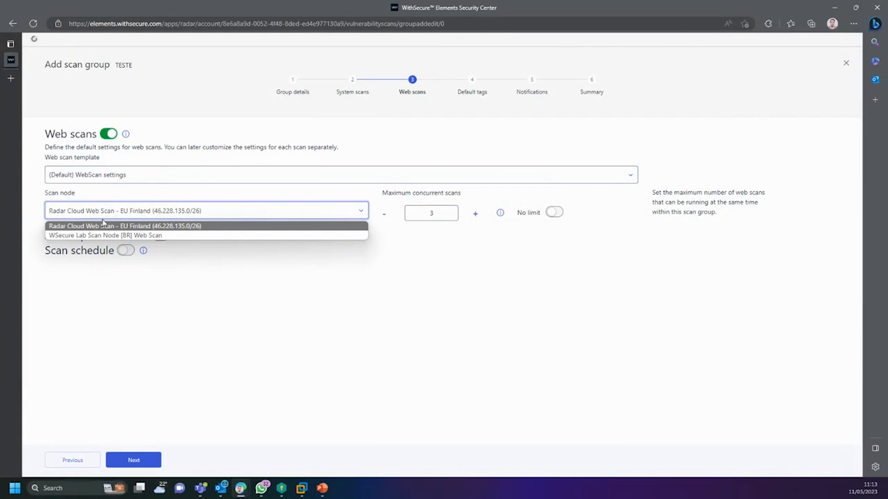
click(141, 237)
click(267, 212)
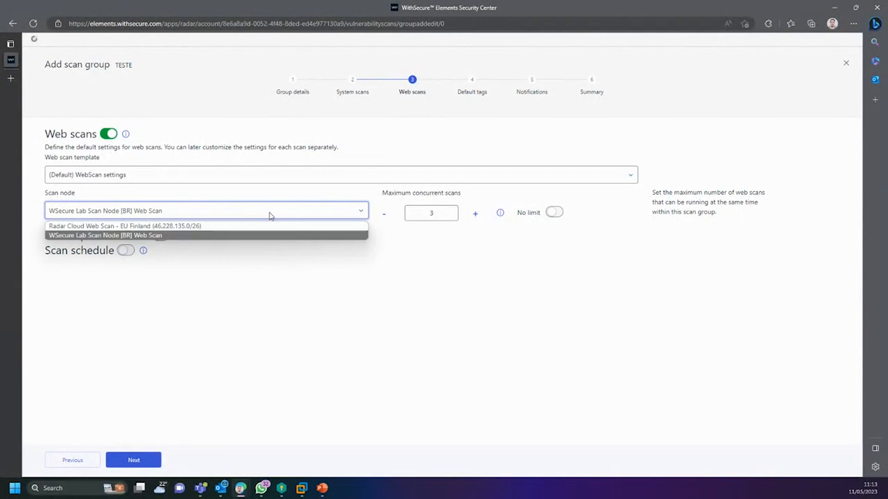
click(227, 228)
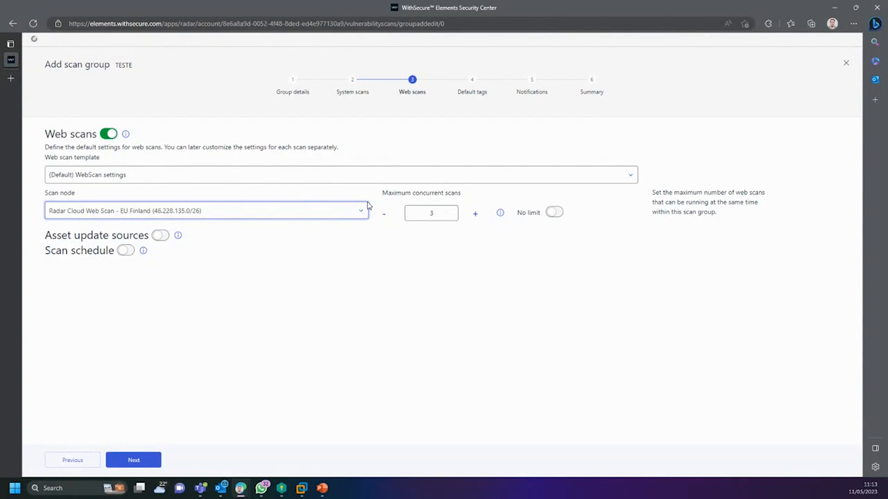
click(160, 236)
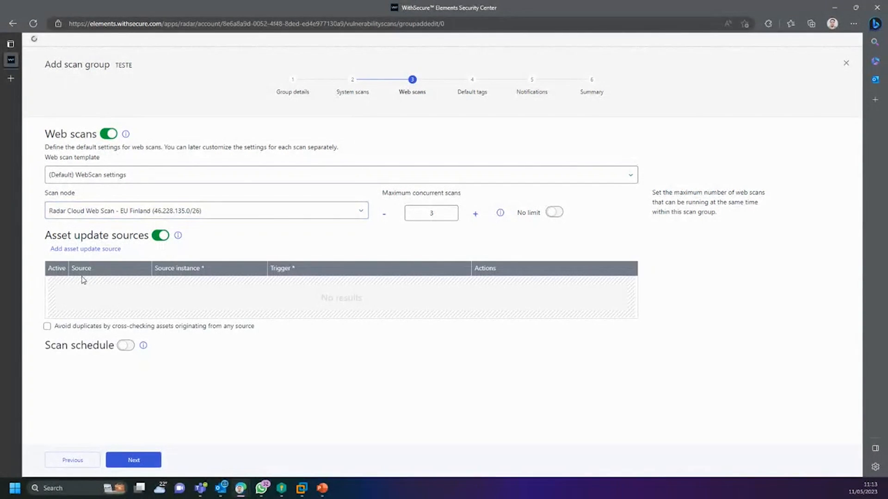
Step: Add a web scan source, enable duplicate cross-checking and a Monthly scan schedule
click(91, 250)
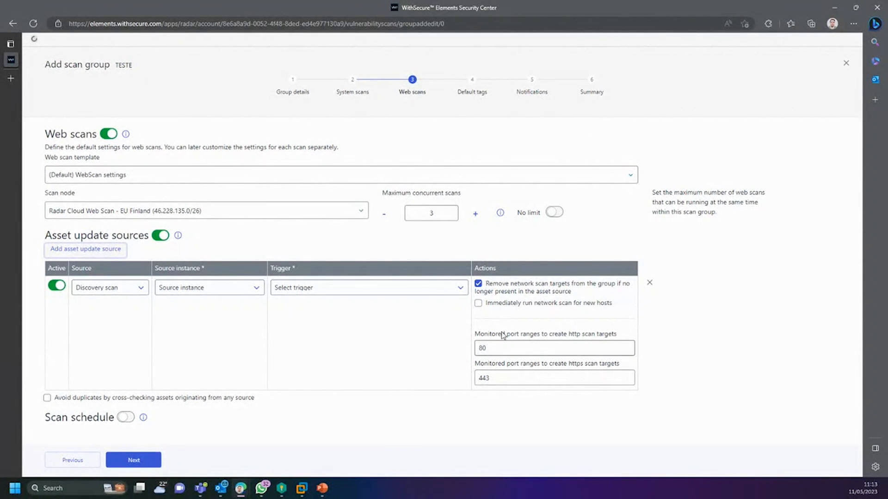
drag(491, 334, 610, 337)
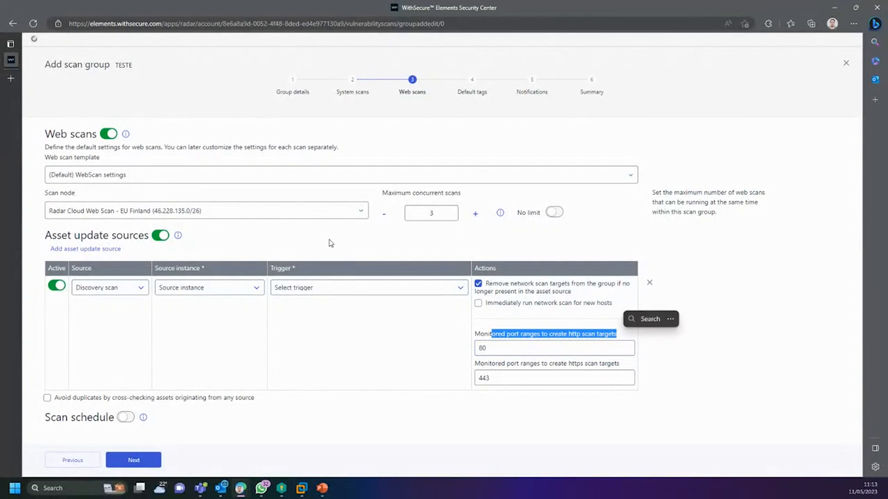
click(477, 231)
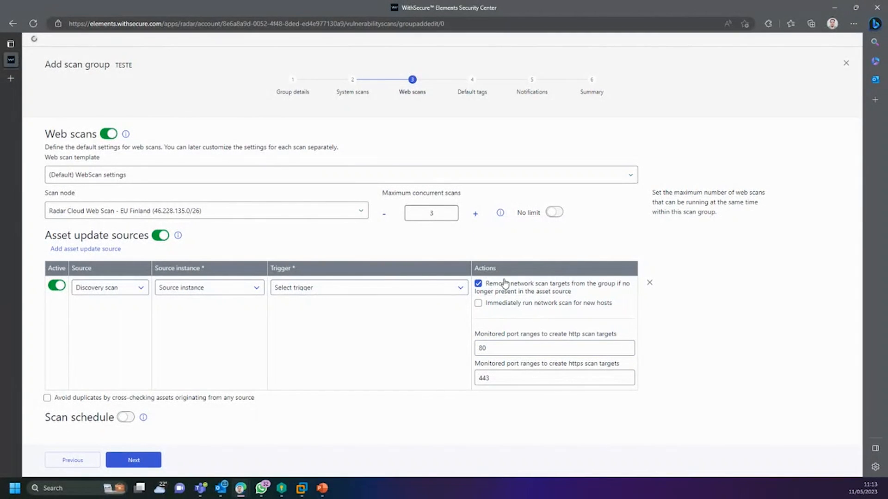
drag(492, 335, 587, 340)
click(684, 343)
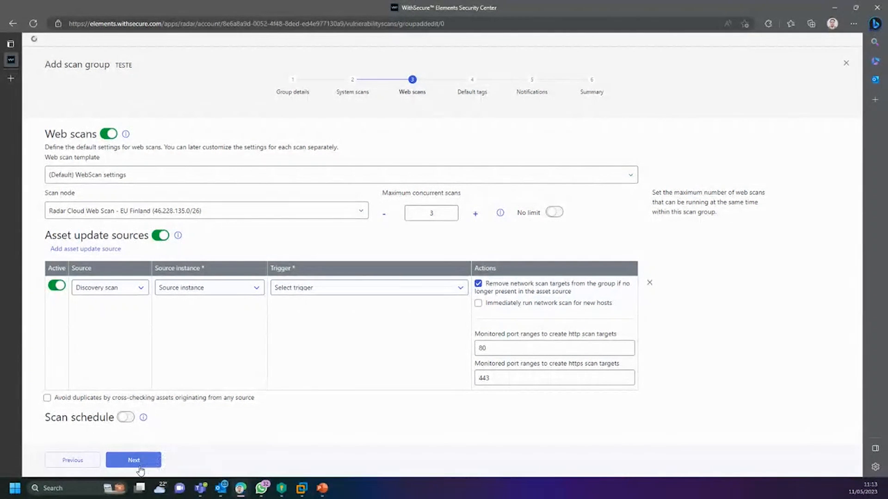
click(125, 418)
scroll(127, 421, down, 3)
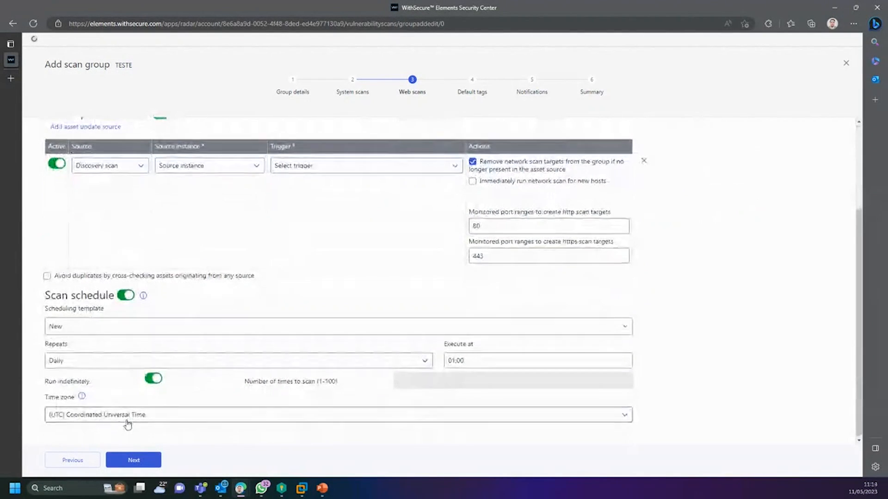
click(46, 276)
click(92, 326)
click(83, 388)
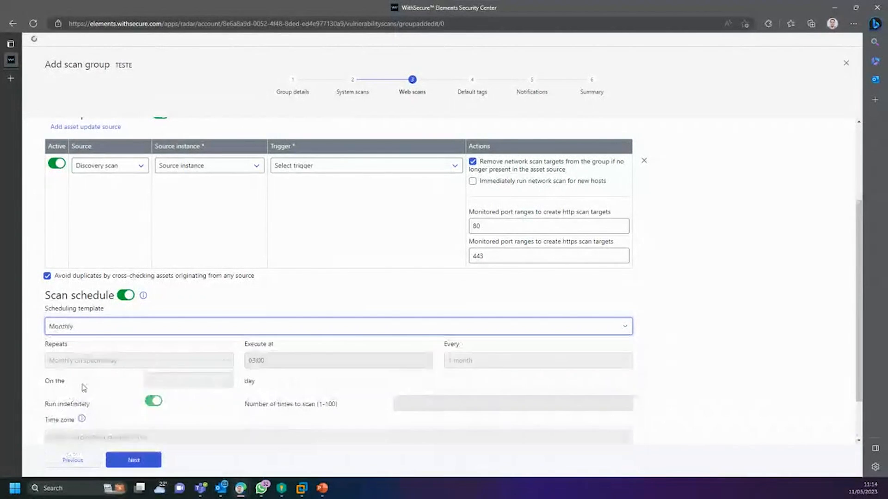
scroll(83, 388, down, 1)
Step: Set the source to APLIDIGITAL - LOCAL TI with a Monthly trigger and proceed to Default tags
click(123, 461)
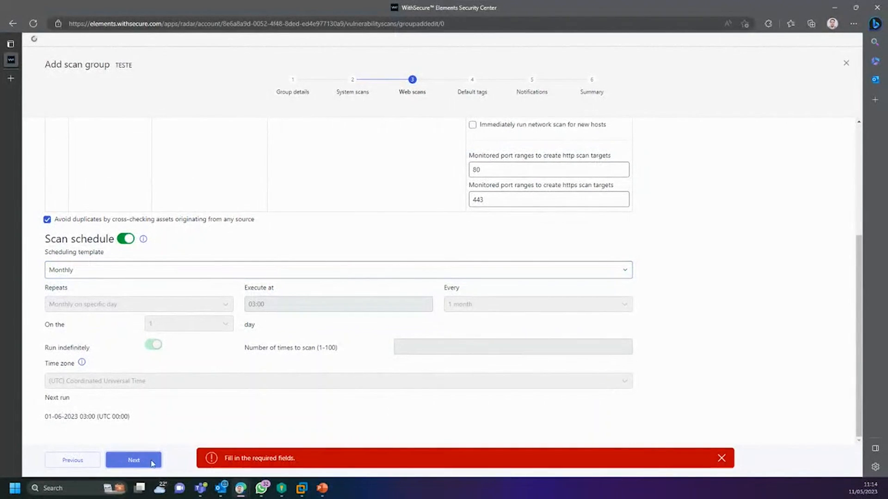
scroll(208, 393, up, 4)
click(204, 287)
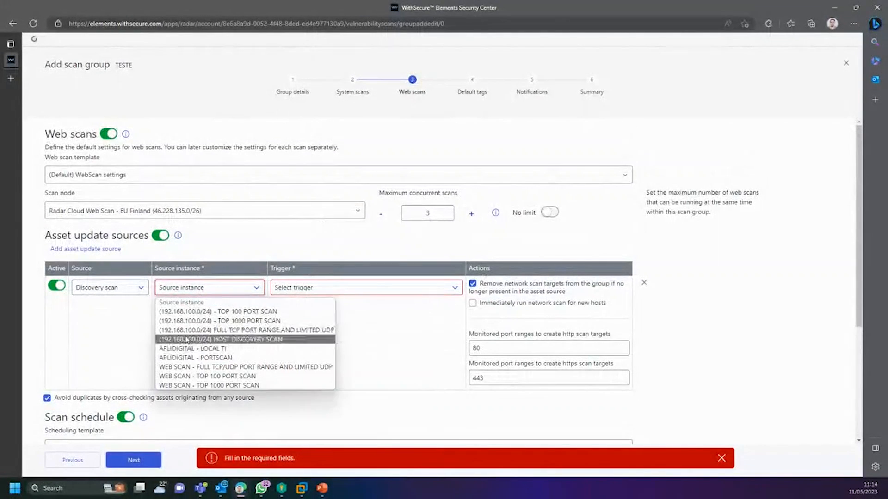
click(199, 350)
click(289, 289)
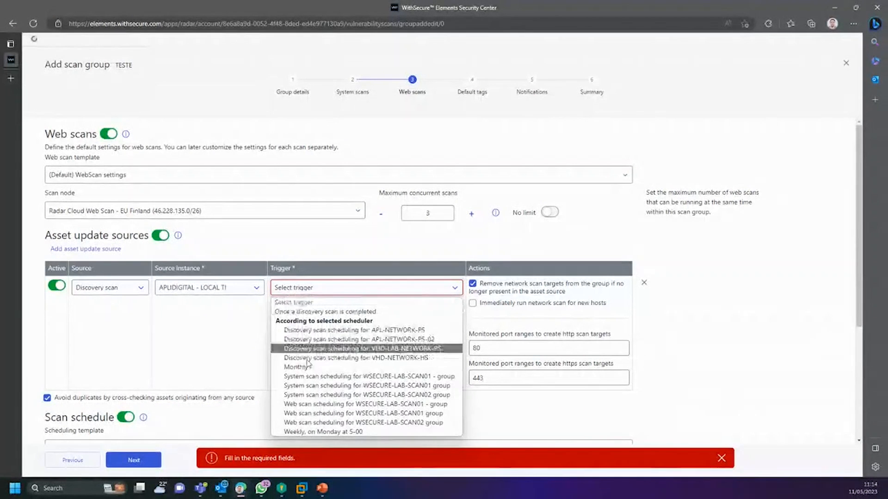
click(305, 367)
scroll(273, 369, down, 5)
click(134, 460)
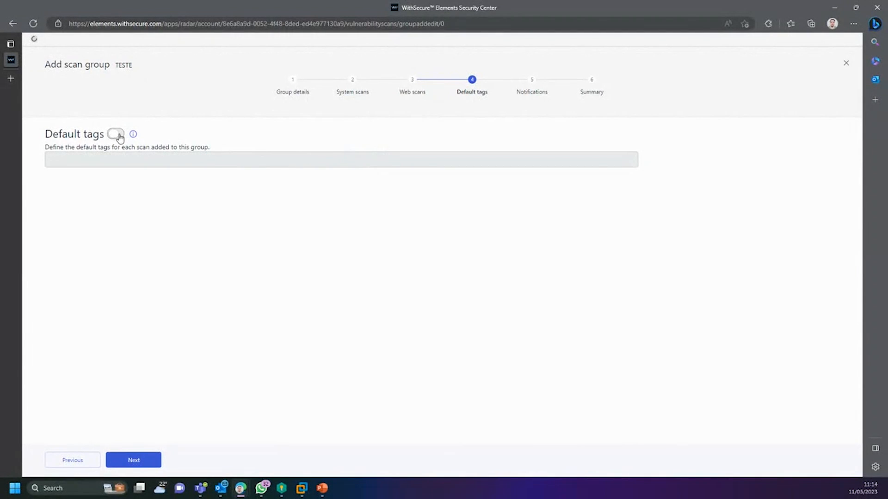
Step: Switch Default tags on, then back off, and proceed to Notifications
click(115, 134)
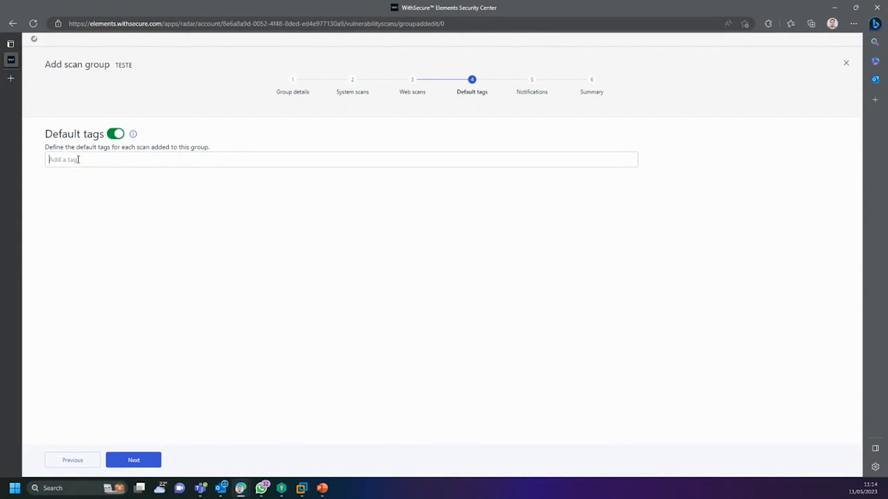
drag(194, 147, 222, 153)
click(154, 175)
click(118, 135)
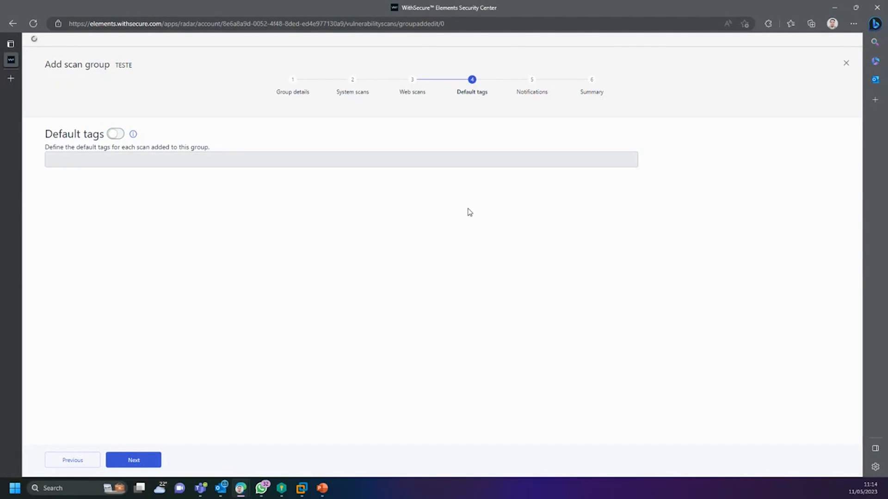
click(154, 460)
Step: Enable notifications with a Scan starts rule and a saved recipient address
click(118, 133)
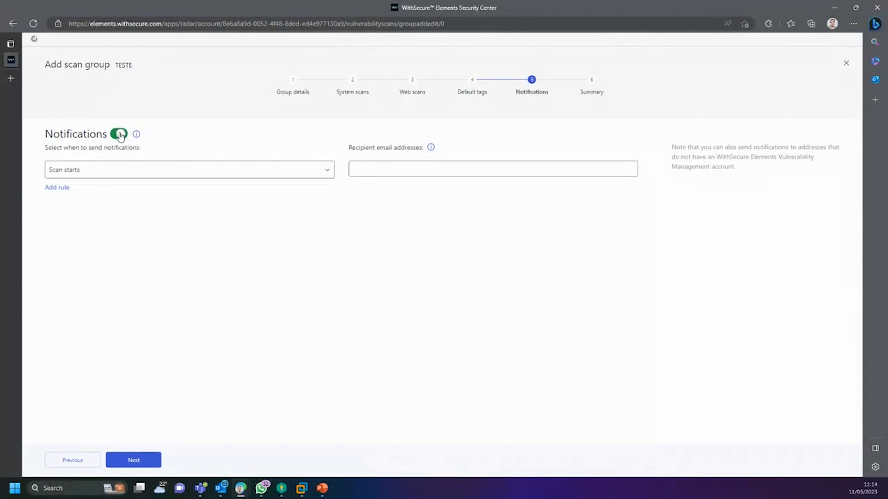
click(116, 178)
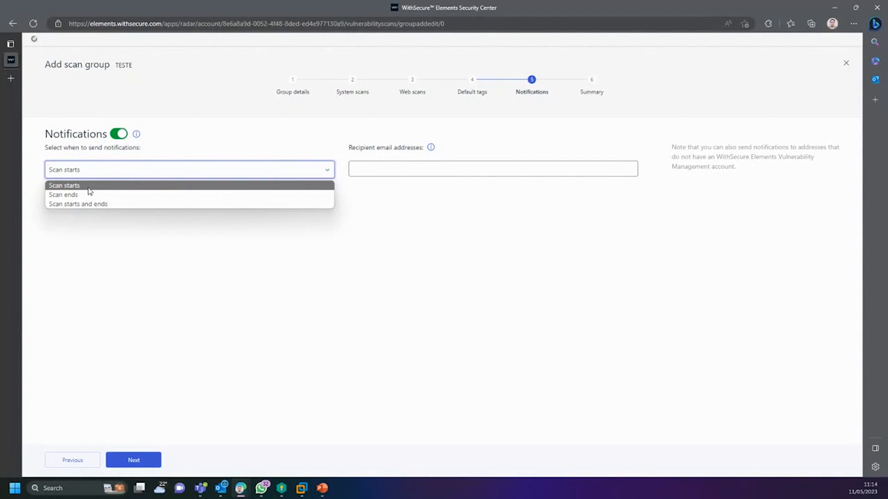
click(89, 186)
click(363, 169)
click(384, 202)
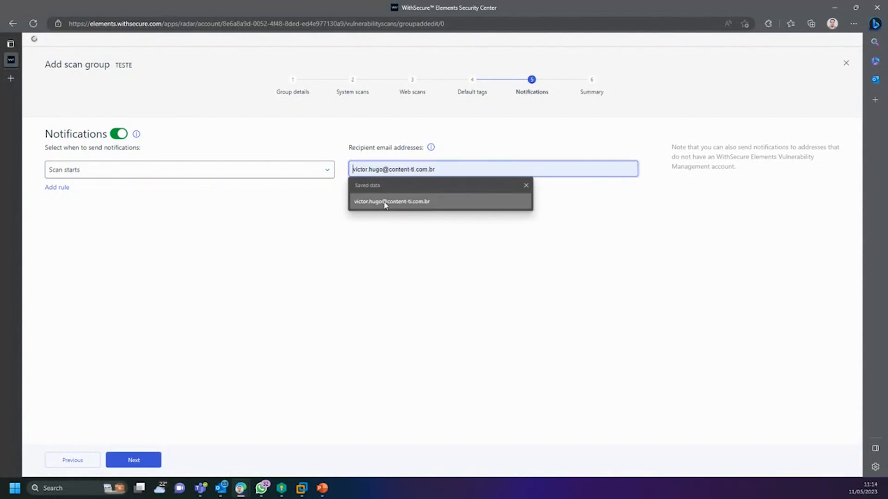
click(384, 202)
Step: Add a Scan ends rule with High or higher severity
click(60, 192)
click(91, 192)
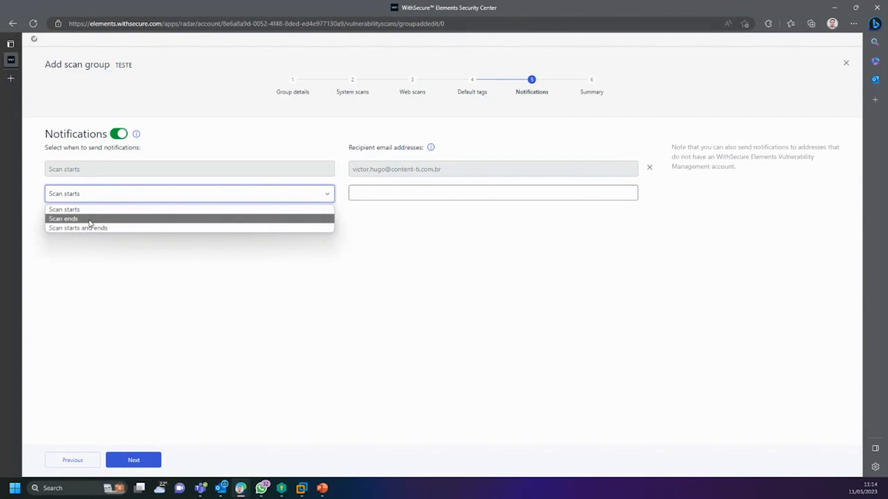
click(92, 228)
click(446, 196)
drag(139, 211, 78, 210)
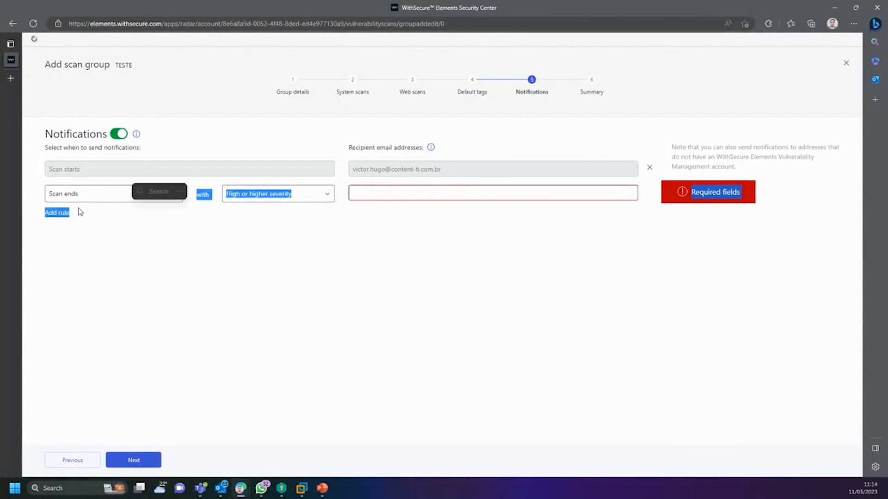
click(77, 211)
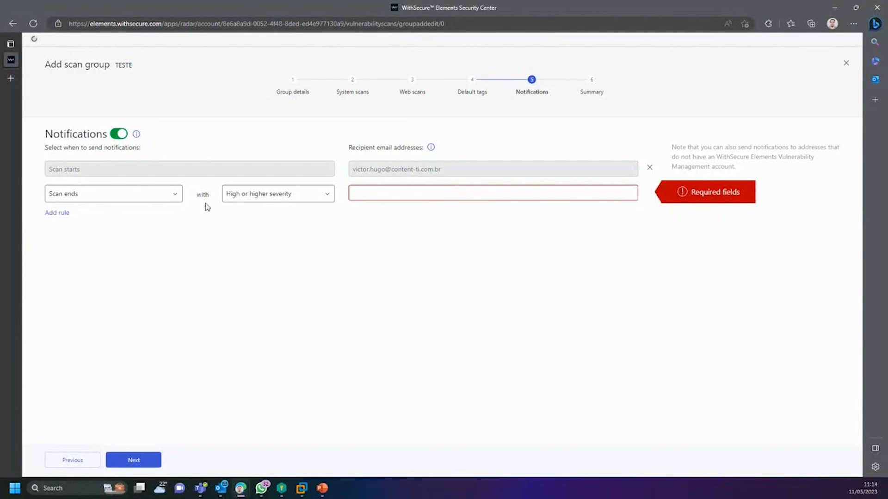
click(246, 195)
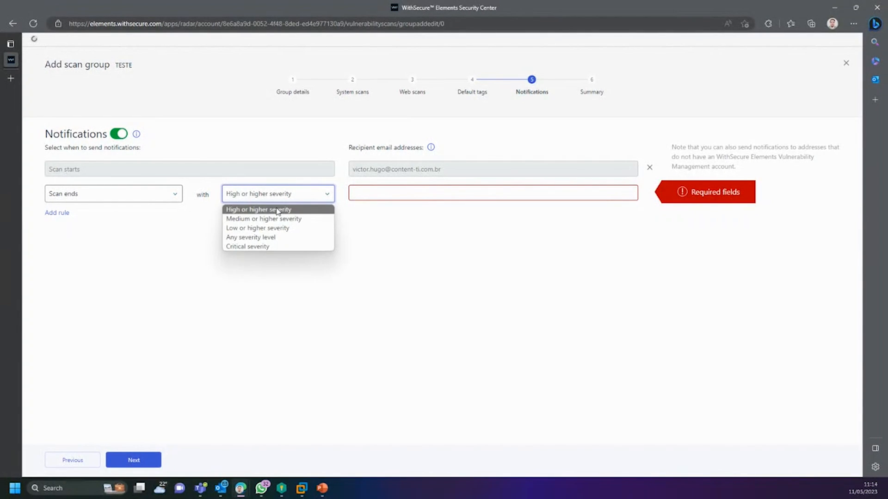
click(255, 246)
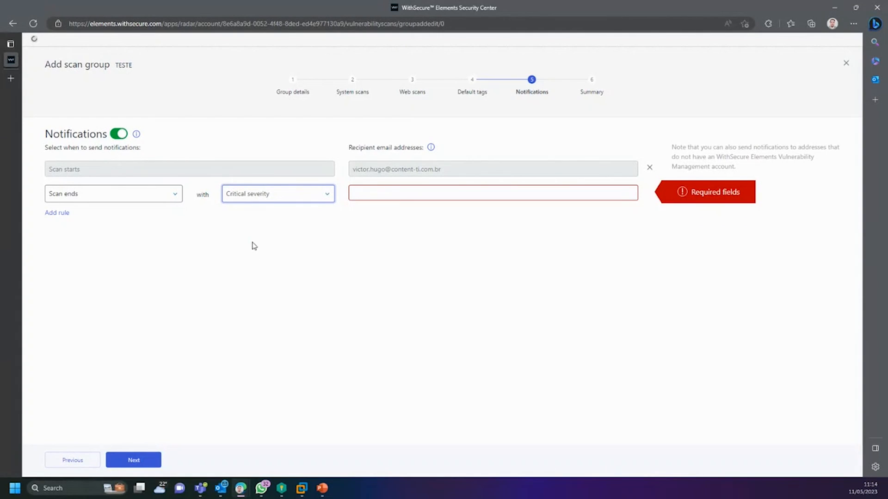
click(266, 196)
click(267, 209)
Step: Clear the Scan ends rule's recipient and delete the Scan starts rule
click(414, 185)
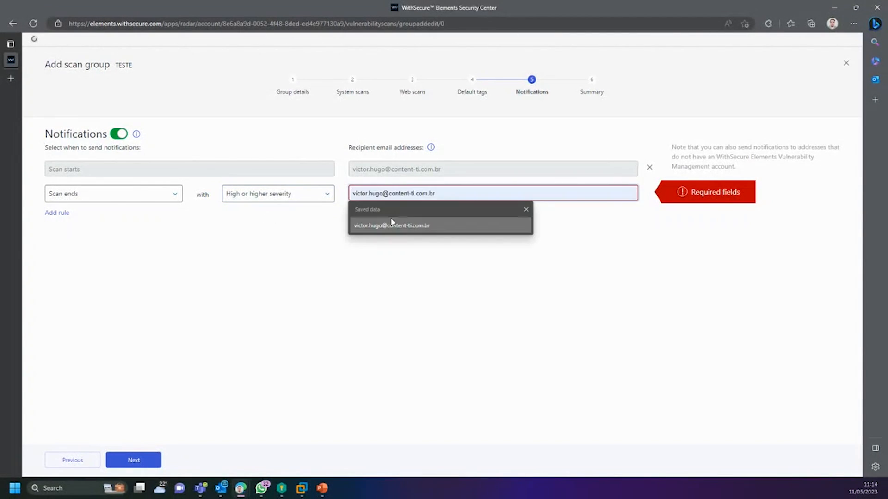
click(409, 222)
drag(455, 194, 317, 175)
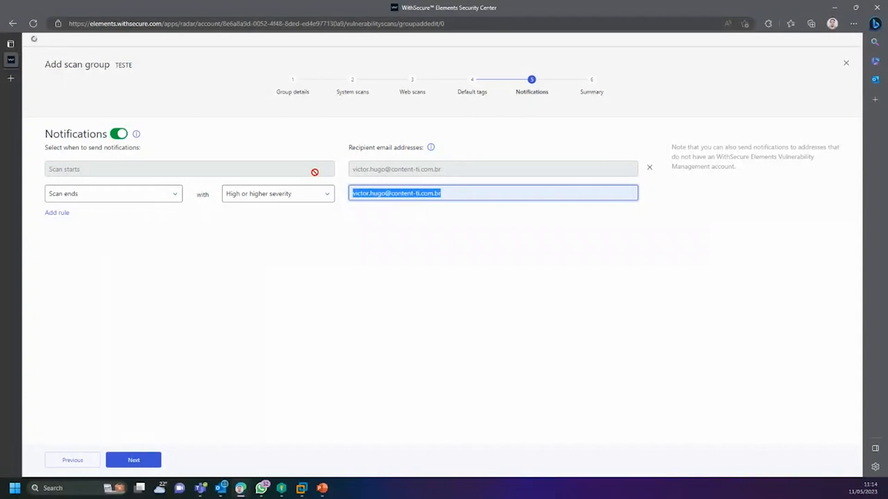
key(BackSpace)
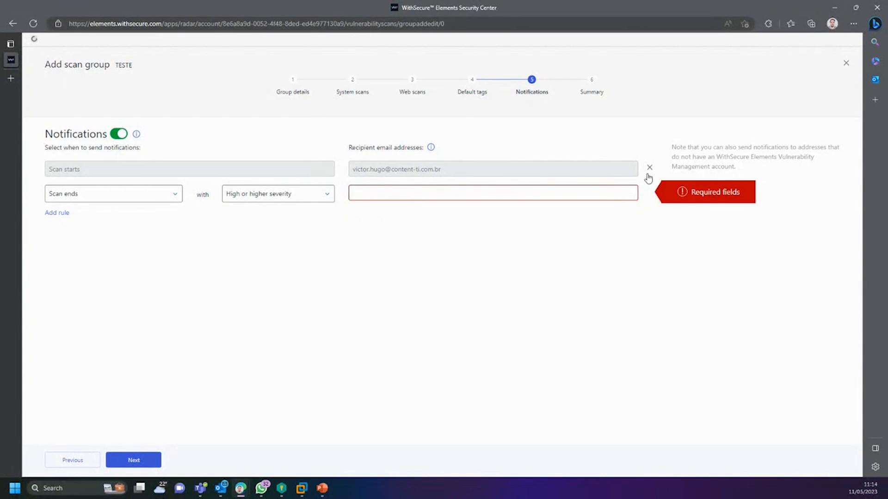
click(649, 168)
drag(402, 190, 130, 436)
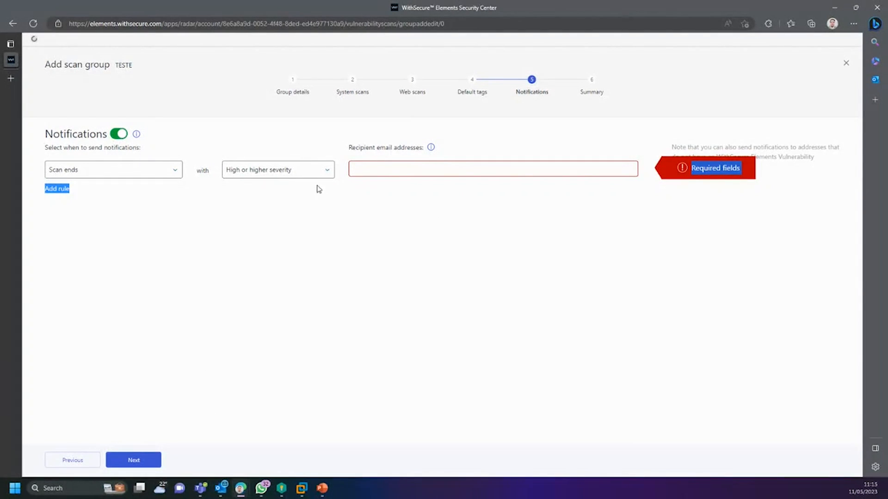
Step: Switch notifications off, pass the Summary and finish the TESTE scan group
click(119, 134)
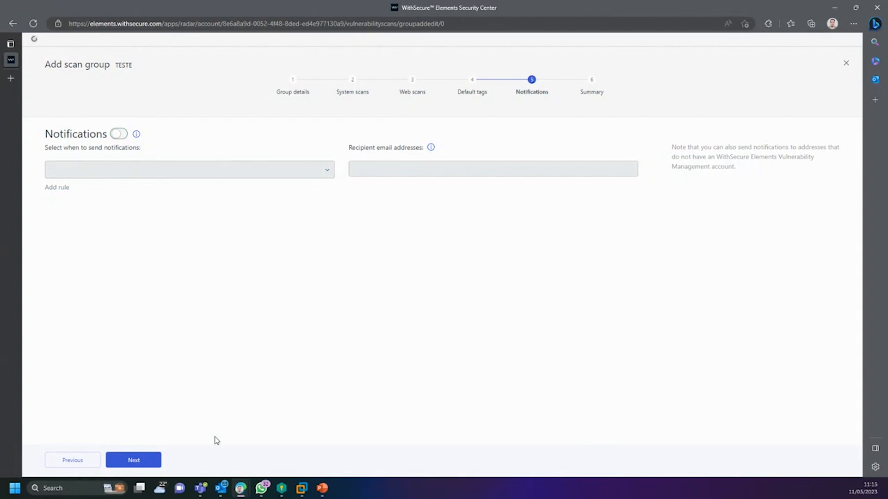
click(133, 460)
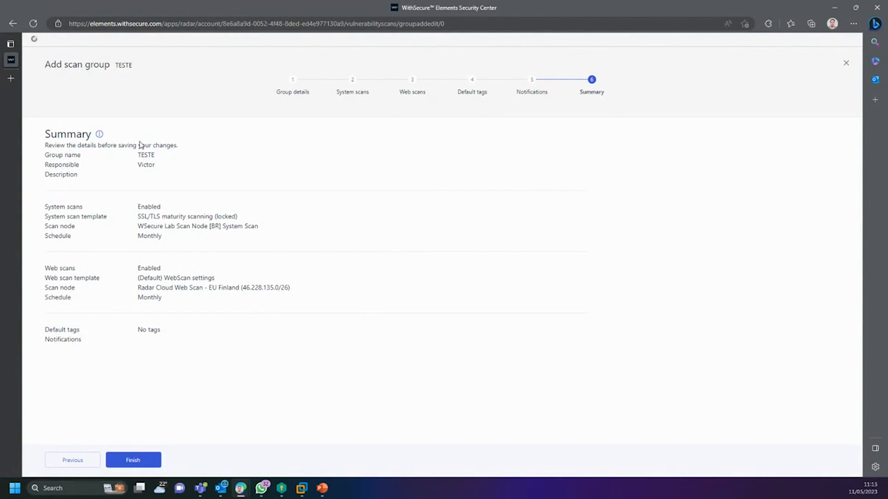
click(134, 467)
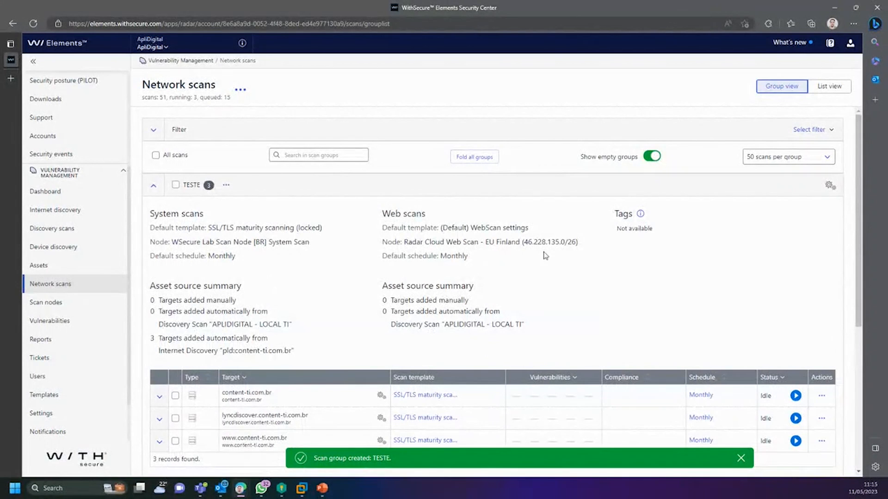
Step: Start scans for the three content-ti.com.br targets in the TESTE group
scroll(681, 256, down, 2)
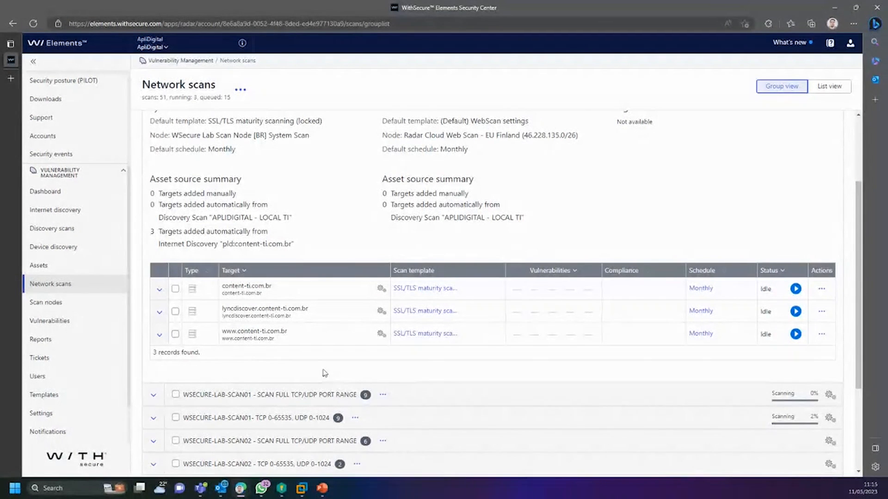
drag(236, 292, 524, 382)
click(796, 290)
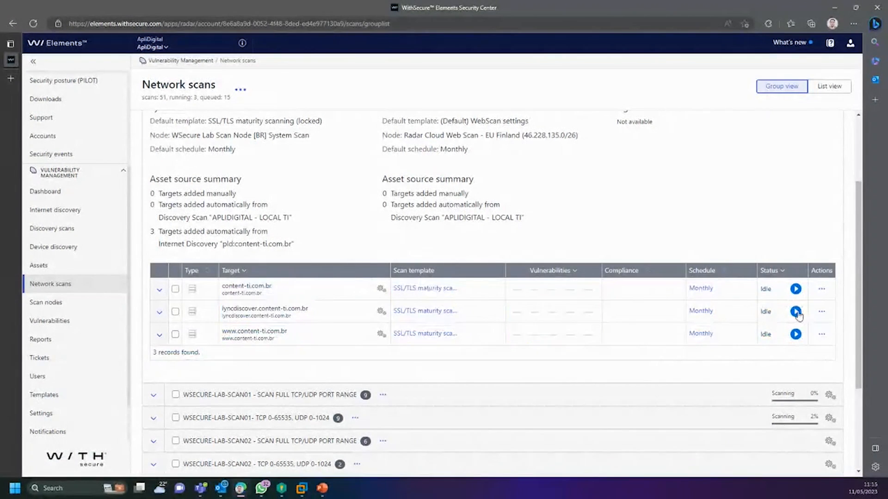
click(796, 336)
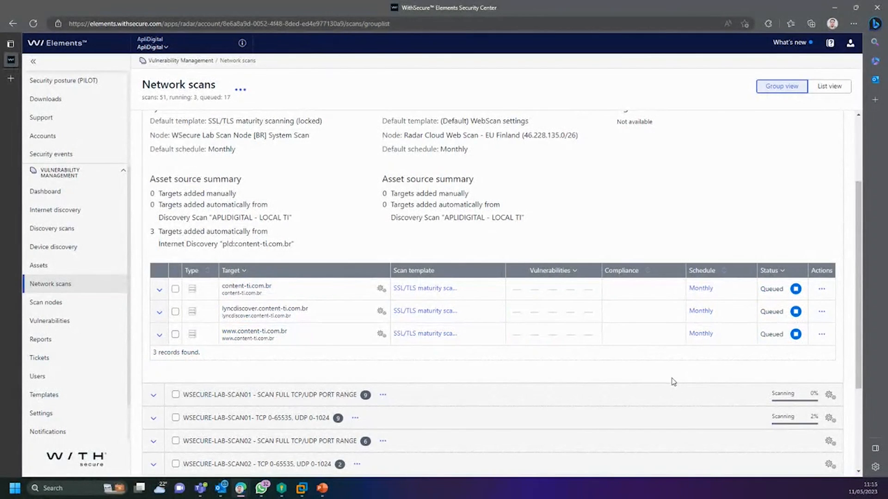
scroll(311, 148, up, 2)
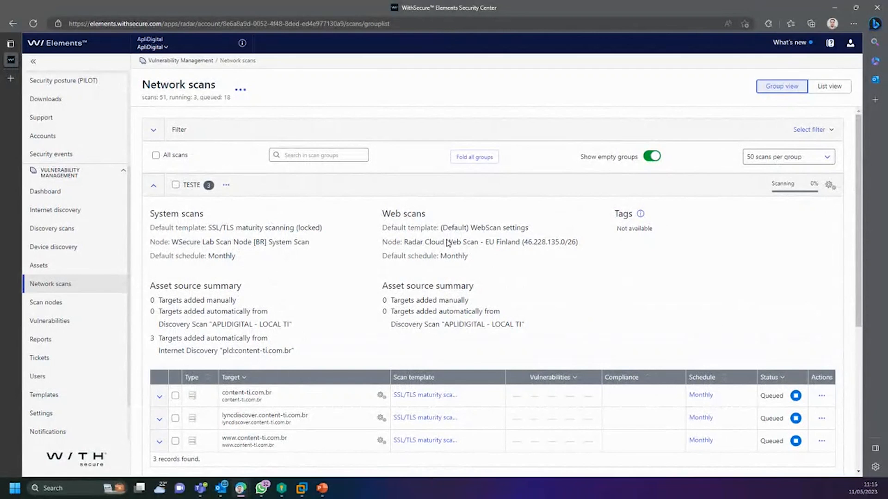
drag(772, 188, 818, 188)
click(820, 187)
click(821, 186)
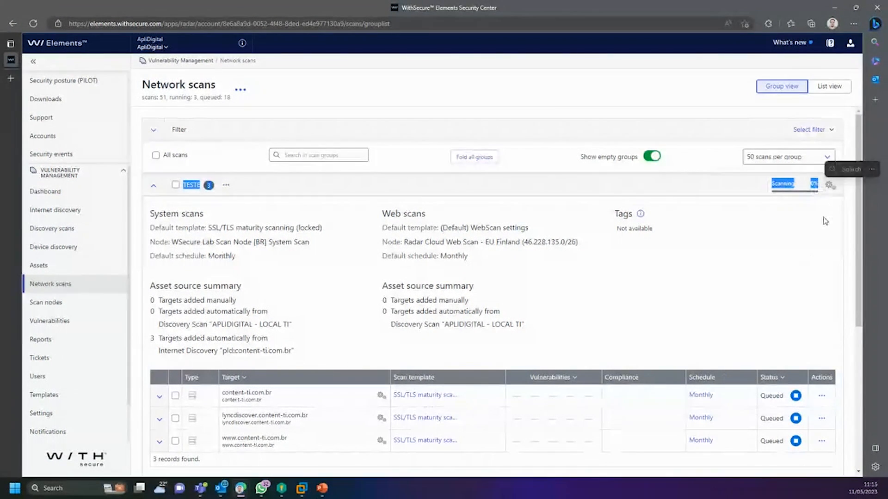
click(822, 396)
click(817, 266)
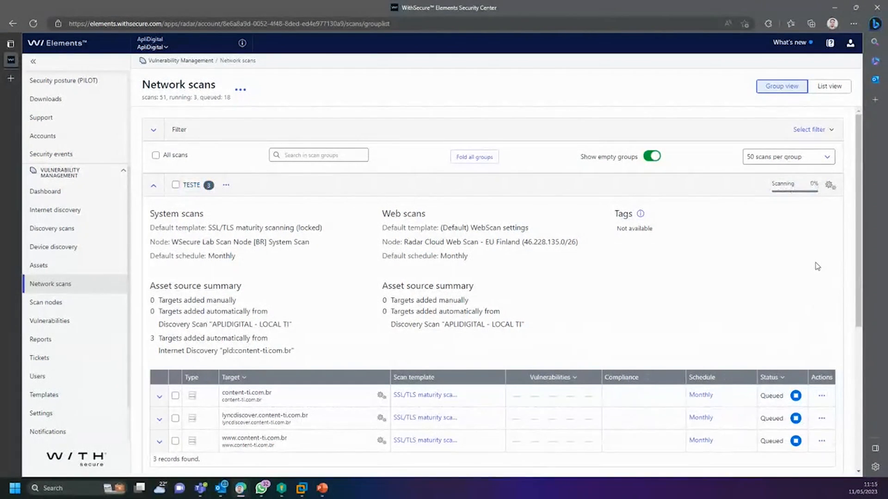
scroll(719, 273, down, 5)
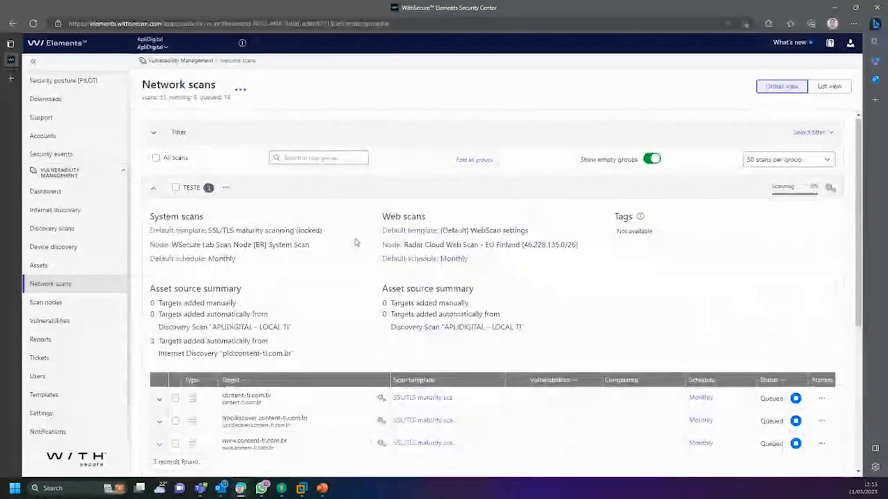
Step: Check the TESTE group's options, then expand the SCAN02 full port range group and its 45.60.73.11 actions
click(226, 188)
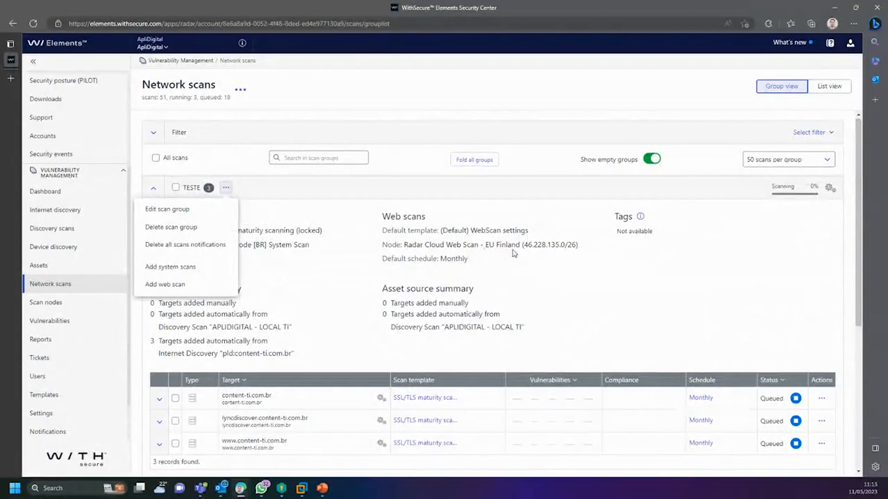
click(749, 277)
scroll(804, 335, down, 5)
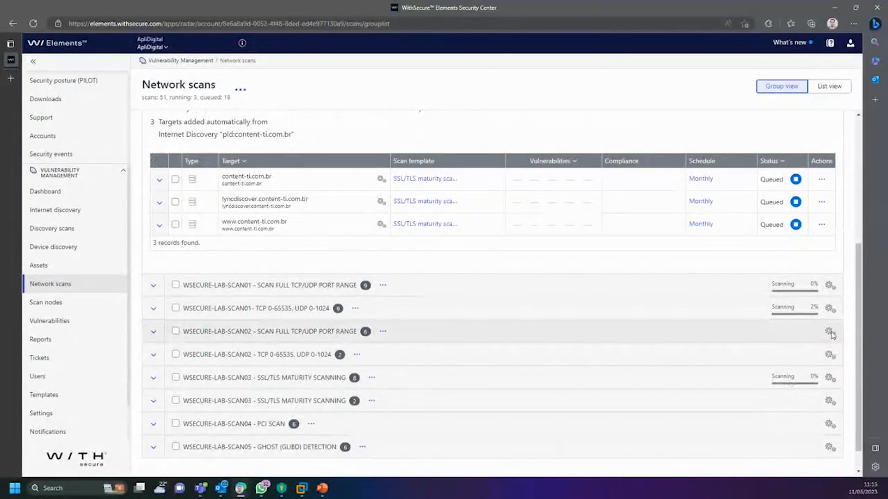
click(382, 331)
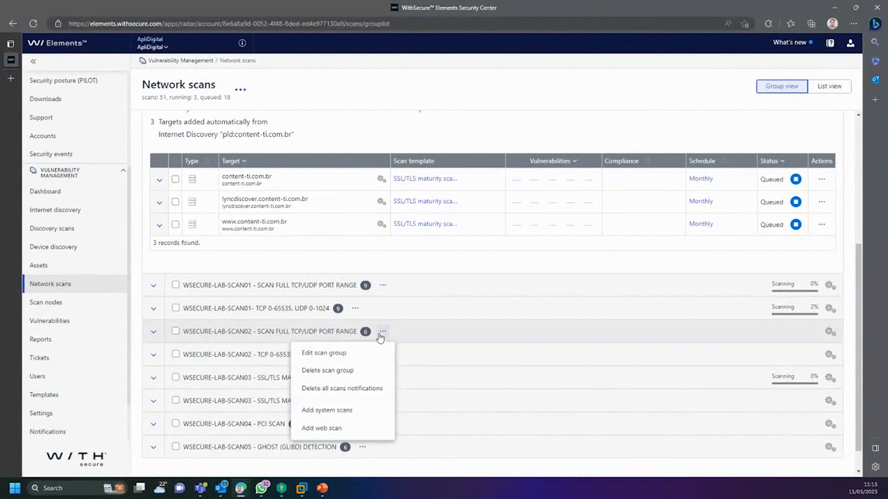
click(153, 332)
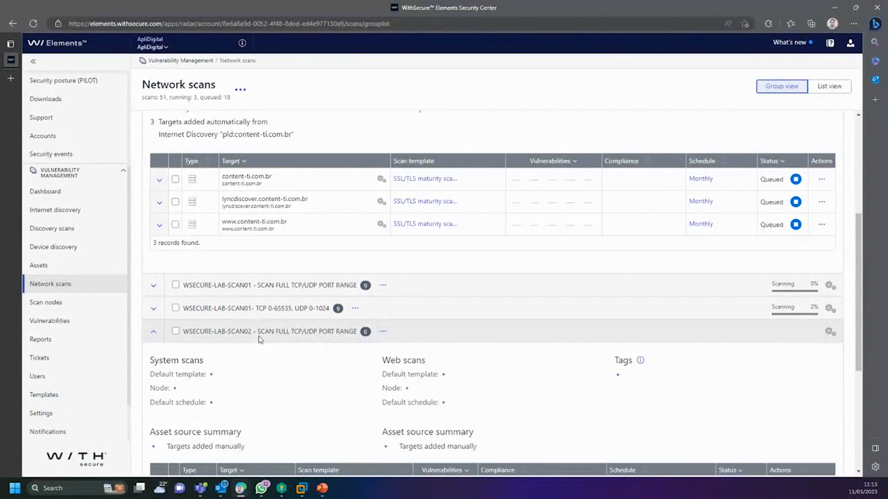
scroll(365, 347, down, 2)
scroll(620, 346, down, 2)
scroll(452, 367, down, 3)
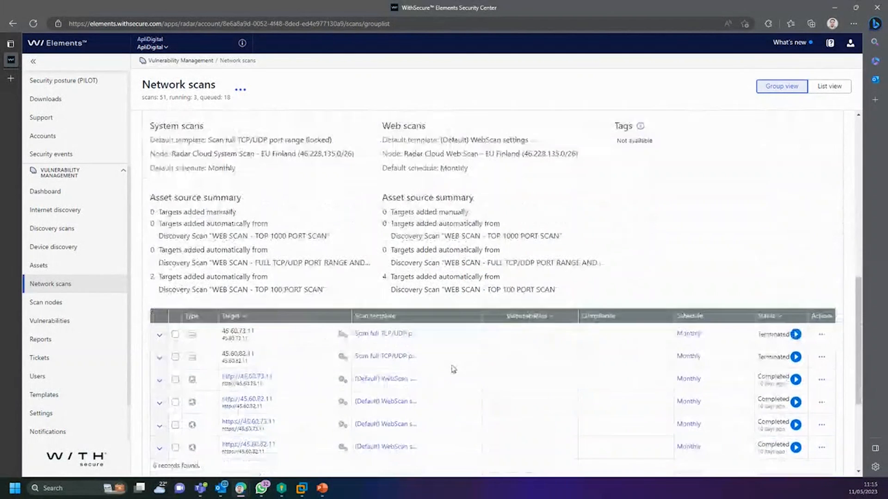
click(821, 239)
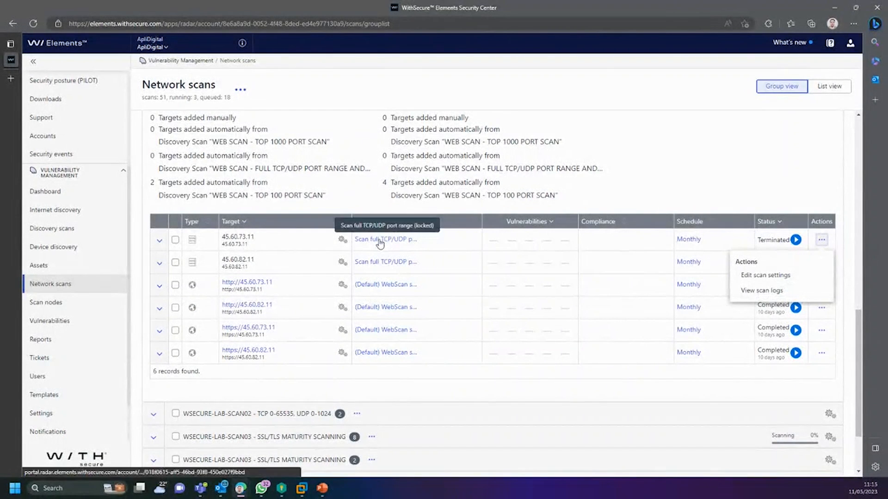
scroll(364, 189, up, 4)
scroll(345, 234, down, 6)
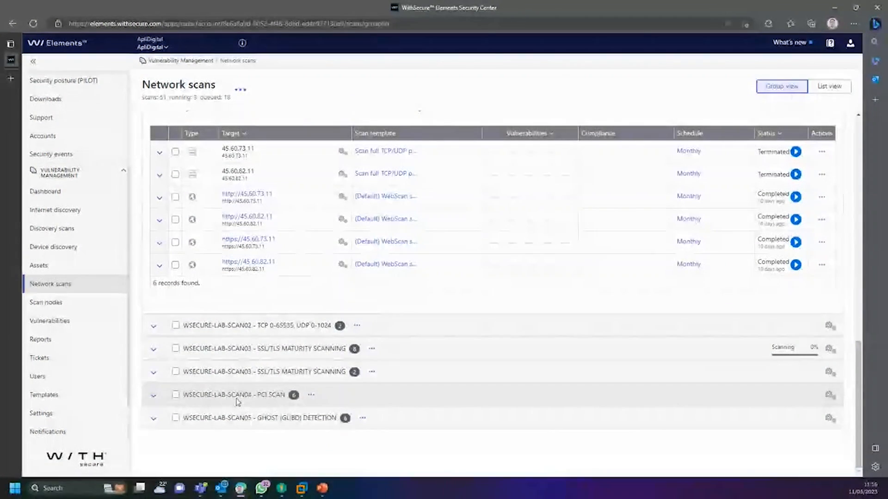
Step: Expand the WSECURE-LAB-SCAN04 PCI, SSL/TLS maturity, SCAN02 TCP 0-65535 and WSECURE-LAB-SCAN01 groups
click(153, 396)
scroll(323, 398, down, 5)
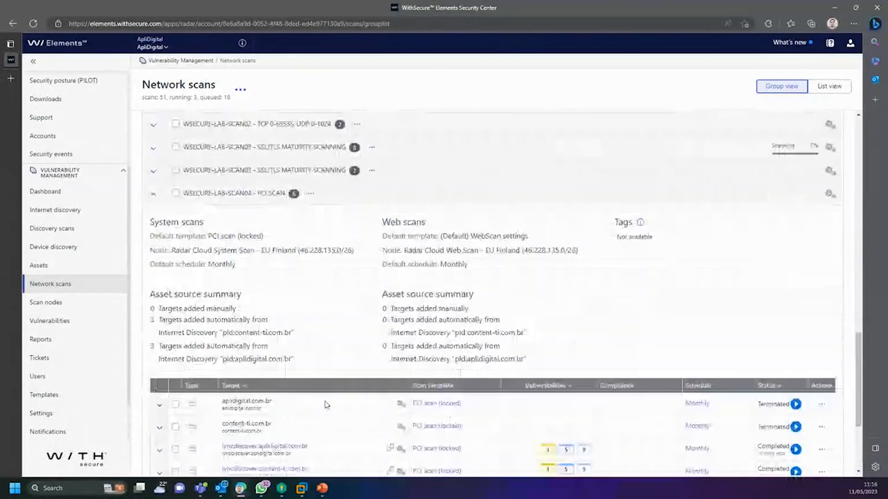
scroll(323, 259, up, 3)
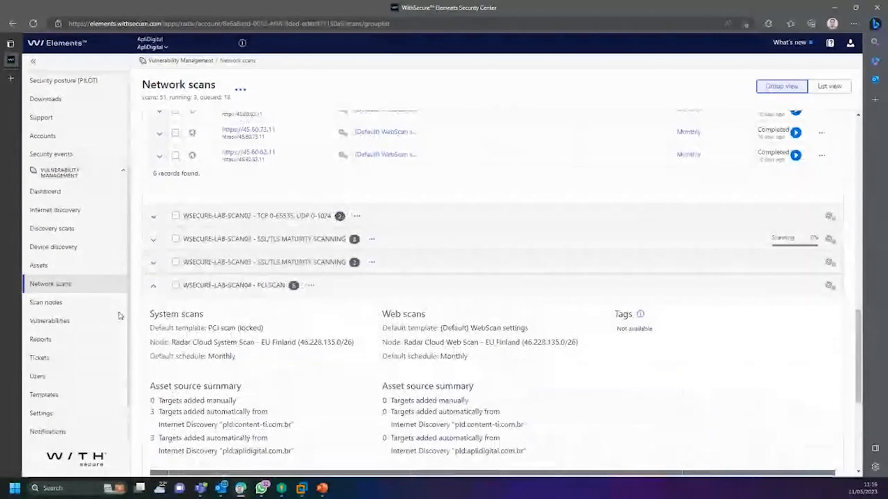
click(154, 263)
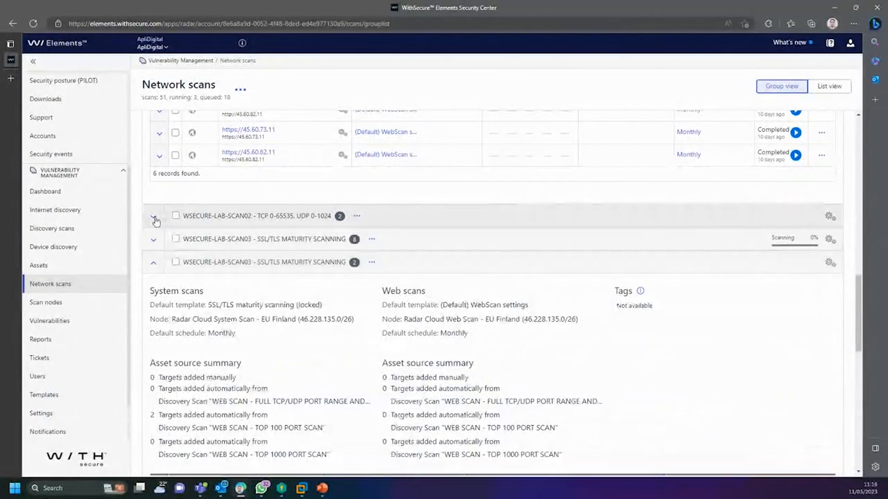
click(154, 216)
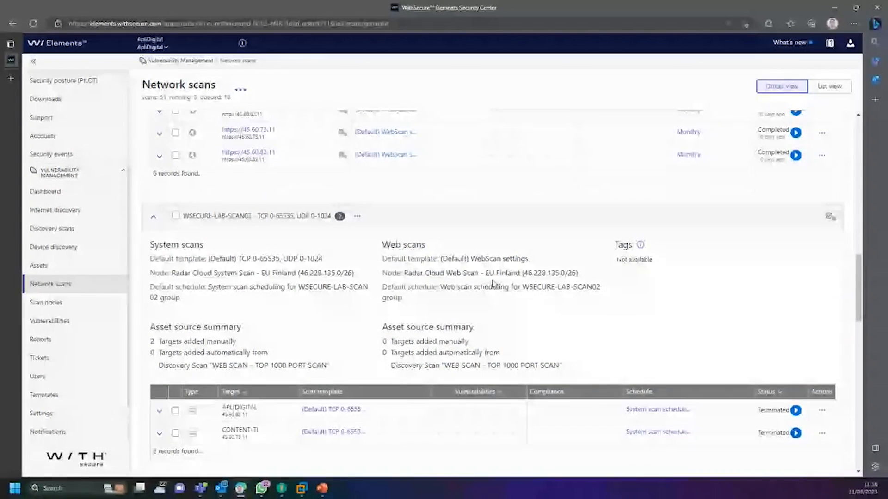
scroll(485, 289, up, 7)
scroll(481, 295, up, 8)
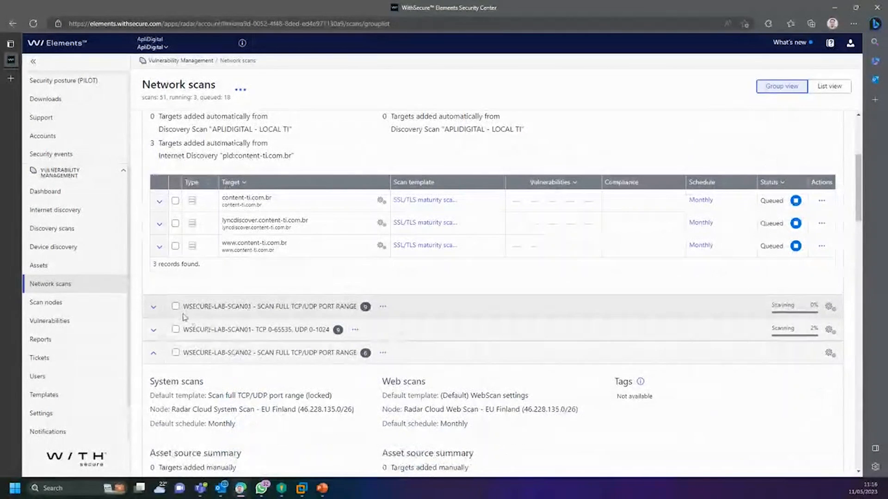
click(167, 311)
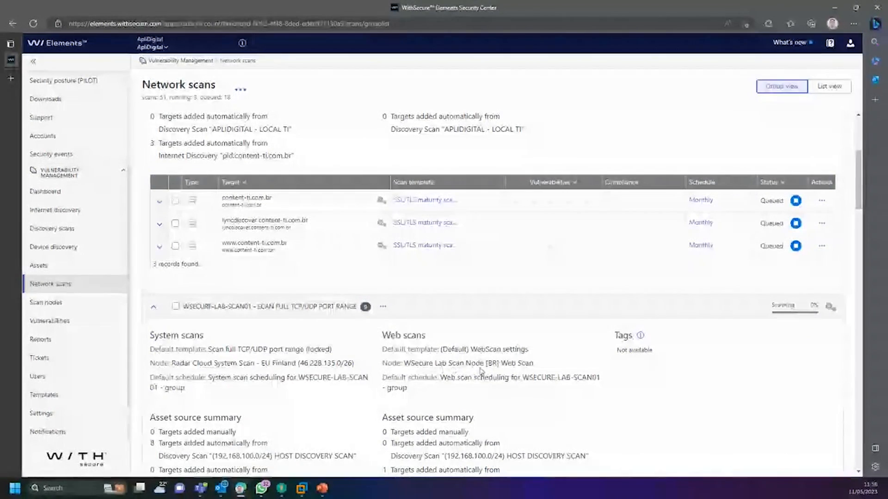
drag(415, 362, 592, 368)
scroll(780, 323, down, 7)
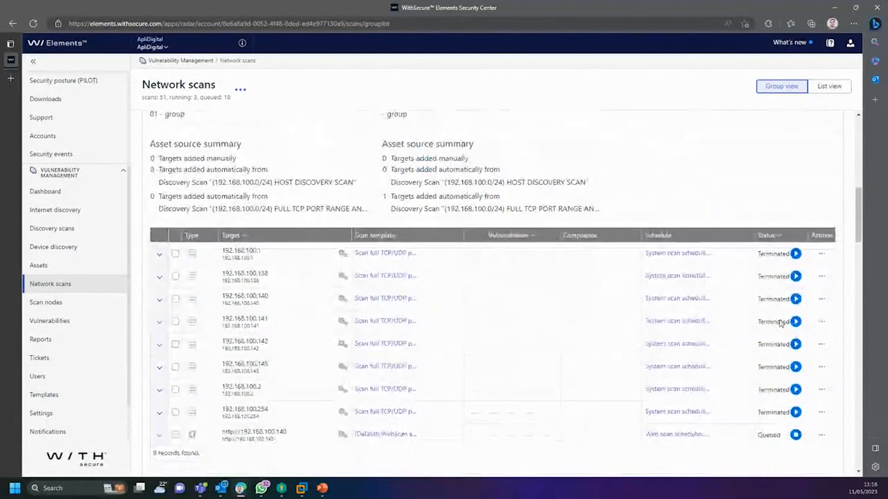
Step: Read the 192.168.100.1 system scan log, which shows it Terminated as blacklisted, then close it
click(821, 254)
click(753, 307)
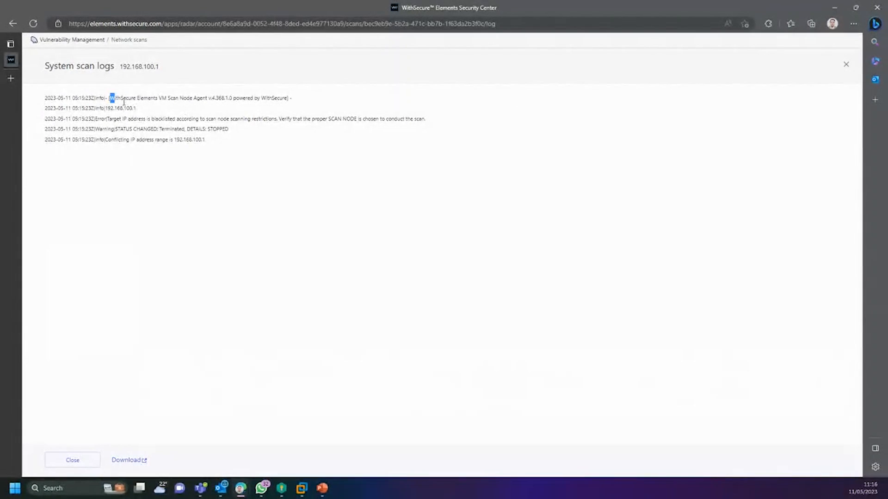
drag(124, 101, 271, 145)
click(852, 66)
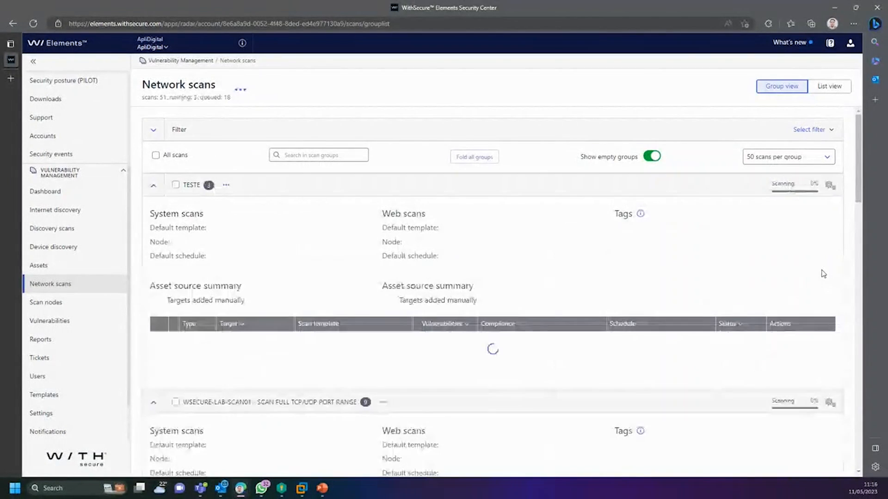
scroll(796, 319, down, 3)
scroll(794, 327, down, 7)
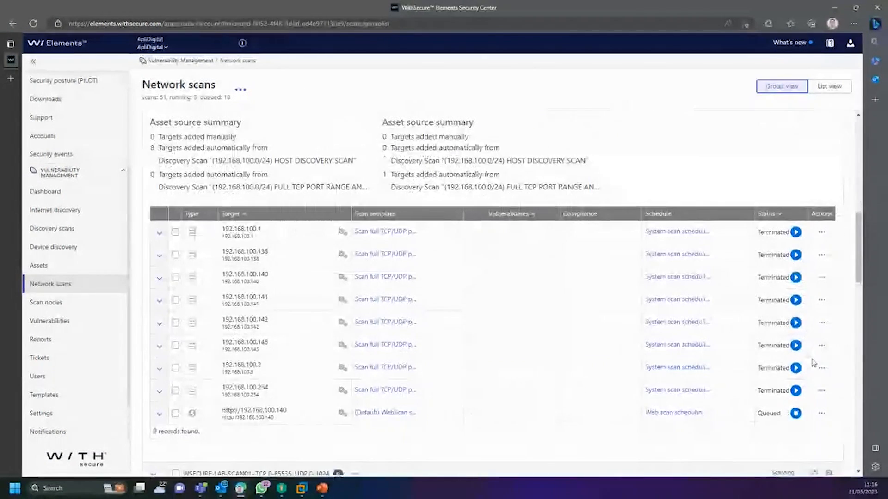
click(821, 391)
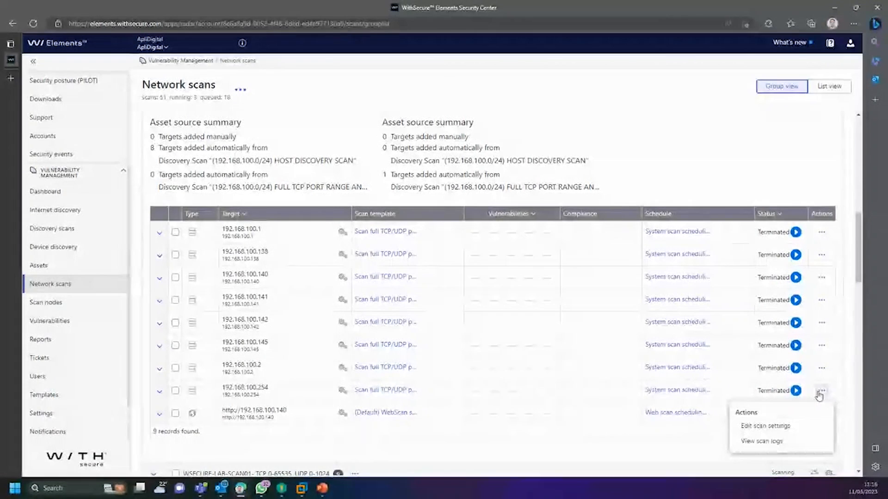
scroll(845, 342, down, 1)
scroll(844, 342, down, 7)
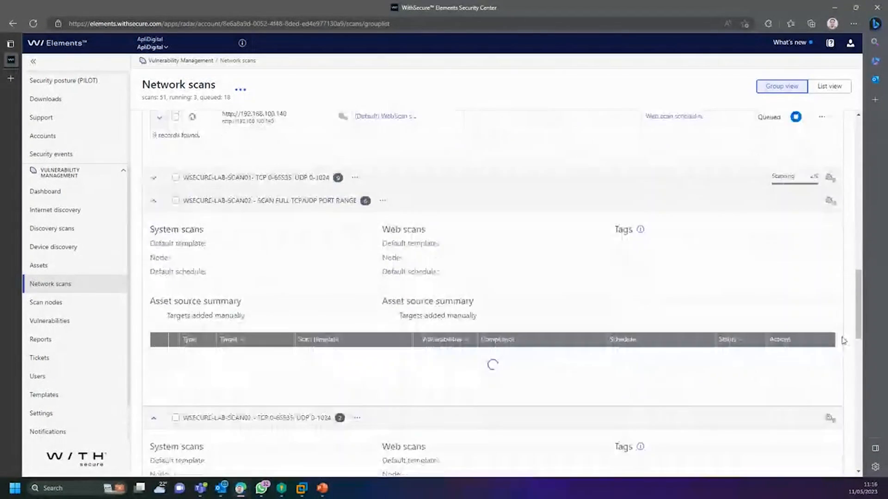
scroll(847, 317, up, 3)
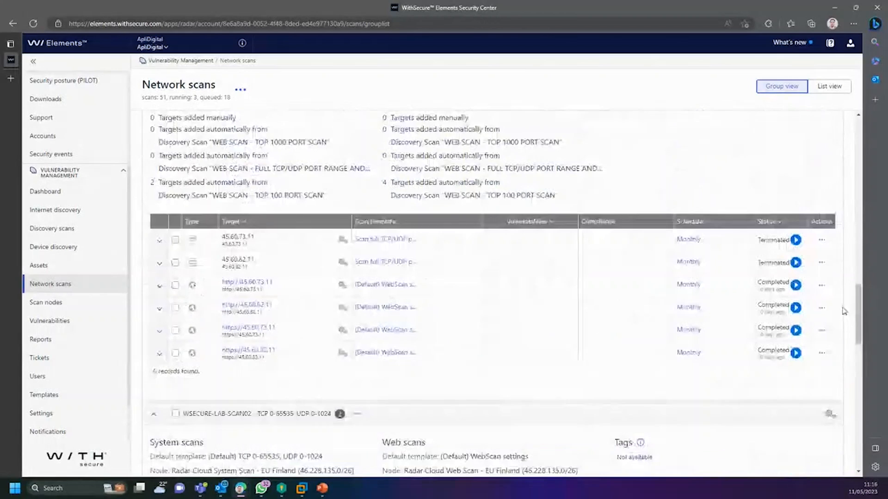
click(822, 332)
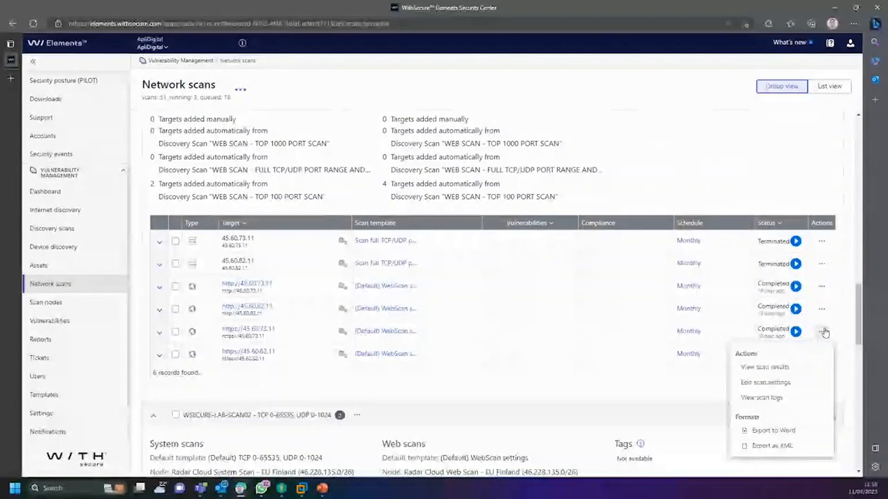
click(786, 399)
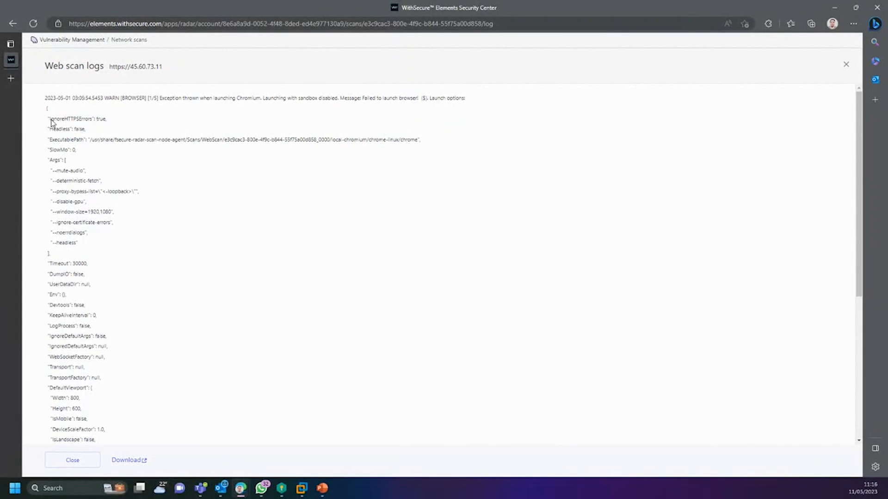
drag(51, 119, 138, 313)
scroll(119, 217, down, 5)
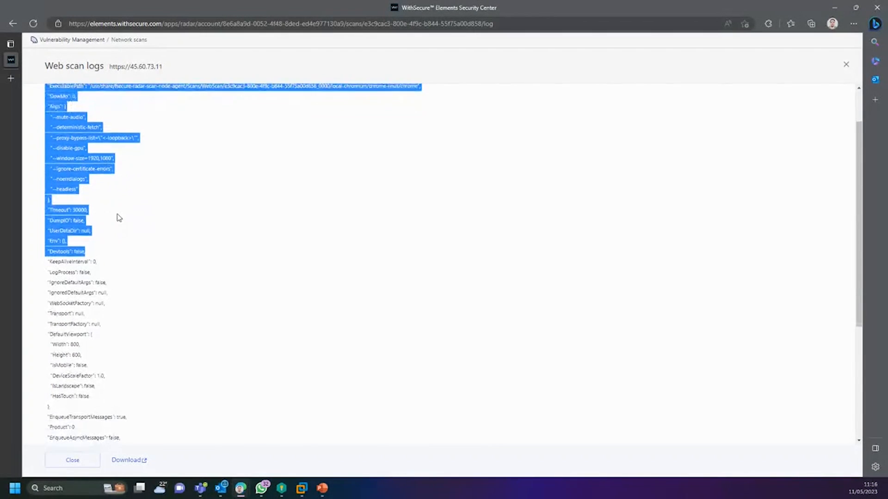
click(103, 224)
scroll(93, 211, down, 1)
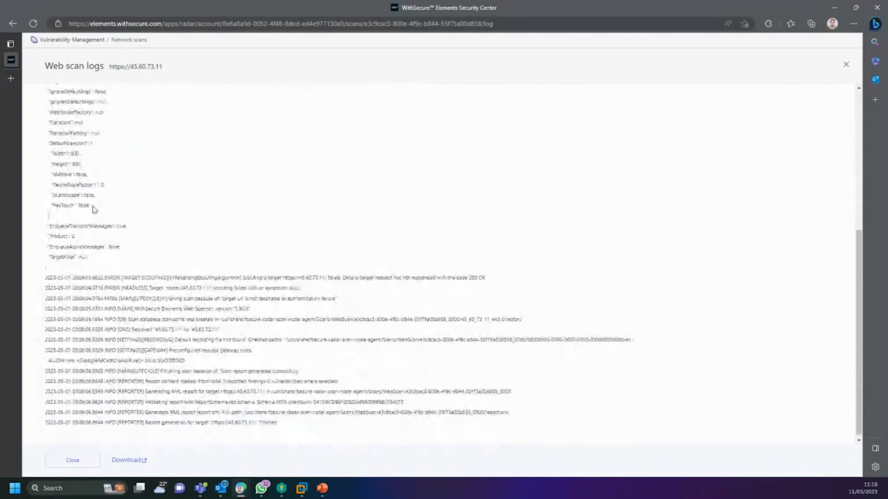
drag(75, 203, 323, 426)
click(323, 427)
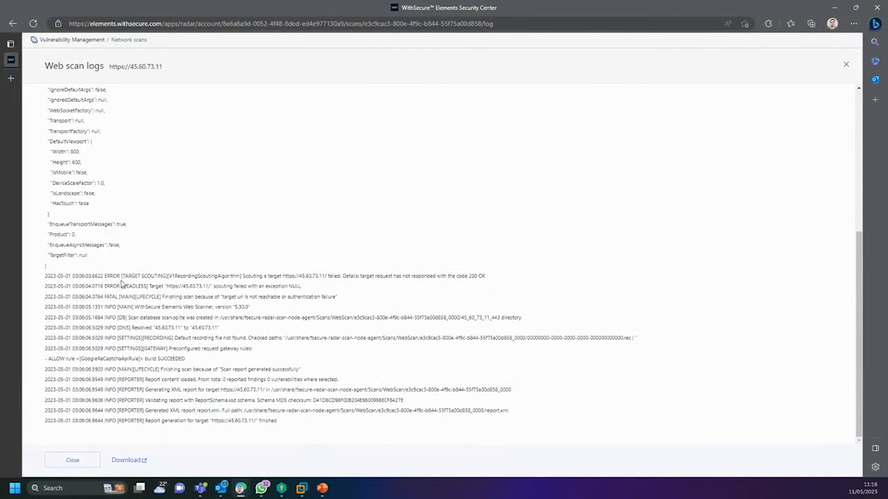
drag(269, 400, 156, 308)
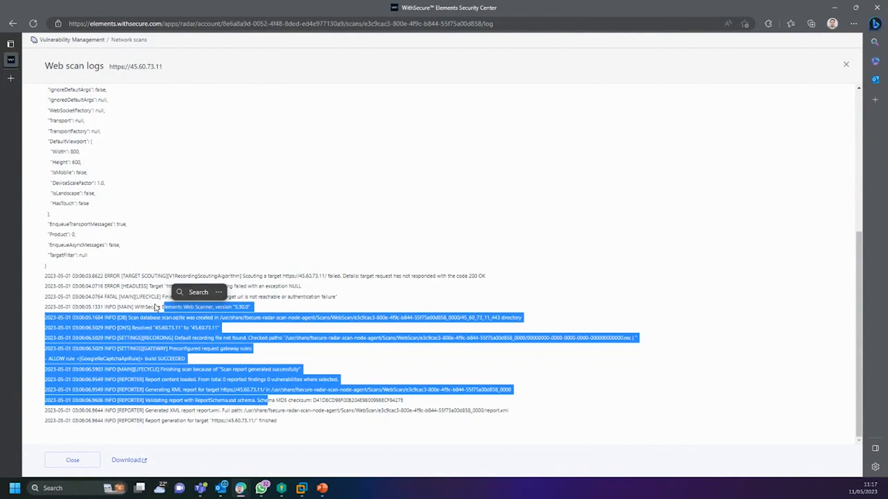
click(331, 365)
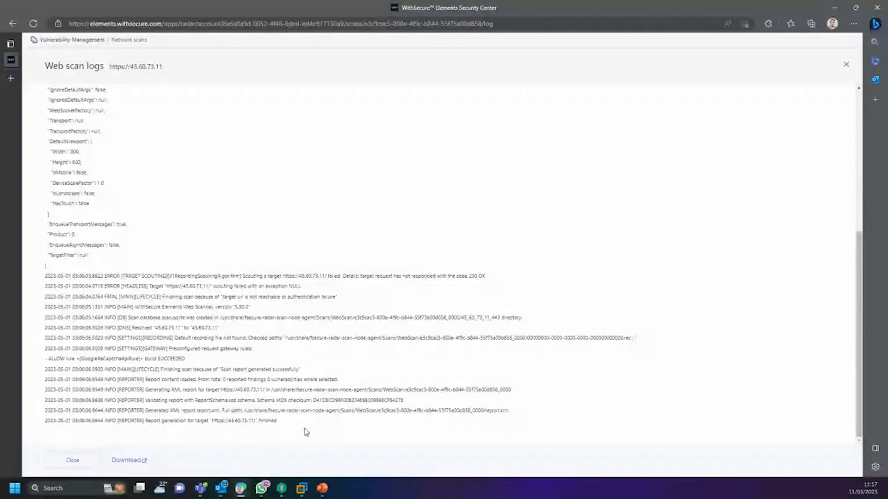
drag(305, 433, 55, 66)
click(123, 189)
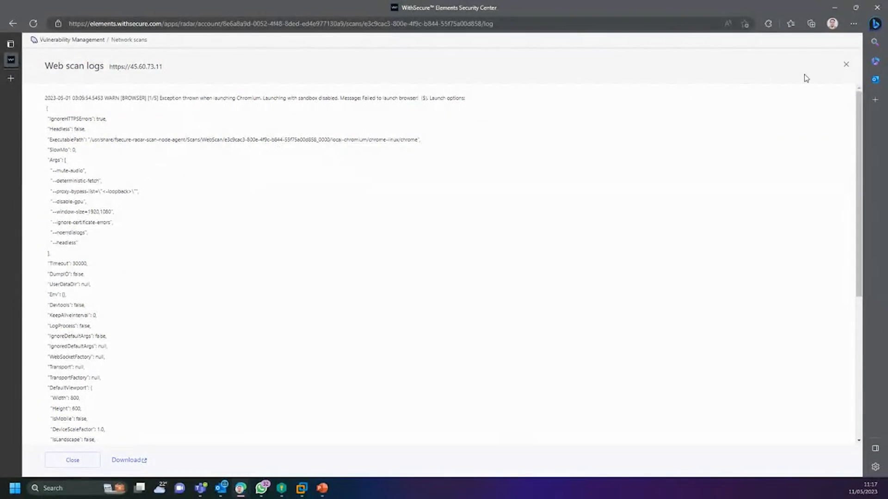
click(846, 65)
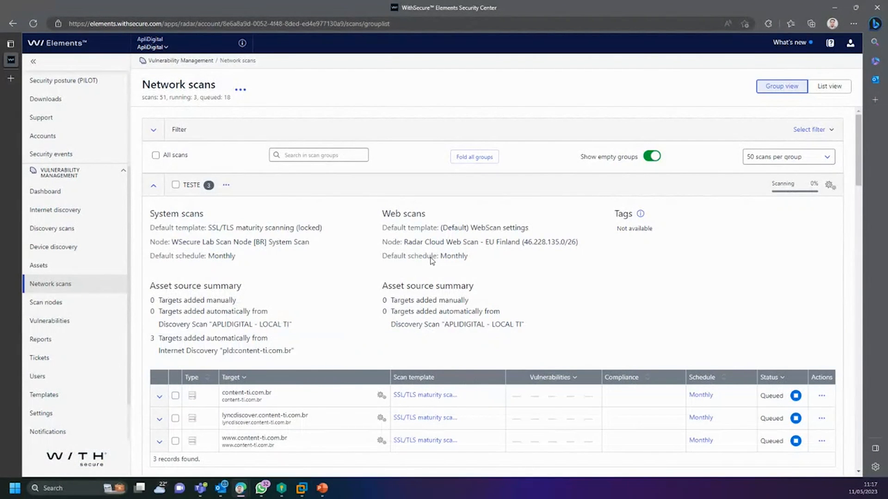
Step: Scroll down to TESTE's three content-ti.com.br targets queued for monthly SSL/TLS maturity scanning
scroll(410, 279, down, 2)
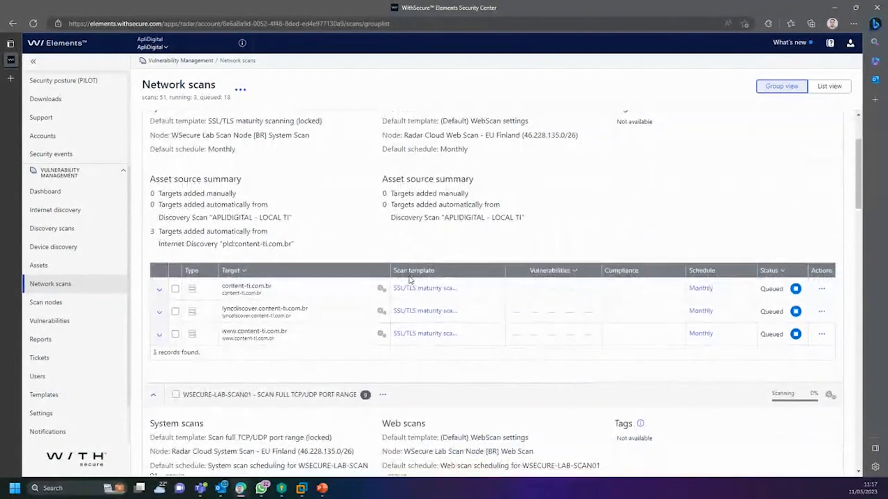
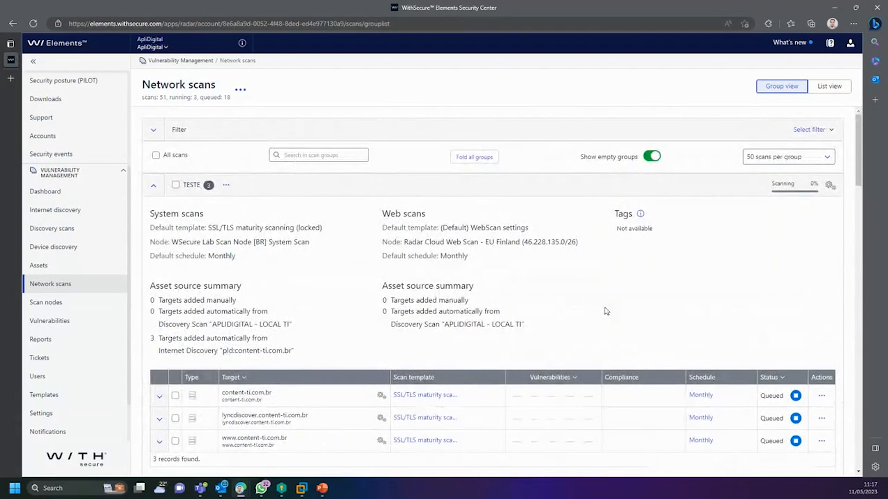
Step: Visit Internet discovery, Discovery scans and Device discovery, ending on the 14-asset Assets list
scroll(466, 304, down, 5)
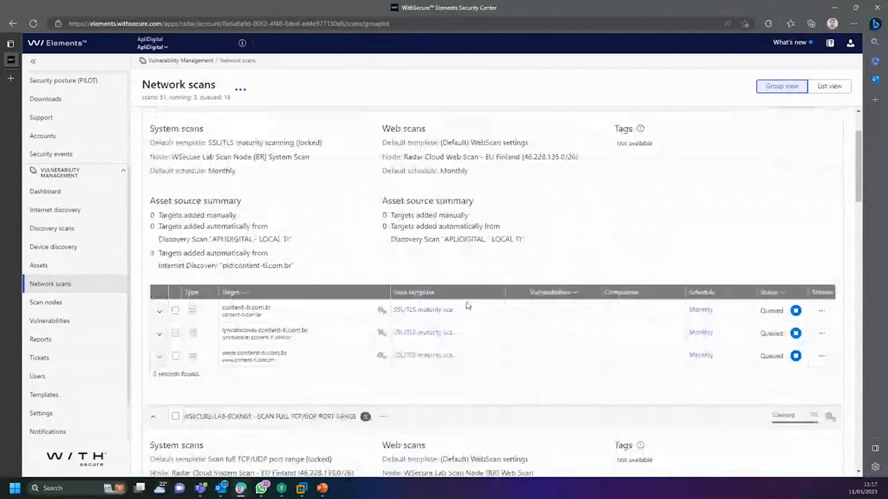
scroll(453, 305, down, 2)
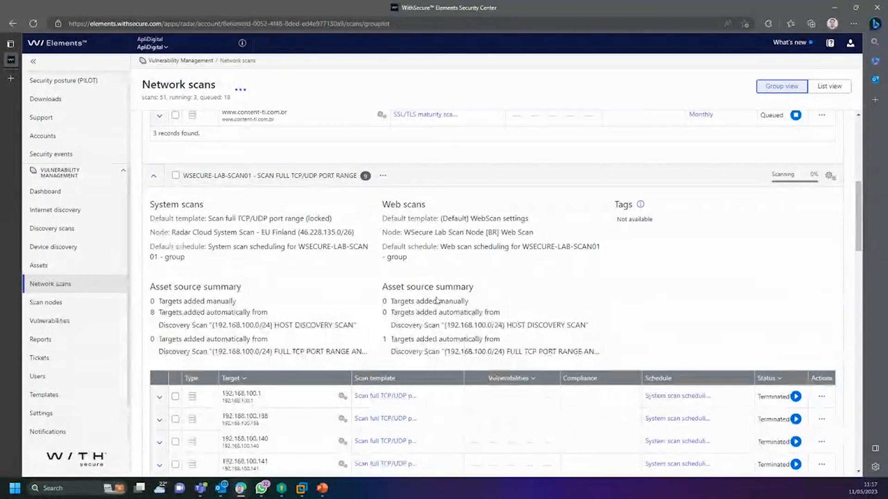
scroll(438, 315, down, 4)
scroll(411, 333, down, 5)
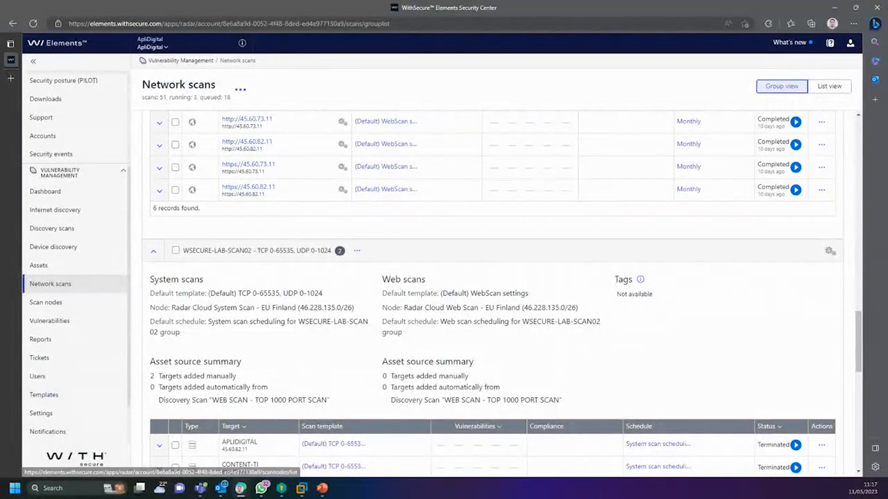
scroll(285, 221, up, 2)
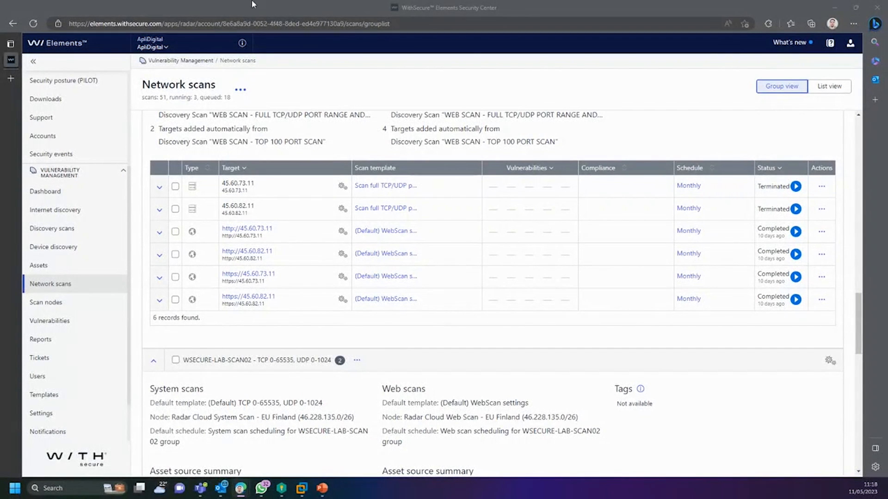
click(83, 214)
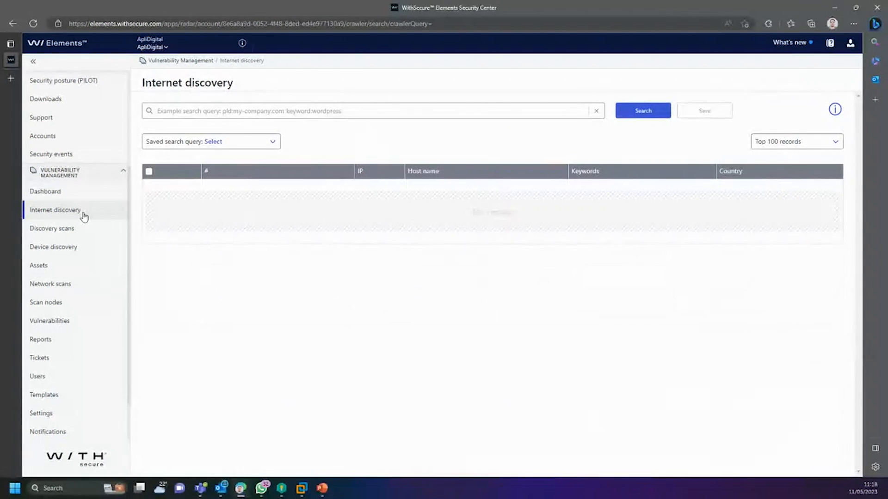
click(69, 230)
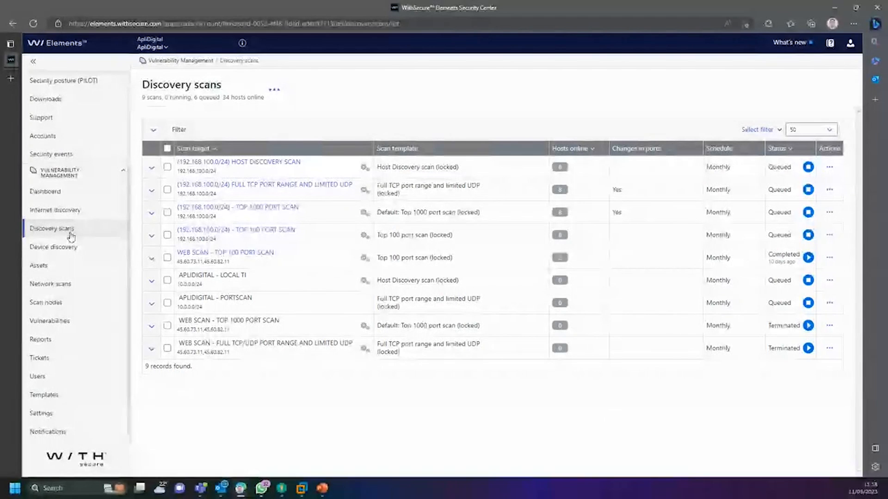
click(59, 248)
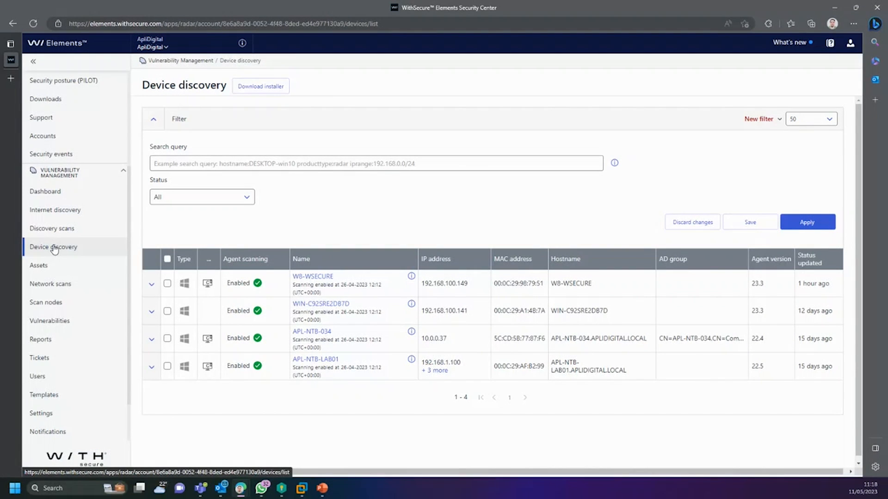
click(54, 266)
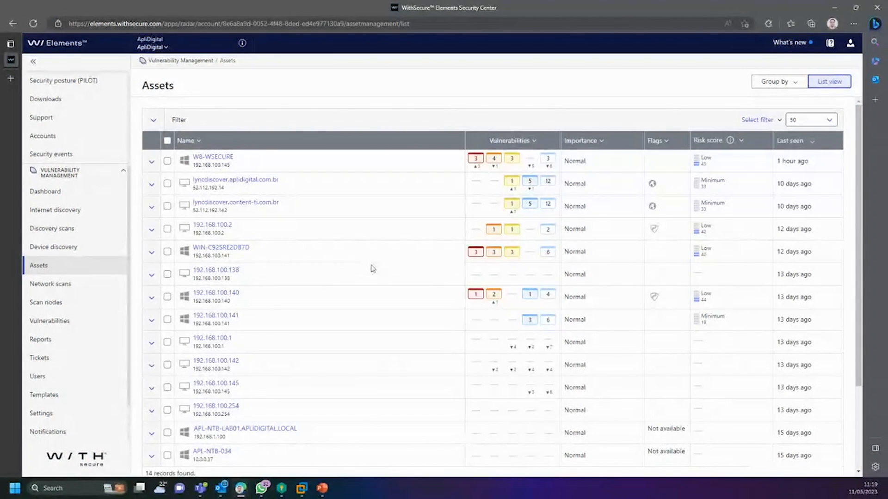
Step: Scroll the Assets list and highlight its page title, column headings and first asset row
scroll(370, 263, down, 2)
scroll(359, 285, up, 2)
scroll(265, 170, down, 2)
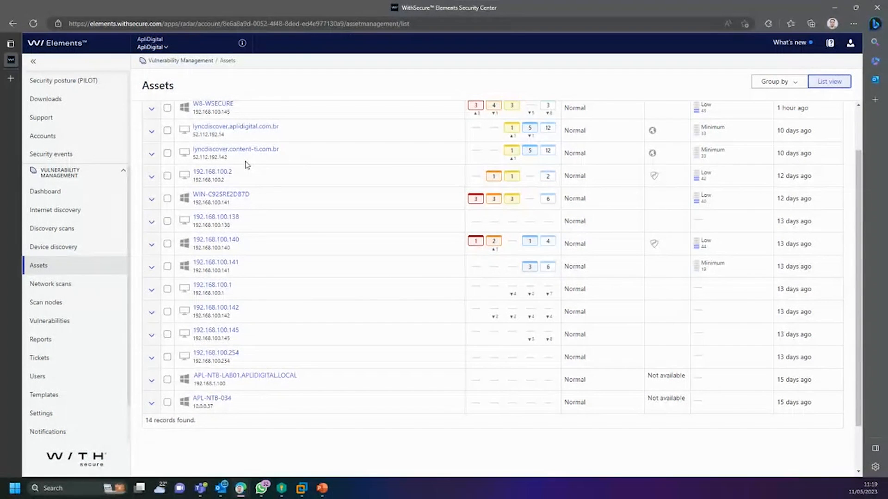
scroll(257, 166, up, 2)
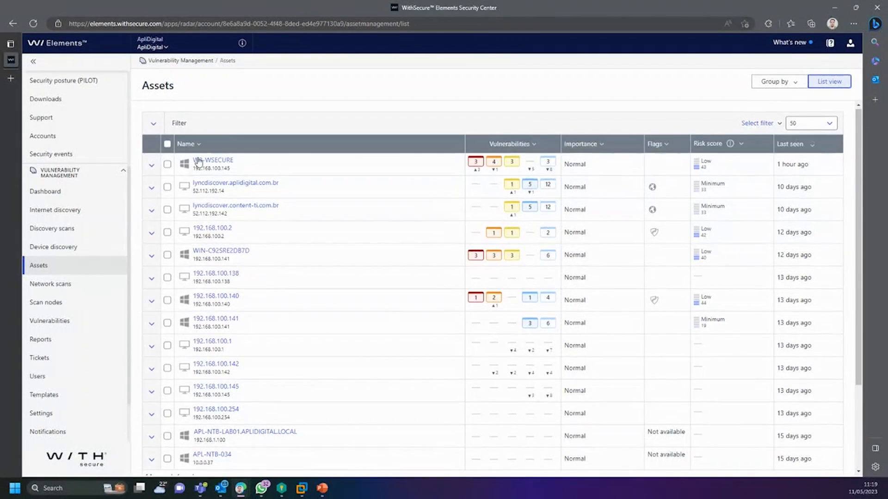
drag(143, 86, 183, 91)
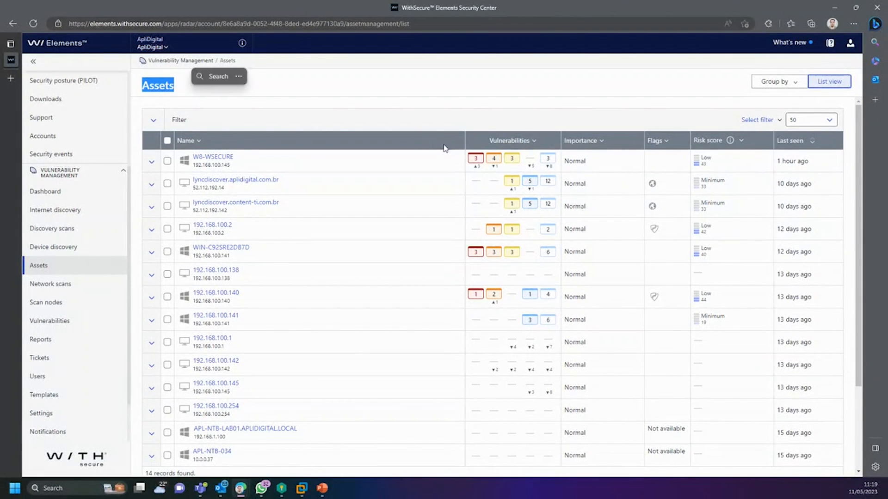
click(496, 121)
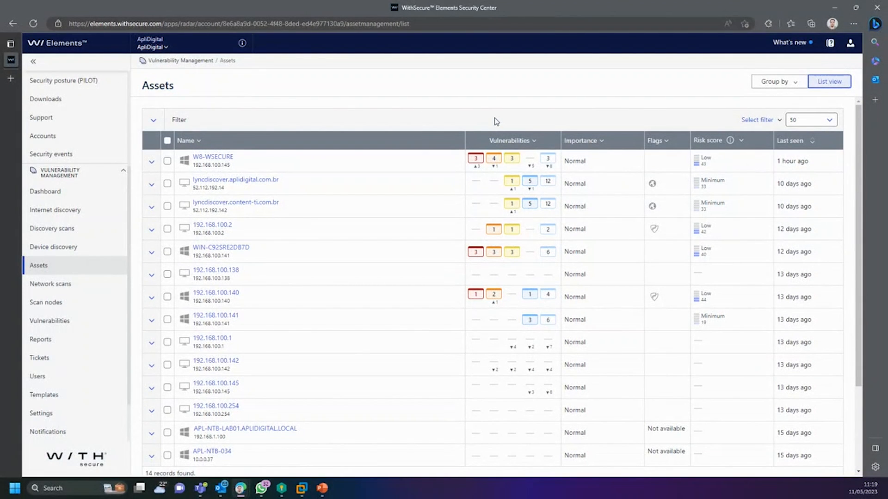
drag(484, 141, 560, 172)
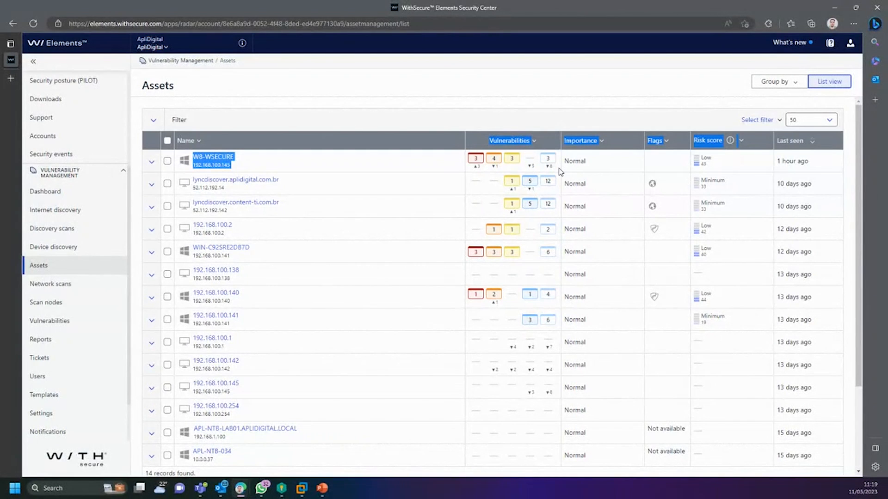
click(542, 115)
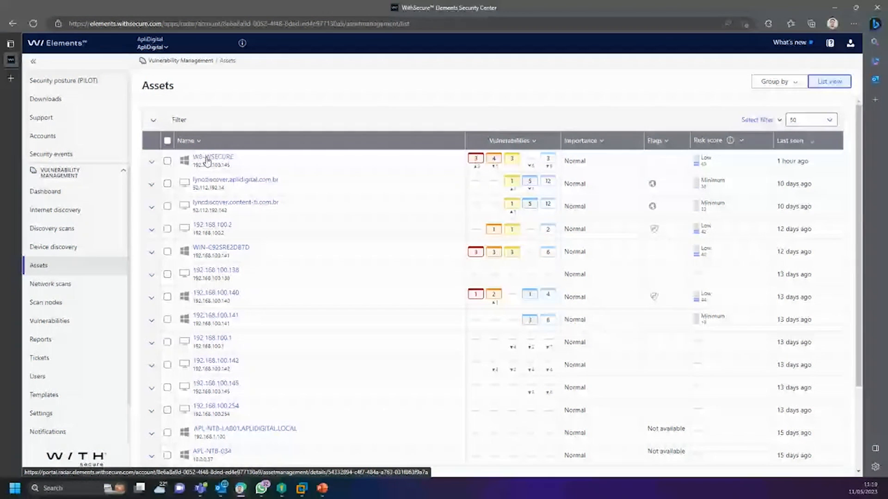
Step: Highlight W8-WSECURE's vulnerability counts (3, 4, 3, 3), Low risk and last-seen time, then expand it
double_click(476, 159)
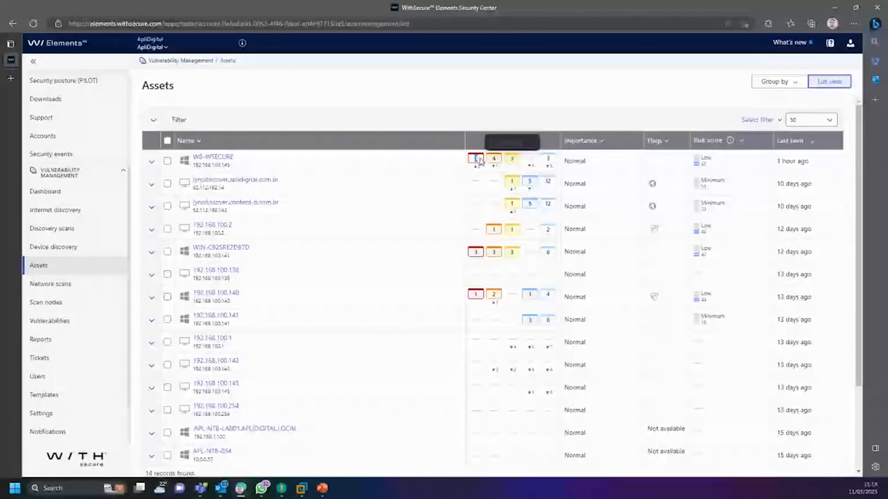
double_click(495, 159)
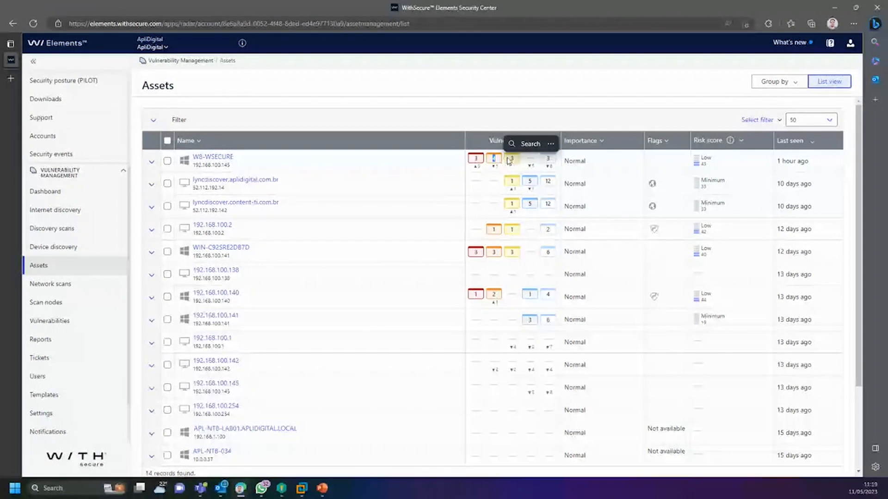
click(510, 161)
double_click(511, 160)
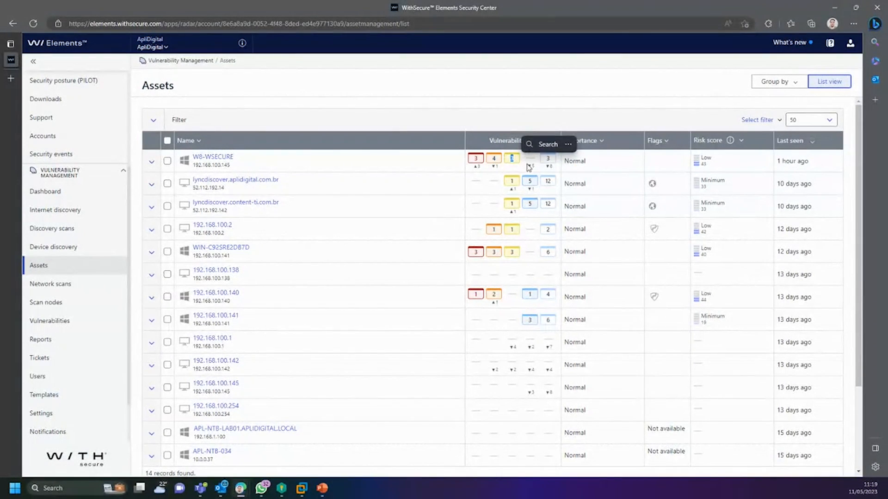
click(529, 163)
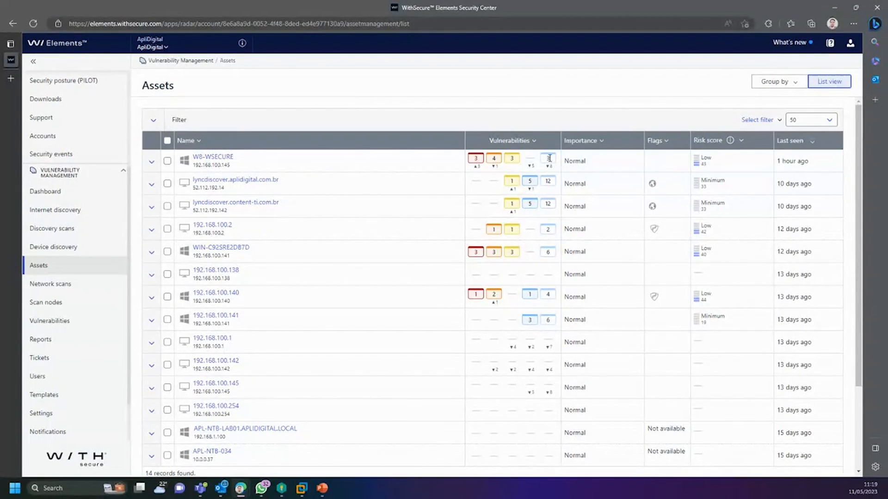
double_click(548, 158)
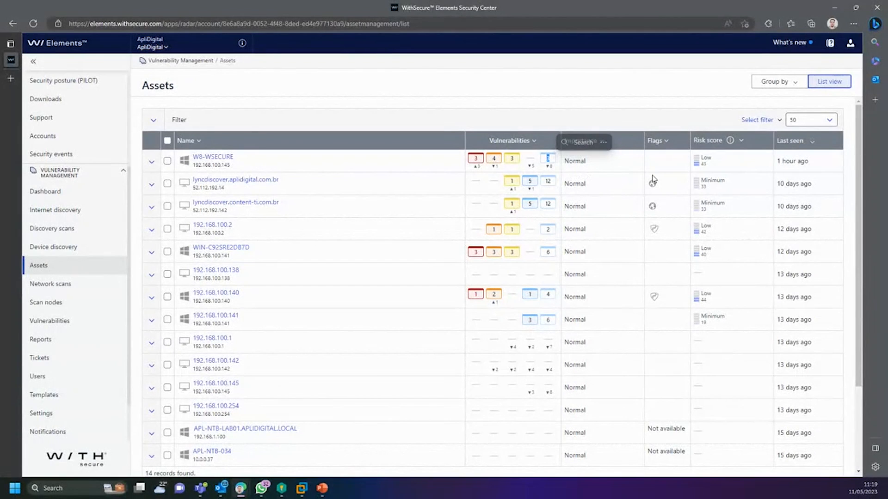
click(700, 117)
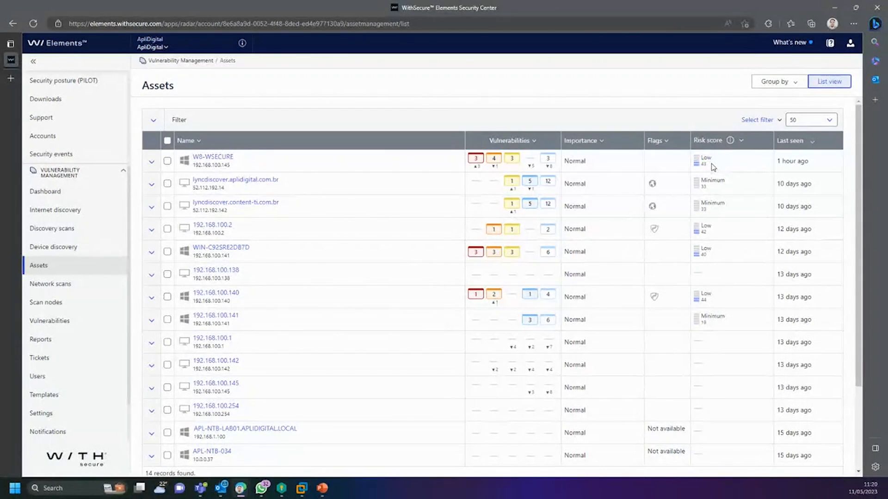
double_click(712, 164)
click(724, 172)
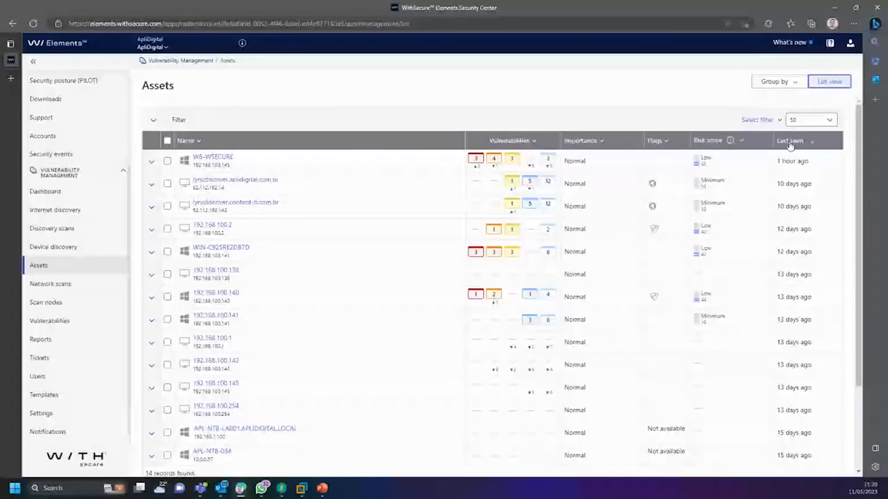
drag(776, 162, 797, 163)
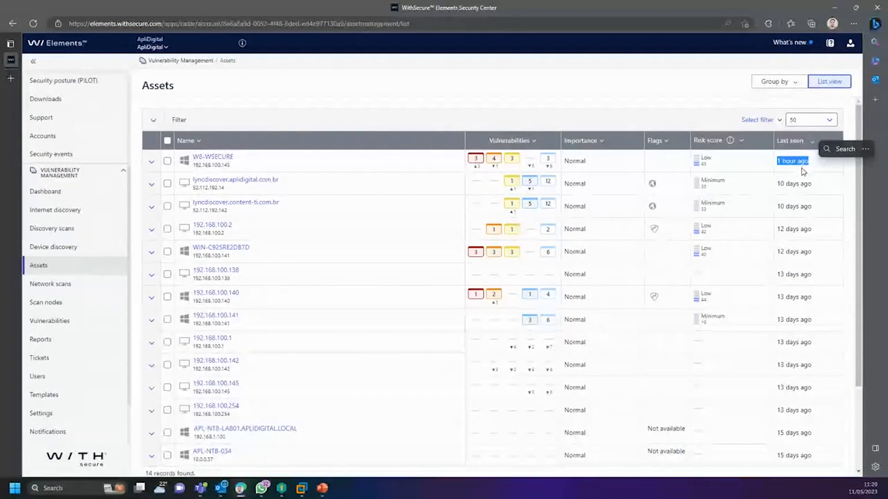
click(152, 162)
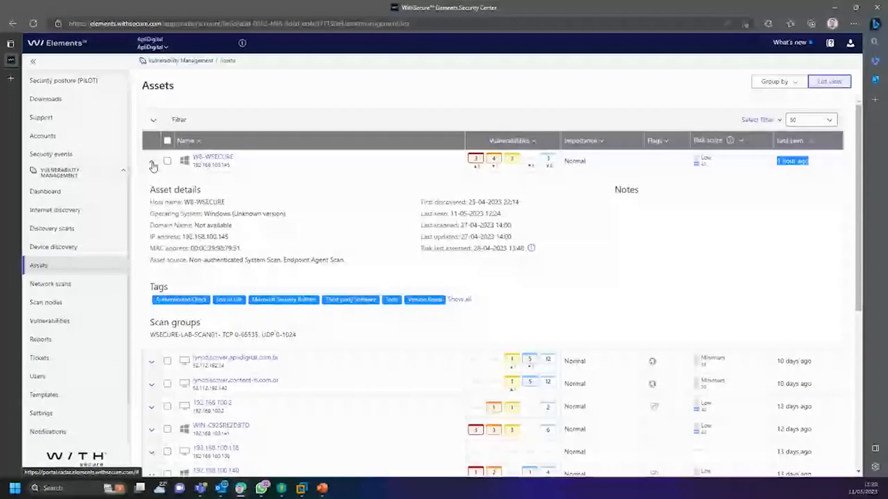
click(194, 207)
drag(179, 196, 531, 247)
click(548, 277)
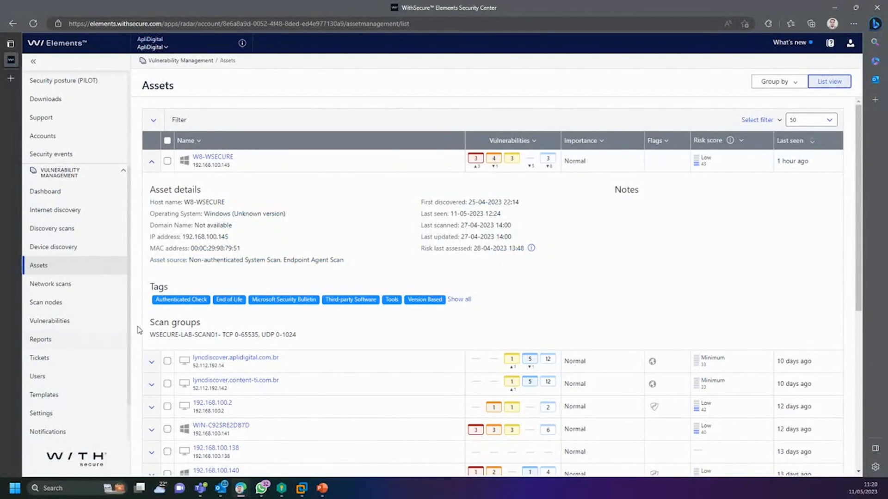
drag(147, 319, 317, 333)
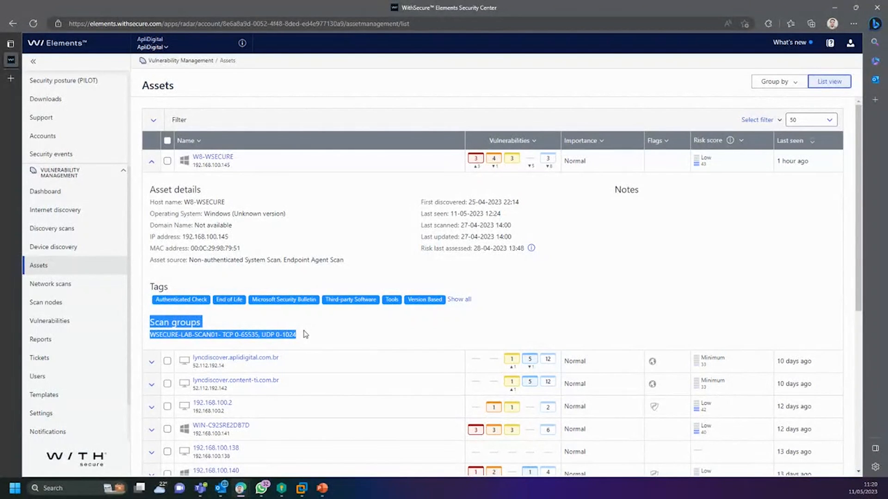
click(206, 328)
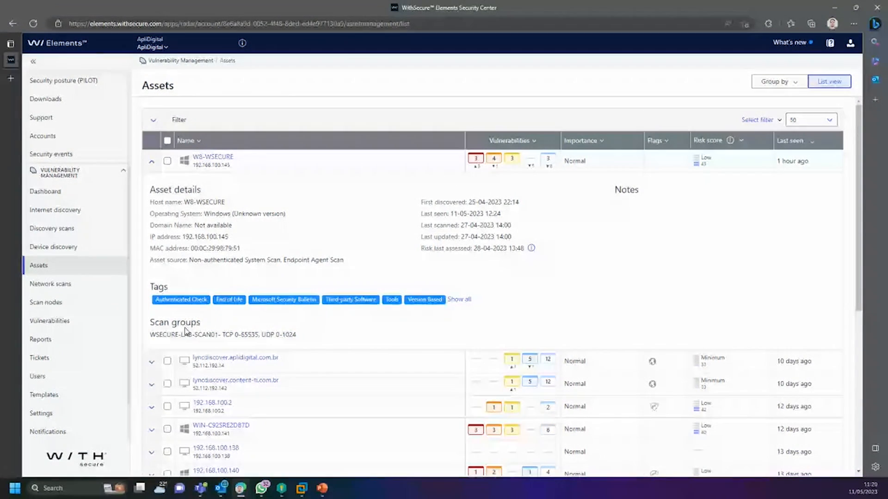
drag(155, 322, 200, 327)
click(202, 330)
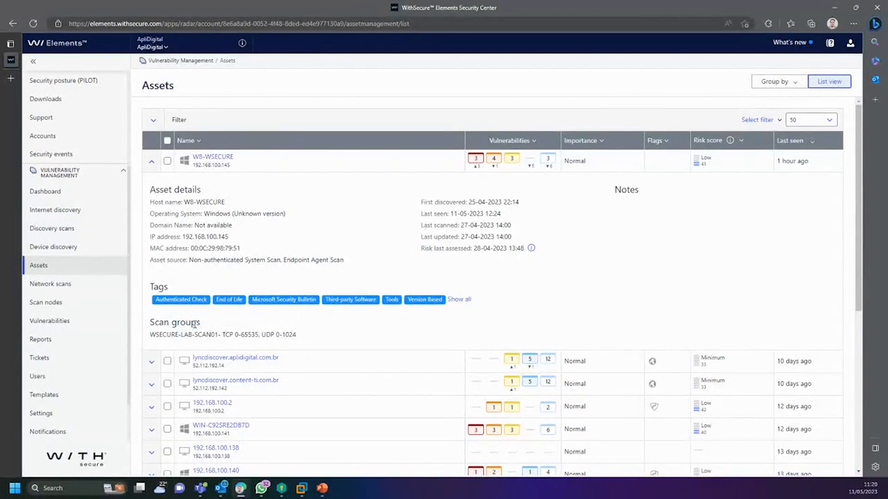
drag(185, 335, 222, 334)
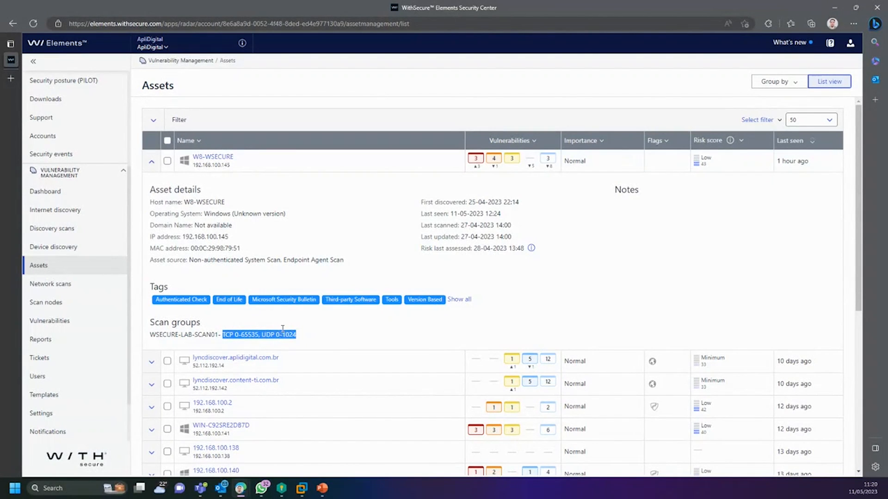
click(357, 262)
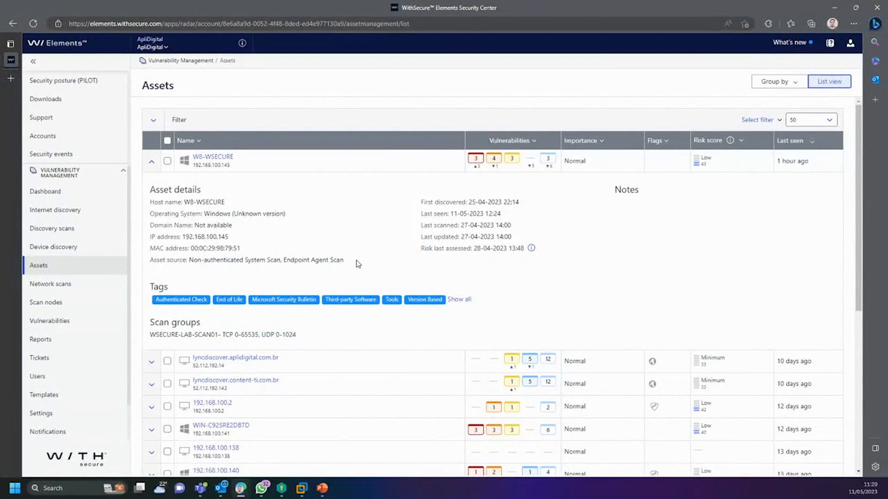
drag(152, 287, 449, 300)
click(387, 322)
mouse_move(187, 306)
mouse_move(298, 306)
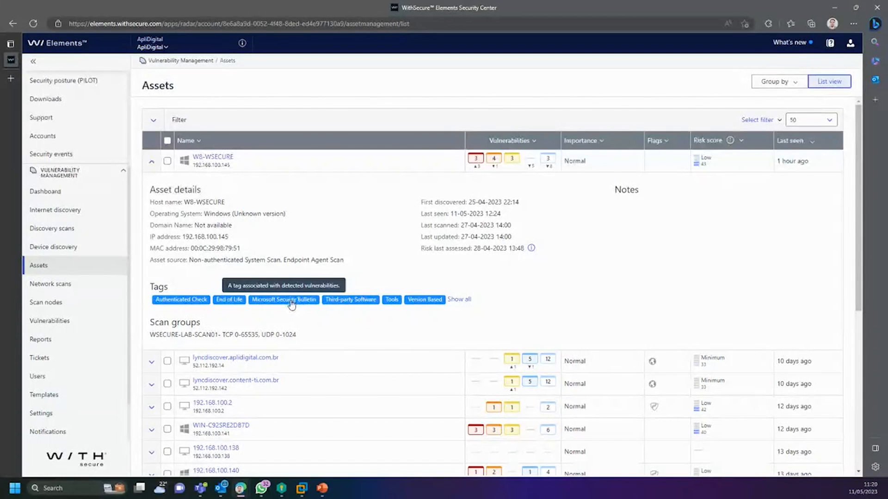
mouse_move(362, 305)
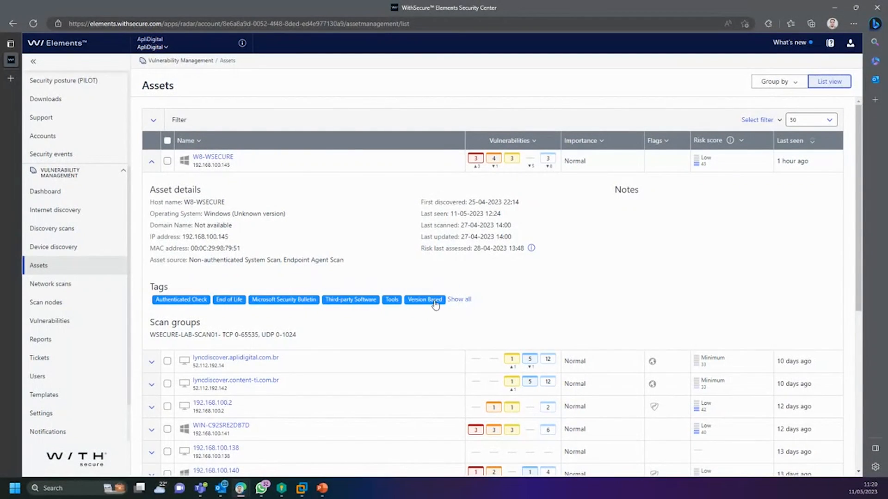
Step: Open W8-WSECURE's asset details page and expand its Open ports list
click(217, 158)
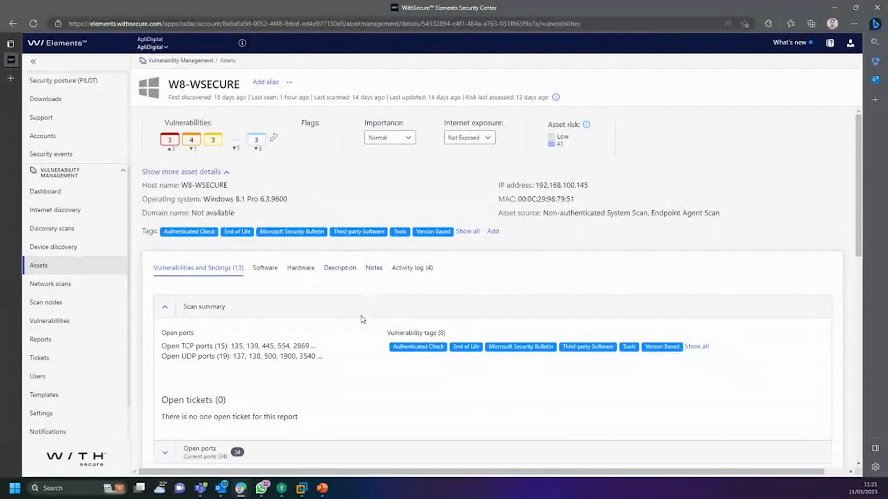
scroll(361, 321, down, 3)
scroll(351, 337, up, 3)
scroll(172, 247, down, 1)
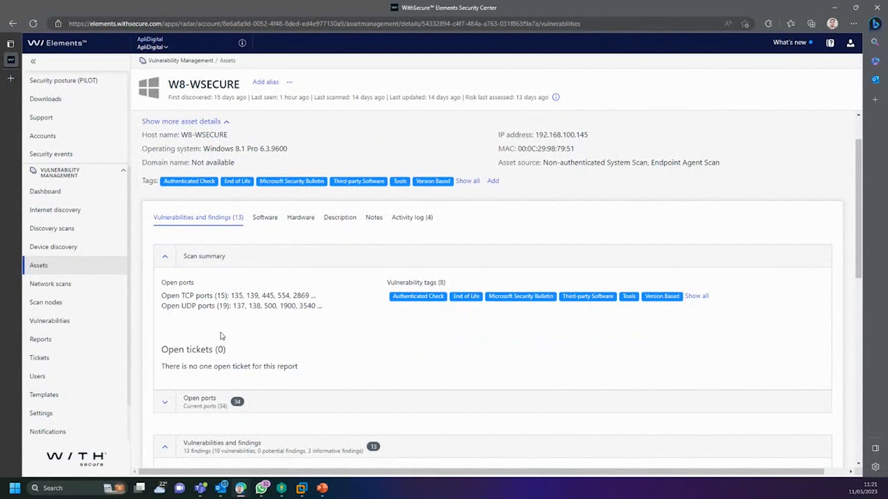
scroll(280, 278, down, 3)
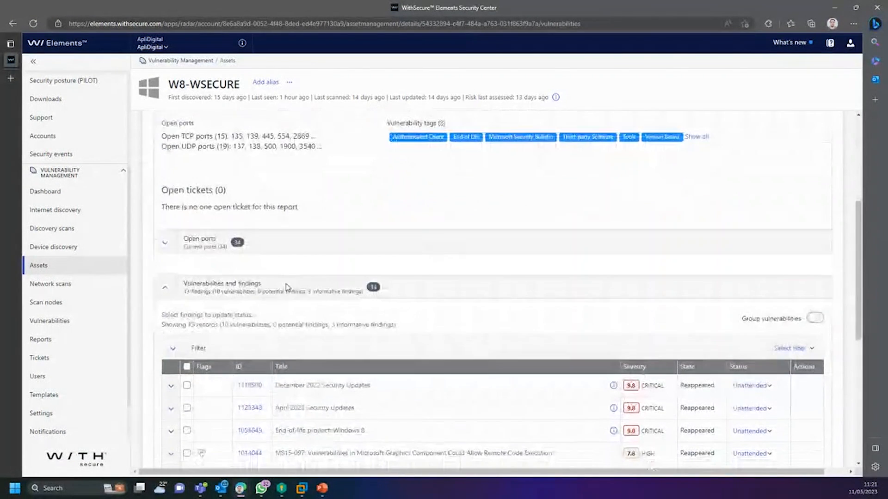
click(165, 241)
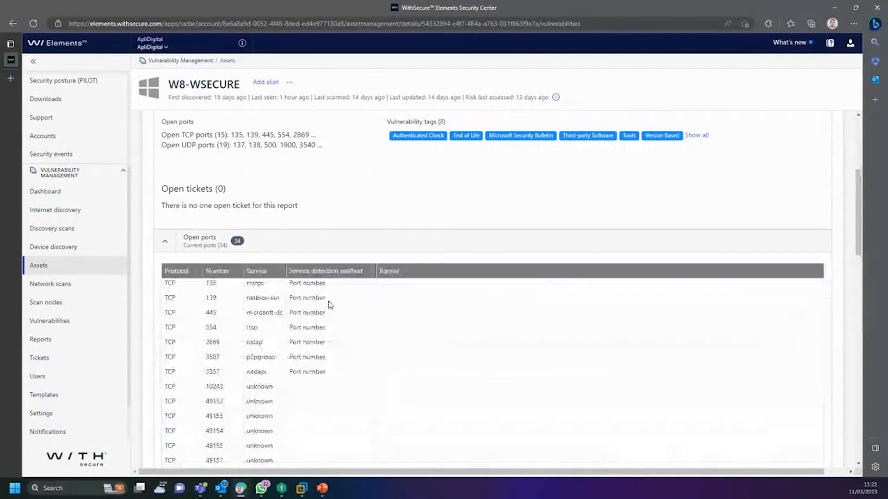
Step: Scroll down to the 13 vulnerabilities and findings and select the December 2022 Security Updates row
scroll(345, 302, down, 6)
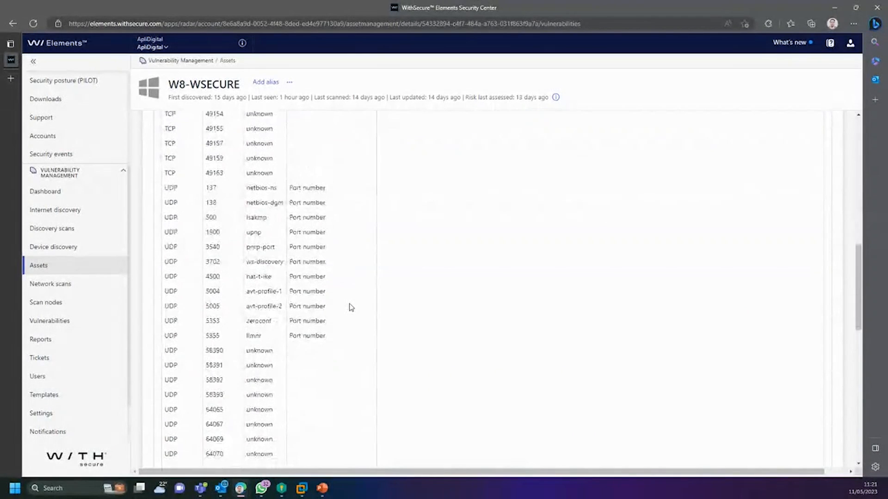
scroll(351, 308, down, 3)
scroll(348, 308, down, 1)
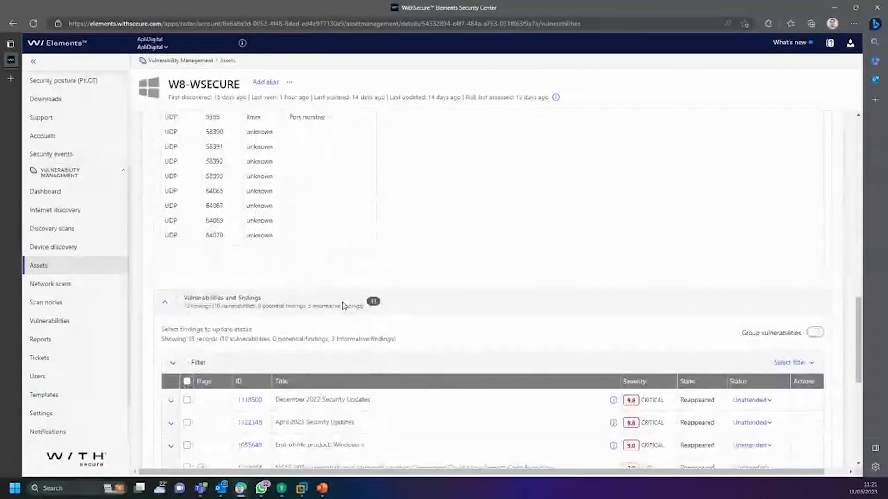
scroll(343, 305, down, 3)
scroll(338, 323, down, 1)
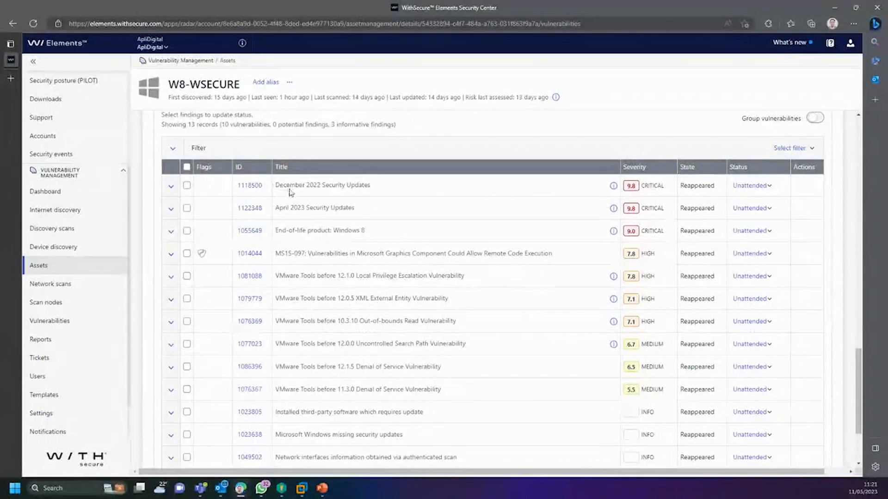
drag(286, 185, 367, 187)
Step: Expand the December 2022 Security Updates finding details, then scroll back up to the scan summary
click(366, 187)
click(352, 186)
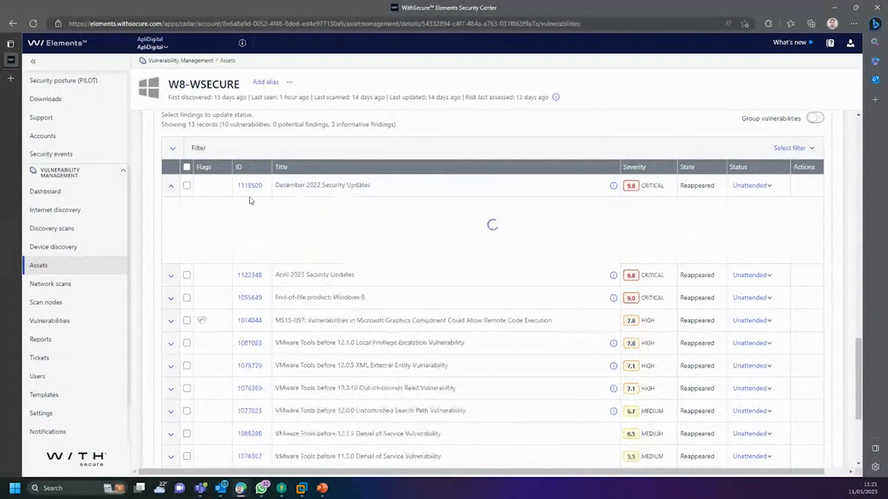
scroll(568, 255, down, 9)
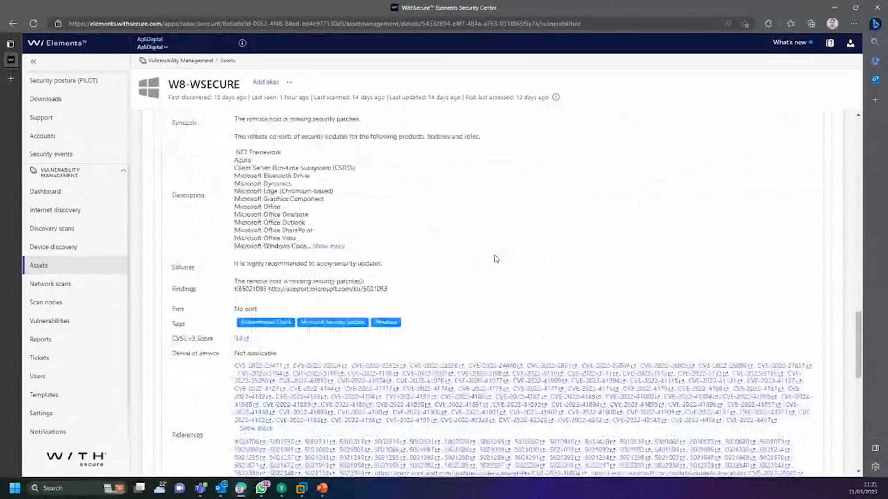
scroll(413, 309, up, 15)
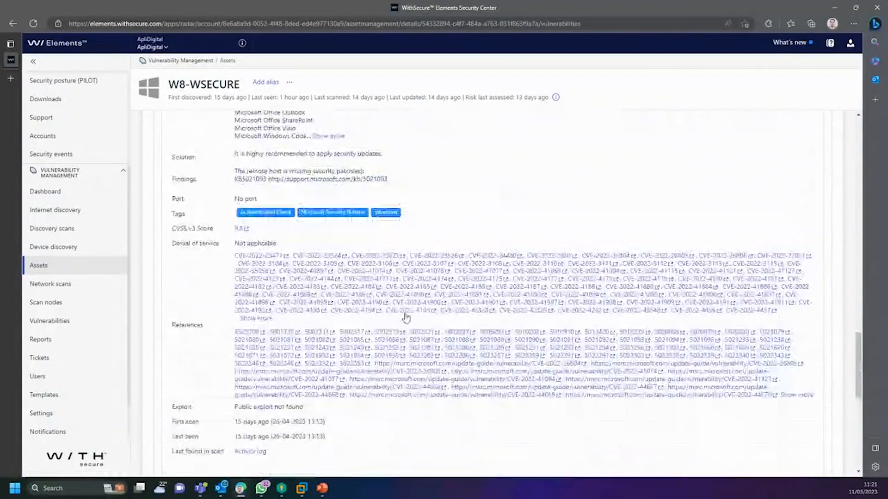
scroll(400, 324, up, 10)
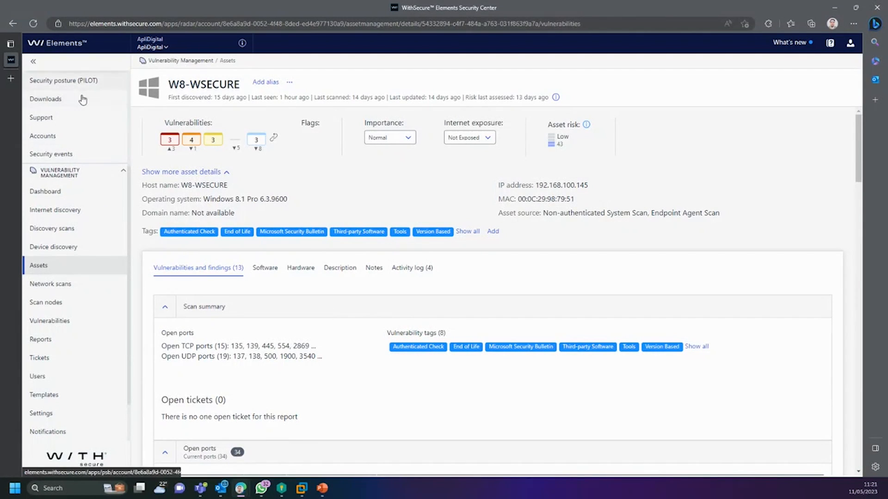
scroll(74, 118, up, 3)
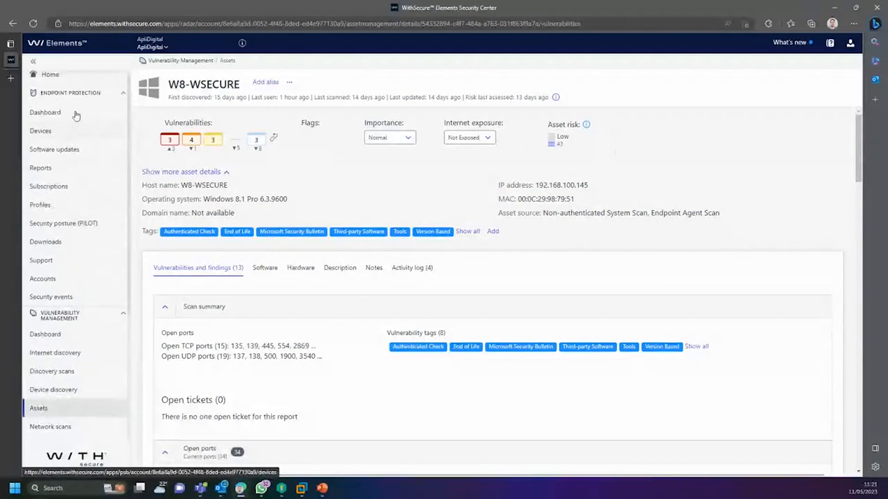
Step: Show Software updates, listing the missing critical KB5012170 update for Windows 8.1 x64
click(66, 157)
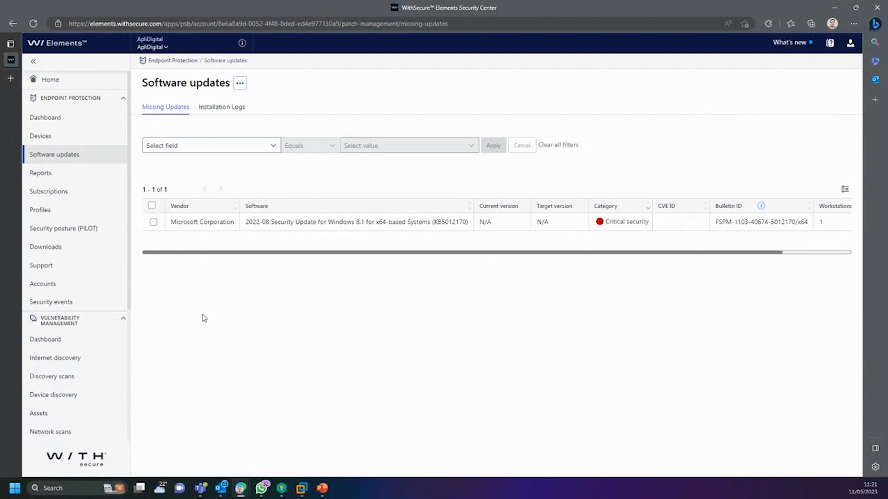
scroll(122, 350, down, 4)
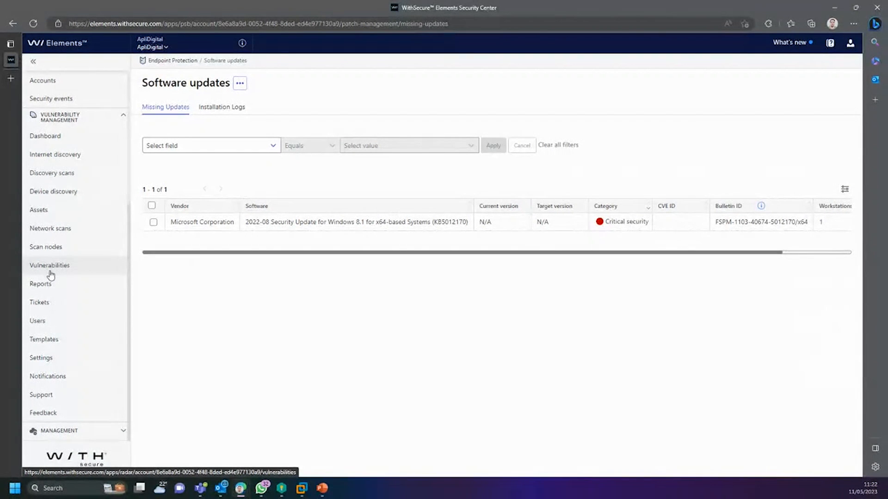
Step: Look at the Network scans and Vulnerabilities pages, then return to the Assets list
click(57, 231)
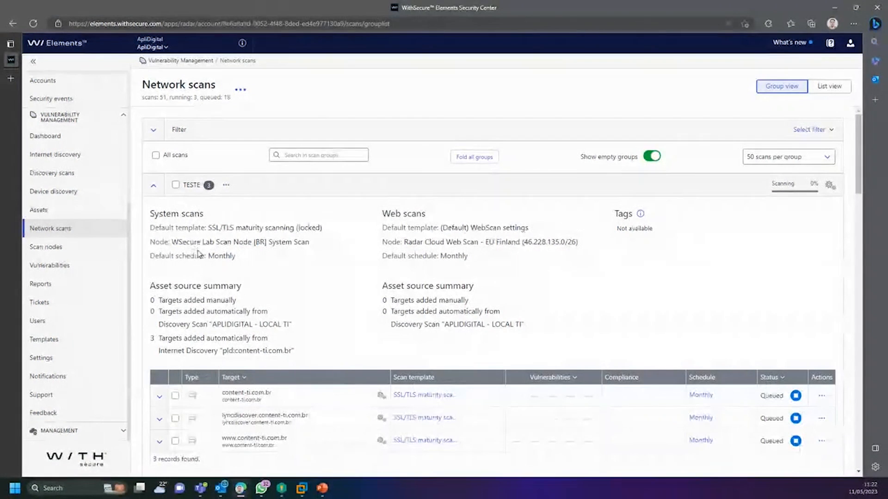
click(63, 269)
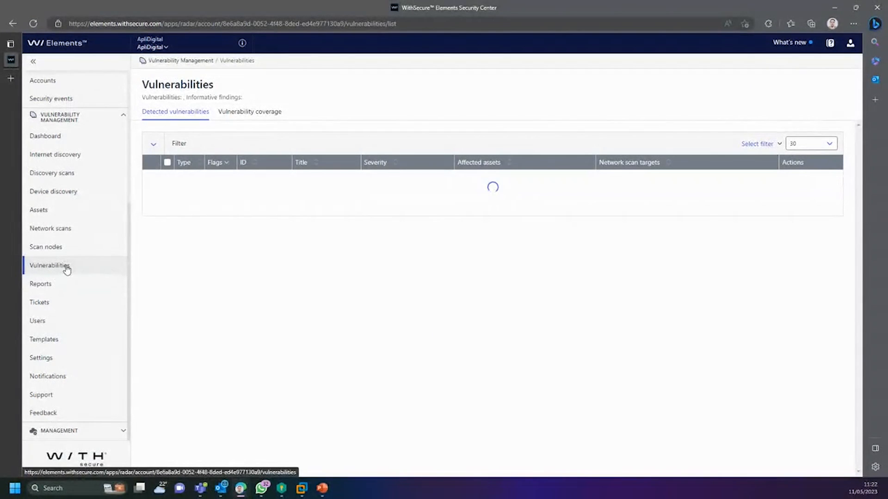
click(43, 216)
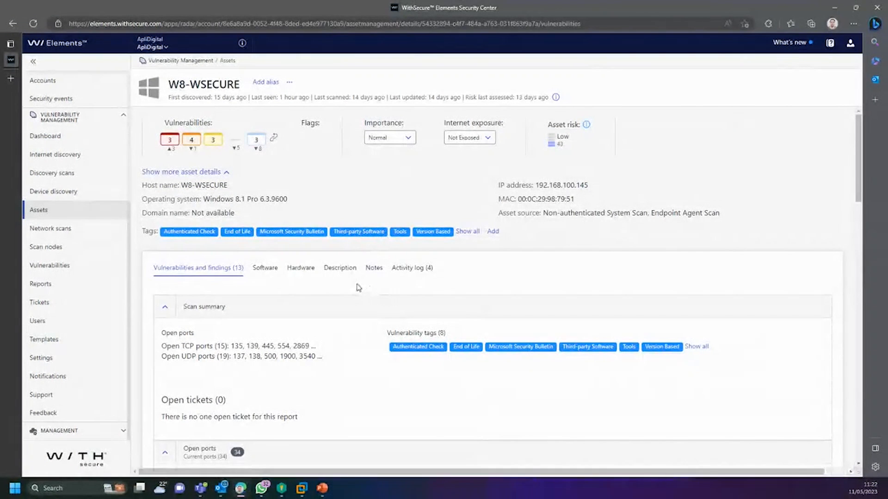
Step: Browse W8-WSECURE's installed software, including the VMware Tools row, then show its hardware details
click(265, 269)
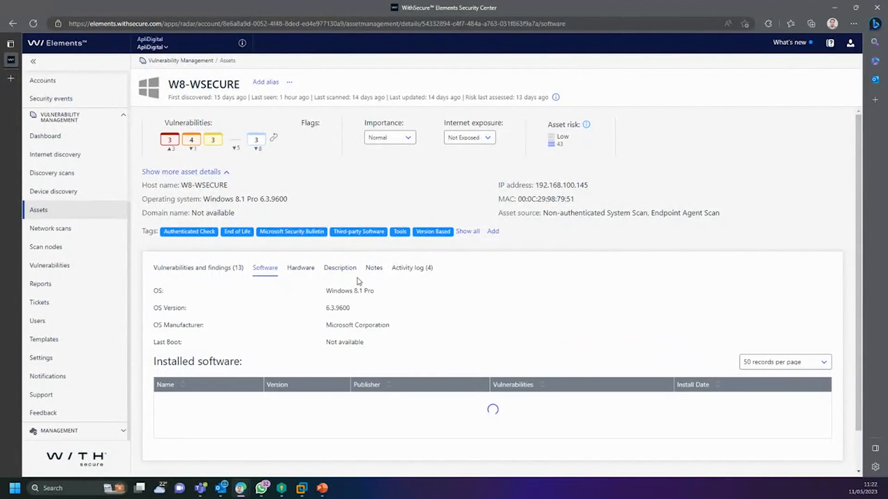
scroll(365, 273, down, 3)
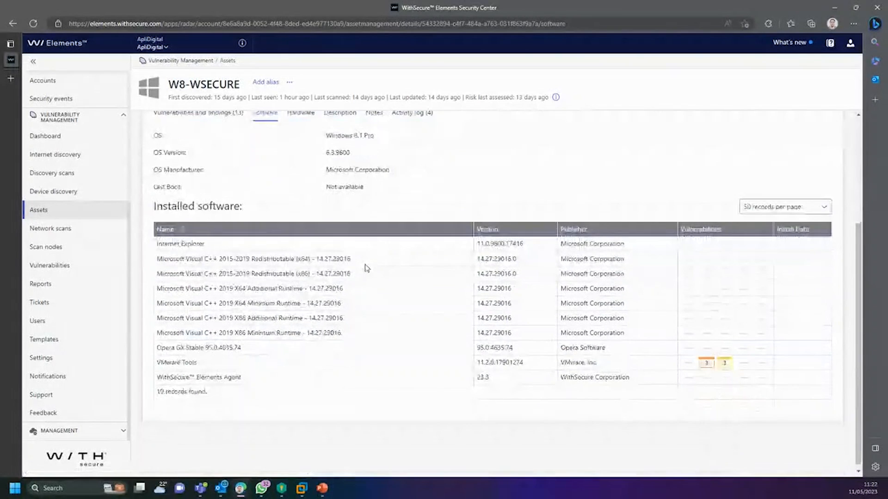
scroll(321, 349, up, 3)
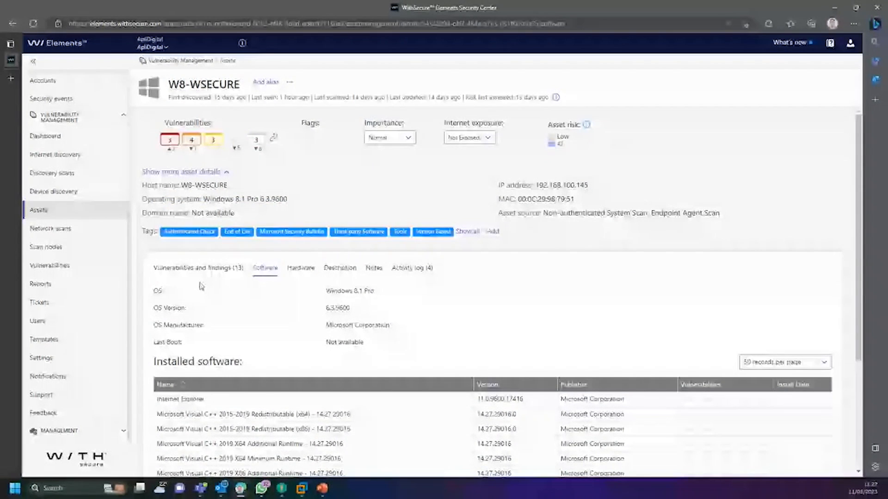
click(215, 273)
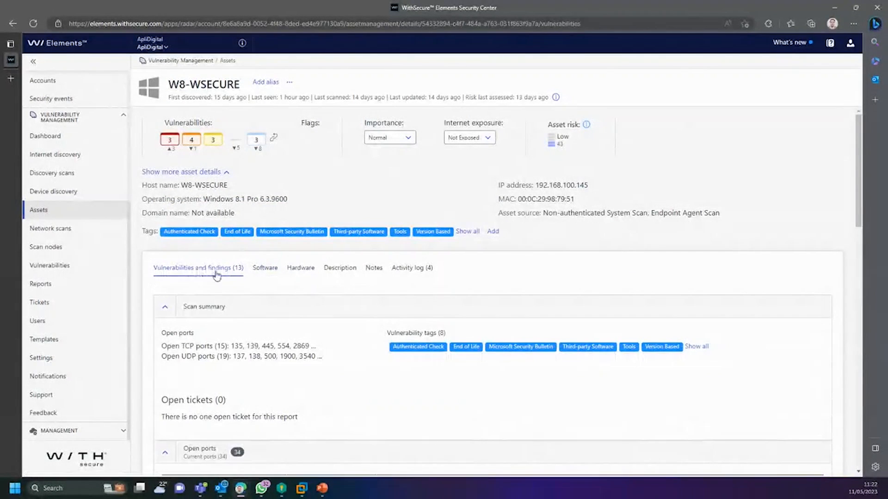
click(267, 277)
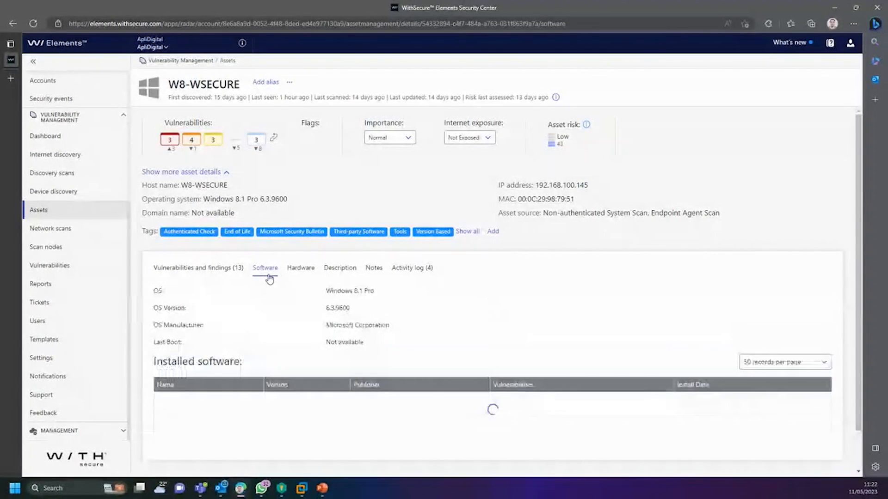
scroll(288, 298, down, 2)
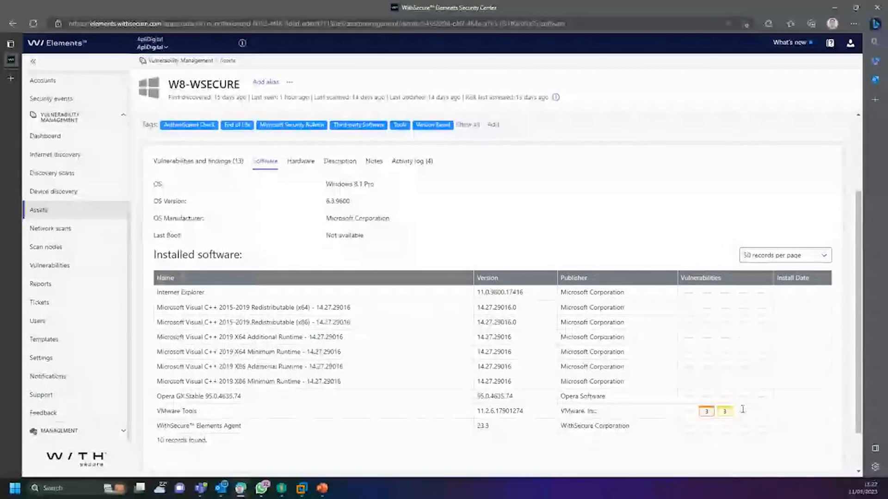
drag(743, 410, 178, 411)
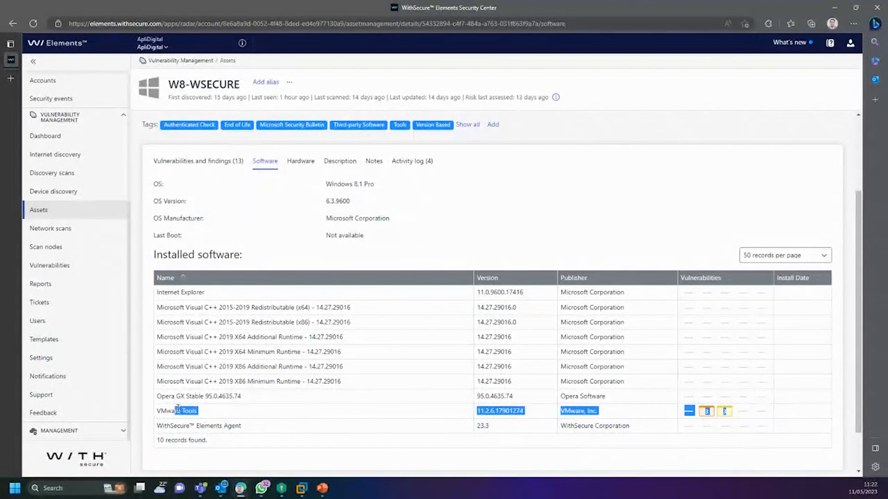
click(393, 402)
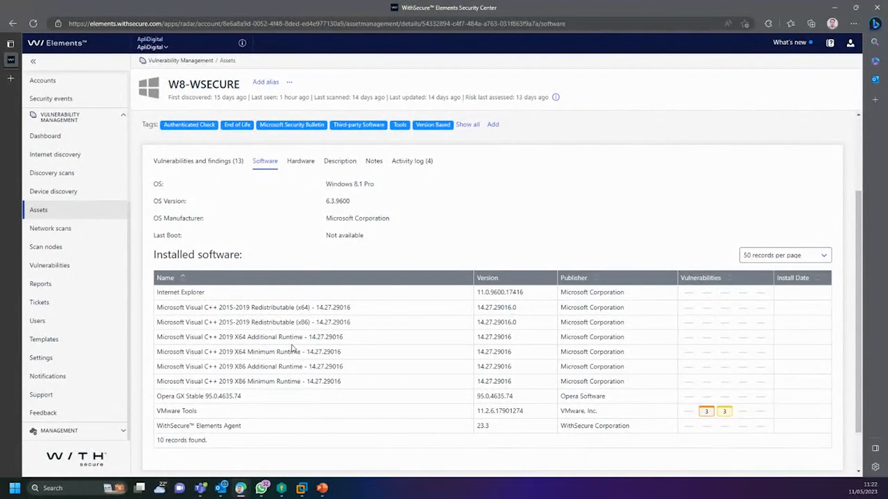
click(301, 163)
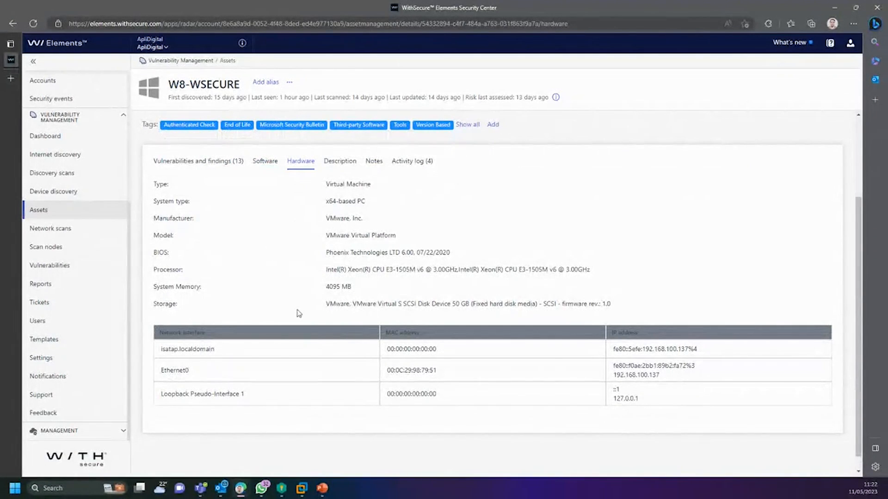
Step: Write a note of random test letters on W8-WSECURE's Notes tab and save it
click(348, 164)
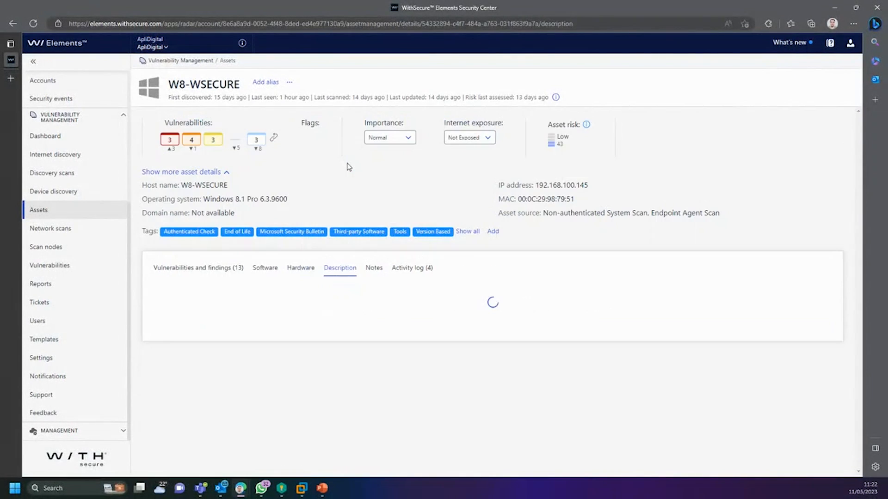
scroll(329, 349, down, 8)
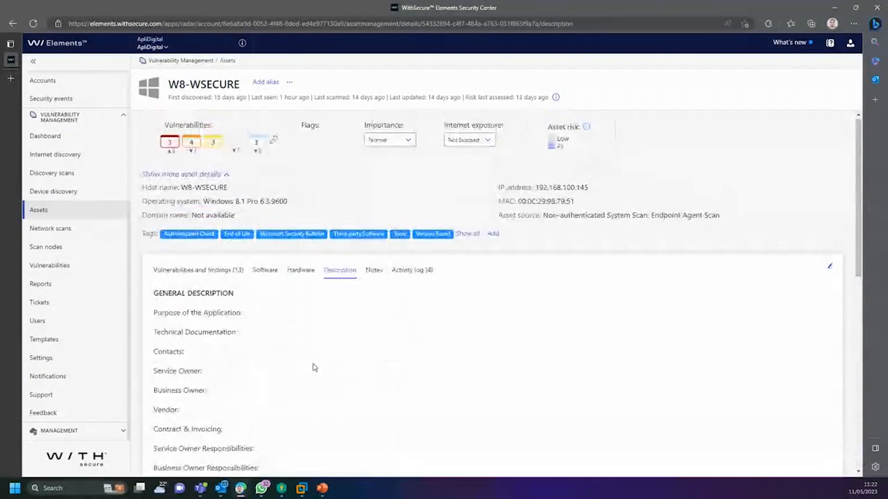
click(376, 273)
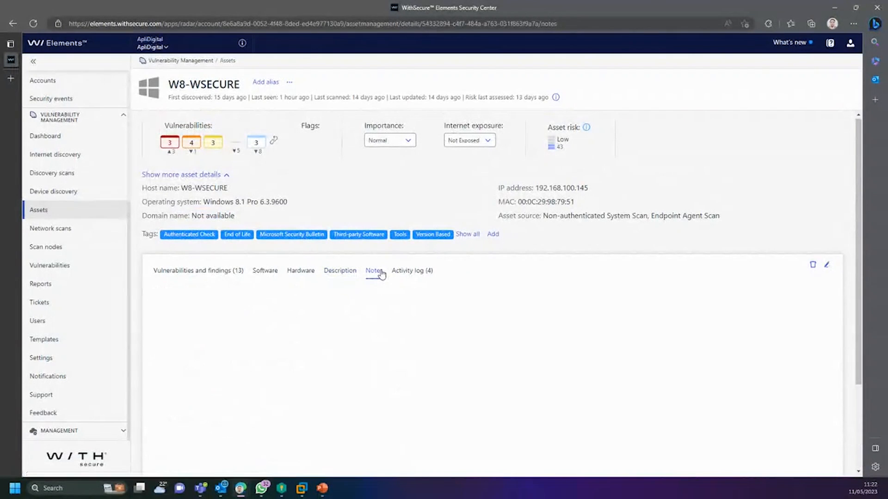
scroll(400, 361, down, 3)
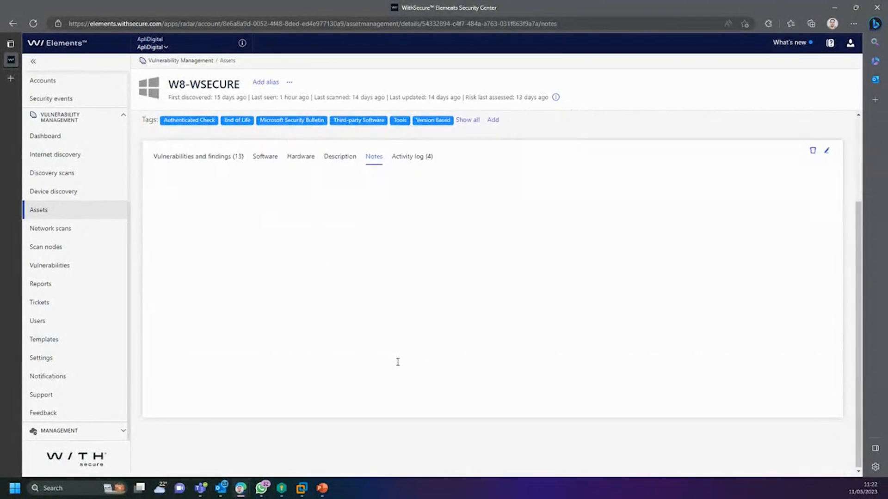
click(366, 284)
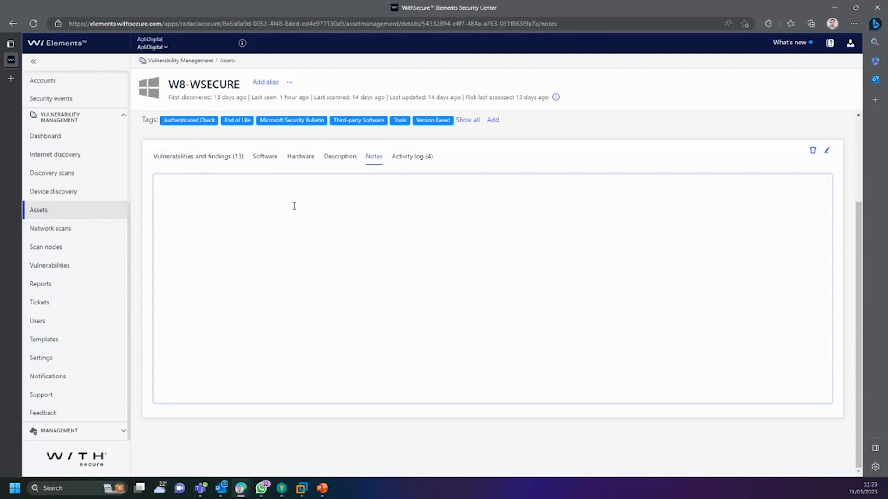
click(826, 153)
text(lxdufhglaudhgs)
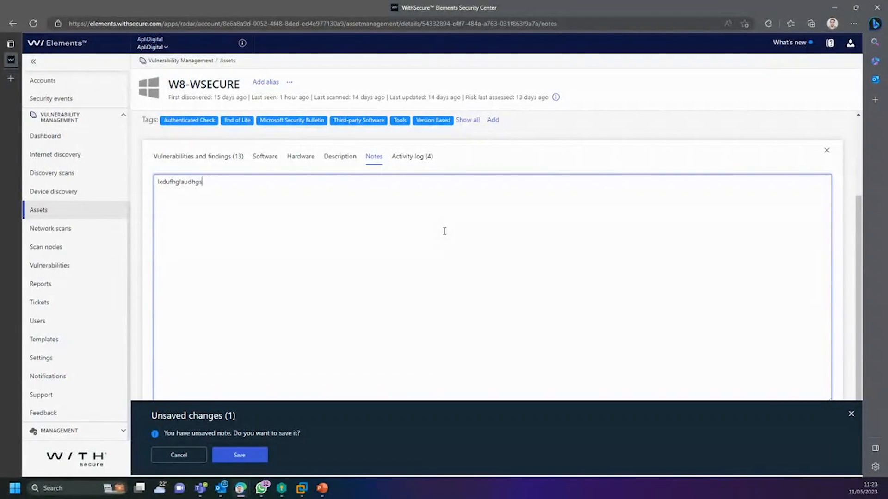
text(udhgpsudhfg sifjgodsif)
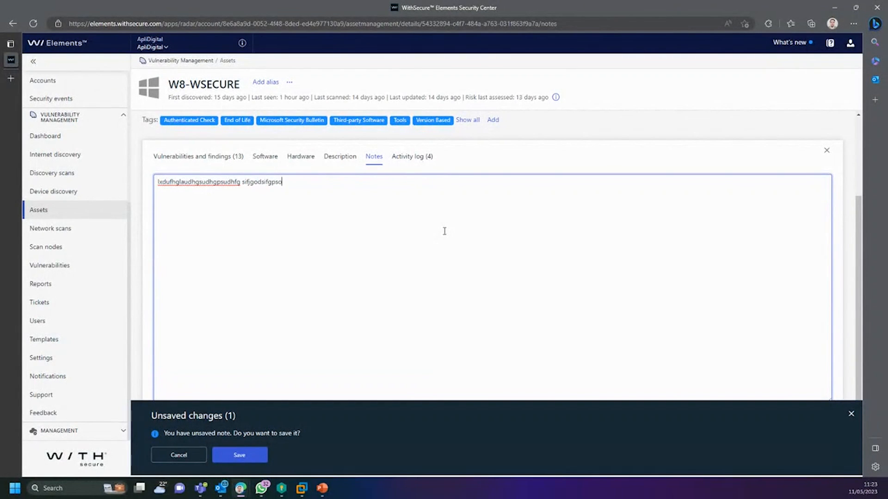
text(gpso)
click(253, 459)
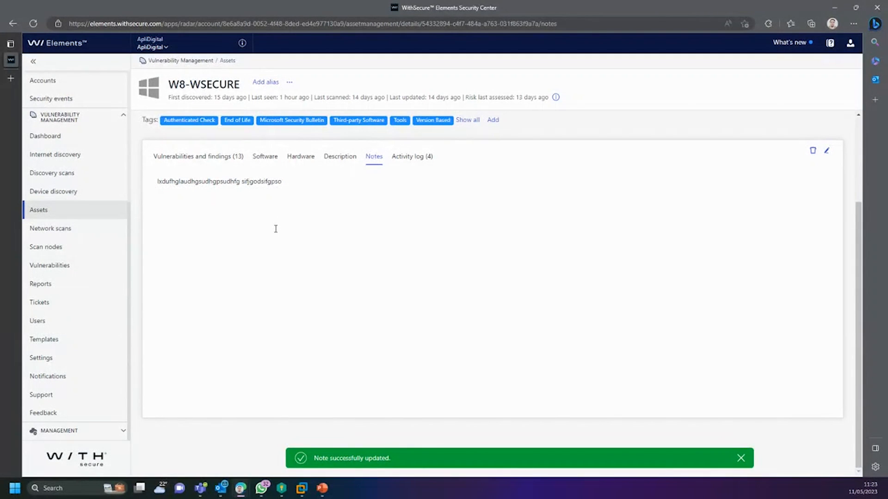
Step: Check W8-WSECURE's four-entry activity log and its Importance and Internet exposure choices unchanged, then go to Vulnerabilities
click(415, 162)
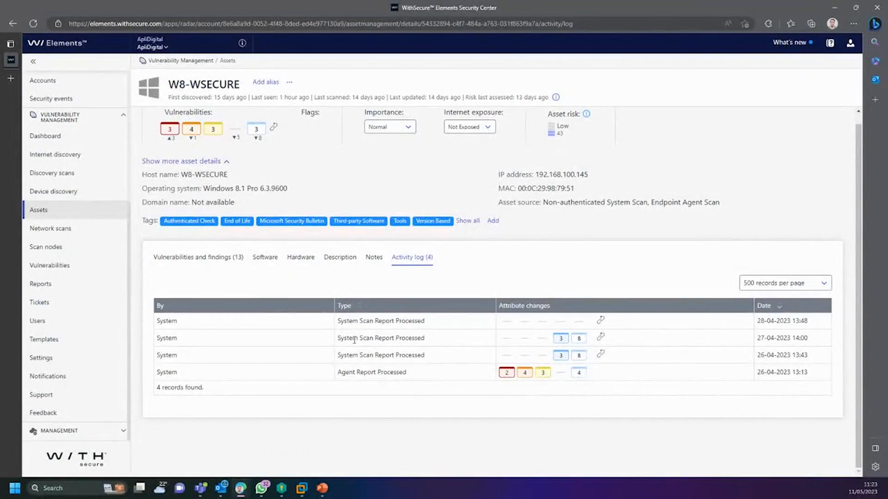
scroll(372, 358, up, 1)
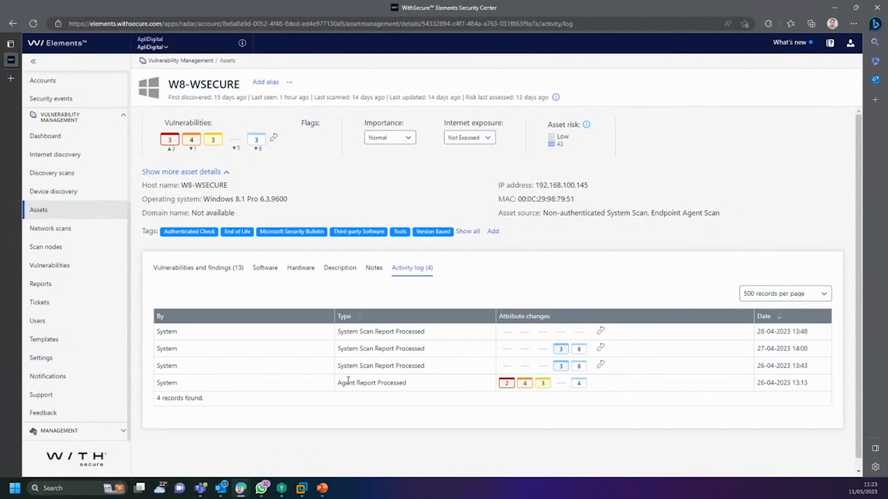
click(407, 138)
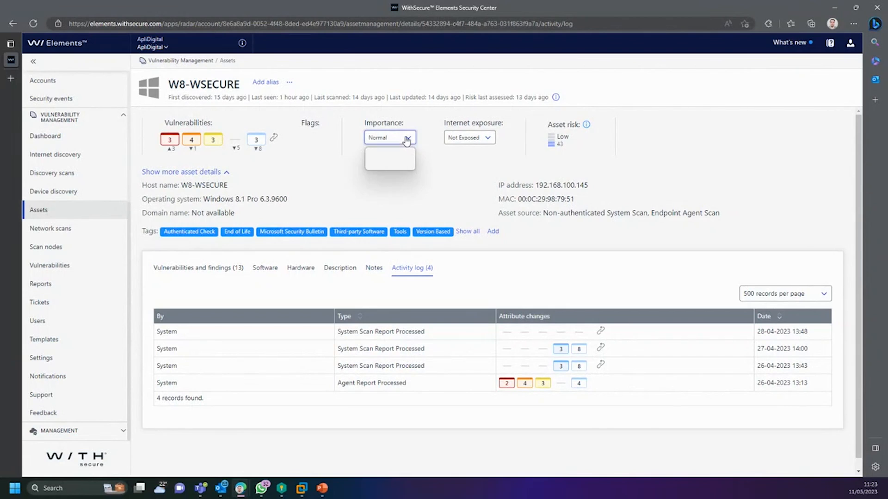
click(476, 141)
click(422, 288)
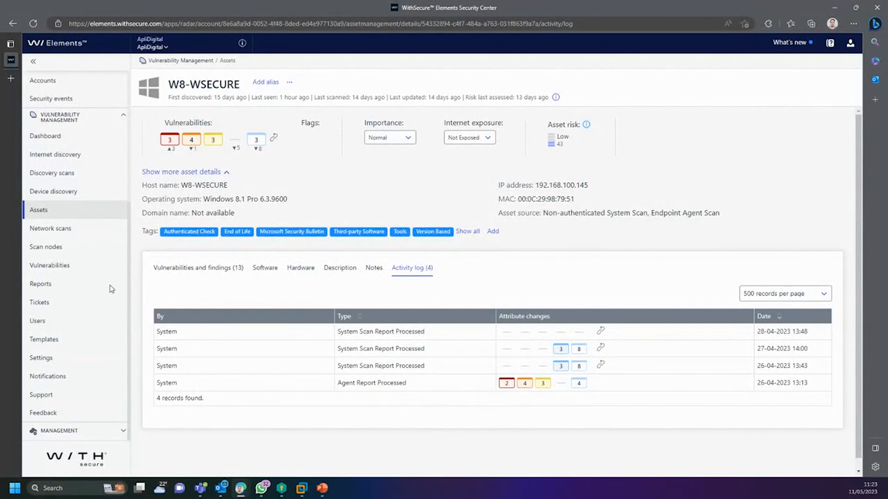
click(63, 269)
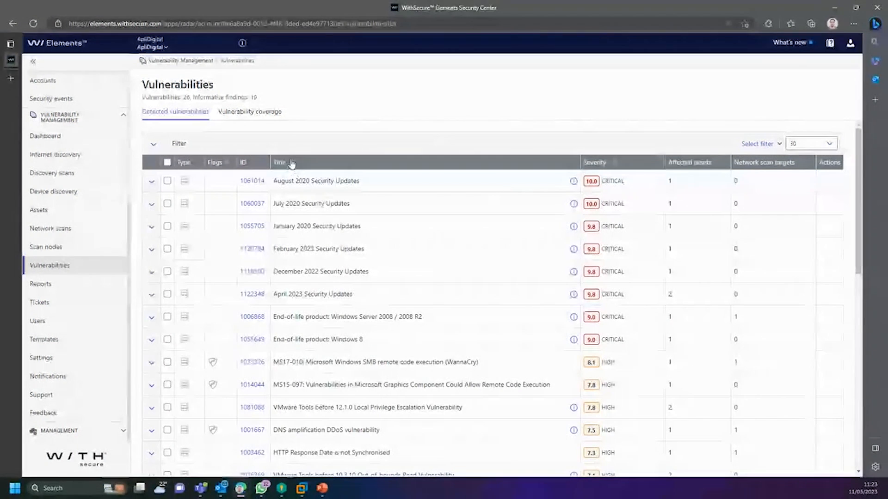
Step: Scroll through the 26 vulnerabilities and 10 informative findings, select the counts line, then go to Reports
scroll(385, 242, down, 2)
scroll(384, 242, down, 7)
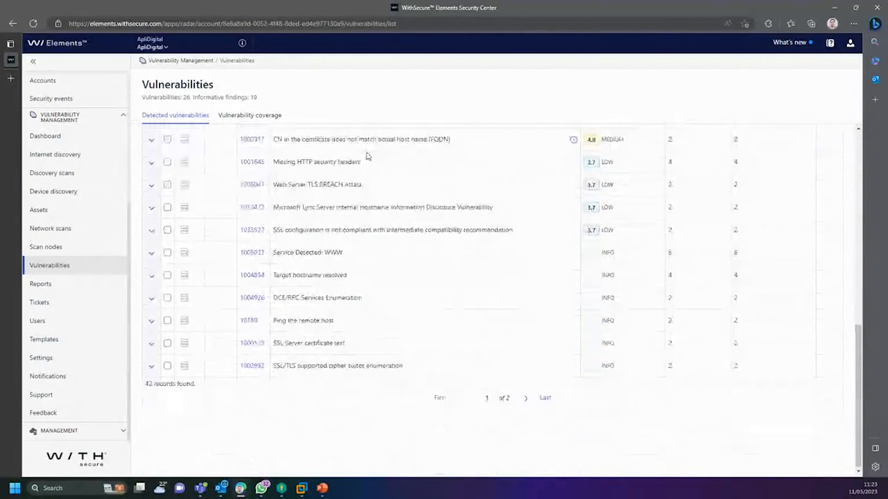
scroll(280, 400, up, 5)
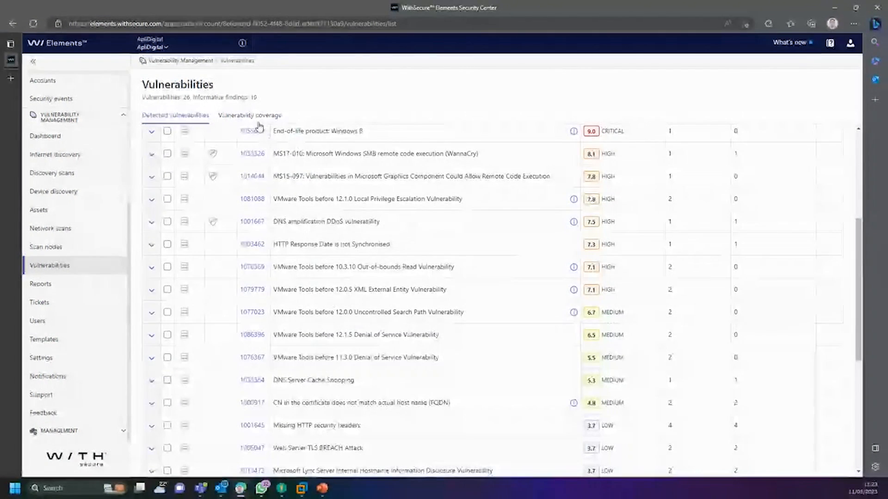
scroll(218, 191, up, 3)
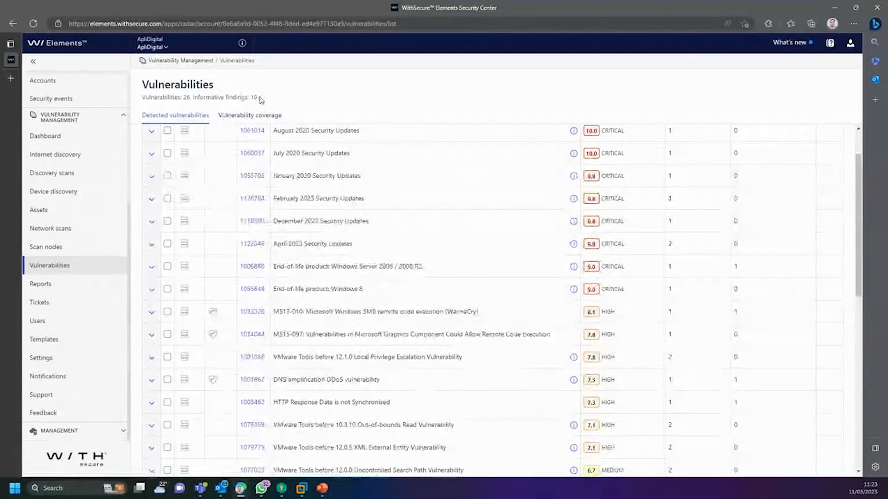
drag(257, 97, 141, 99)
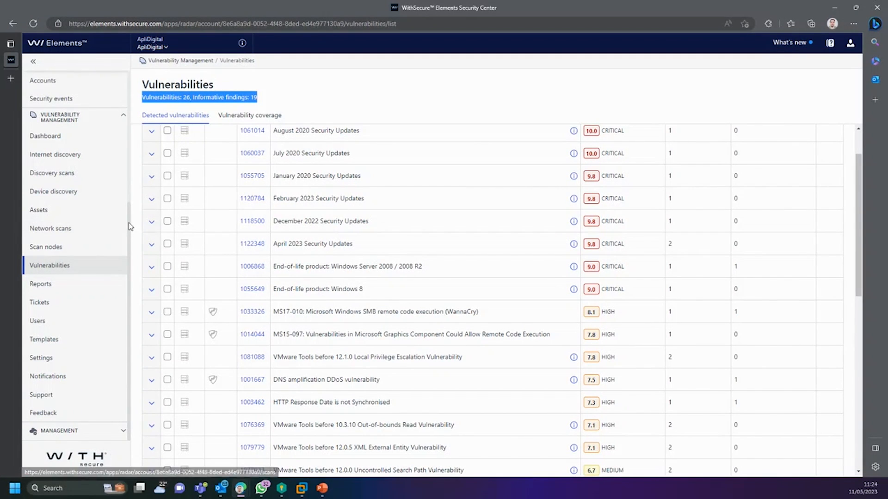
click(76, 286)
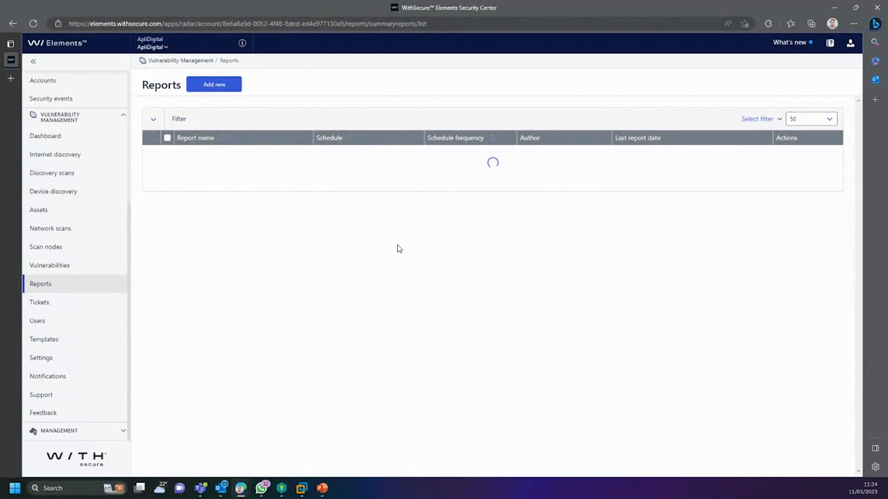
Step: Start a new summary report named 'TESTE REPORT SEGURANCA'
click(234, 88)
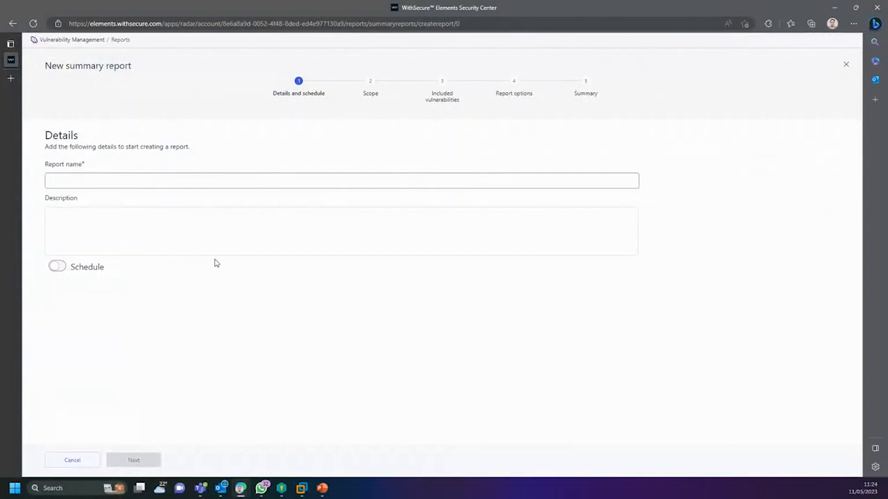
click(174, 183)
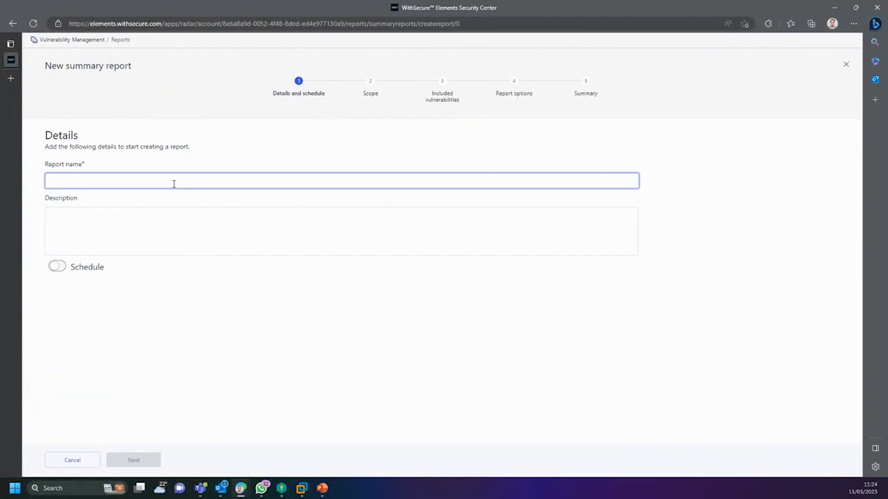
text(TESTE)
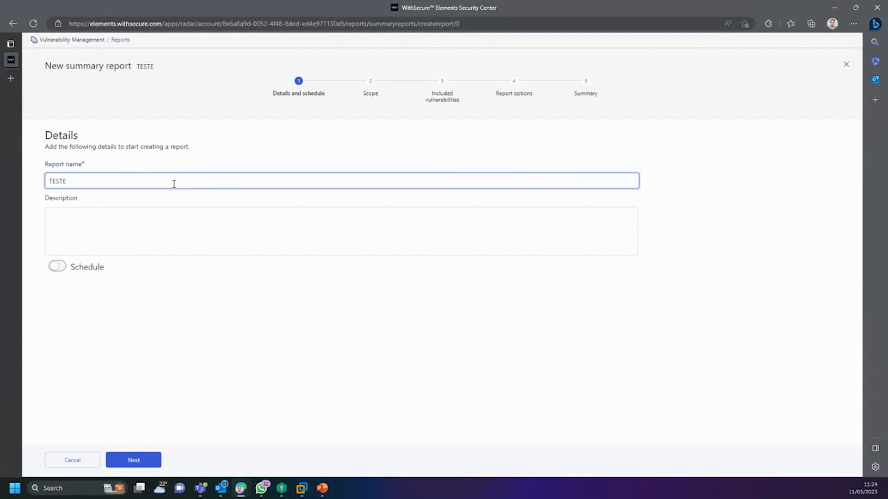
text( REPORT SEGURAN)
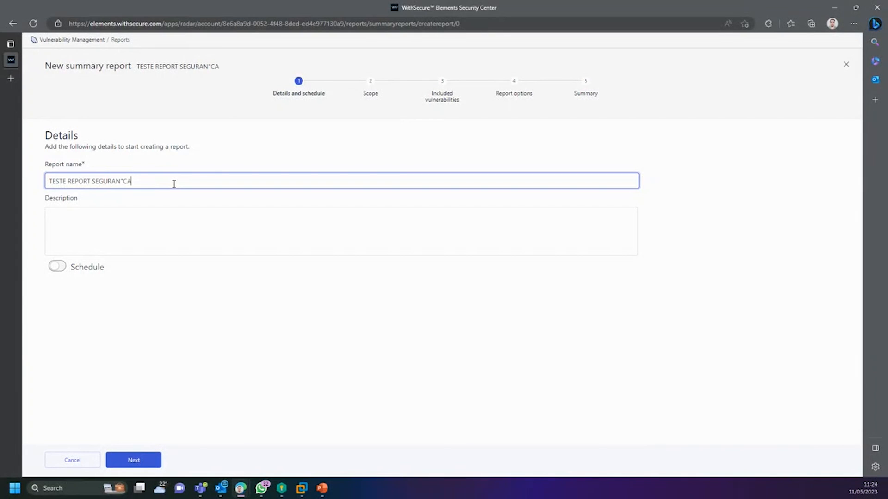
text(CA)
Step: Schedule the report every month in the (UTC-03:00) Brasilia time zone and continue to Scope
click(57, 267)
click(107, 298)
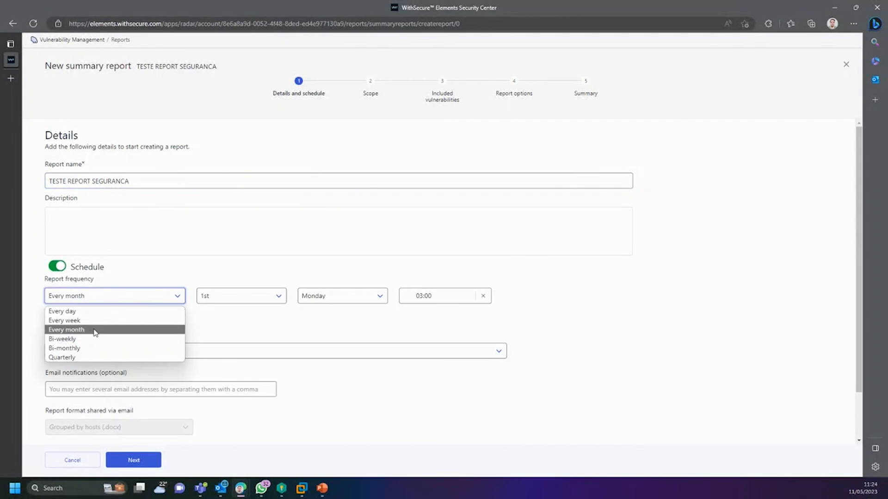
click(84, 312)
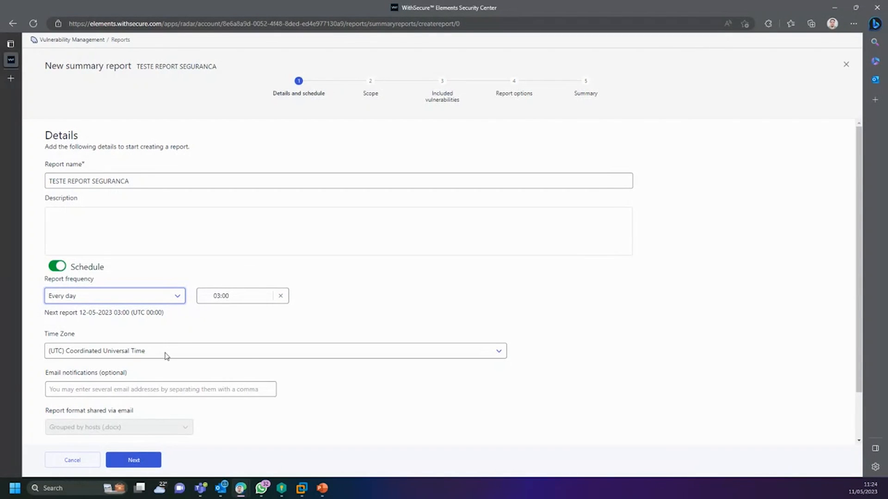
click(131, 297)
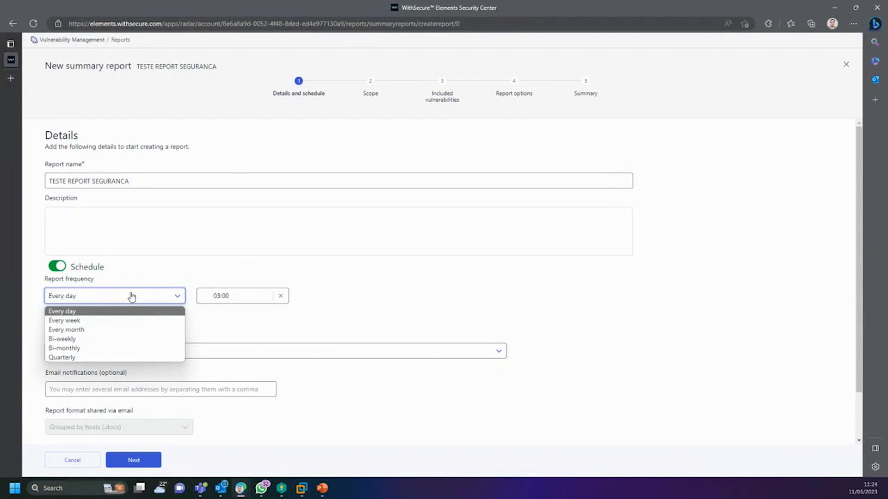
click(77, 332)
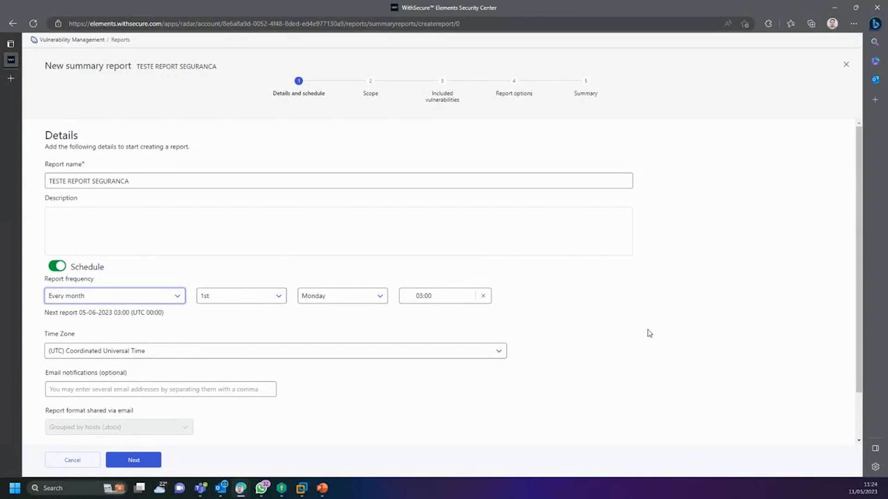
scroll(480, 326, down, 1)
click(155, 297)
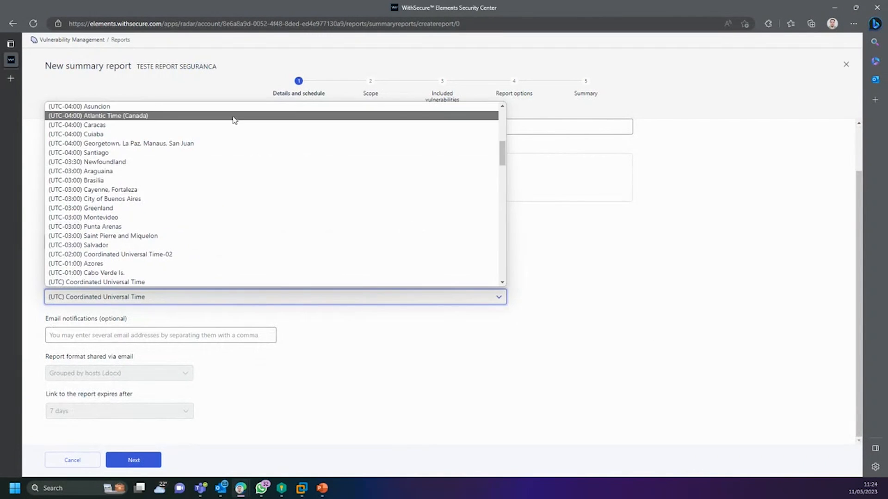
click(134, 181)
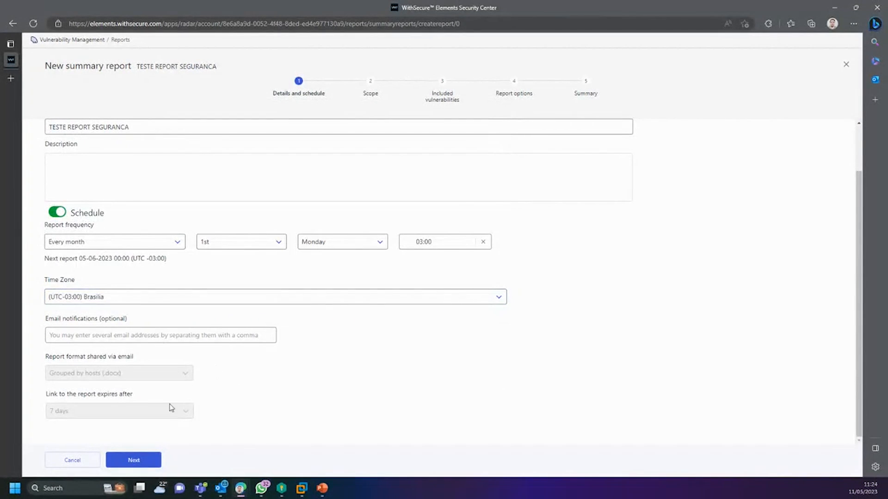
click(140, 455)
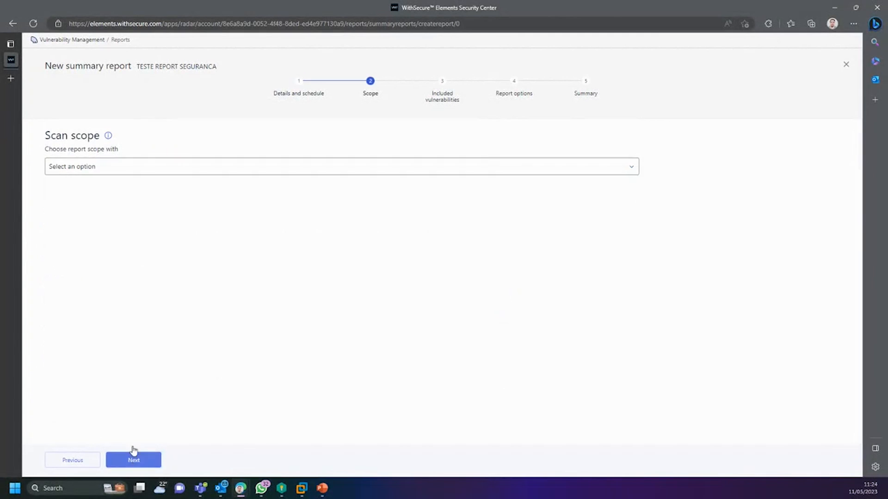
Step: Try scoping by network vulnerability scan groups with all groups ticked, then clear it
click(106, 165)
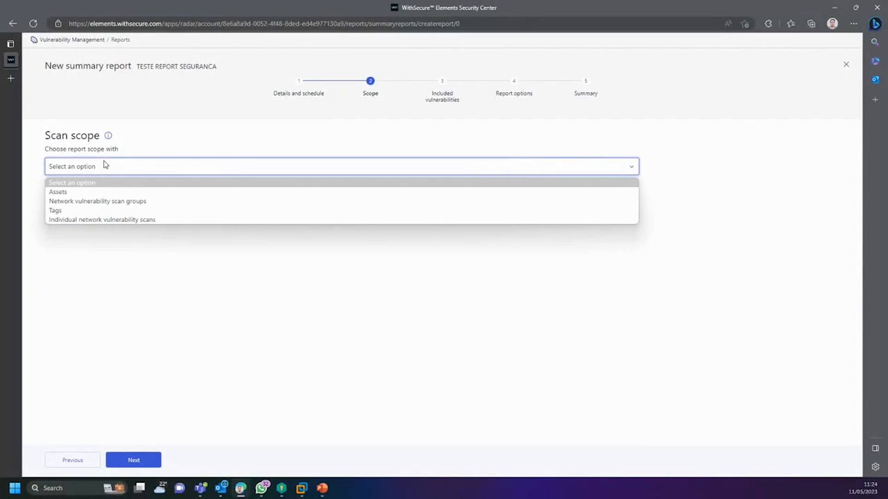
click(95, 202)
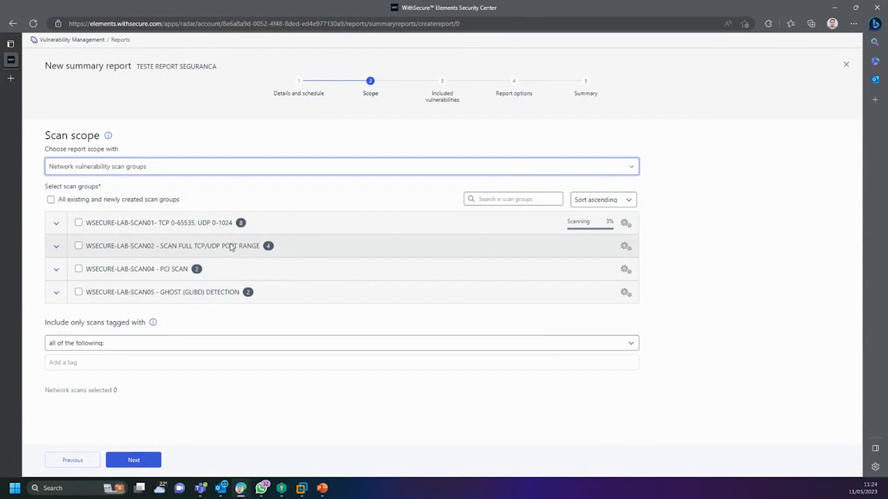
click(51, 200)
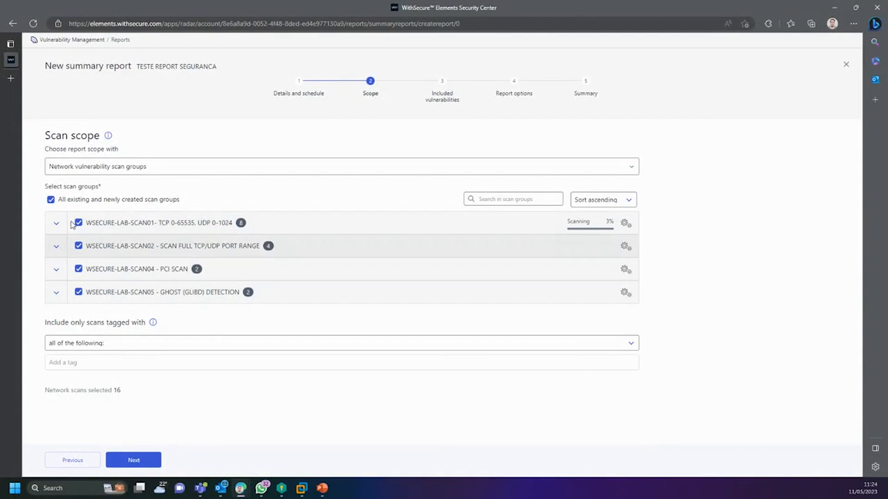
click(54, 200)
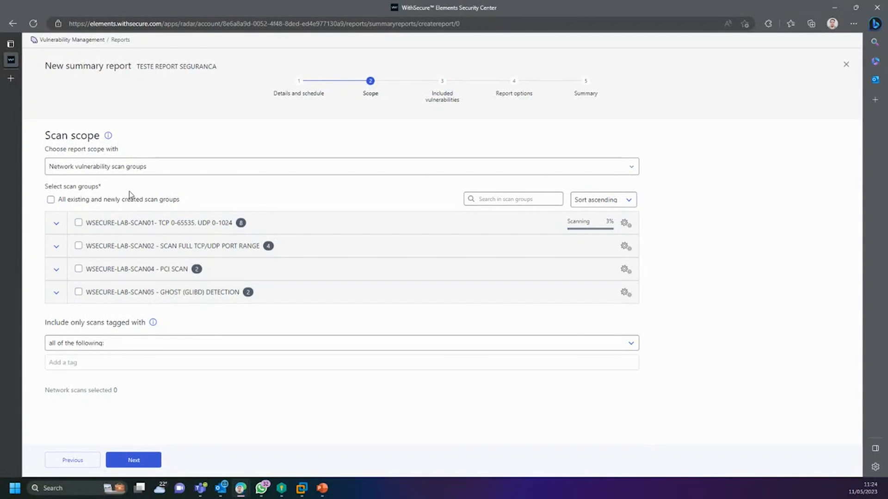
Step: Scope by tags instead, matching all of the following, and pick the Critical tag
click(139, 171)
click(90, 202)
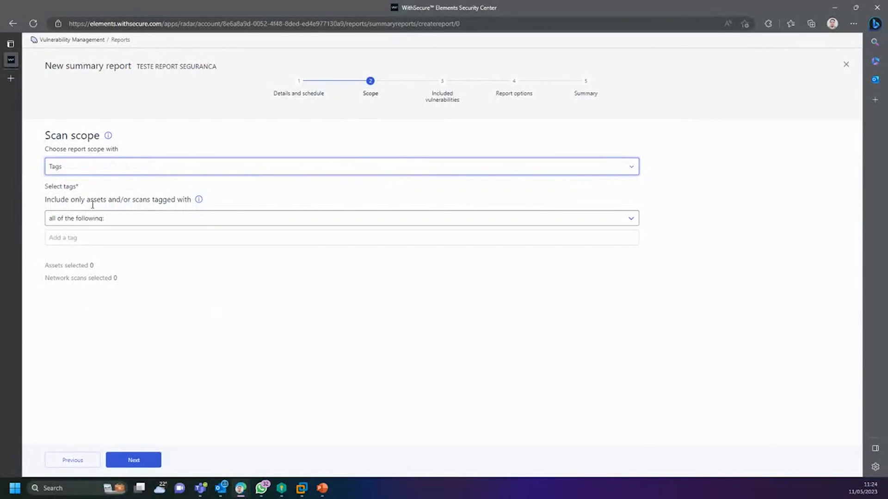
click(103, 219)
click(109, 231)
click(103, 237)
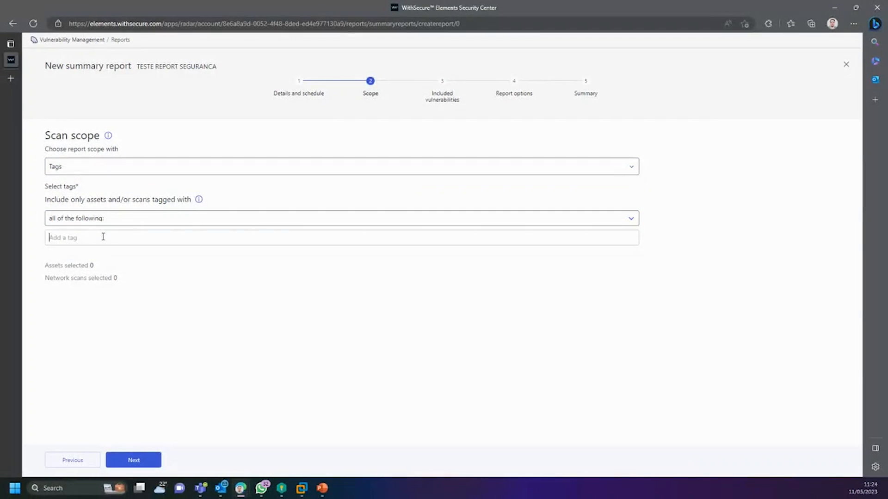
text(cal)
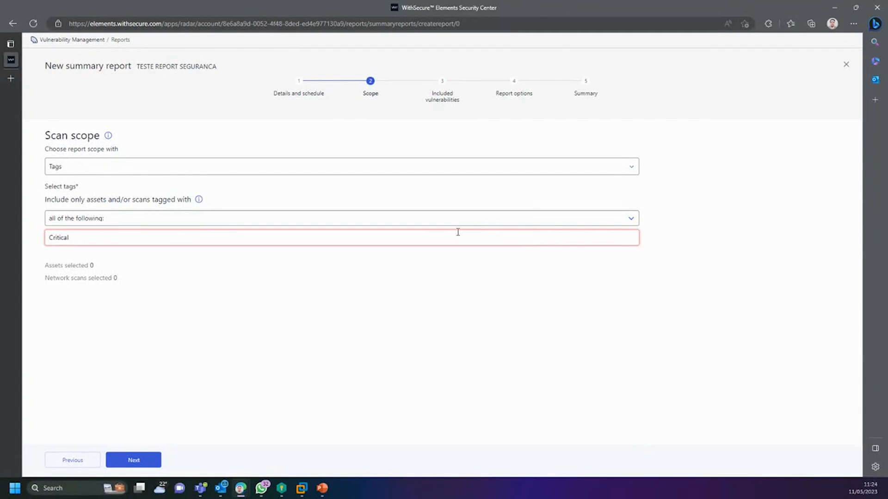
click(441, 232)
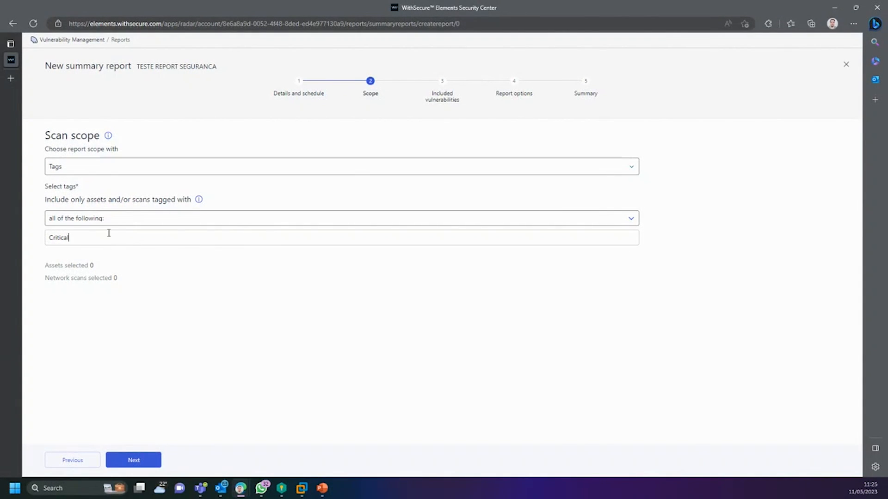
Step: Change the report scope to individual network vulnerability scans
click(131, 217)
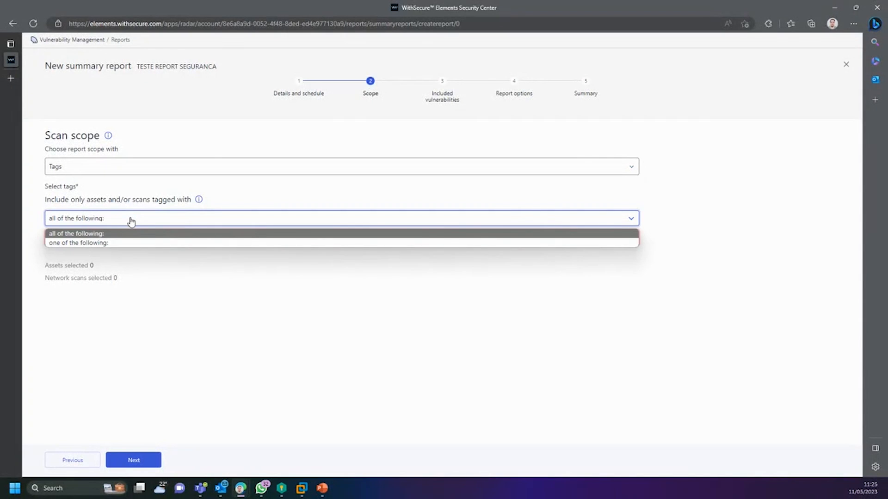
click(132, 220)
click(95, 167)
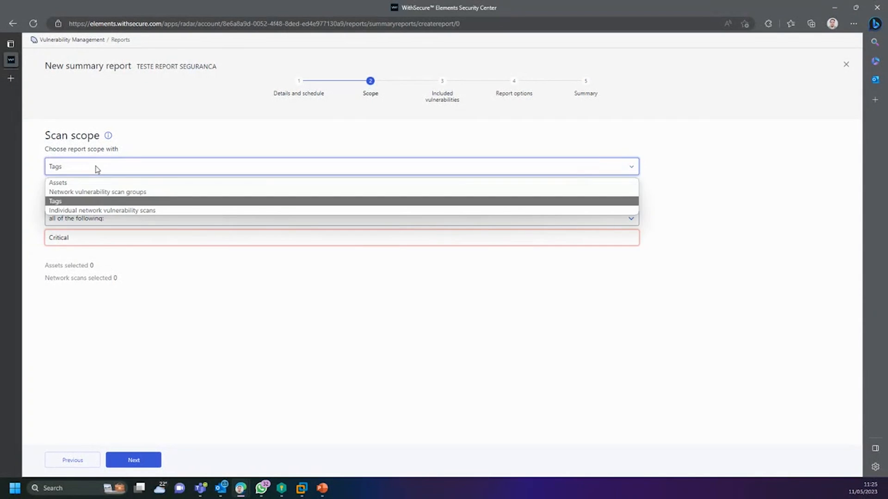
click(92, 210)
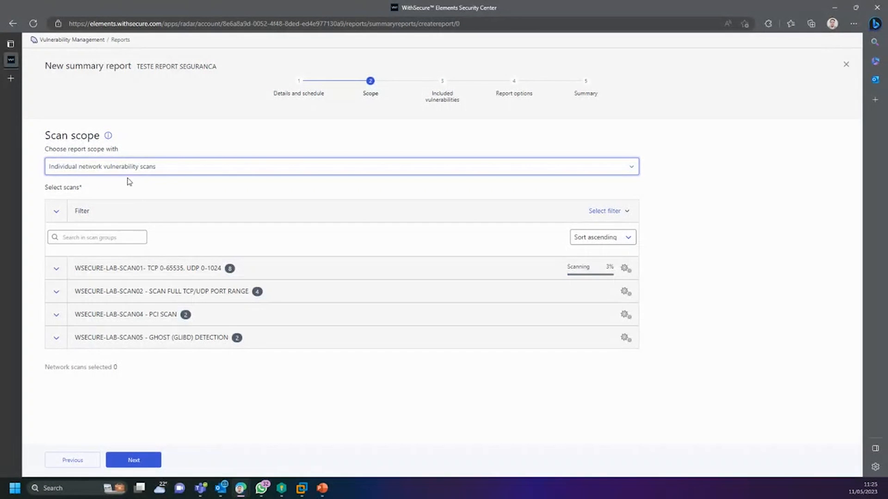
Step: Browse WSECURE-LAB-SCAN01's hosts, toggling 192.168.100.1, and briefly try an all-assets scope
click(58, 269)
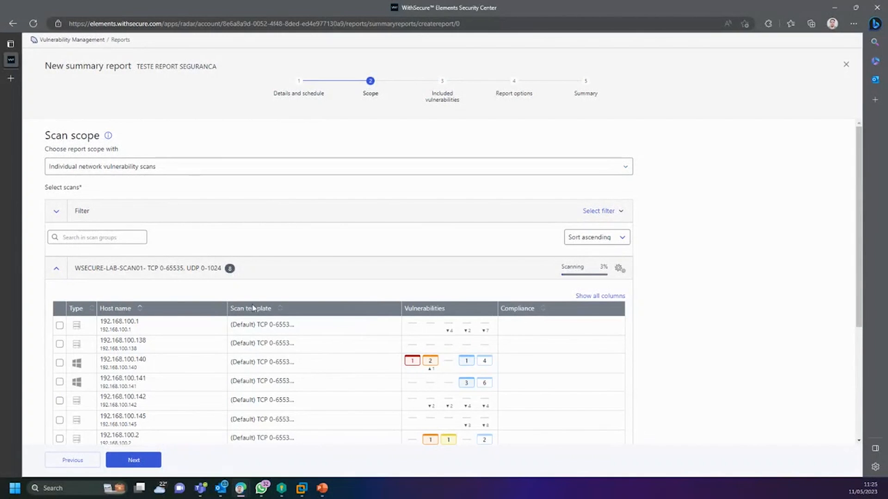
click(60, 326)
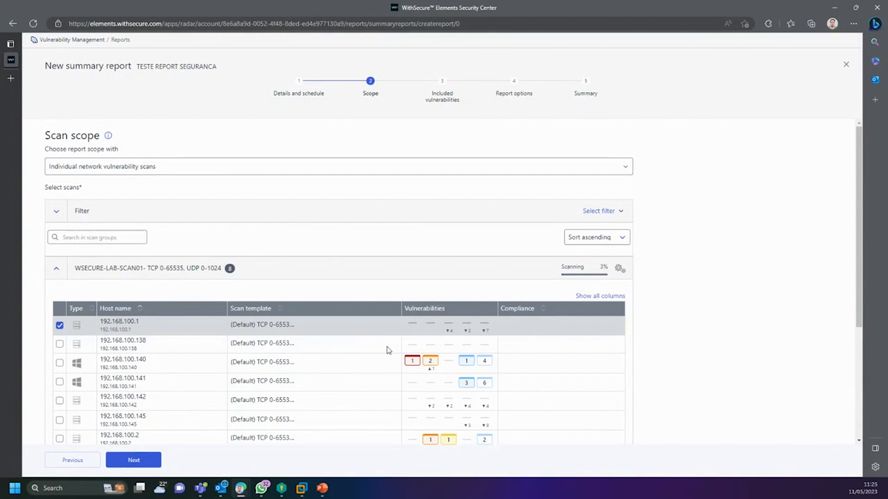
click(60, 326)
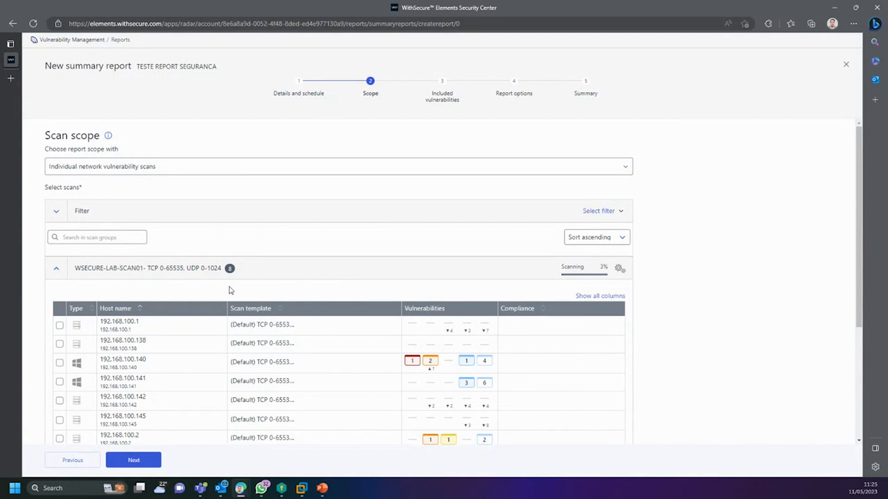
click(106, 170)
click(74, 181)
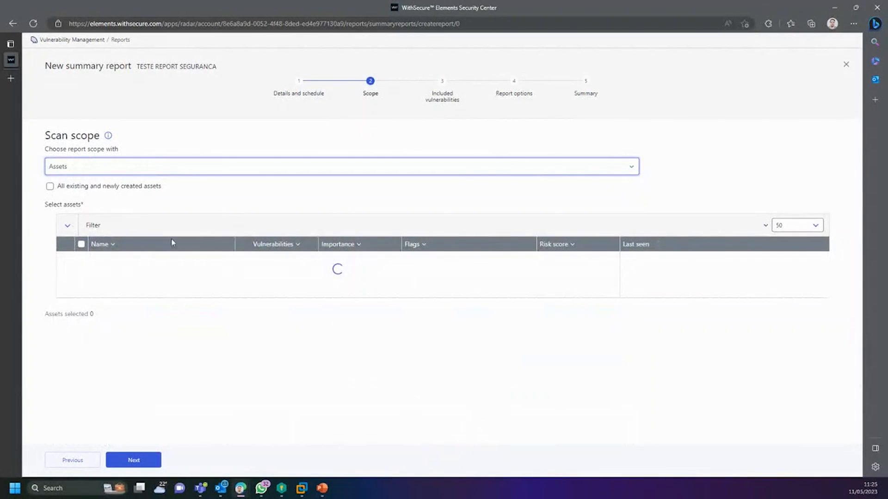
click(50, 187)
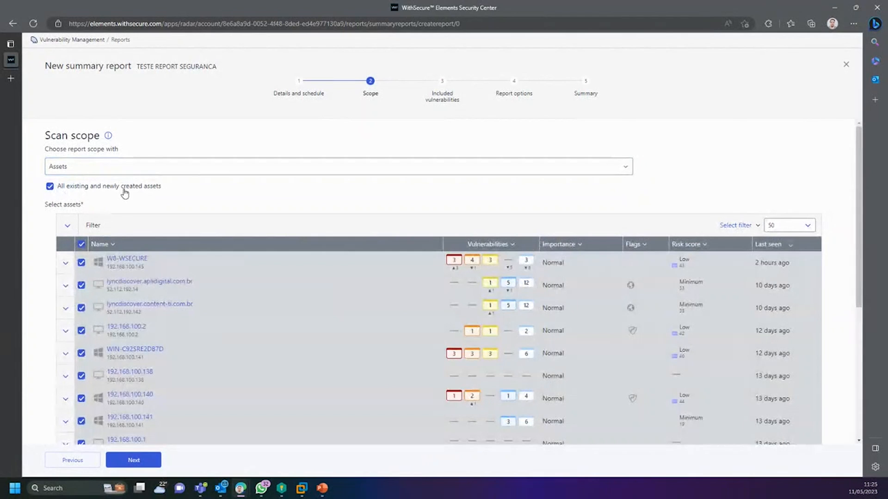
Step: Scope to all existing and newly created network scan groups, collapse SCAN01, and continue
click(86, 167)
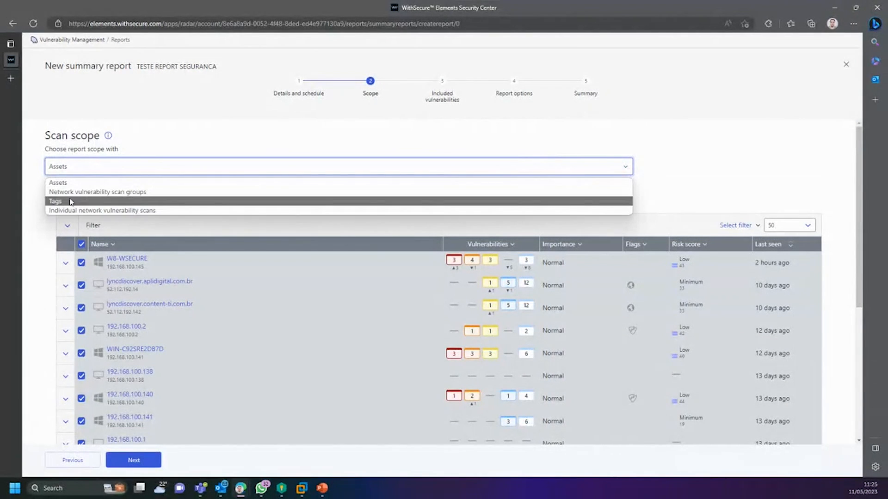
click(69, 193)
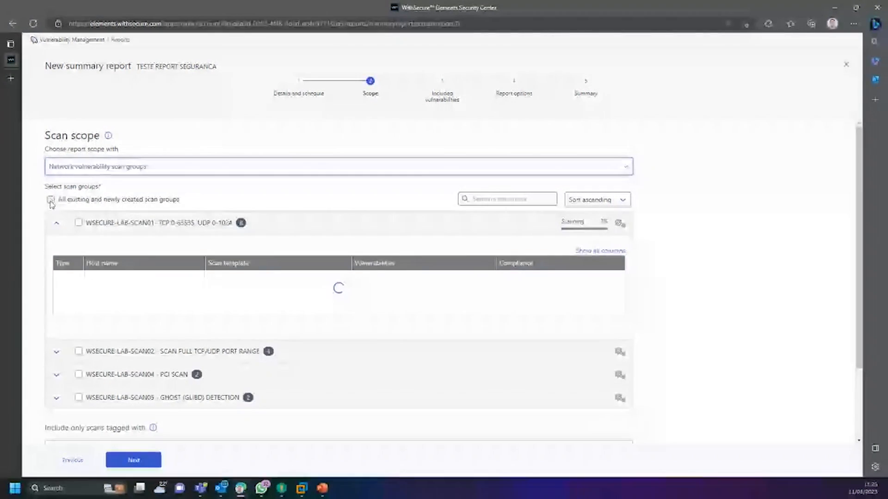
click(51, 200)
scroll(222, 428, down, 5)
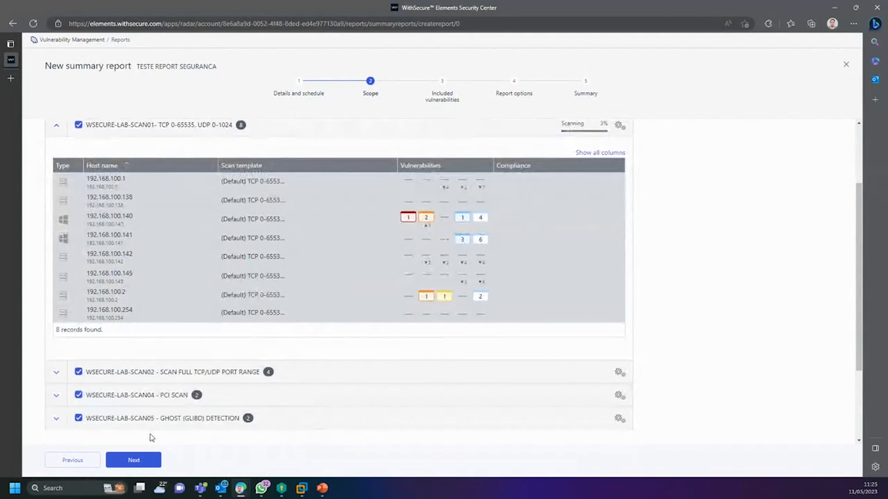
scroll(117, 247, up, 4)
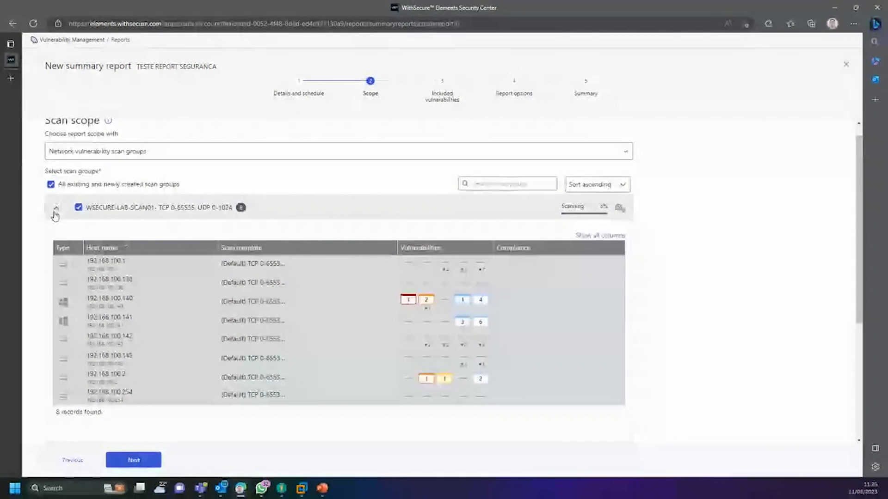
click(56, 208)
click(134, 460)
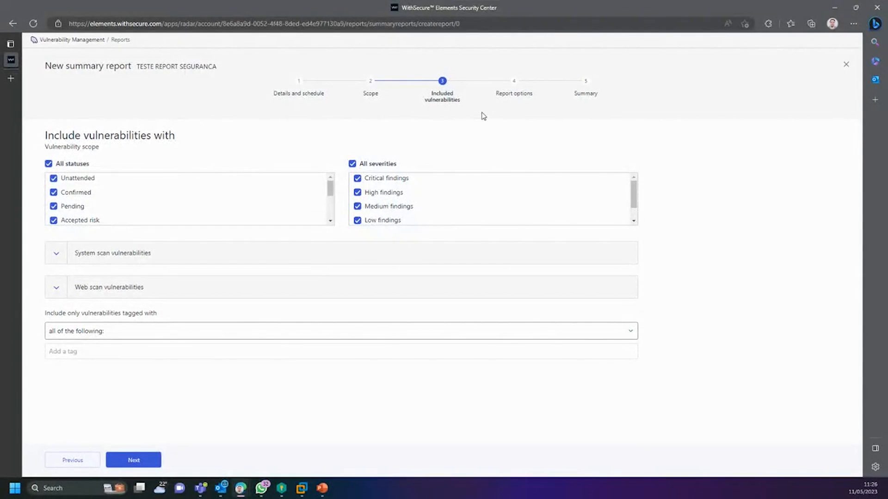
Step: Expand and review the system scan vulnerability filters
drag(452, 104, 441, 101)
click(57, 254)
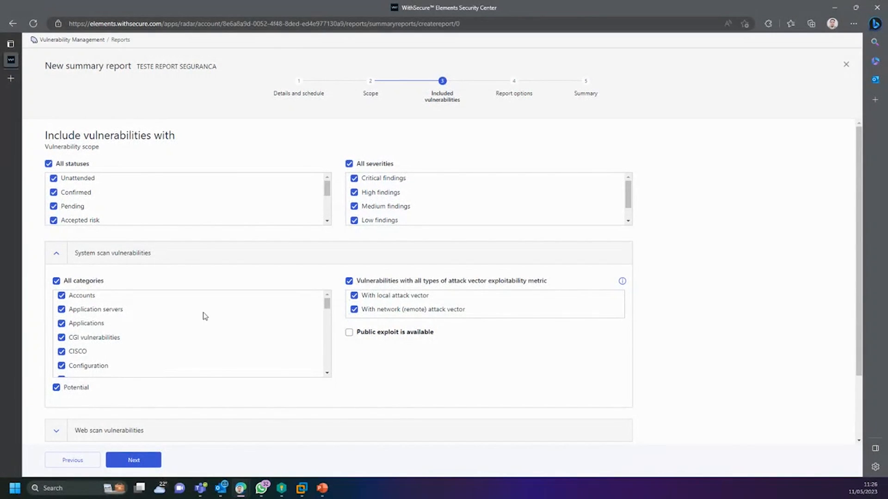
scroll(252, 324, down, 5)
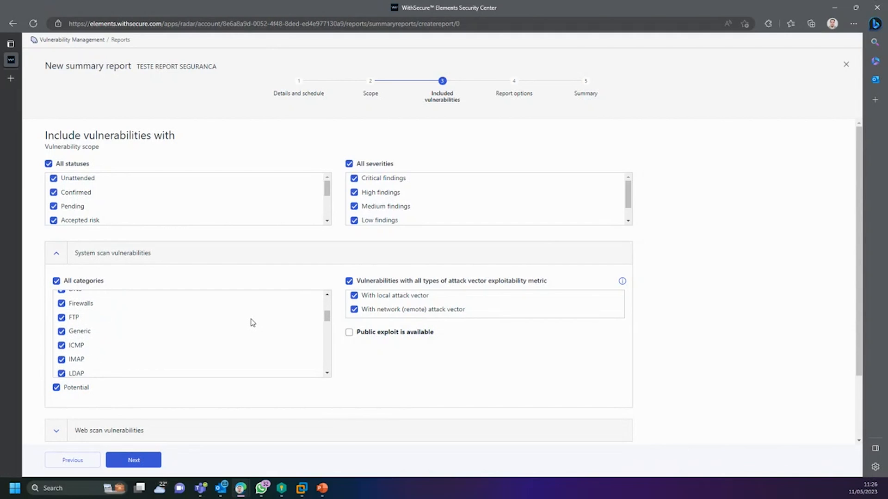
scroll(126, 333, down, 2)
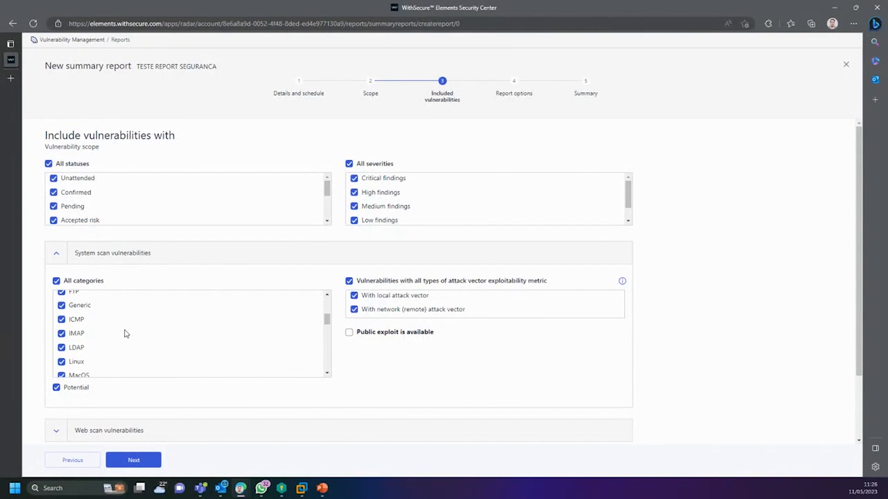
scroll(126, 337, down, 2)
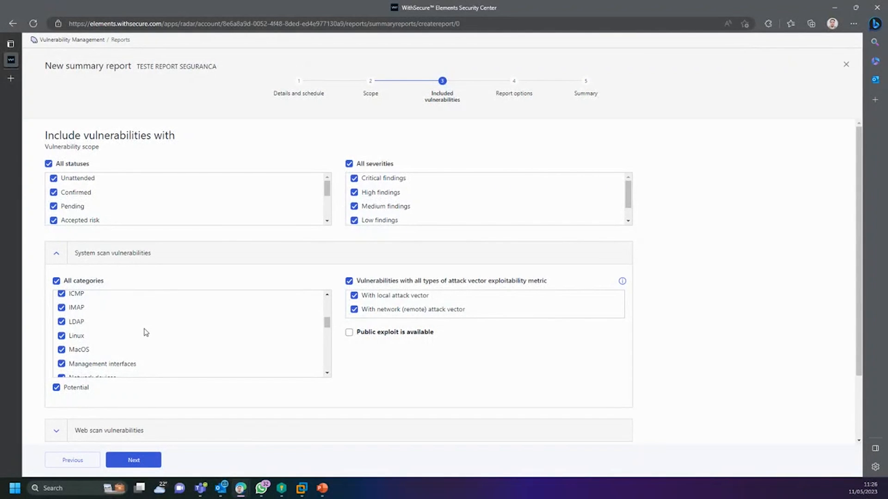
scroll(139, 338, down, 2)
scroll(126, 350, down, 1)
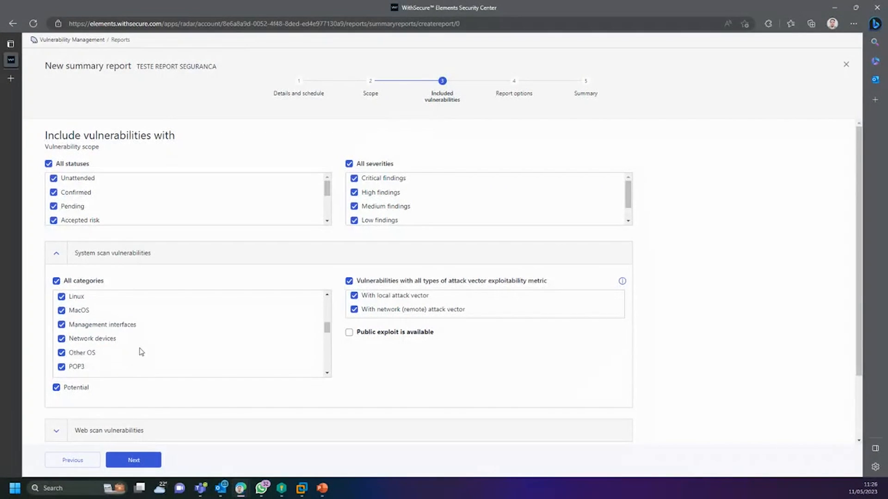
scroll(141, 352, up, 5)
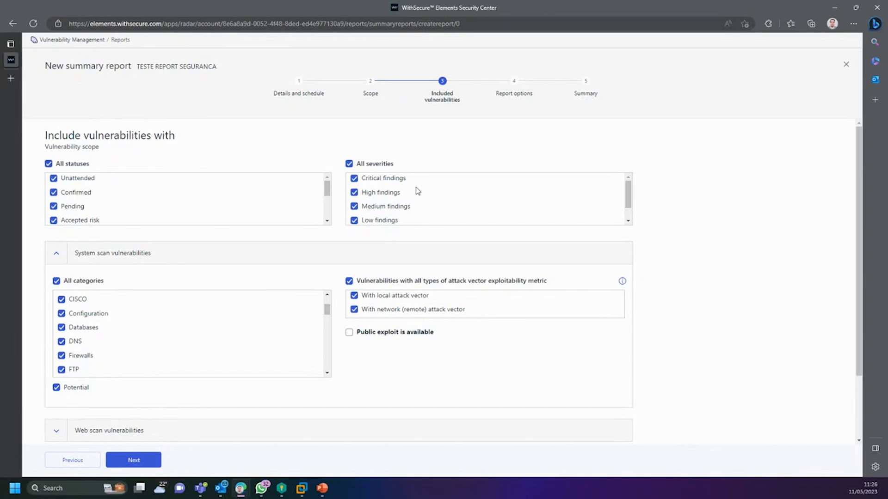
drag(413, 162, 323, 159)
click(304, 164)
drag(178, 138, 43, 132)
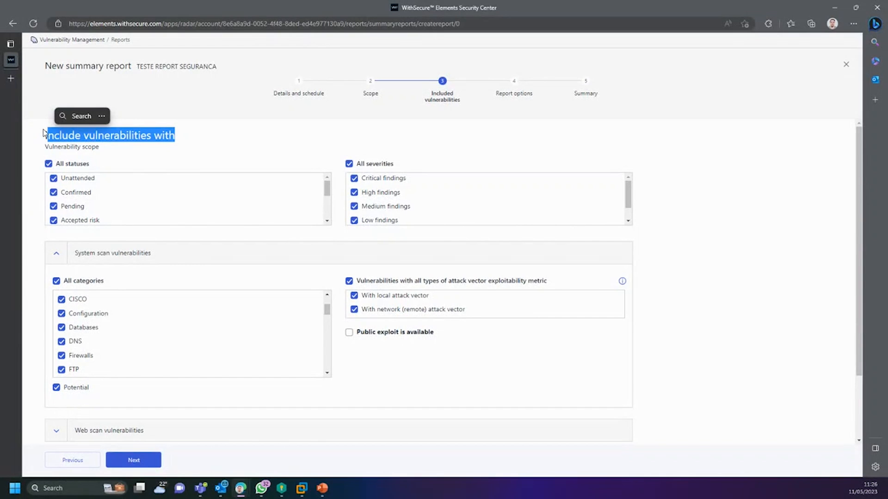
Step: Exclude Low and Medium findings and the Accepted risk status, keeping Pending included
click(354, 220)
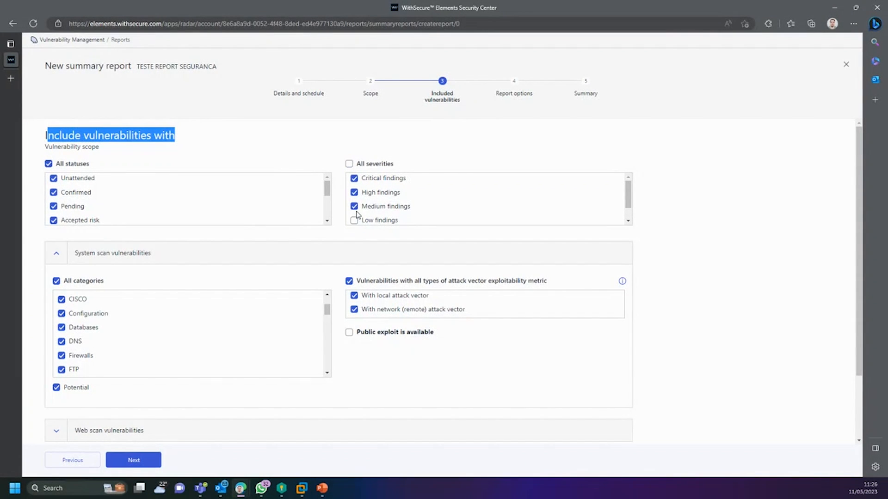
click(355, 207)
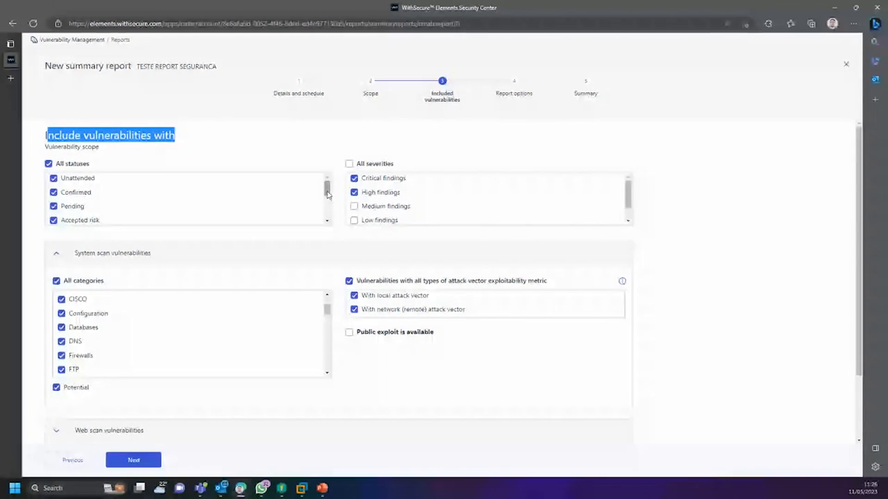
click(72, 220)
click(73, 210)
scroll(328, 199, down, 3)
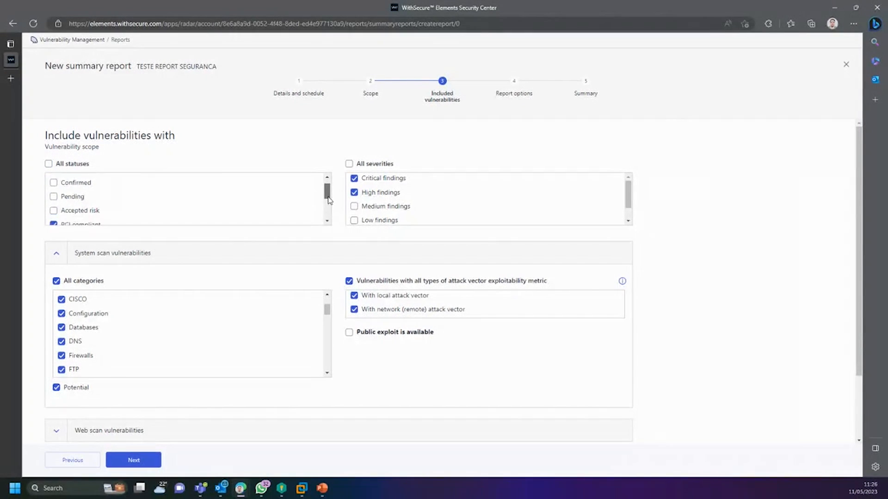
scroll(300, 194, up, 3)
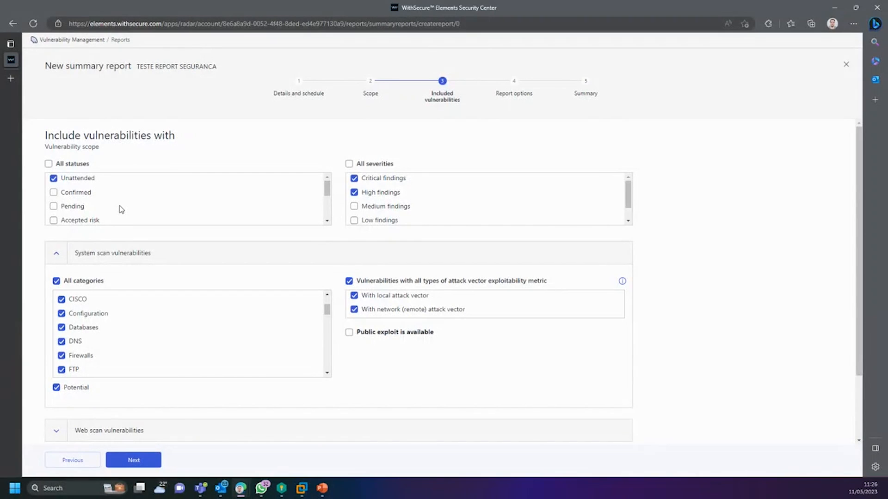
click(54, 207)
Step: Expand the web scan vulnerability categories and continue to report options
scroll(107, 192, down, 2)
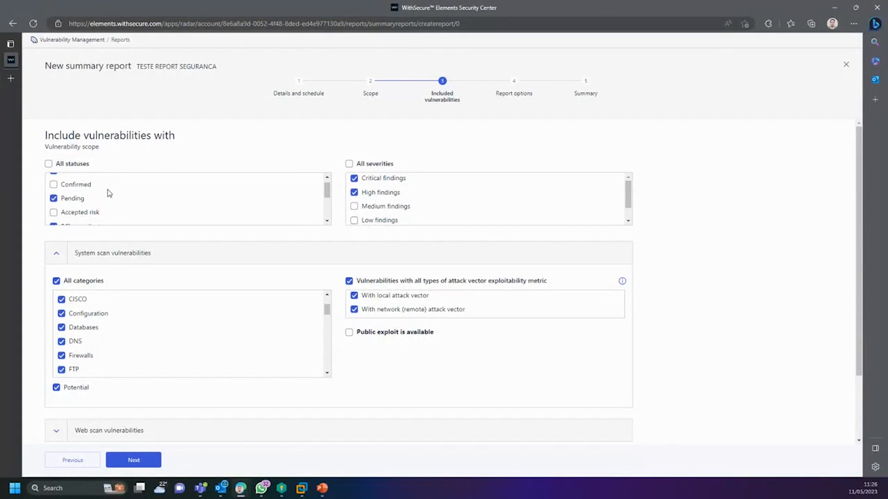
scroll(107, 193, down, 5)
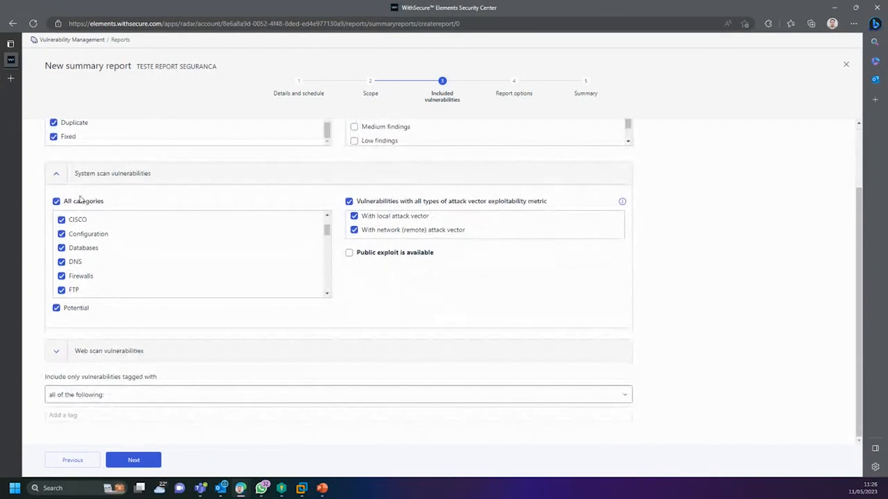
scroll(295, 237, up, 1)
scroll(294, 236, up, 3)
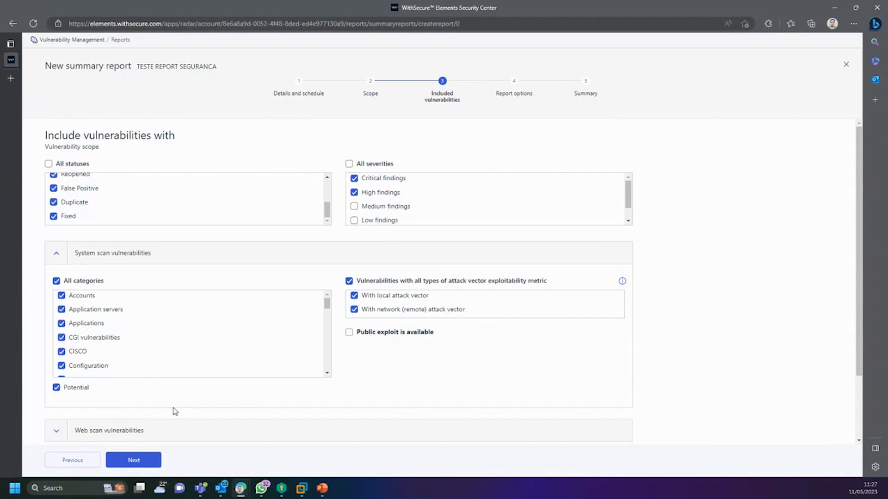
click(59, 430)
scroll(97, 407, down, 3)
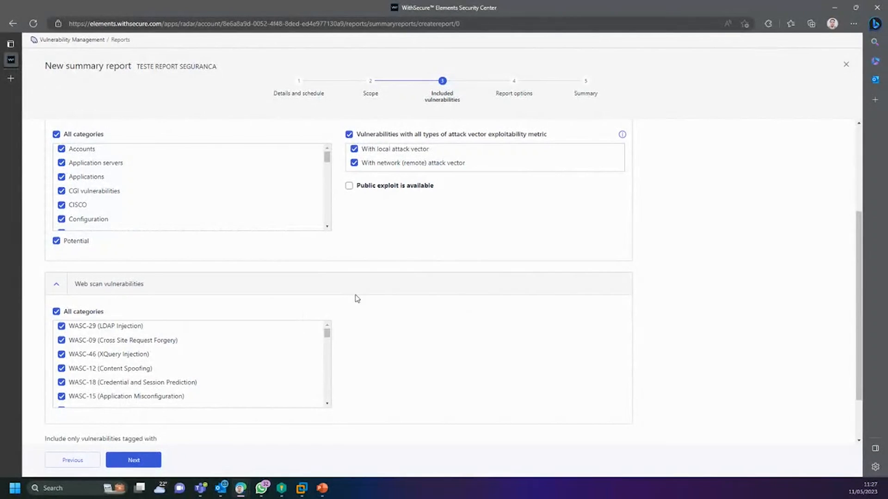
scroll(356, 297, down, 2)
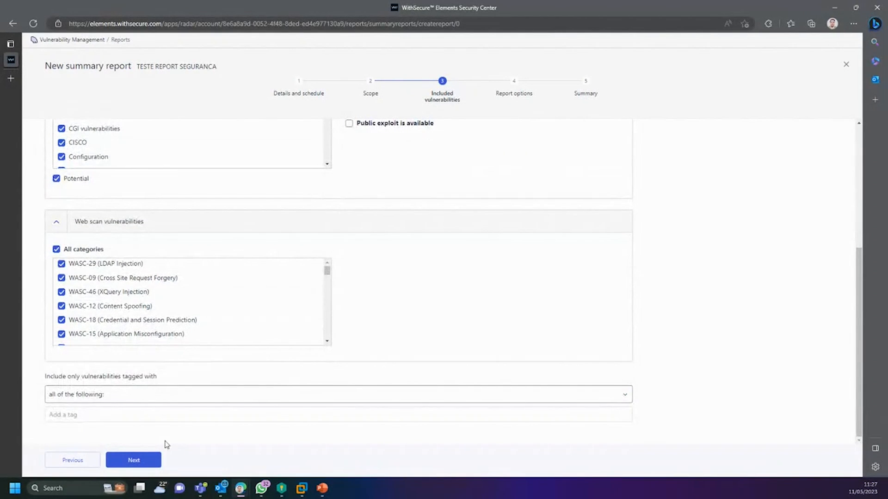
click(133, 459)
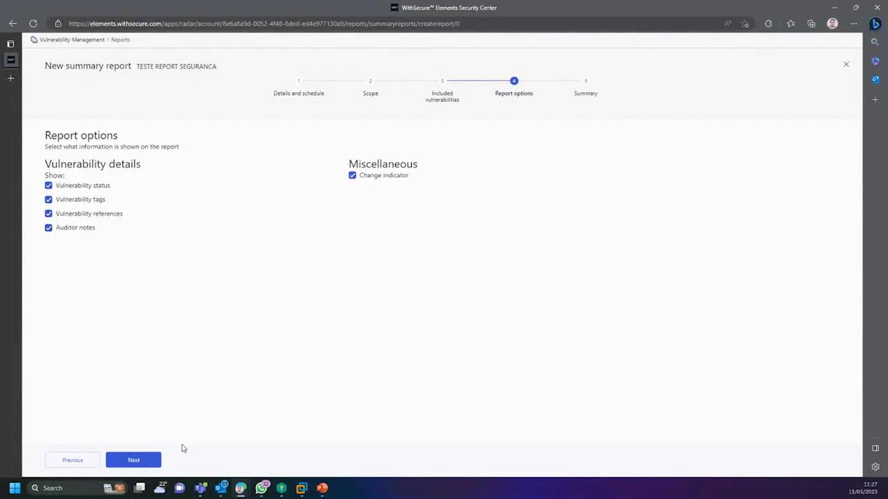
Step: Submit the TESTE REPORT SEGURANCA report, check its row in Reports, then go to Tickets
click(145, 459)
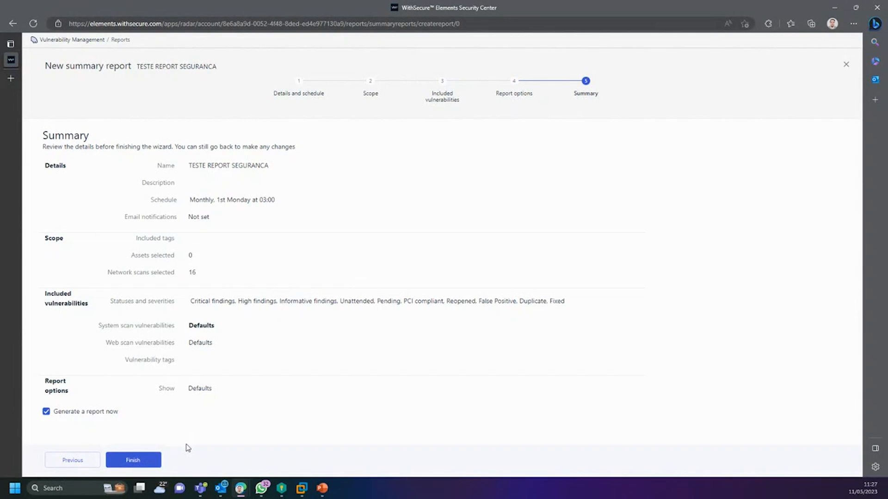
click(130, 460)
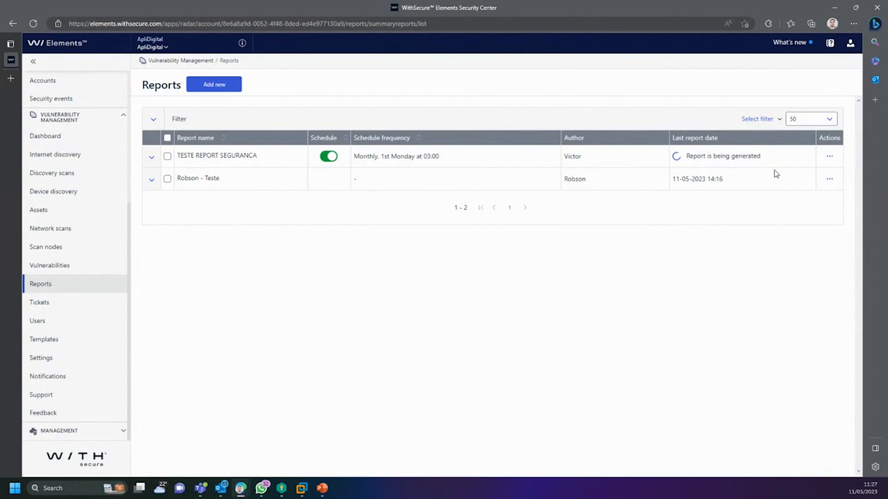
drag(769, 159, 683, 156)
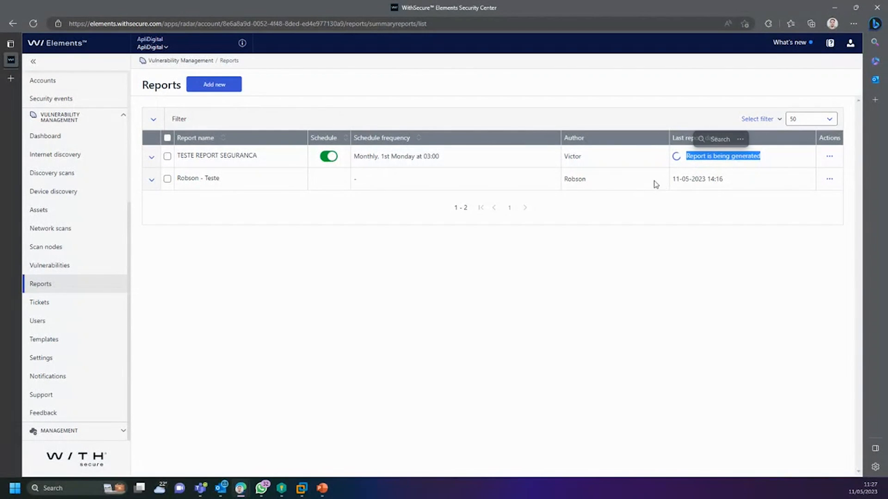
click(151, 157)
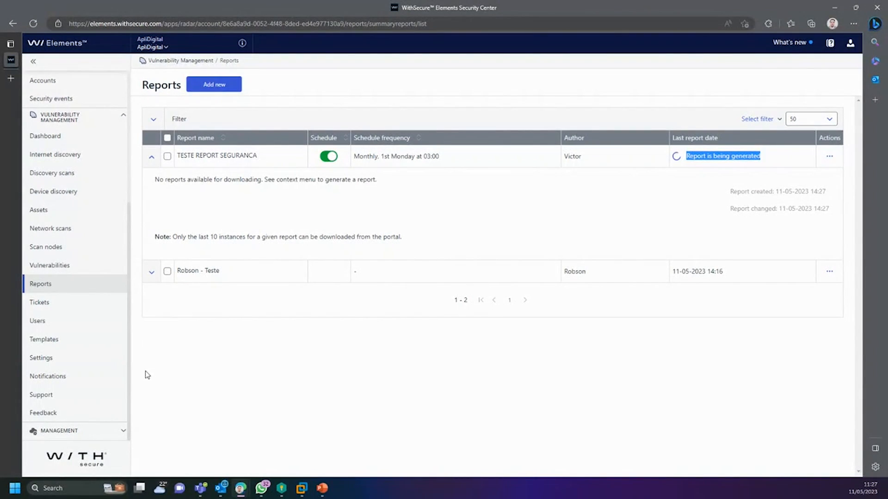
click(31, 305)
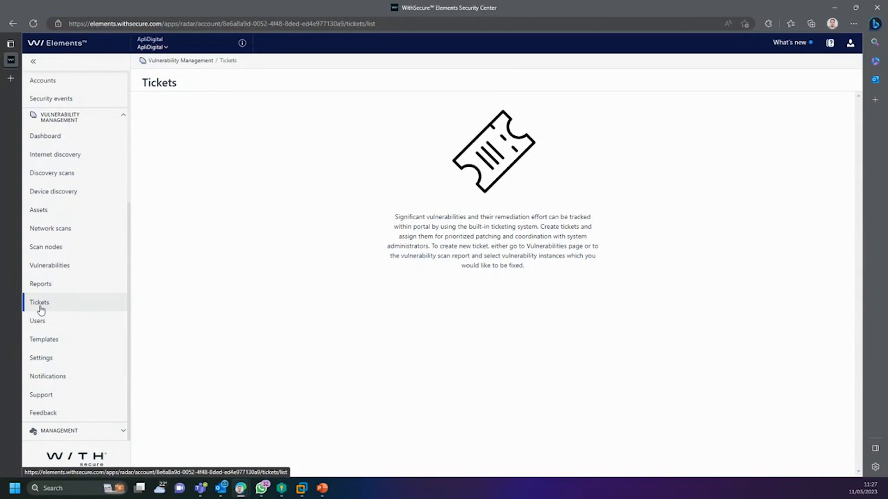
Step: Read the Tickets explanation, then switch to the Vulnerability Management Dashboard
drag(454, 218, 518, 264)
click(518, 264)
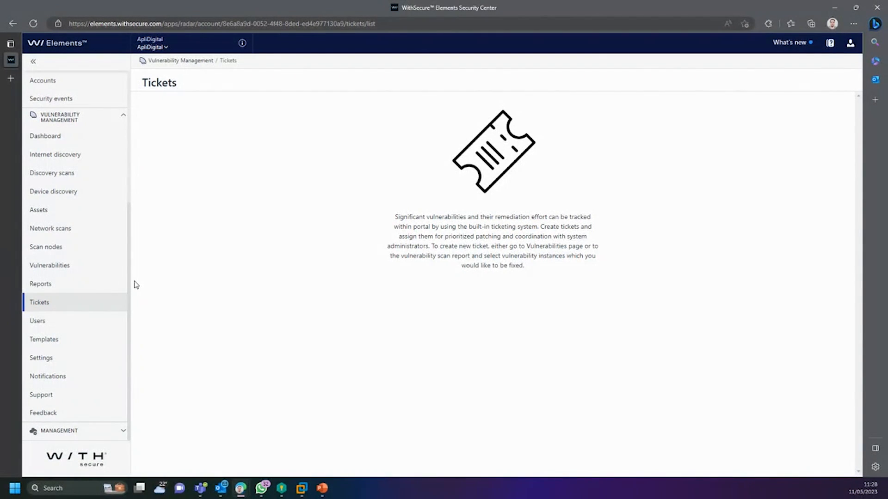
scroll(129, 265, up, 1)
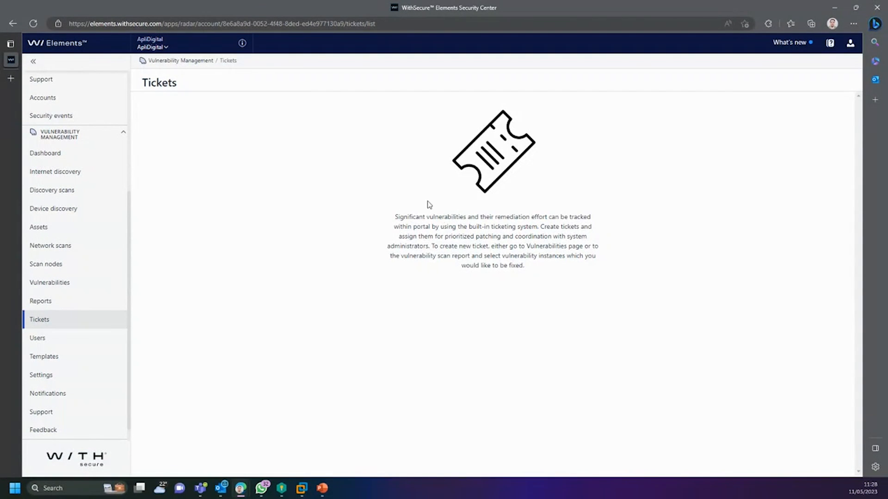
drag(416, 217, 512, 269)
click(518, 279)
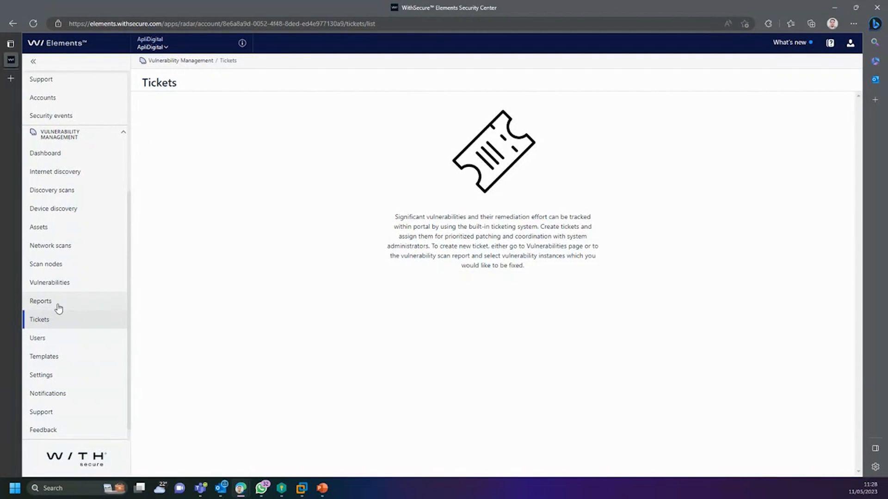
click(77, 161)
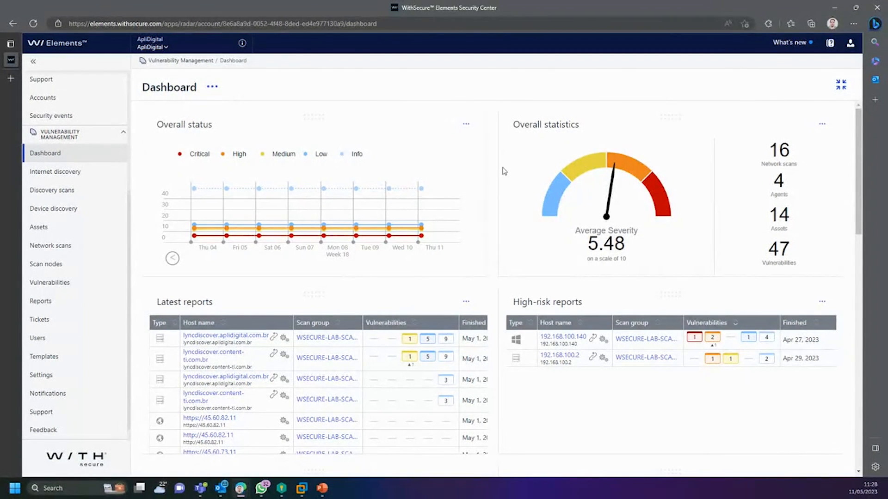
Step: Drag and resize the Overall status widget to span the full width, then show its options
scroll(356, 259, down, 3)
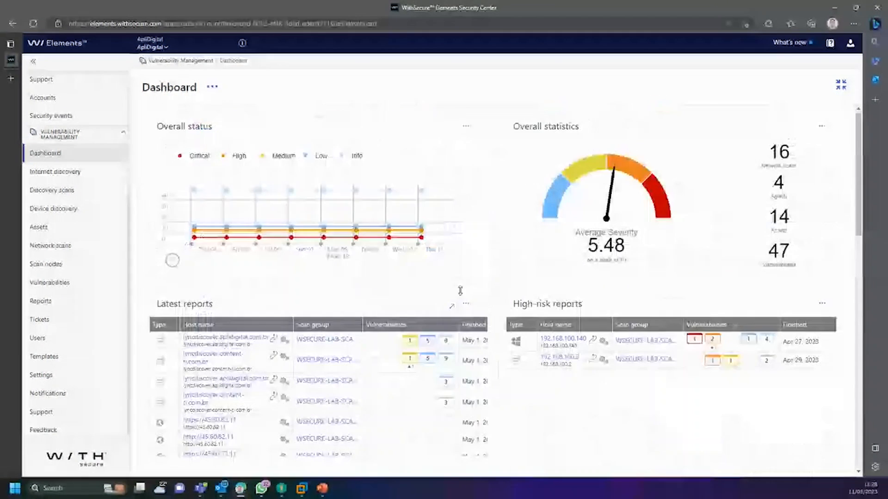
drag(142, 86, 373, 236)
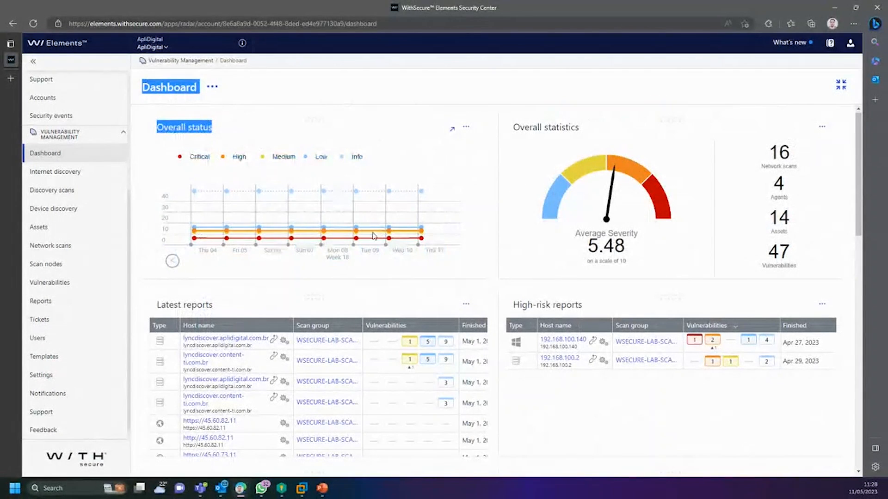
click(444, 298)
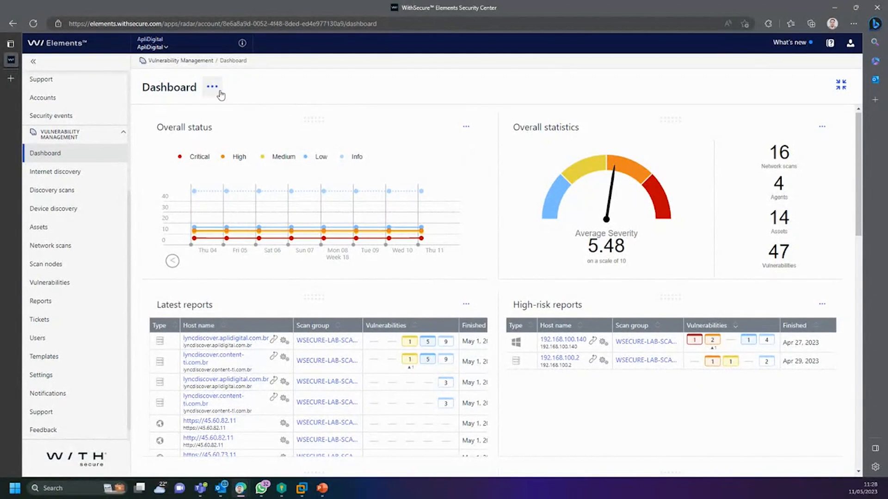
drag(306, 123, 539, 173)
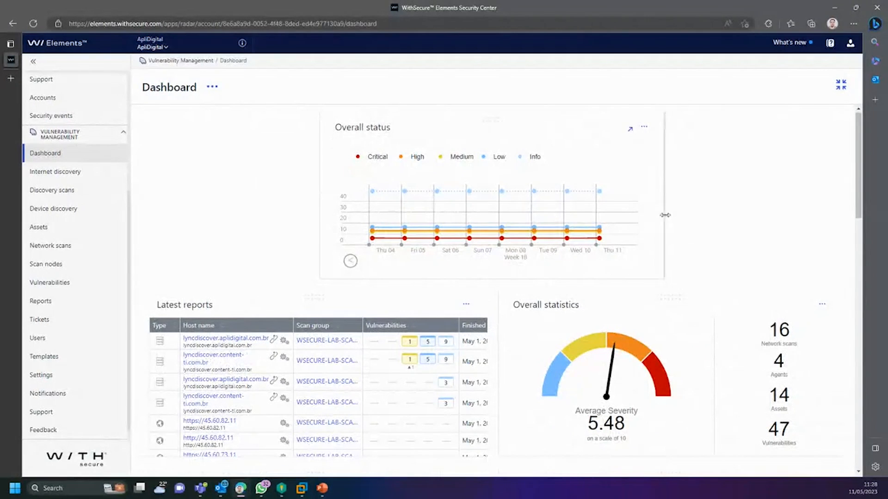
drag(665, 215, 827, 236)
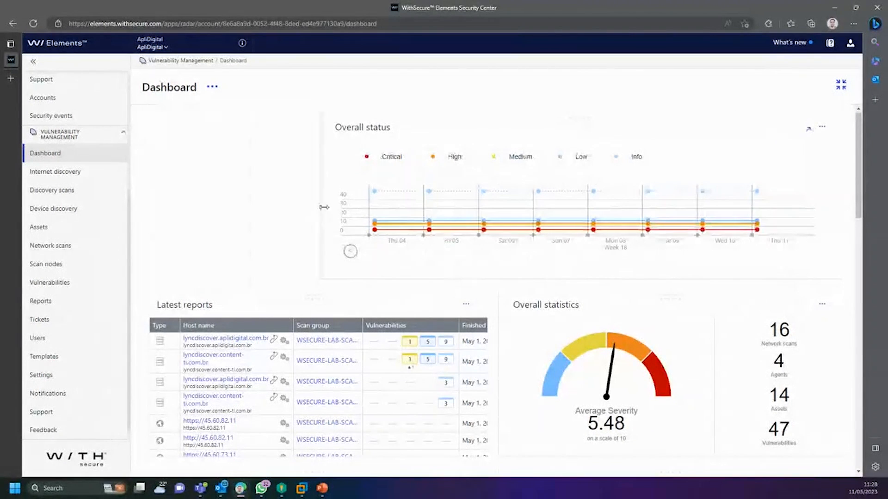
drag(324, 207, 148, 208)
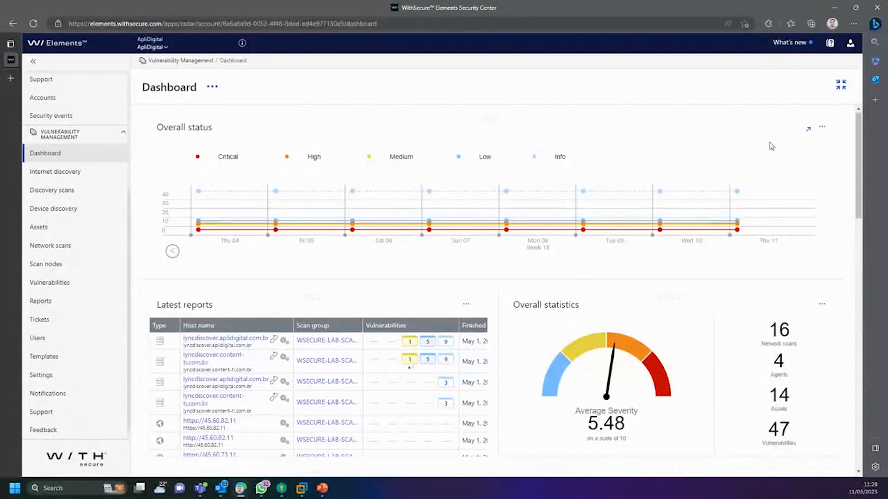
click(822, 126)
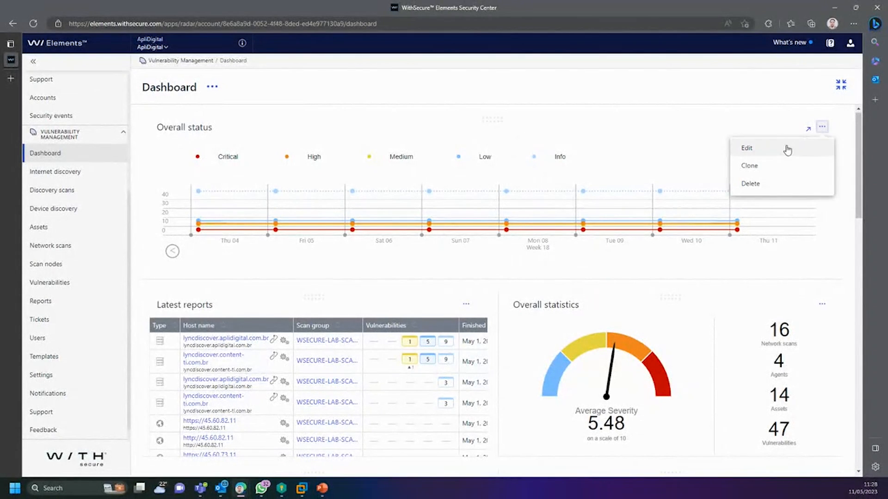
Step: Open the Overall status widget's edit form and focus its name field
click(746, 147)
click(237, 166)
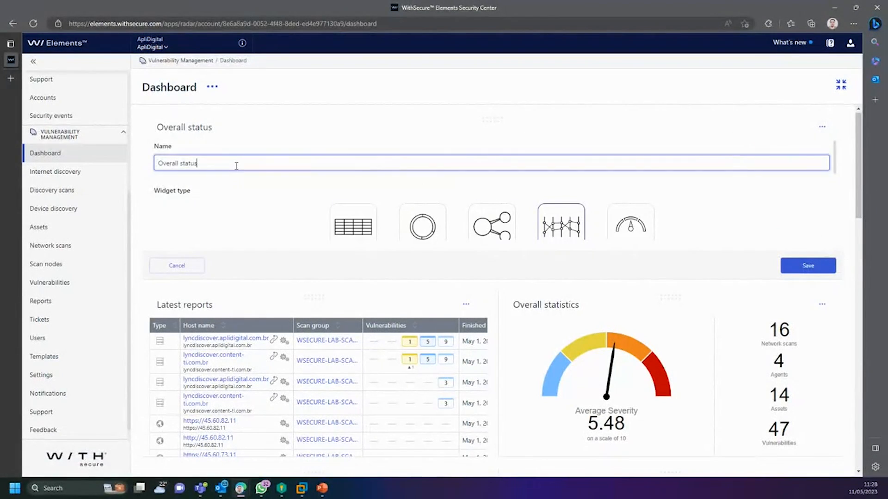
scroll(844, 186, down, 2)
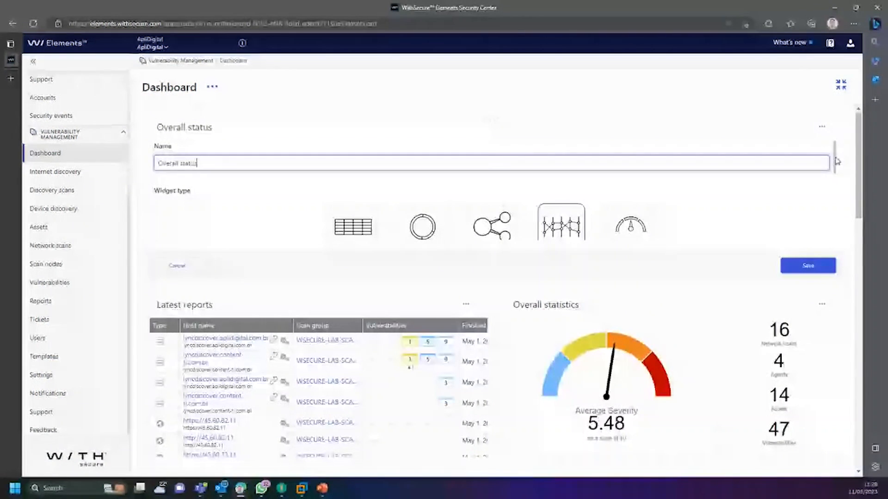
scroll(847, 179, up, 1)
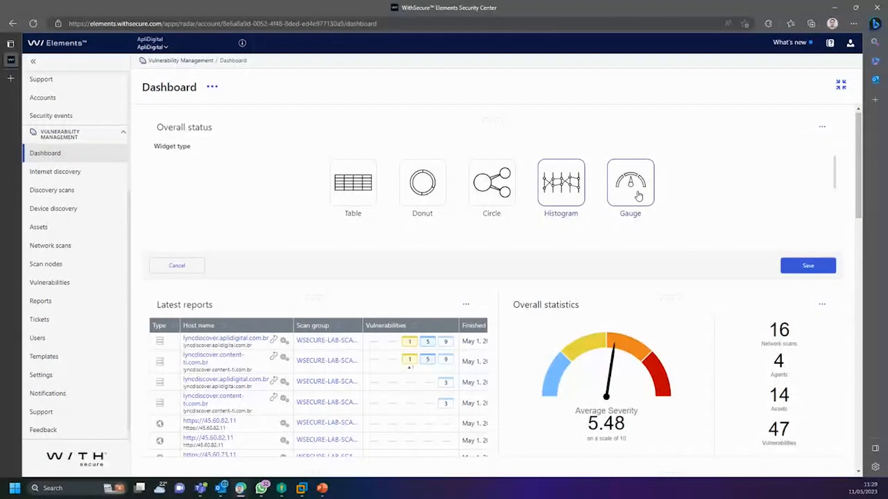
scroll(828, 179, down, 2)
scroll(828, 179, down, 2)
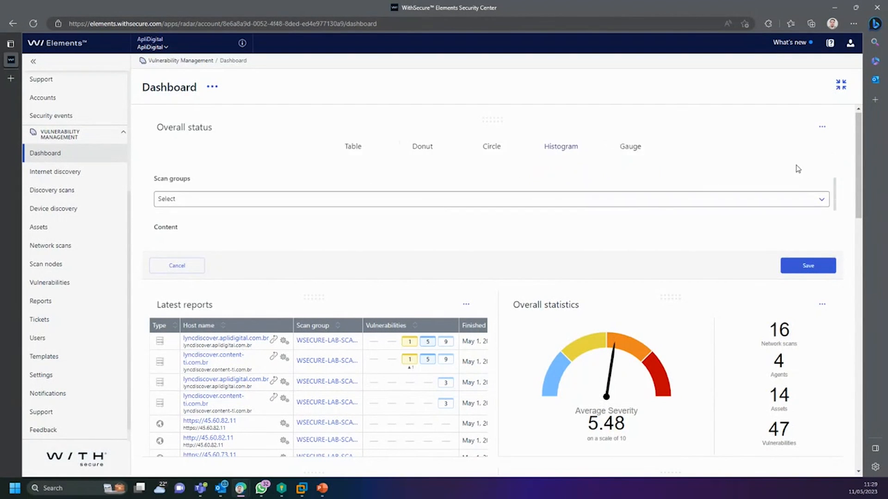
Step: Browse the widget's Scan groups list and content options
click(537, 181)
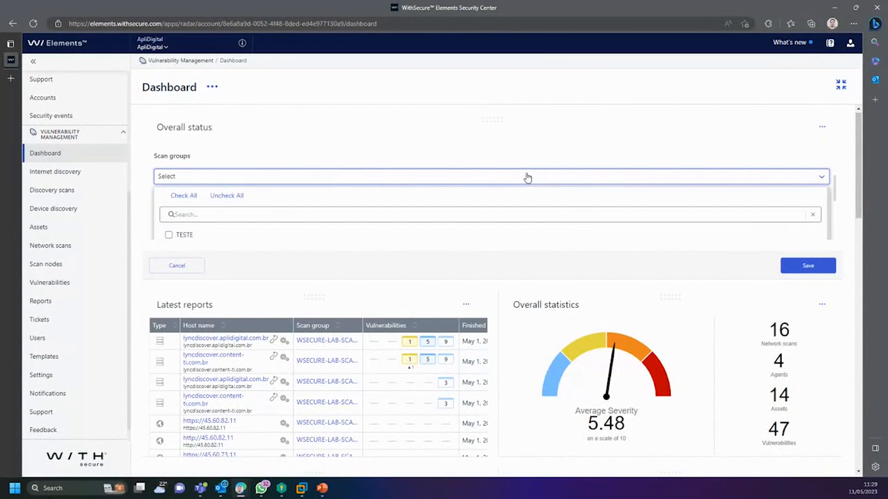
scroll(327, 246, down, 3)
scroll(453, 206, up, 3)
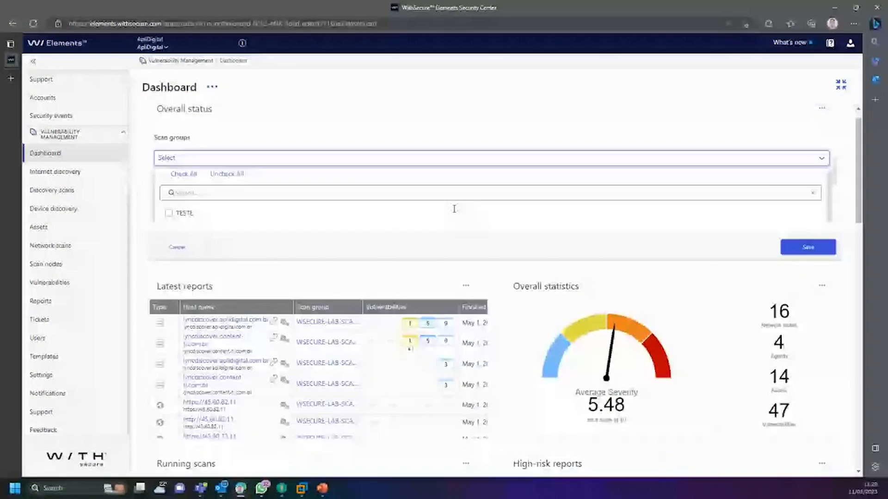
scroll(837, 193, down, 1)
scroll(835, 198, down, 4)
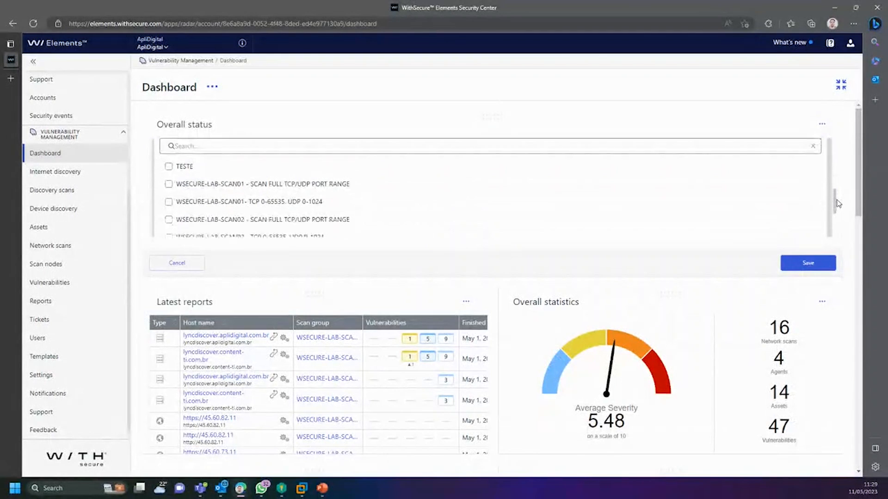
scroll(838, 202, up, 2)
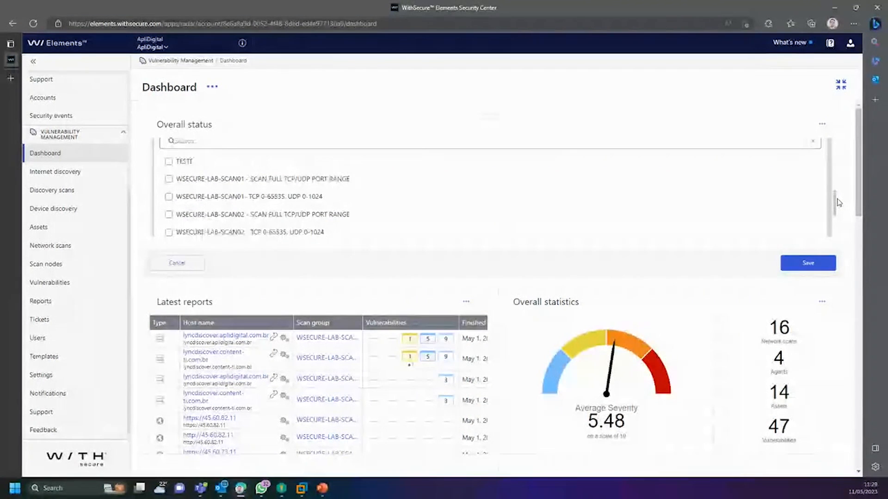
scroll(836, 203, down, 3)
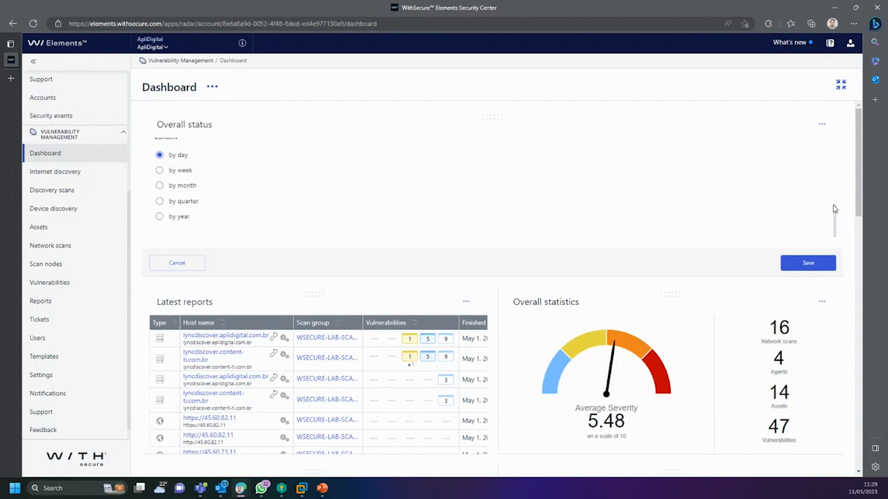
drag(835, 209, 833, 194)
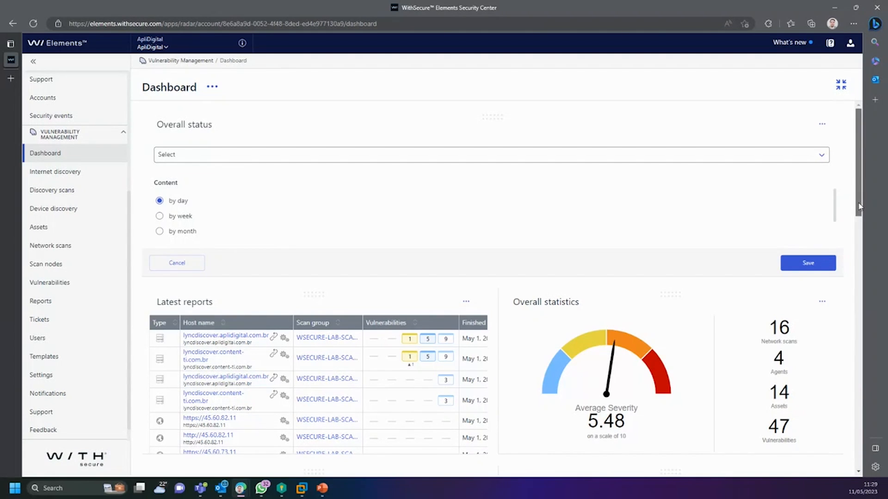
drag(838, 211, 832, 198)
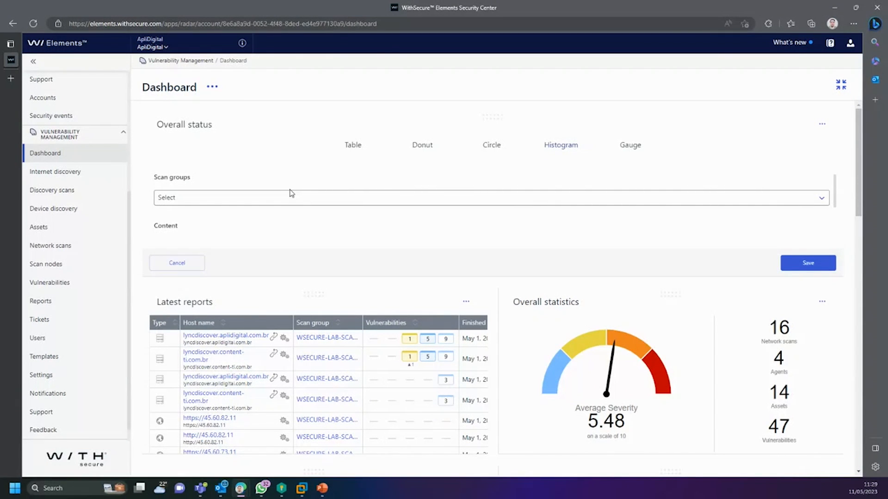
scroll(478, 197, up, 1)
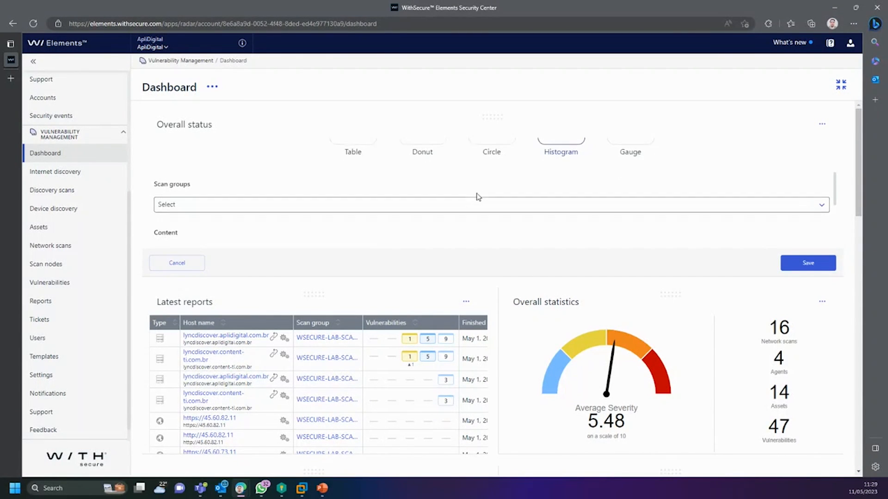
scroll(478, 197, up, 5)
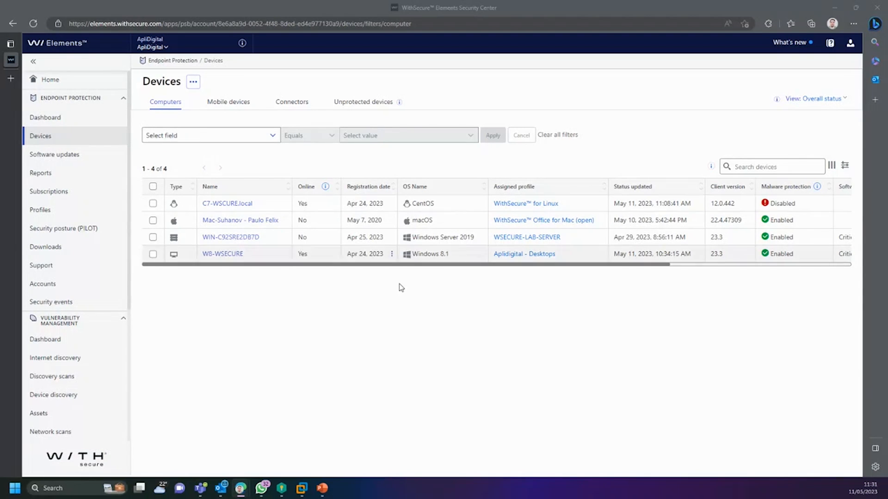
Step: Switch to the WithSecure VM Presentation.pptx deck in PowerPoint
click(322, 488)
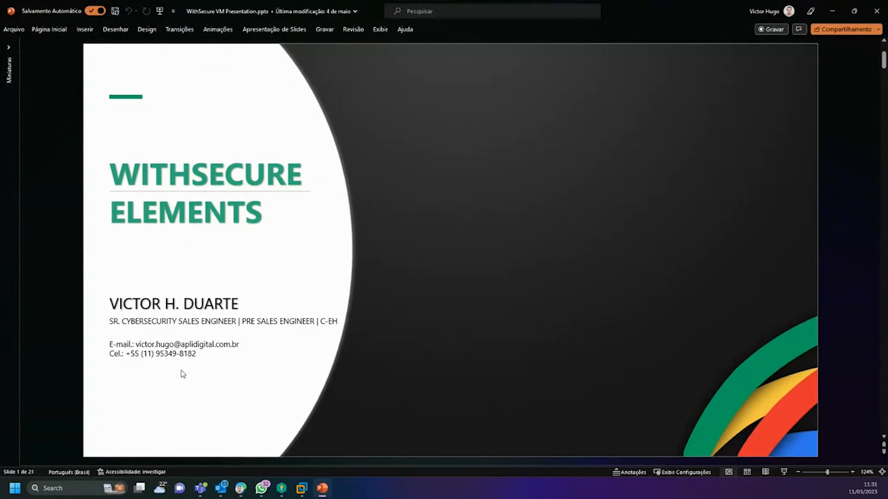